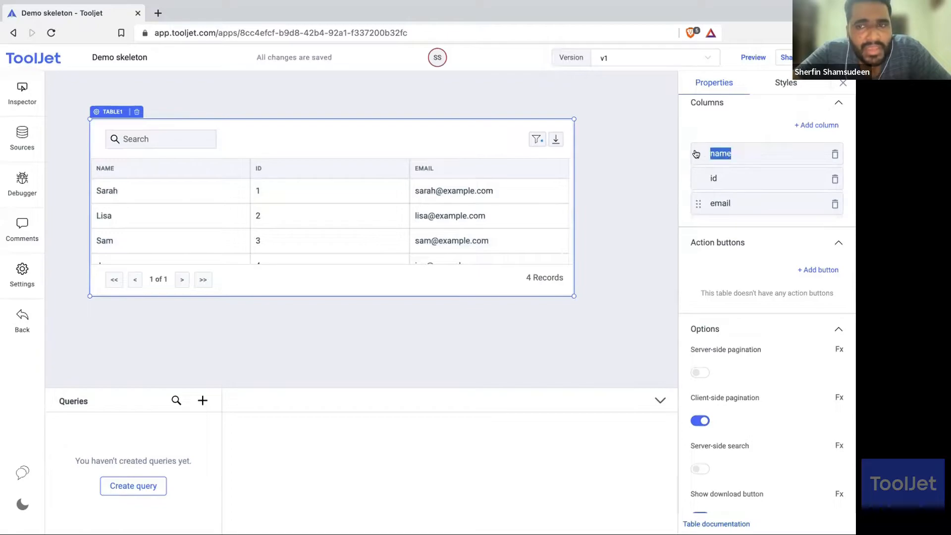
Step: Move the id column ahead of the name column and rename it identity
left_click_drag(696, 153, 697, 178)
left_click(738, 152)
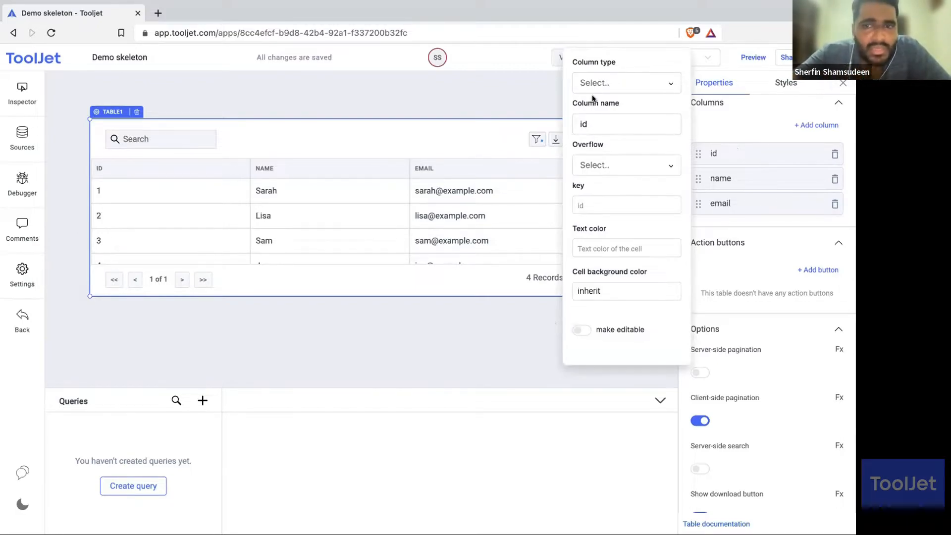
left_click(592, 124)
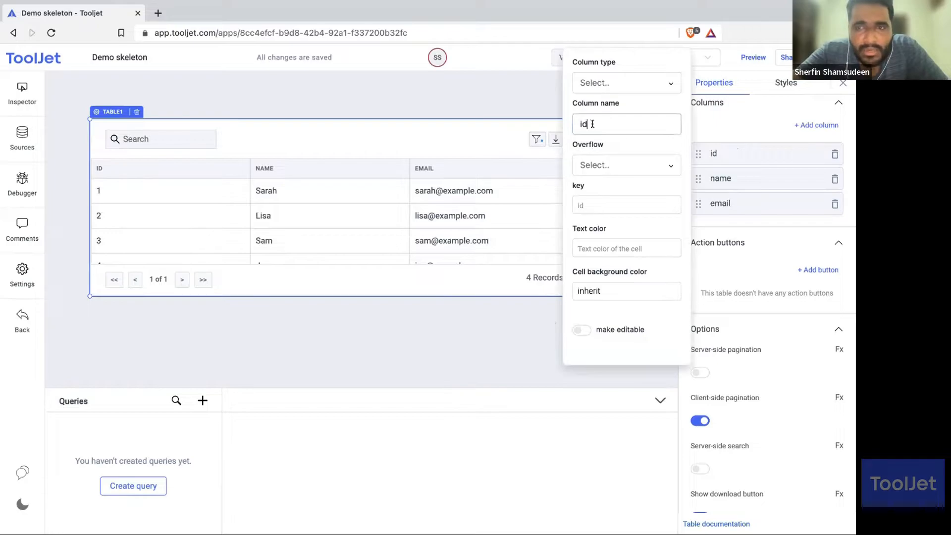
type("enti")
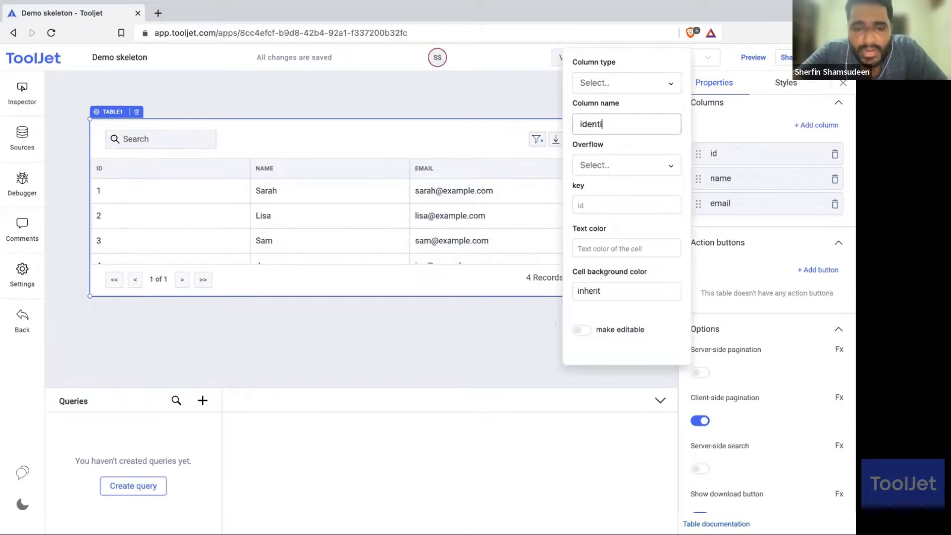
type("ty")
left_click(641, 96)
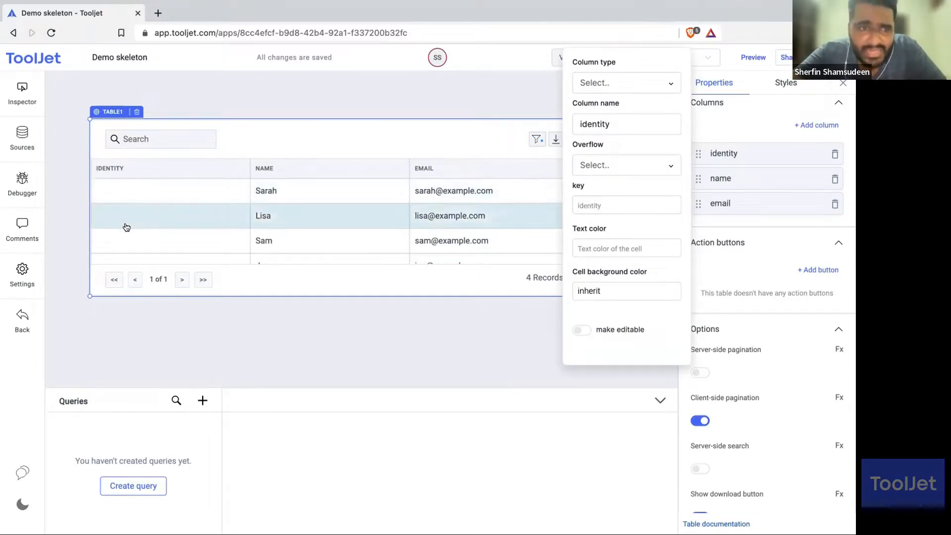
Step: Set the identity column's key to id so it reads the matching field of the table data
left_click(595, 201)
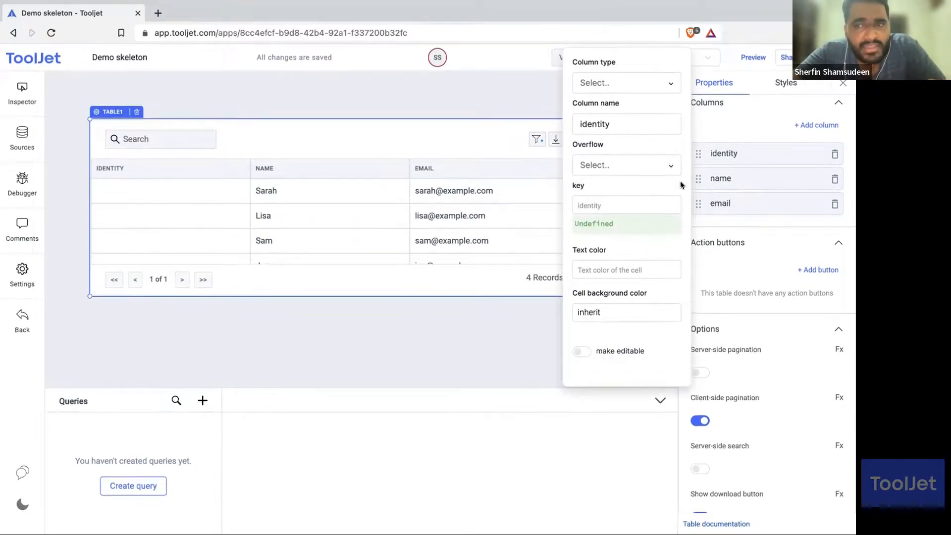
scroll(709, 189, "up", 2)
scroll(709, 189, "up", 5)
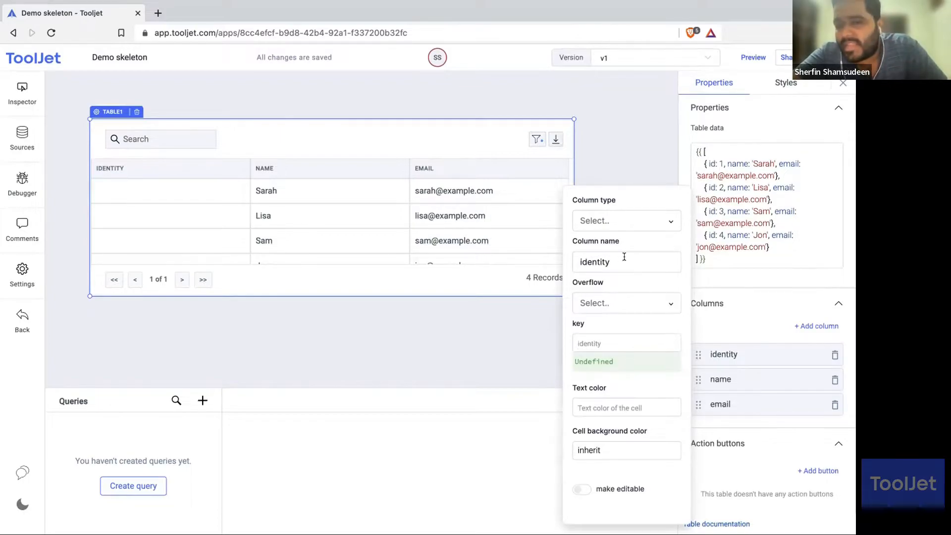
type("id")
left_click(600, 316)
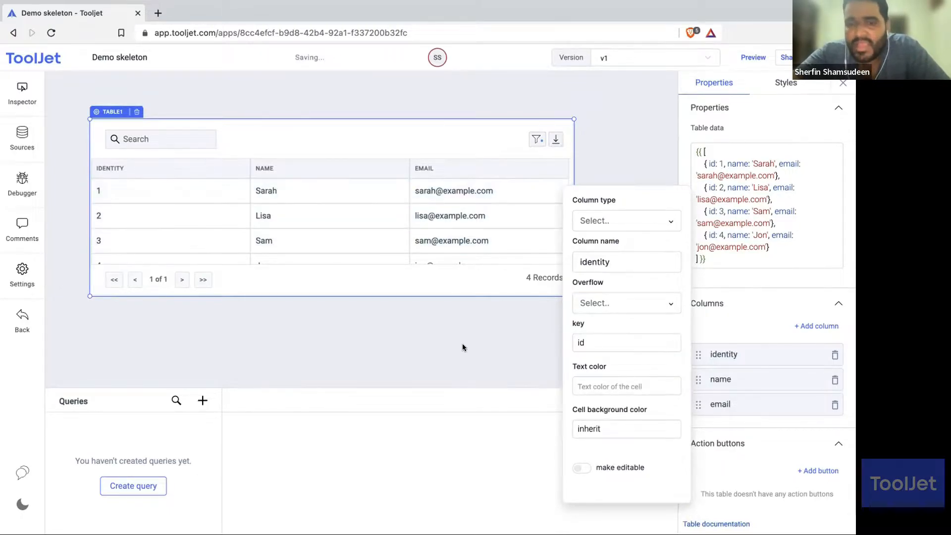
Step: Set the identity column's type to Text and try out its cell in the first row
left_click(656, 223)
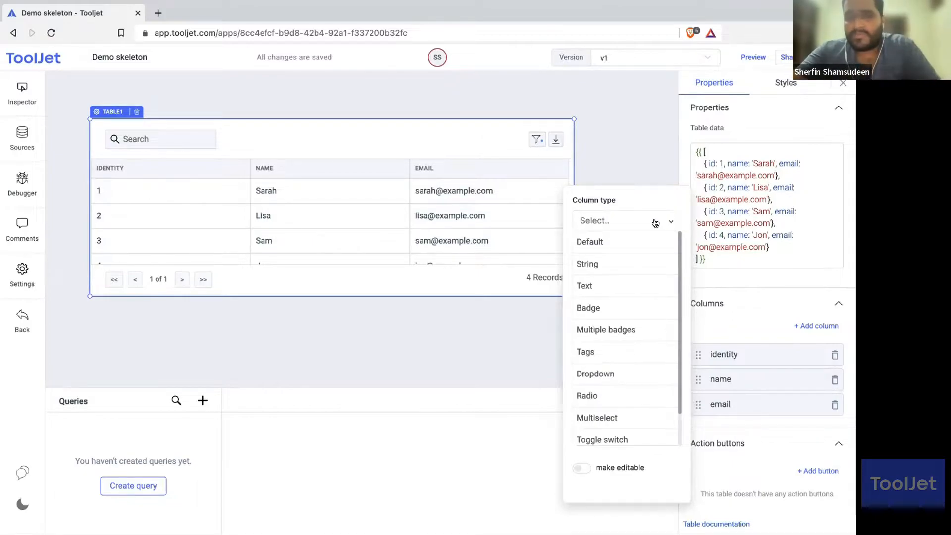
scroll(626, 280, "down", 1)
scroll(626, 283, "up", 1)
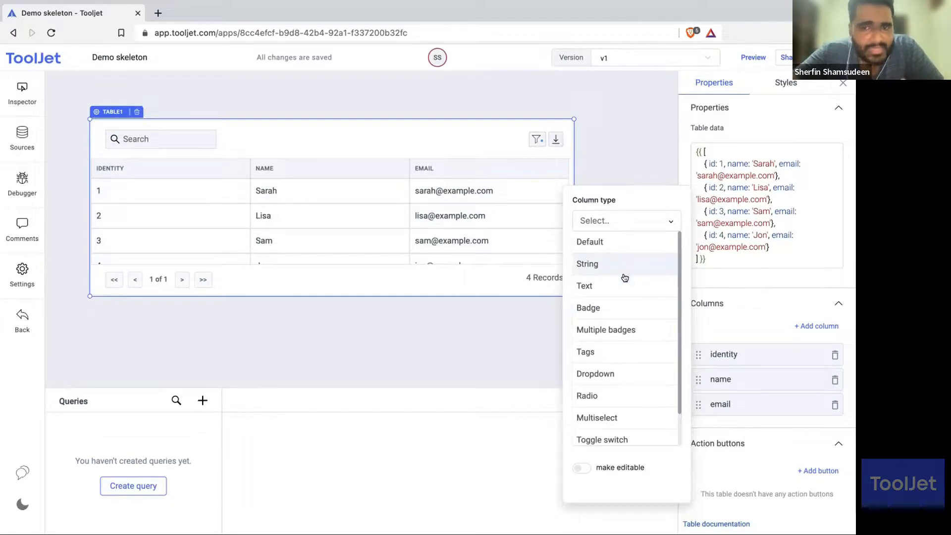
scroll(614, 285, "down", 1)
left_click(605, 261)
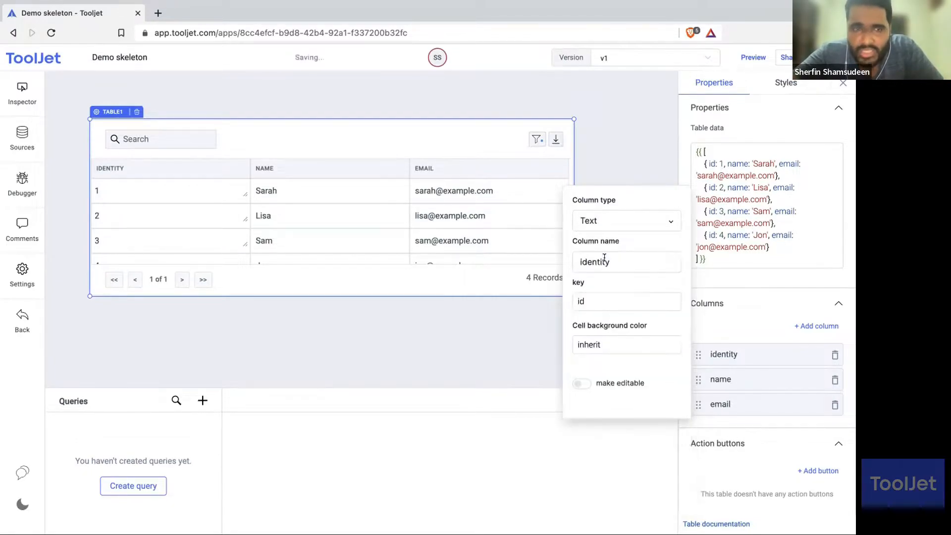
left_click(180, 188)
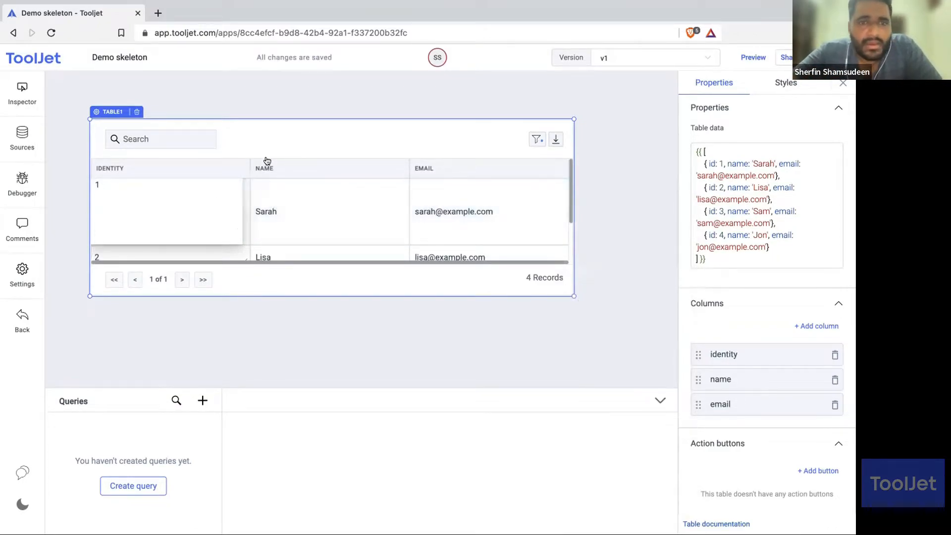
left_click(280, 141)
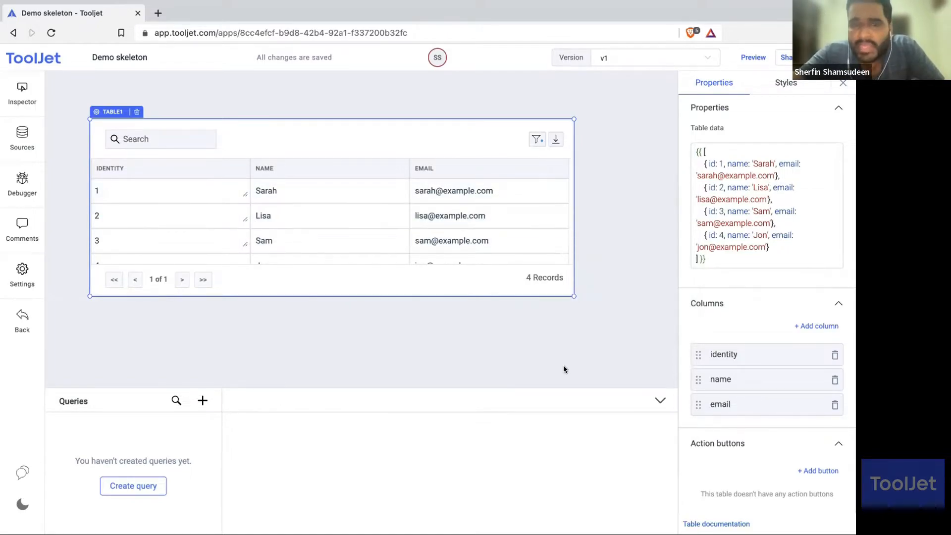
Step: Review the column types available for the identity column, keeping its current type
left_click(739, 354)
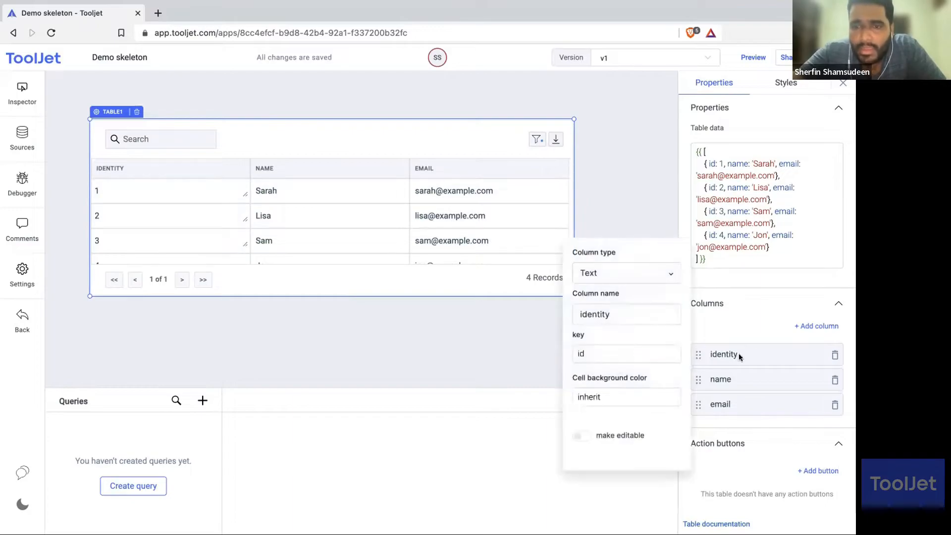
left_click(630, 276)
scroll(627, 347, "down", 1)
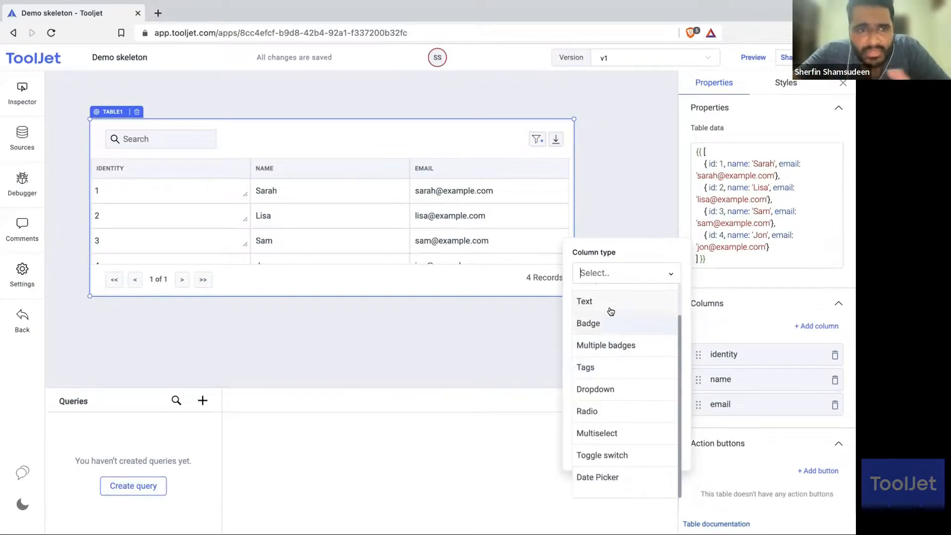
left_click(620, 226)
left_click(204, 122)
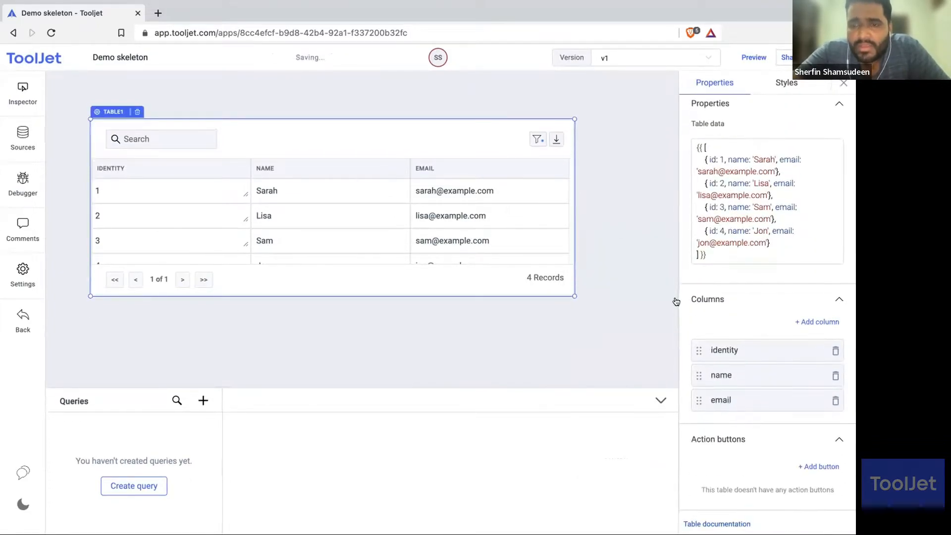
Step: Add two action buttons to the table and bring the actions column into view
scroll(736, 327, "down", 4)
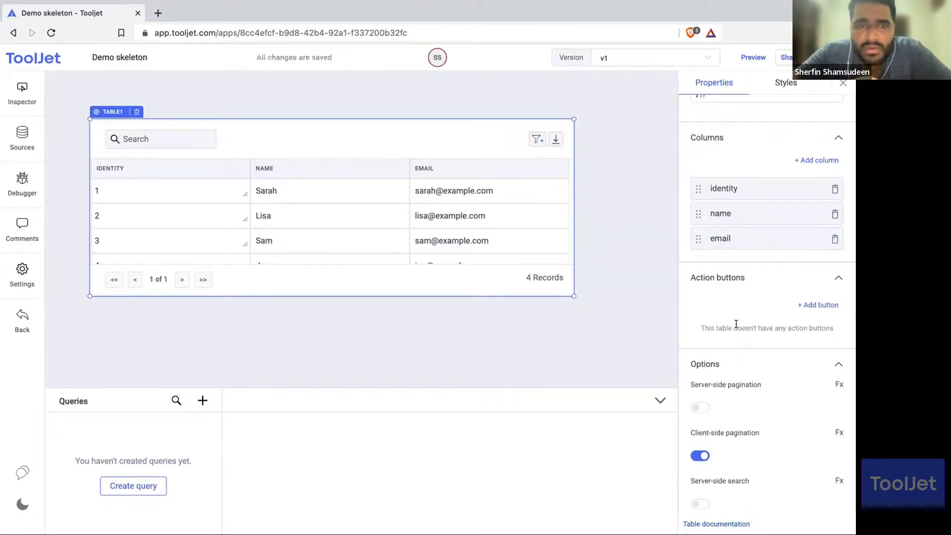
scroll(736, 324, "down", 2)
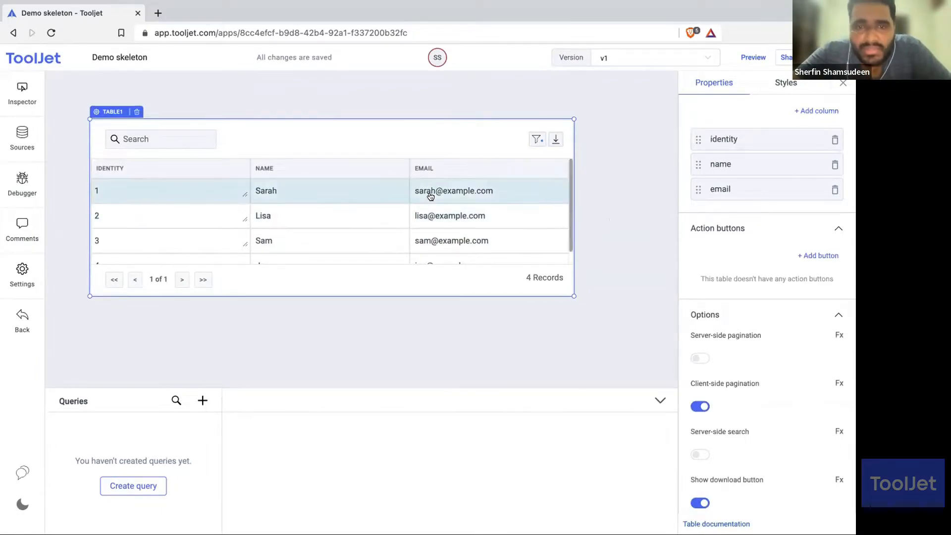
left_click(810, 257)
left_click(812, 258)
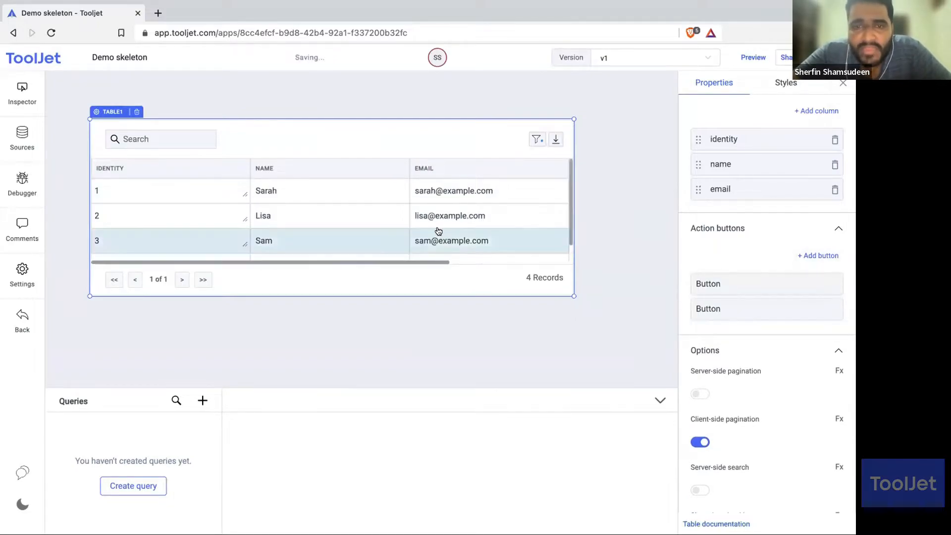
scroll(430, 240, "right", 5)
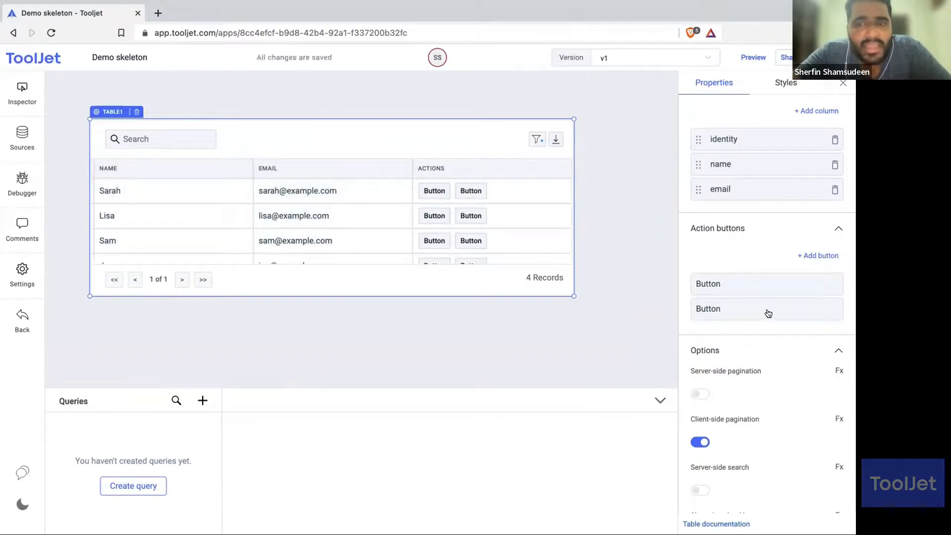
Step: Add an On click event handler with the Show Alert action to the first action button
left_click(712, 286)
left_click(647, 351)
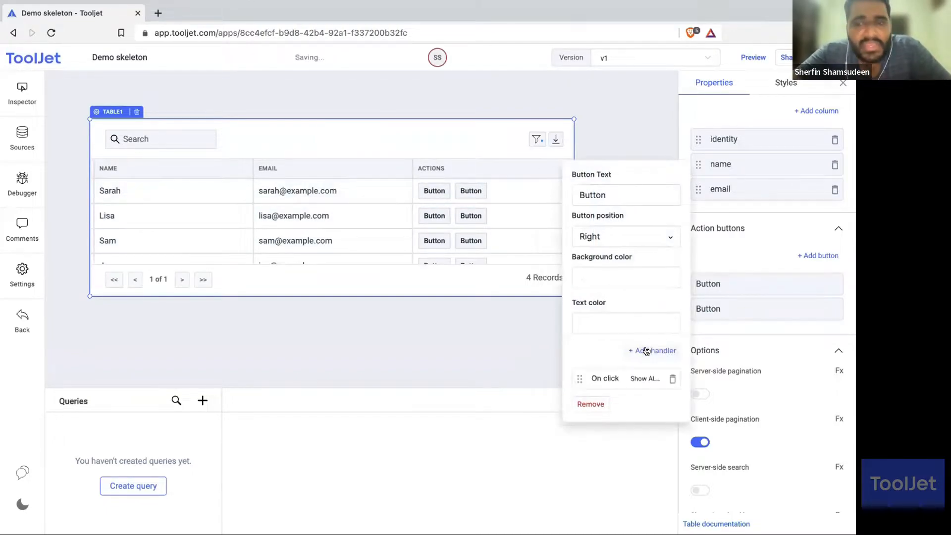
left_click(630, 380)
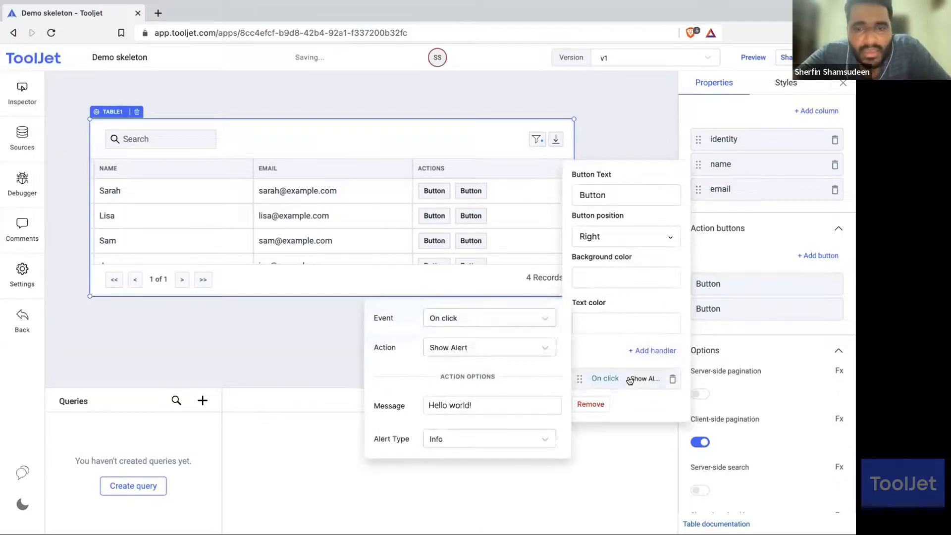
Step: Set the alert message of the click handler to {{components.table1.selectedRow.email}}
left_click(478, 405)
key("ctrl+a")
key("BackSpace")
type("{{")
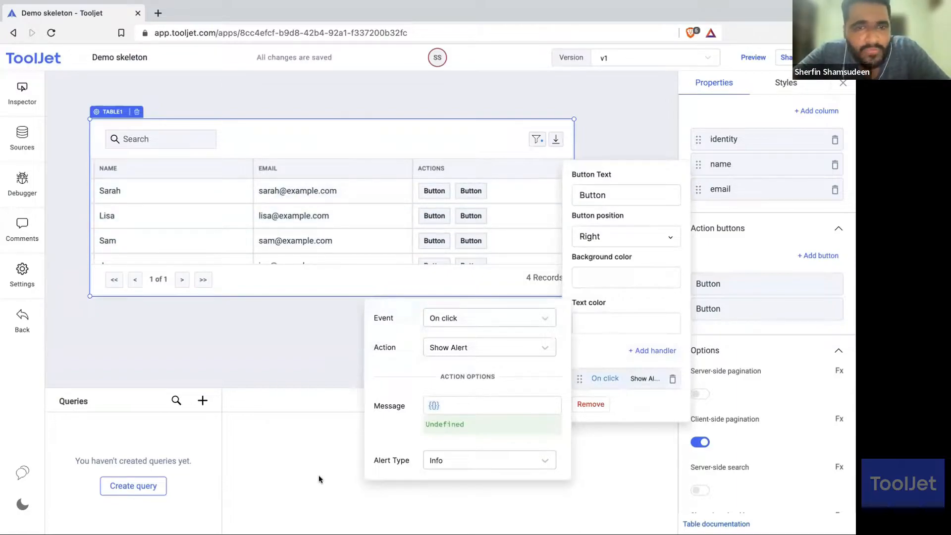
type("components.table1.s")
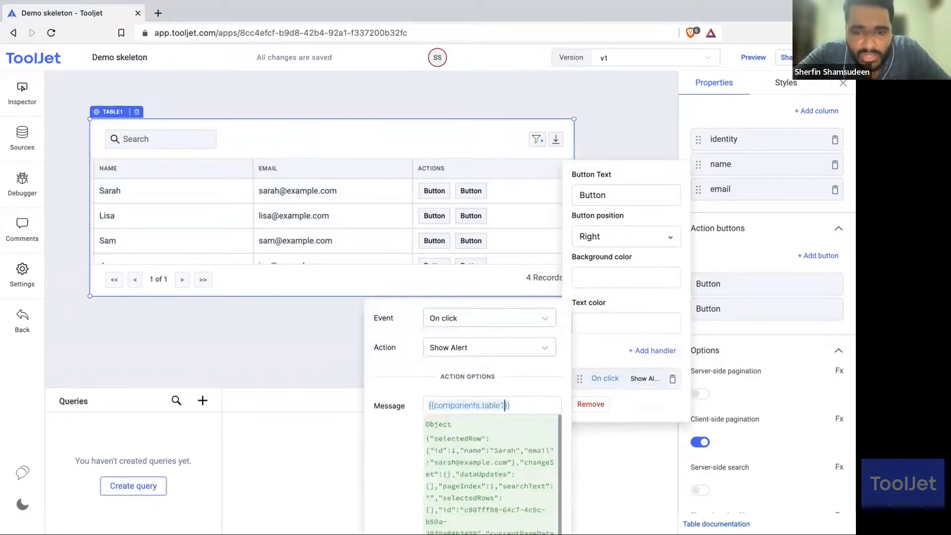
type("electedRow.e")
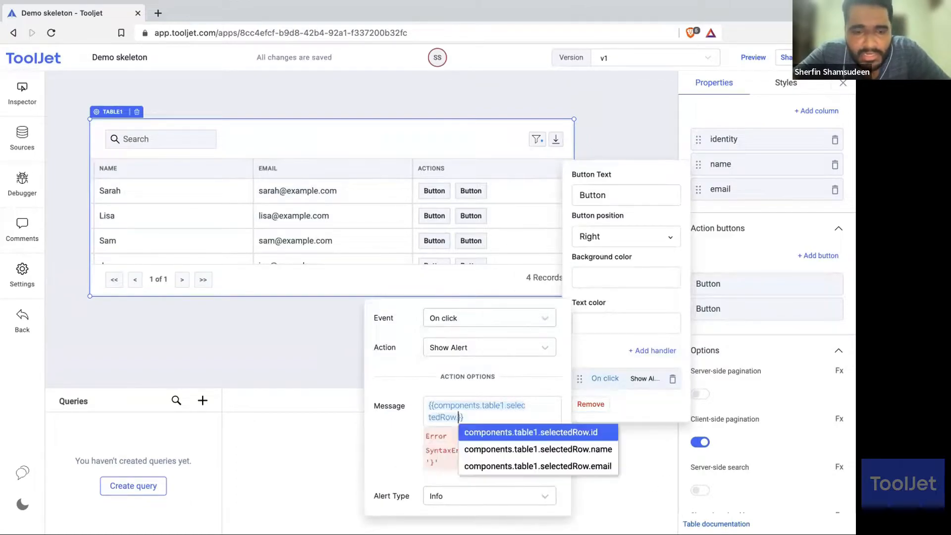
type("mail")
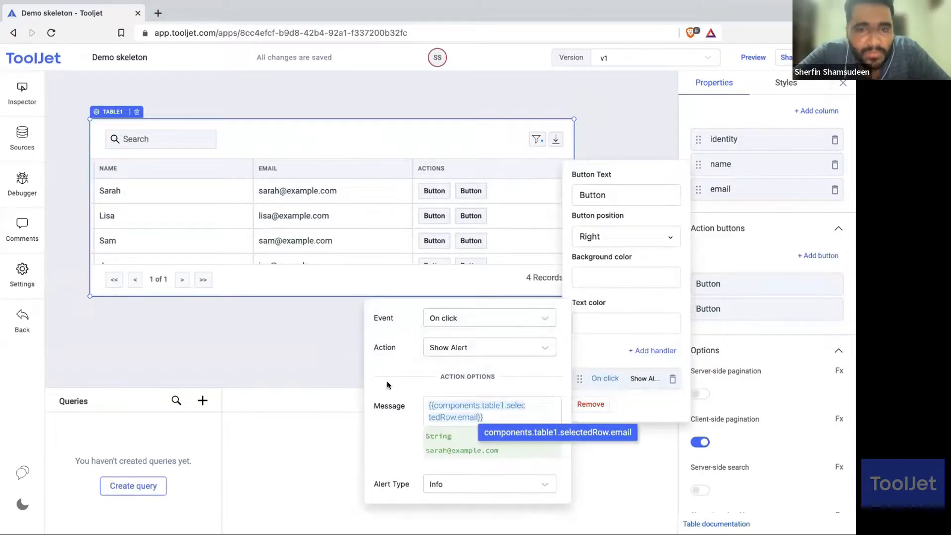
left_click(337, 330)
Step: Test the alert of the first action button on the first three table rows
left_click(439, 194)
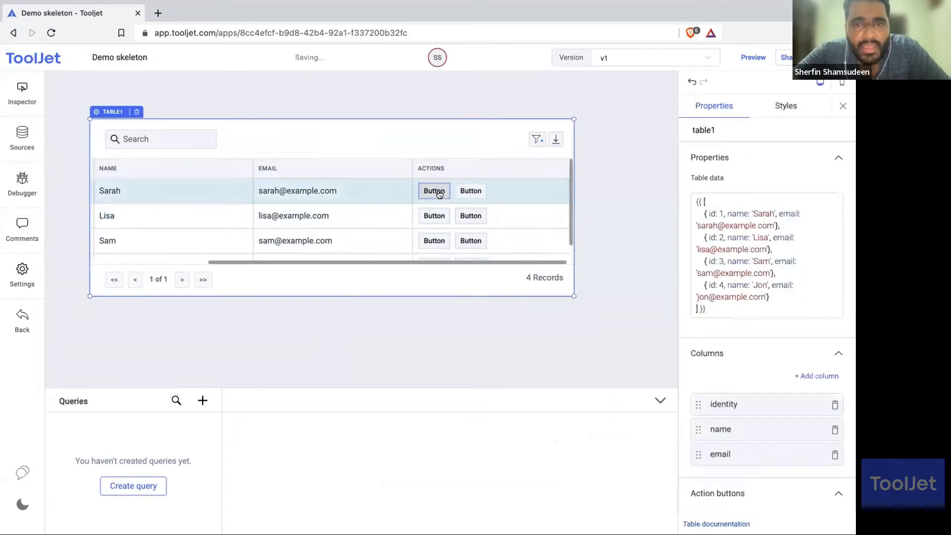
left_click(435, 214)
scroll(435, 213, "down", 1)
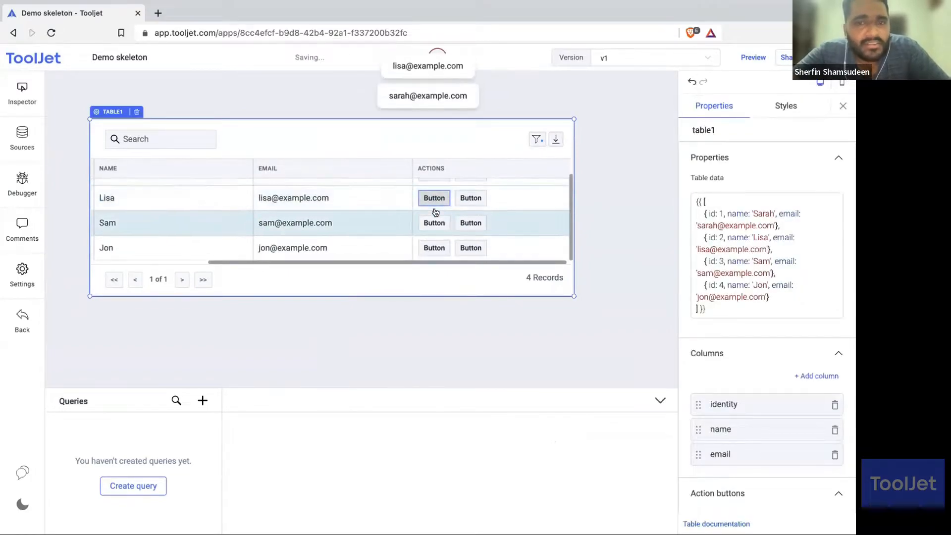
left_click(434, 223)
scroll(436, 223, "up", 1)
left_click(435, 191)
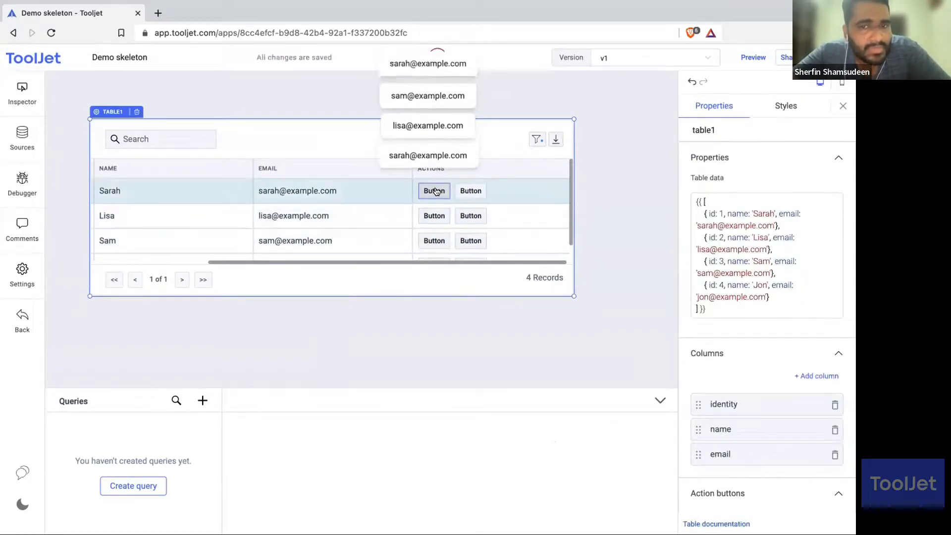
left_click(433, 216)
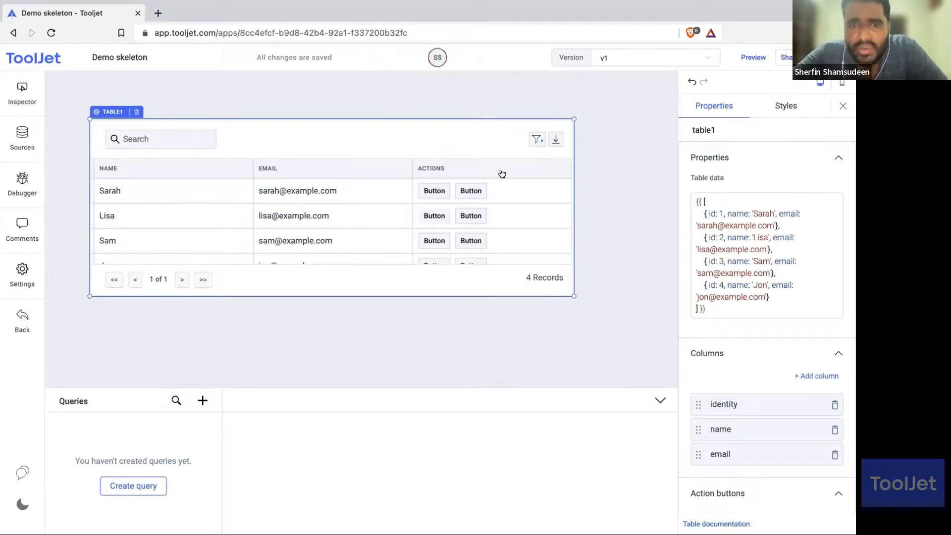
Step: Try server-side pagination in the table's options and switch it off again
scroll(759, 442, "down", 10)
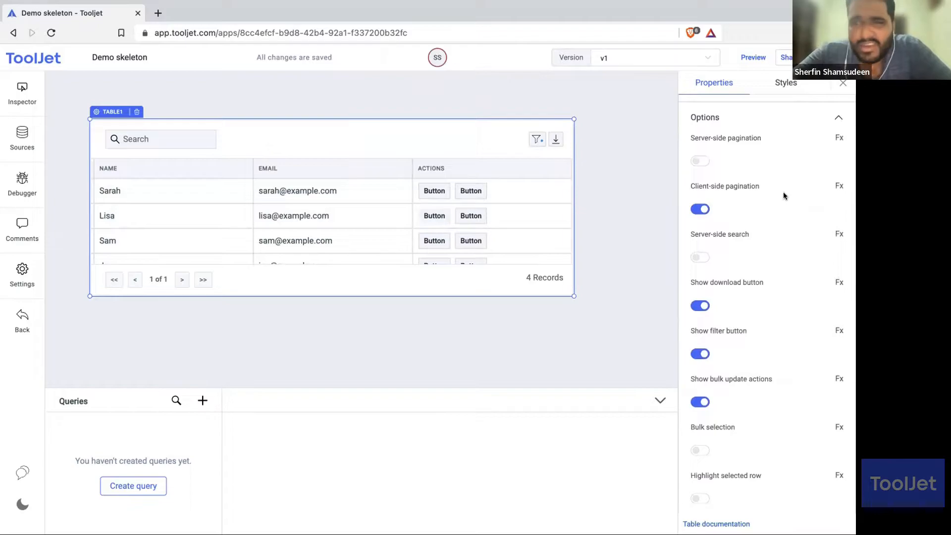
scroll(785, 196, "down", 1)
scroll(785, 196, "up", 2)
scroll(784, 196, "down", 1)
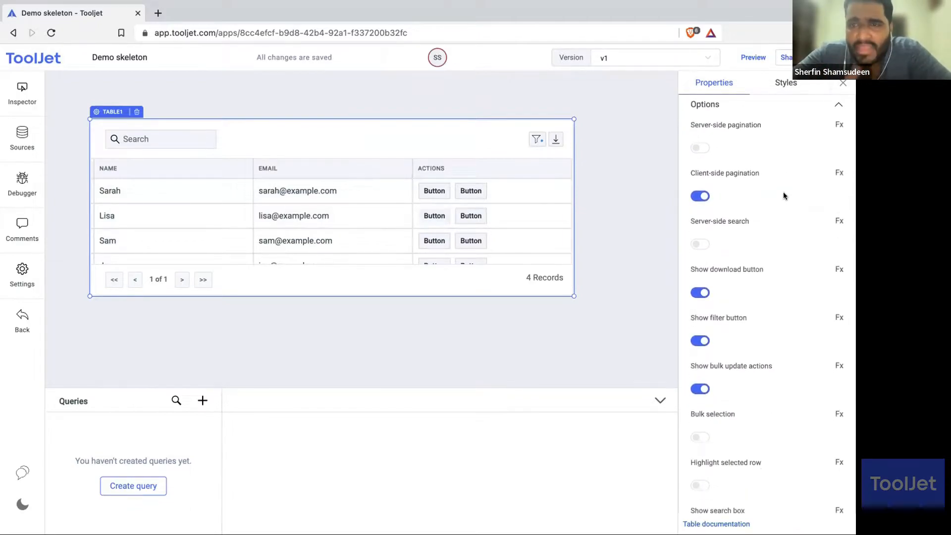
left_click(696, 148)
left_click(696, 147)
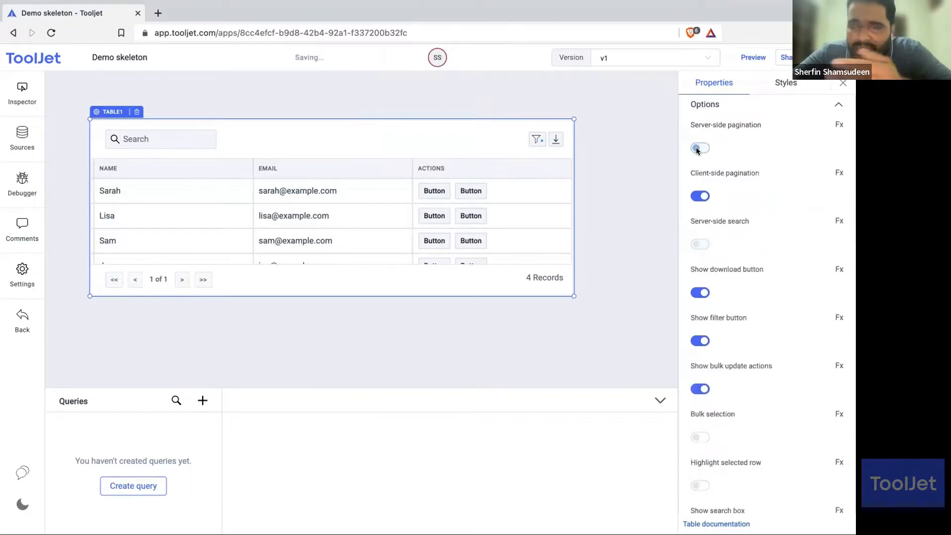
left_click(697, 147)
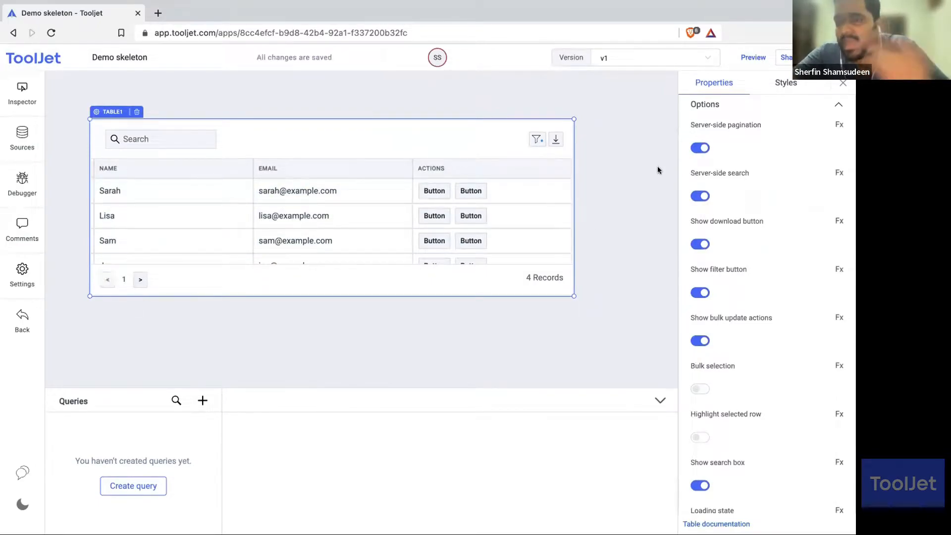
left_click(700, 149)
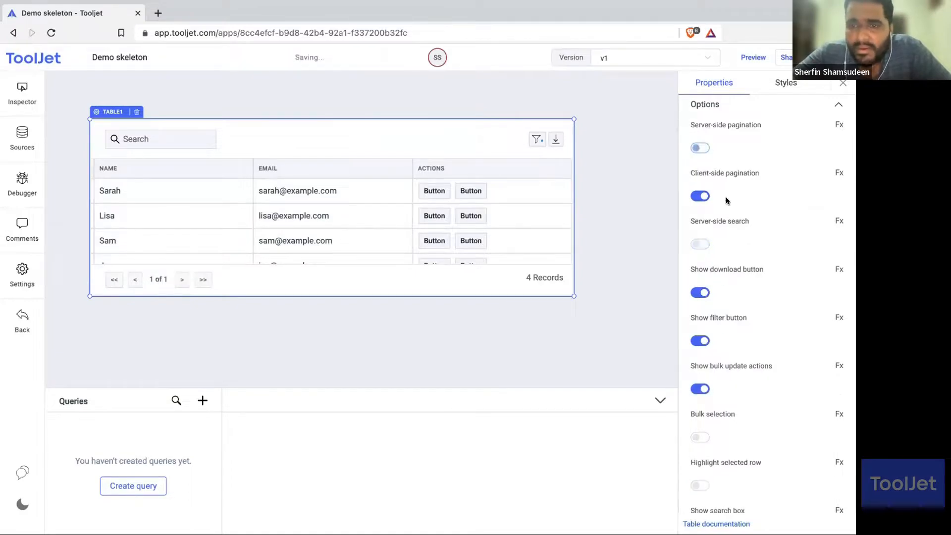
scroll(742, 305, "down", 1)
scroll(742, 305, "down", 1)
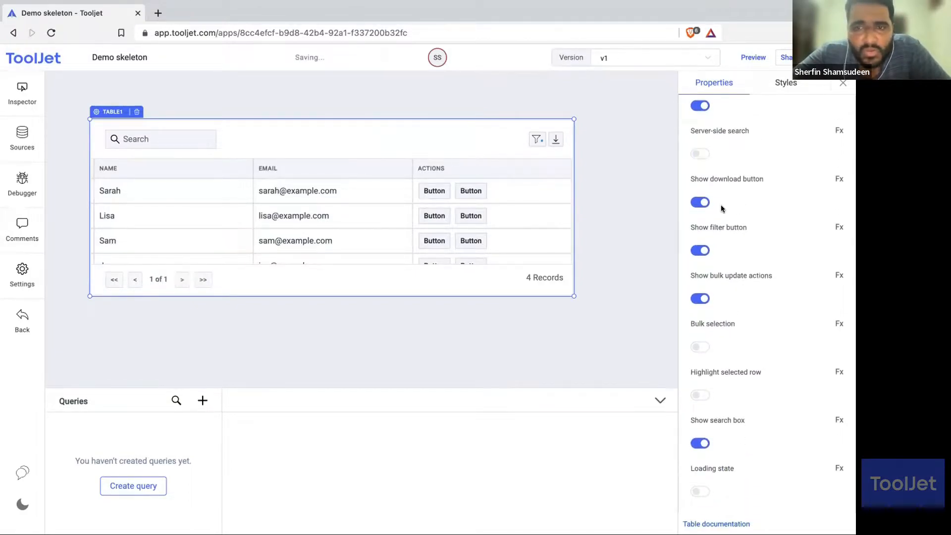
Step: Hide the table's download button, filter button and search box in its options
scroll(721, 209, "down", 1)
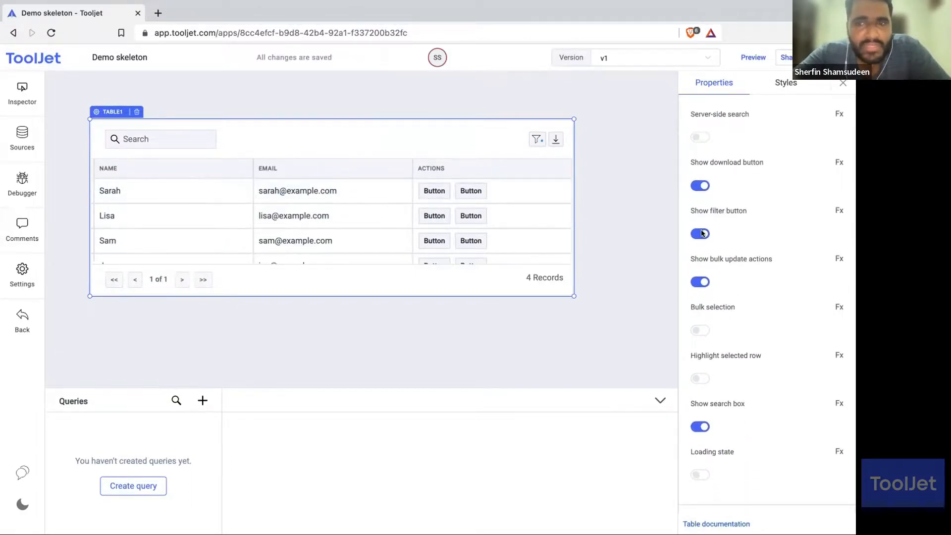
left_click(692, 187)
left_click(699, 234)
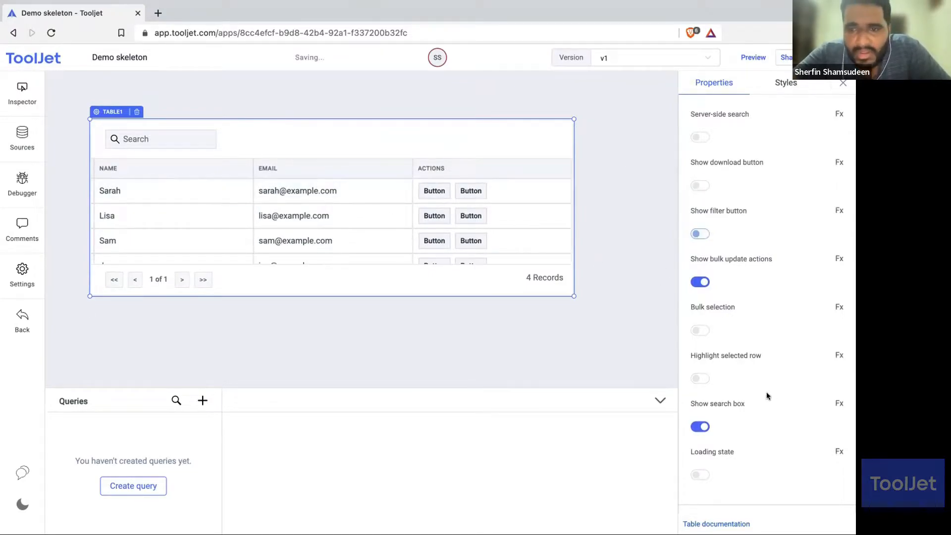
scroll(765, 391, "down", 2)
left_click(699, 387)
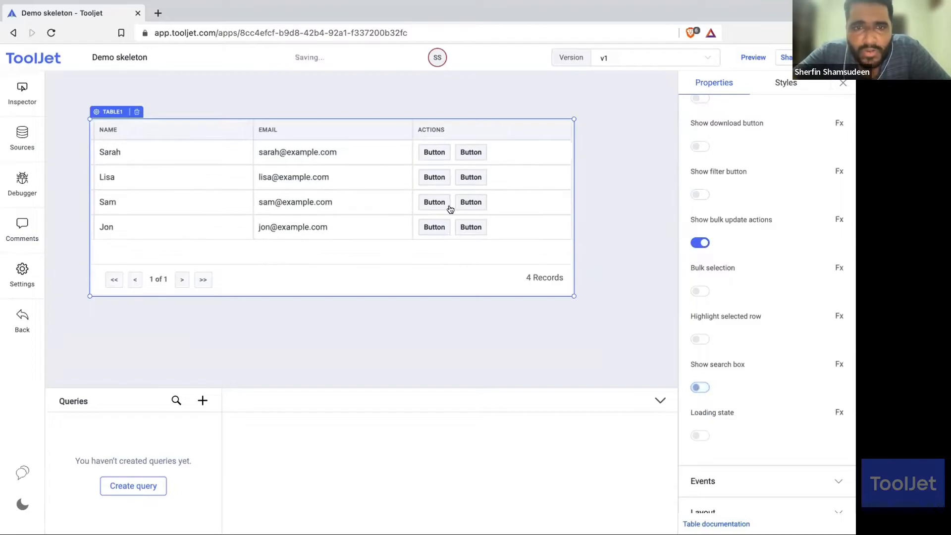
Step: Switch off client-side pagination and shorten the table's height to fit just its four rows
scroll(709, 243, "up", 3)
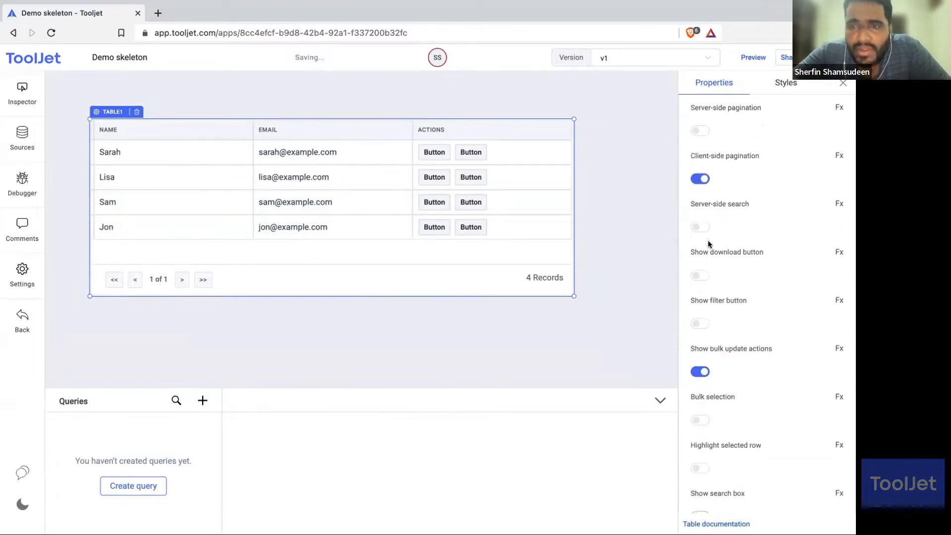
left_click(700, 187)
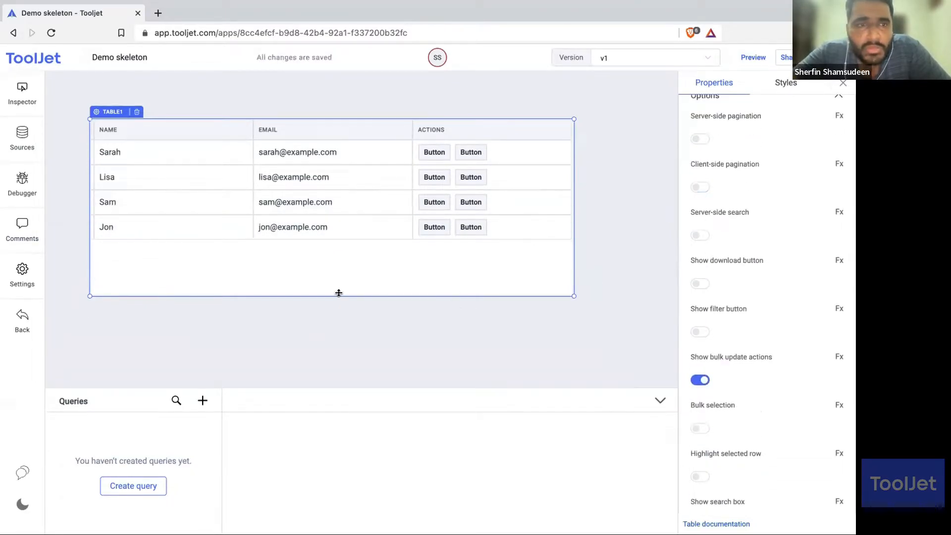
left_click_drag(339, 293, 338, 235)
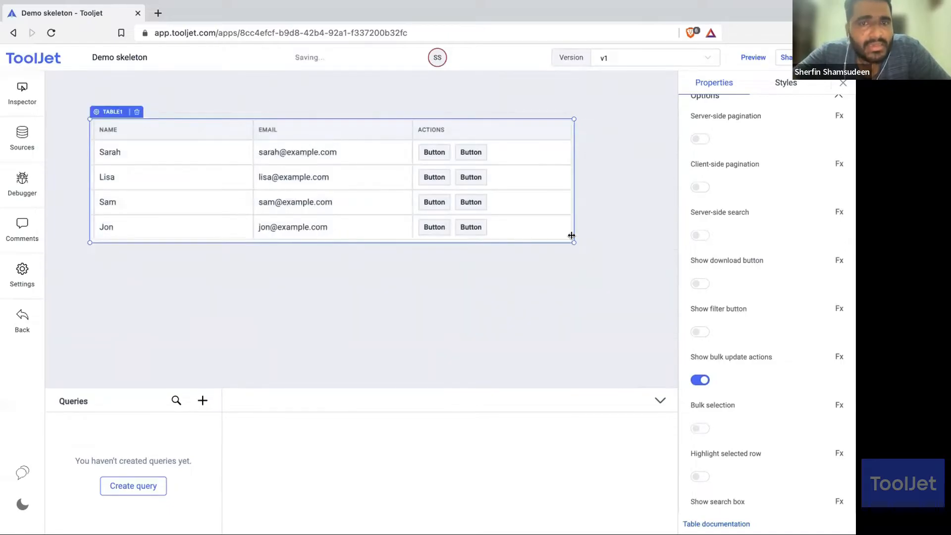
left_click(586, 242)
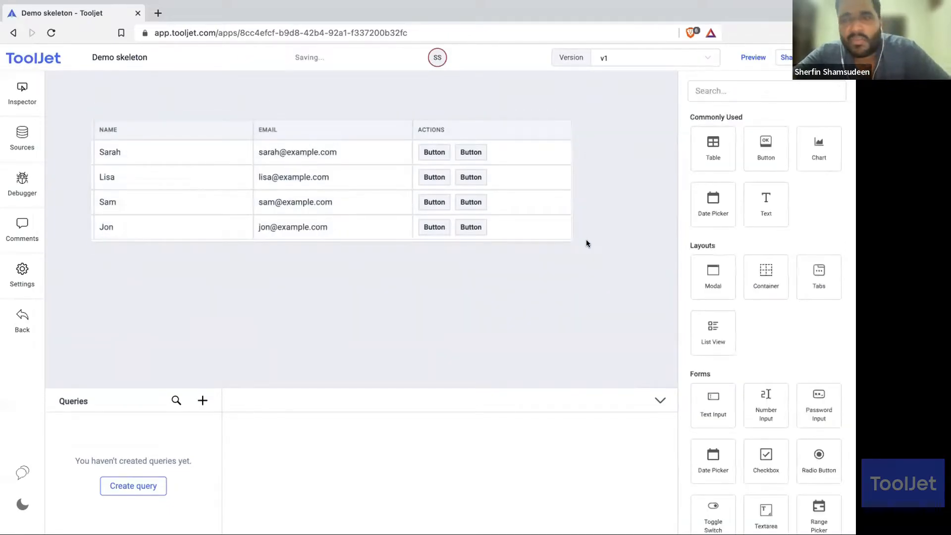
Step: Try the table's loading state and switch it off again
left_click(112, 111)
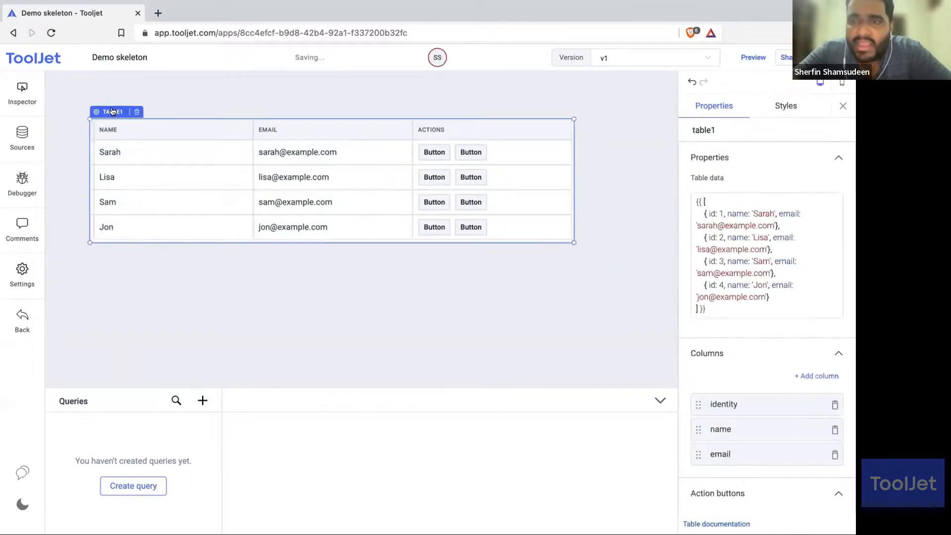
scroll(708, 340, "down", 10)
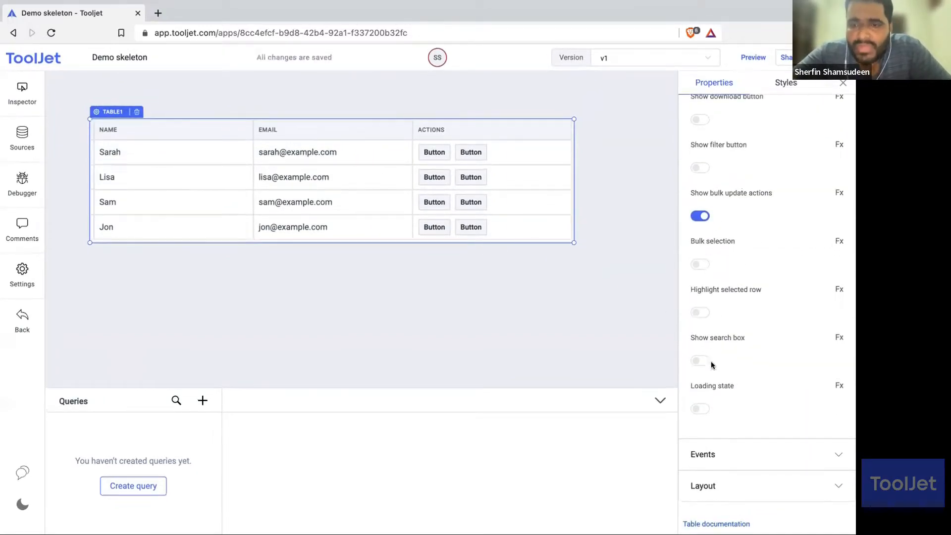
left_click(700, 407)
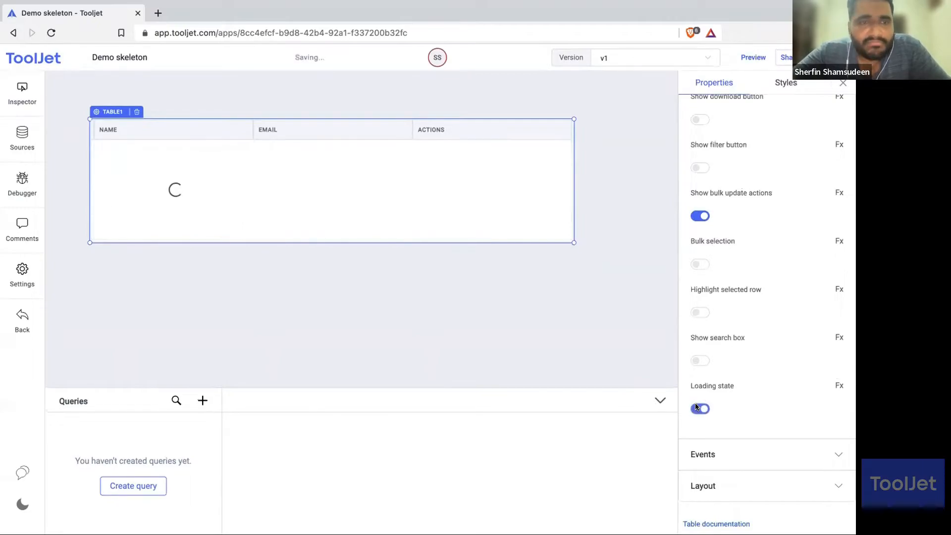
left_click(696, 406)
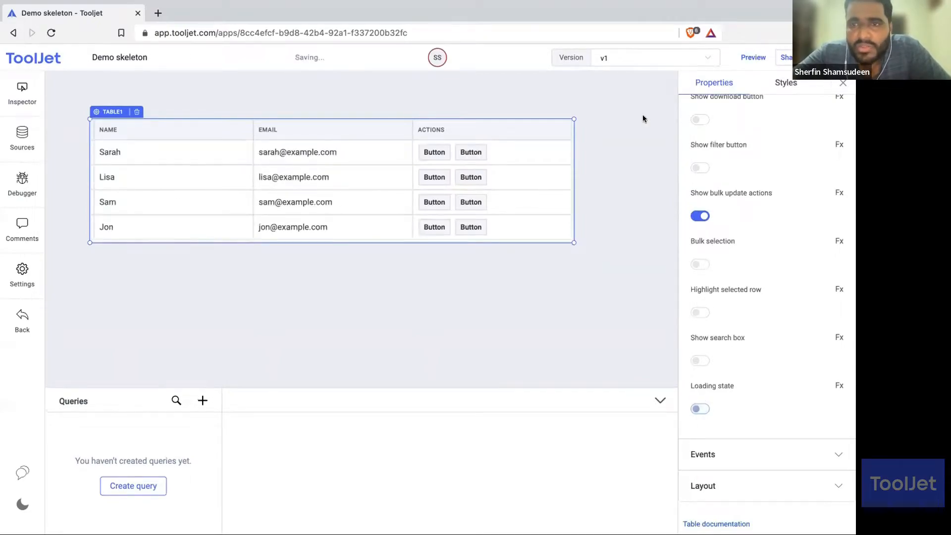
Step: Set the table type to Striped in the table's styles
left_click(772, 85)
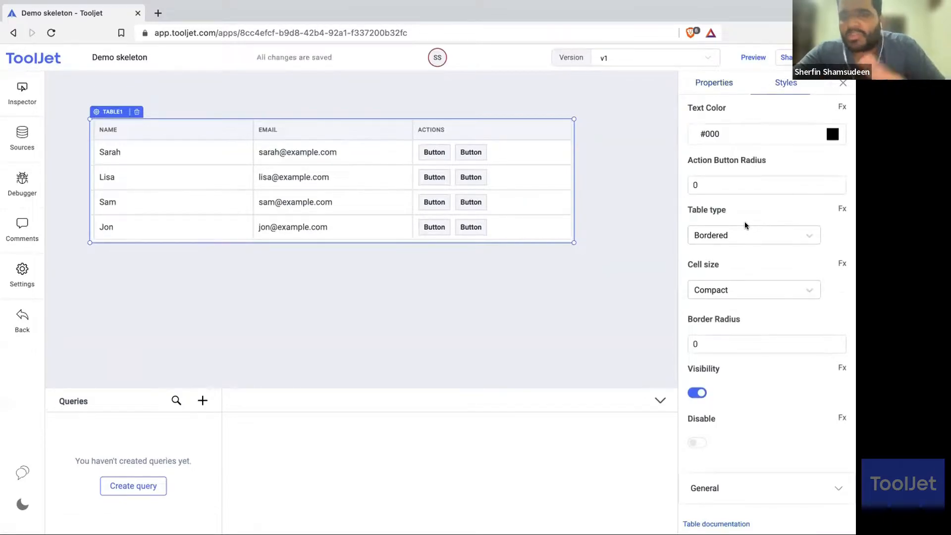
left_click(715, 180)
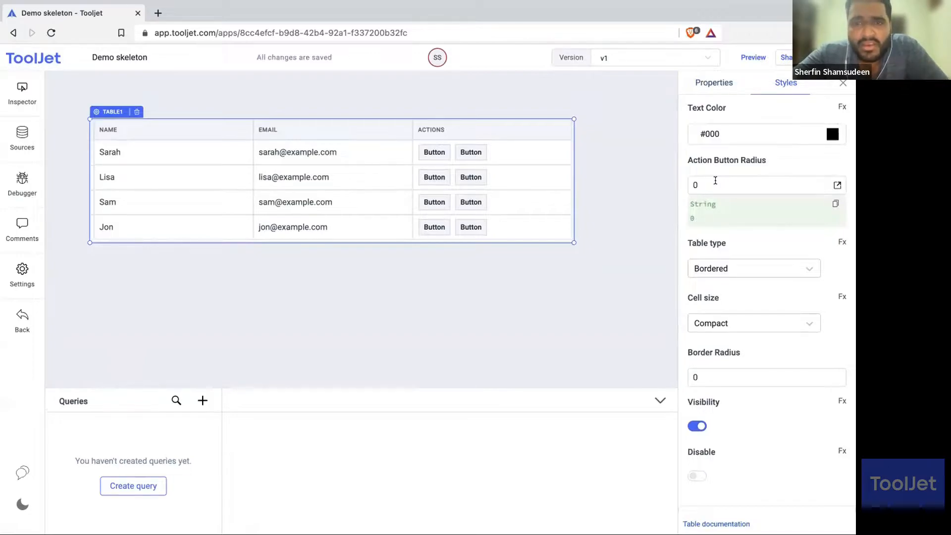
left_click(706, 371)
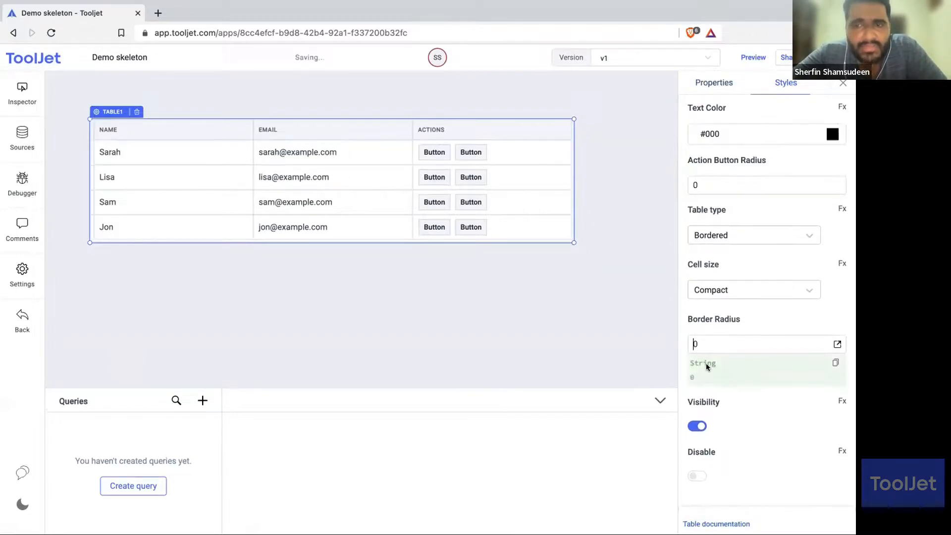
left_click(735, 235)
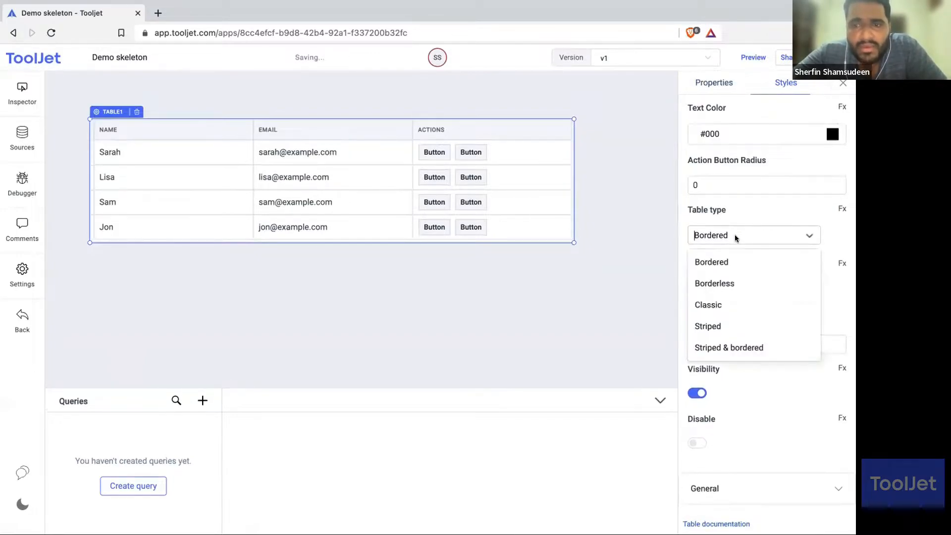
left_click(736, 327)
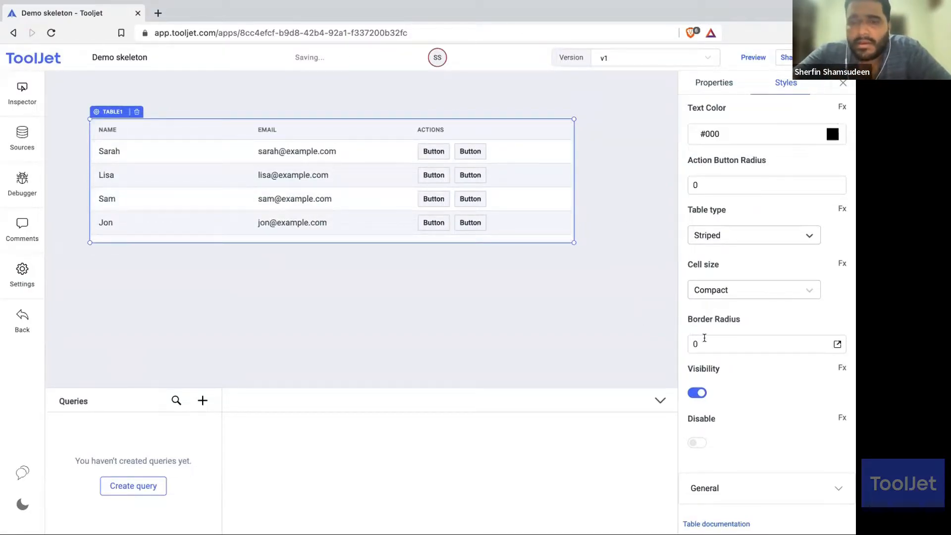
Step: Set the table's cell size to Spacious and check the rows and columns in the taller layout
scroll(784, 307, "up", 1)
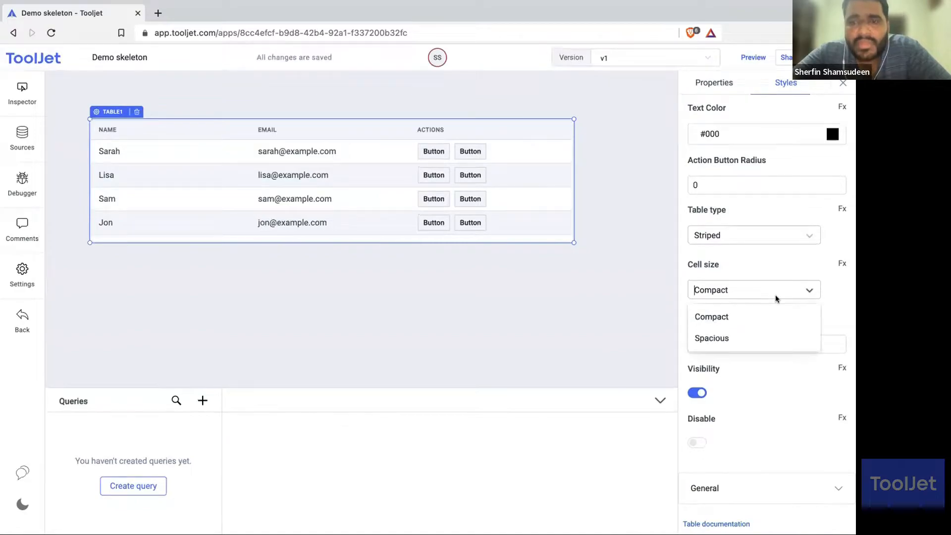
left_click(742, 335)
scroll(522, 201, "down", 1)
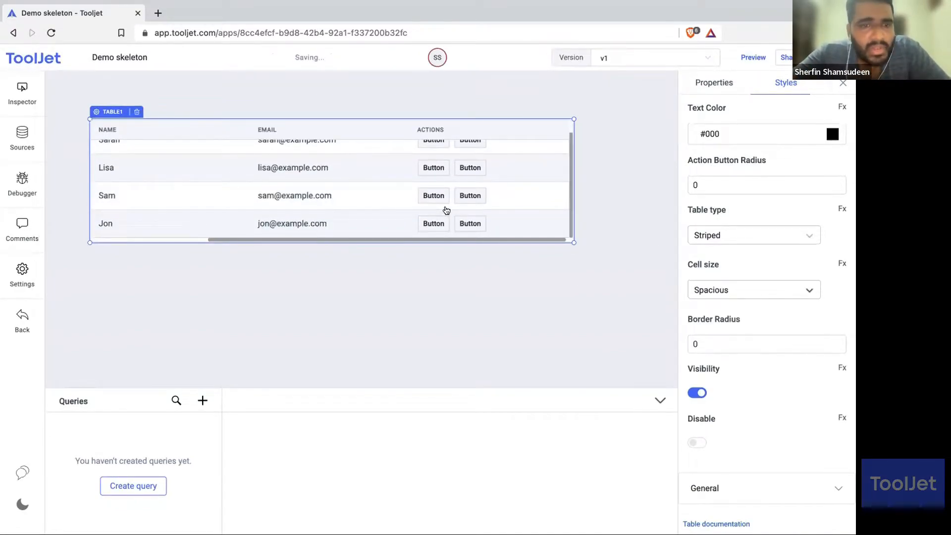
scroll(446, 210, "left", 5)
scroll(446, 210, "up", 1)
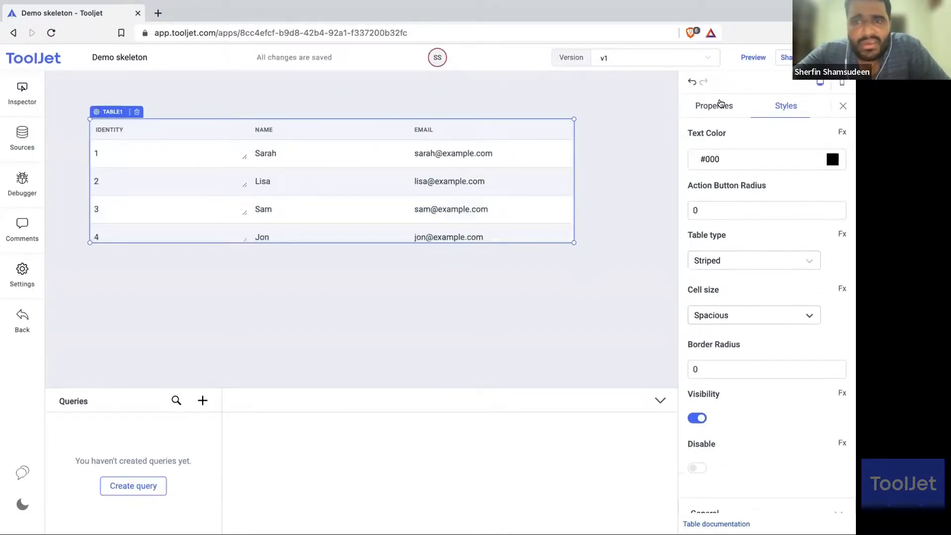
left_click(720, 104)
left_click(783, 105)
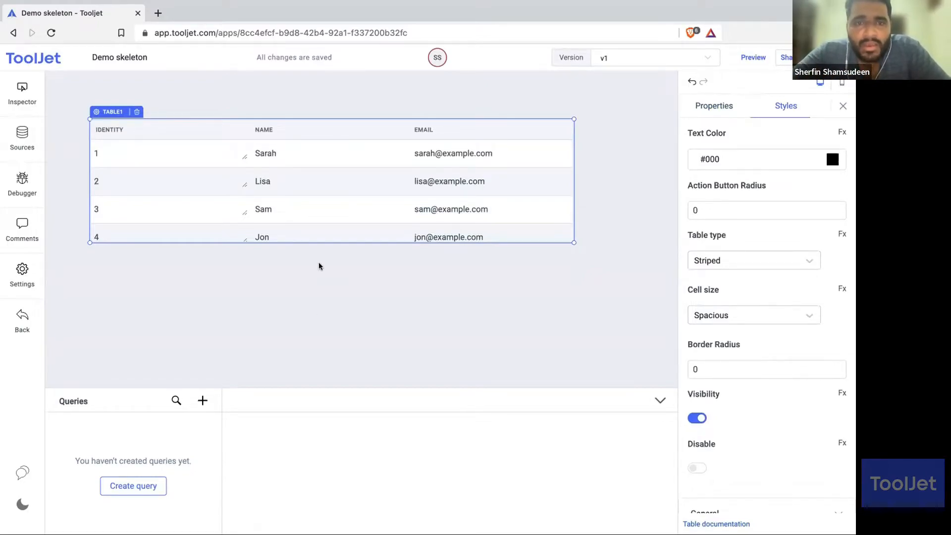
Step: Extend the table's height to leave empty space below the fourth row and reselect Spacious as the cell size
left_click_drag(312, 243, 305, 281)
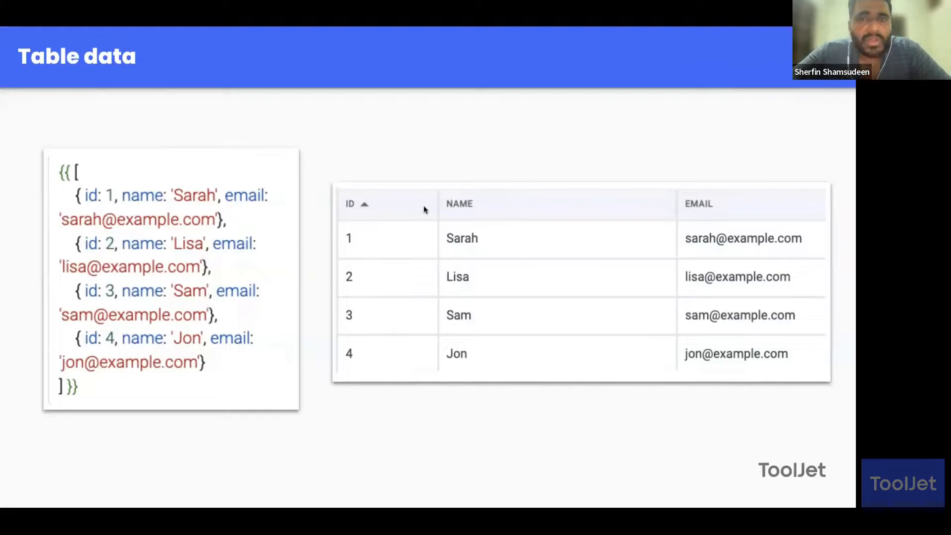
key("ctrl+Left")
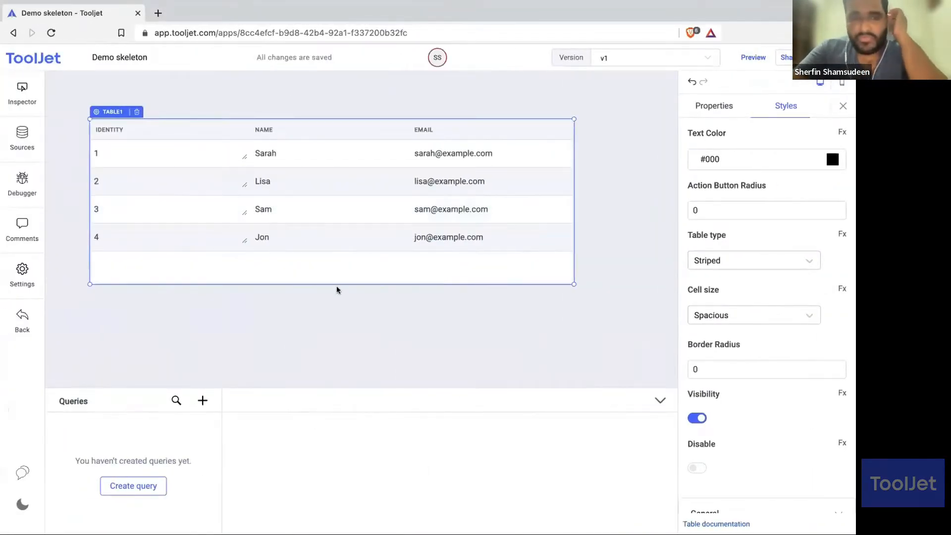
left_click_drag(335, 281, 335, 313)
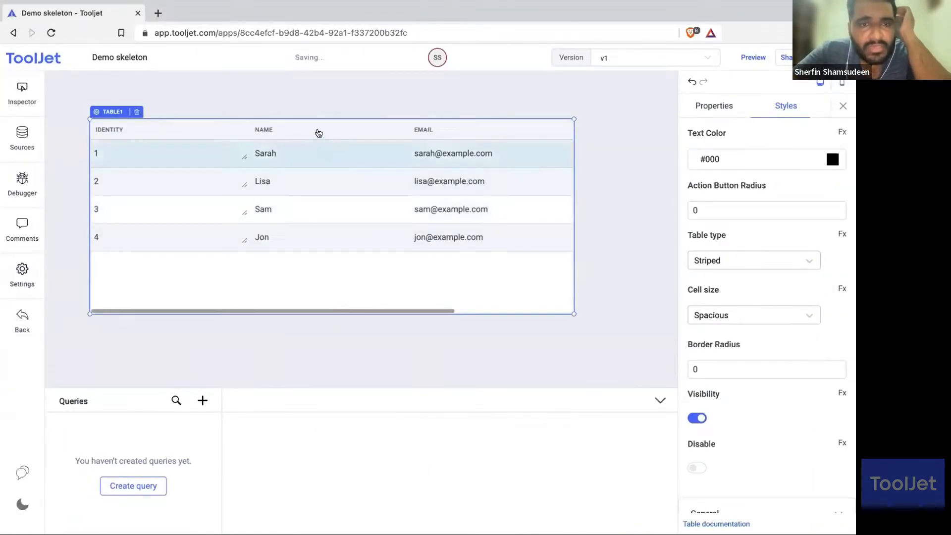
key("ctrl+Right")
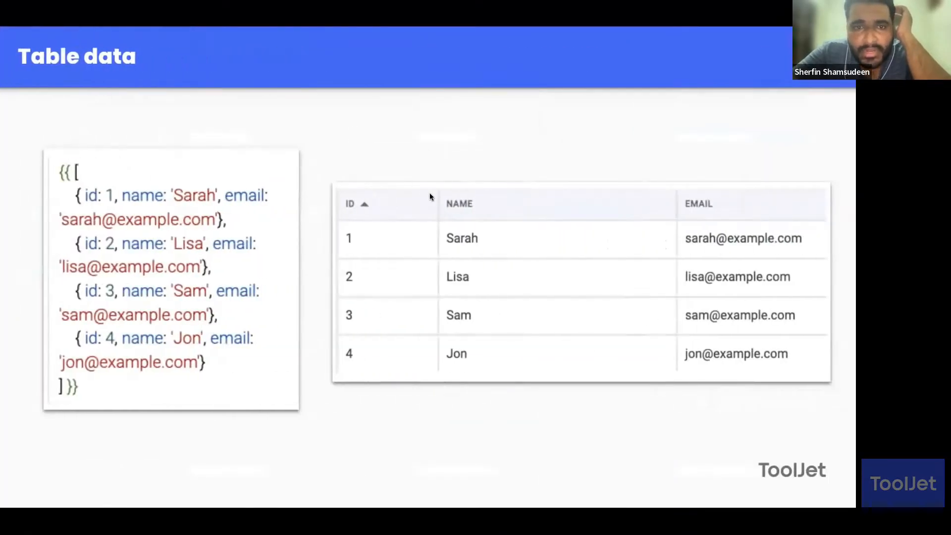
key("ctrl+Left")
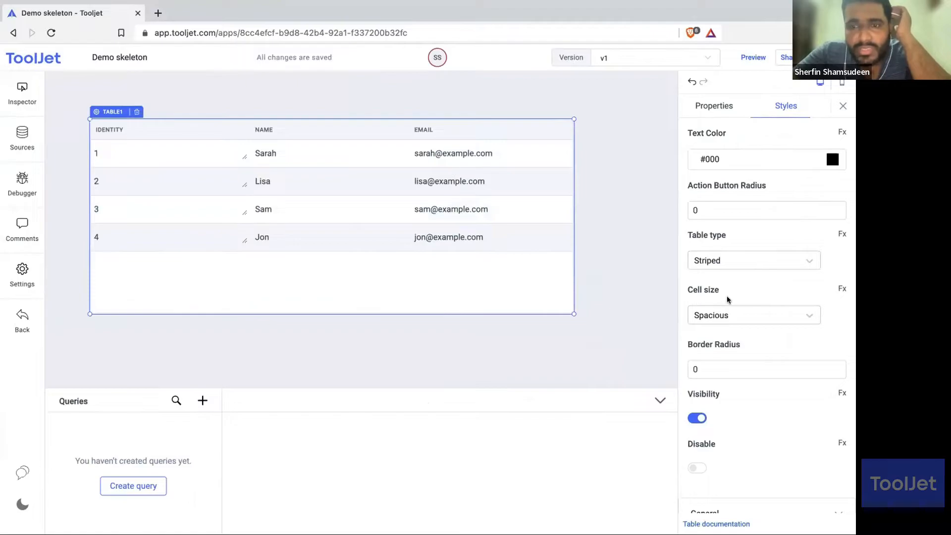
left_click(740, 317)
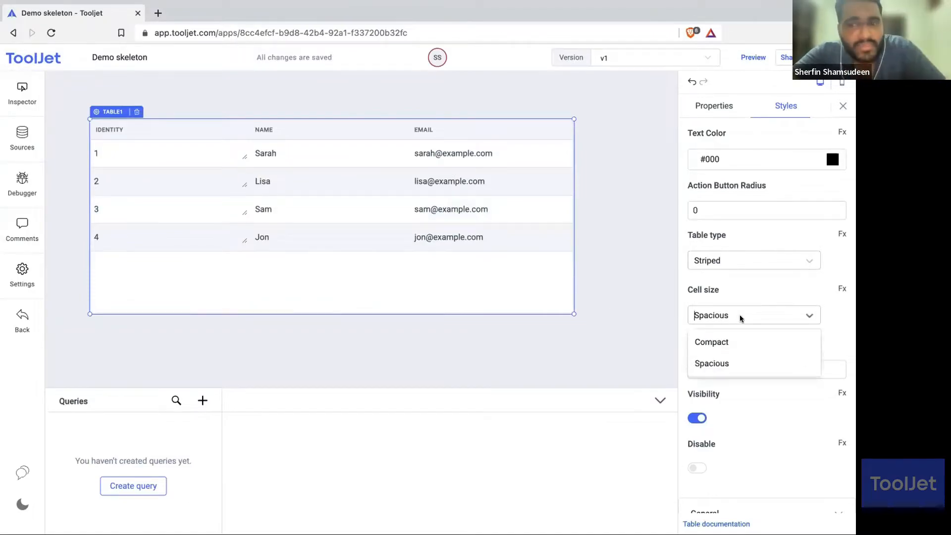
left_click(728, 360)
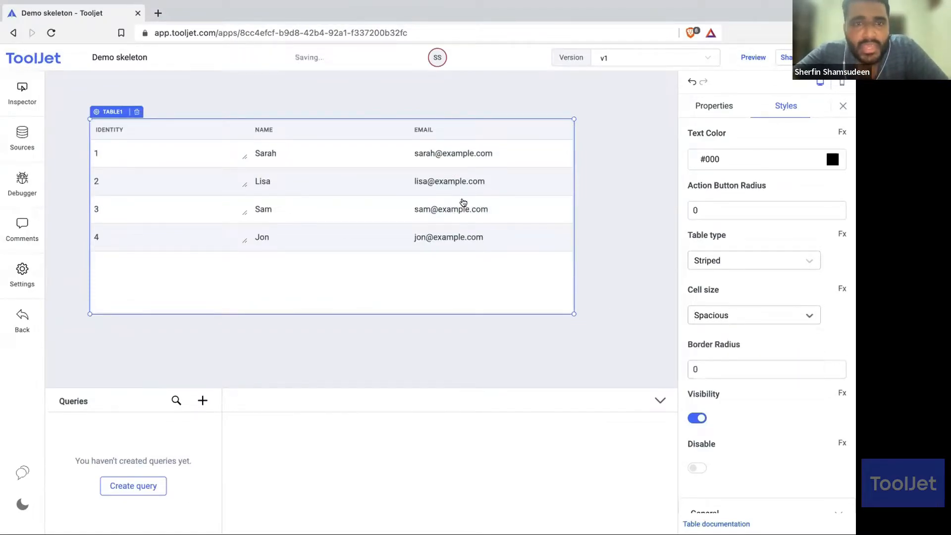
Step: Insert a long run of random filler letters into the first record's name value in the table data
left_click(706, 104)
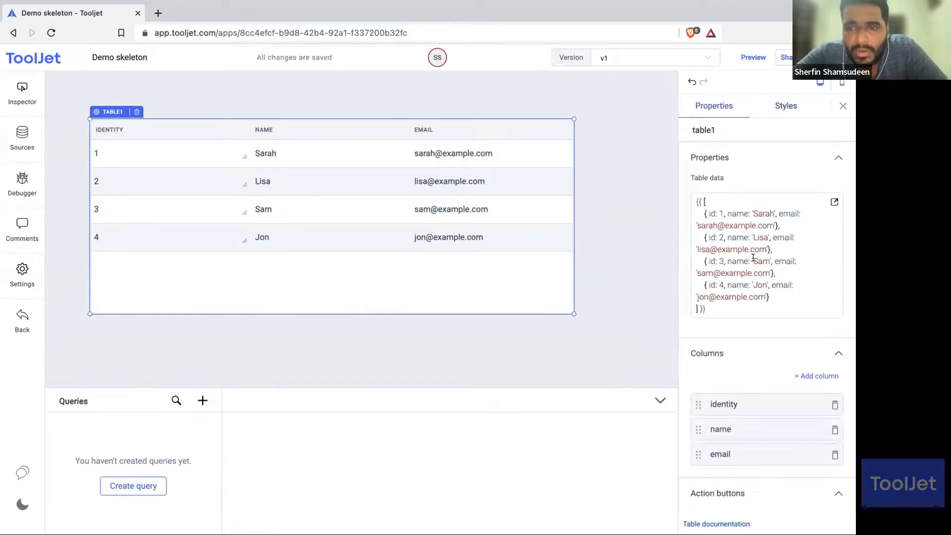
left_click(763, 213)
type("sdjf sdjfh djfh djhfjsdhf jsdhf jsdhf kjsdhf")
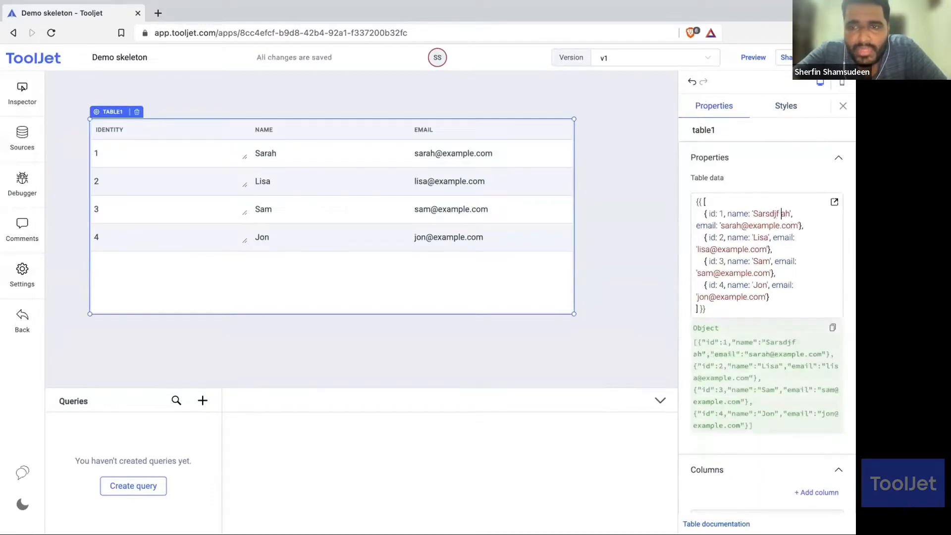
type("kjsdhf kjsdhf kjdshfkjsdhfk jshdfkjhsdkjfhsdkjfhsdkjf")
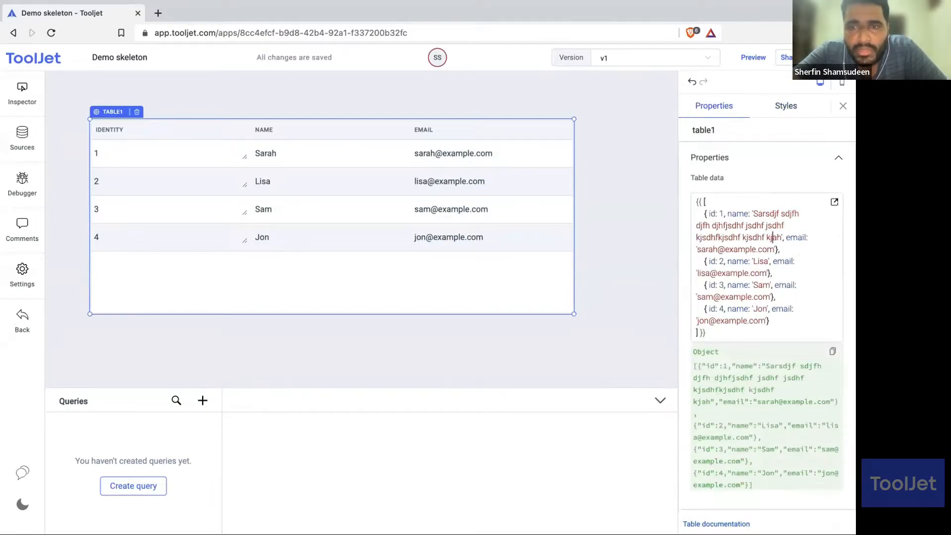
left_click(726, 176)
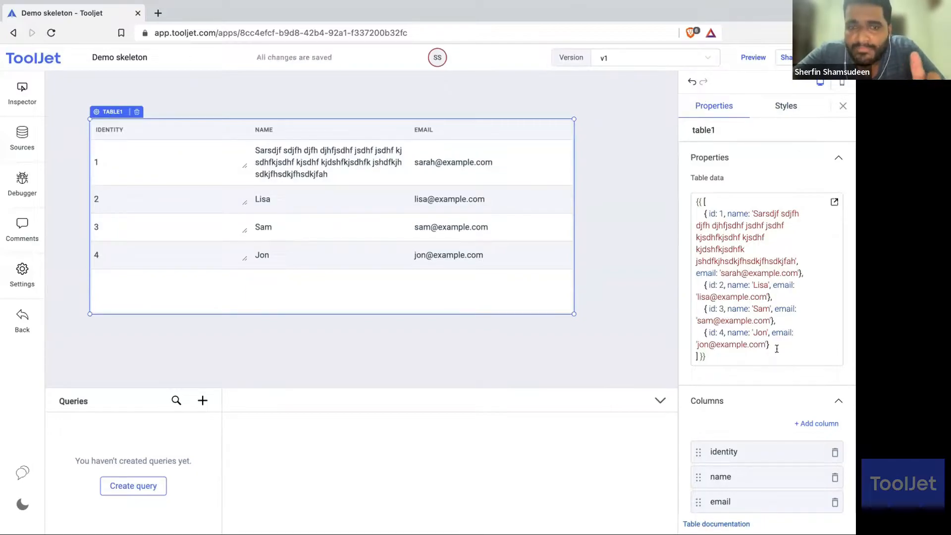
Step: Set the overflow of the name column to Scroll
scroll(763, 401, "down", 3)
scroll(764, 401, "down", 2)
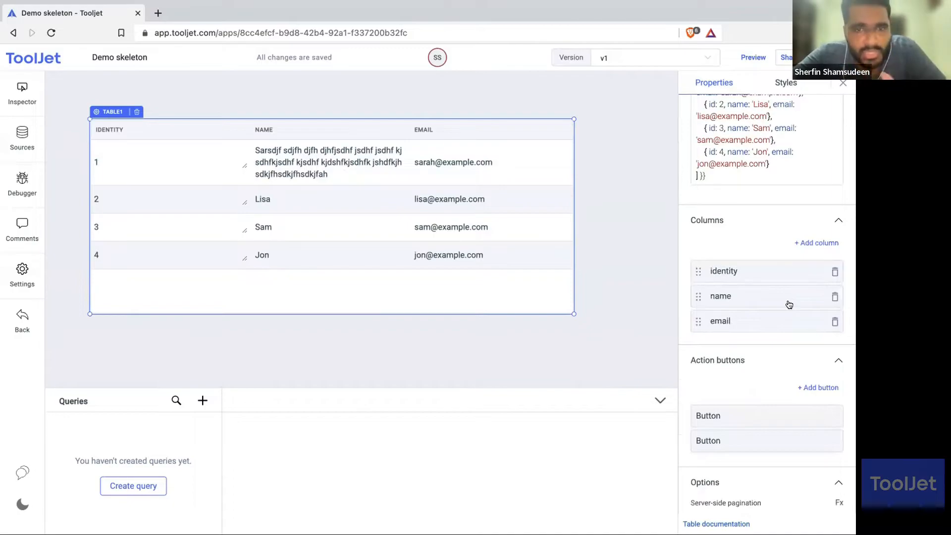
left_click(742, 296)
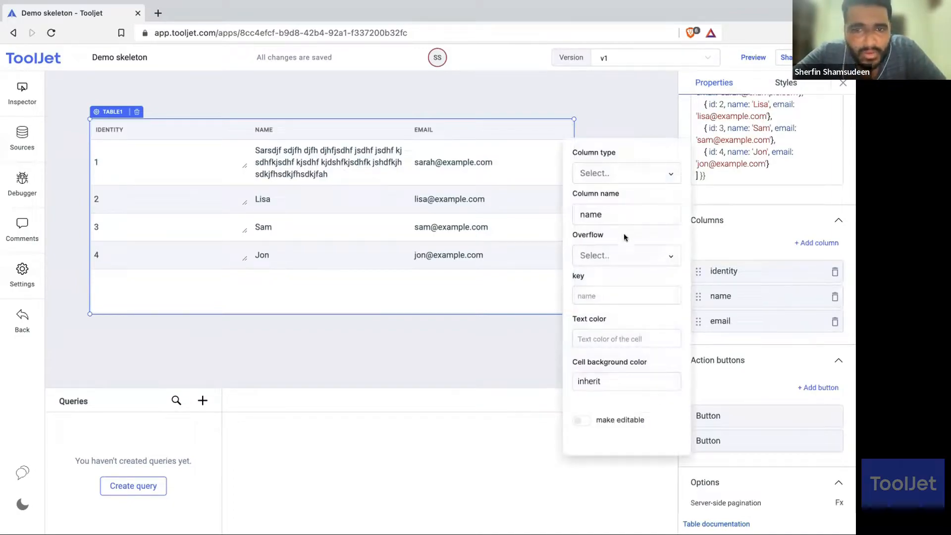
left_click(635, 257)
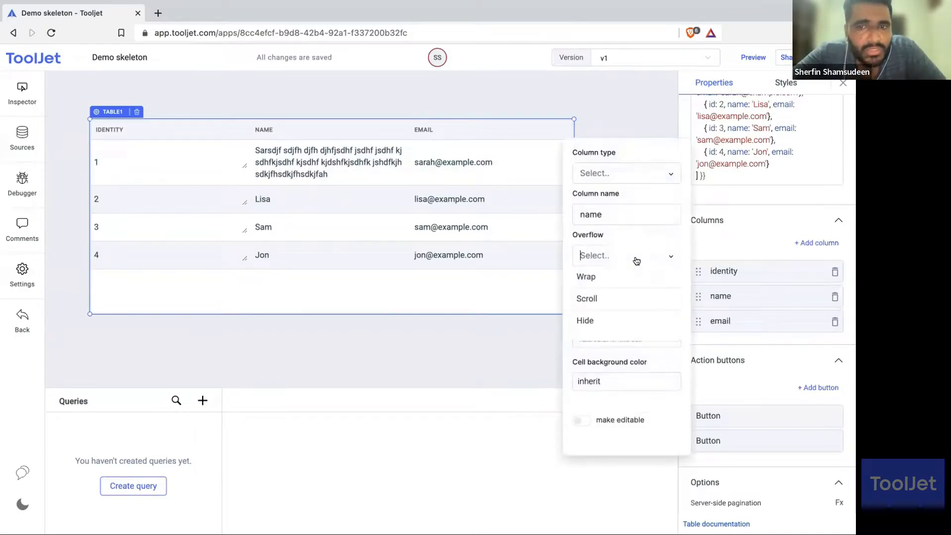
left_click(609, 298)
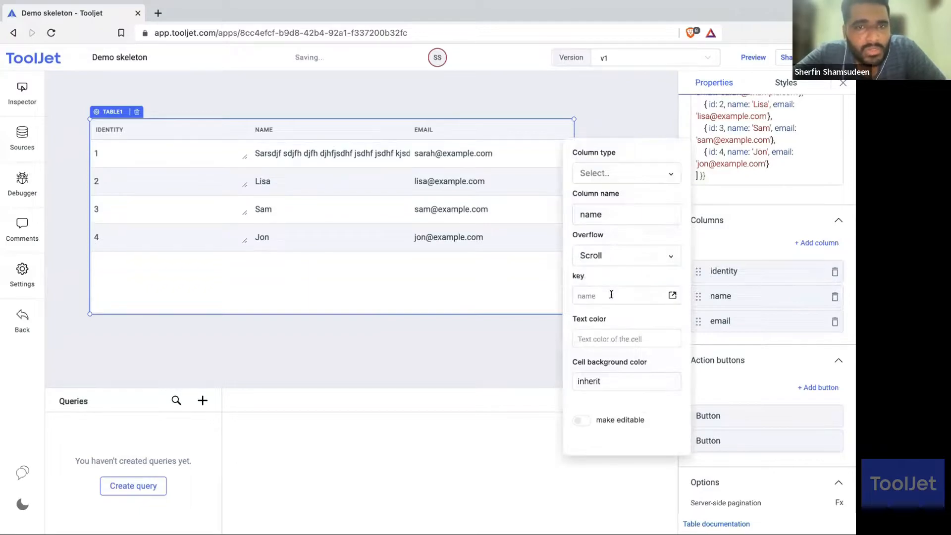
Step: Scroll sideways through the long name value in the table's first row to check the column's overflow behaviour
left_click(319, 152)
scroll(319, 152, "left", 5)
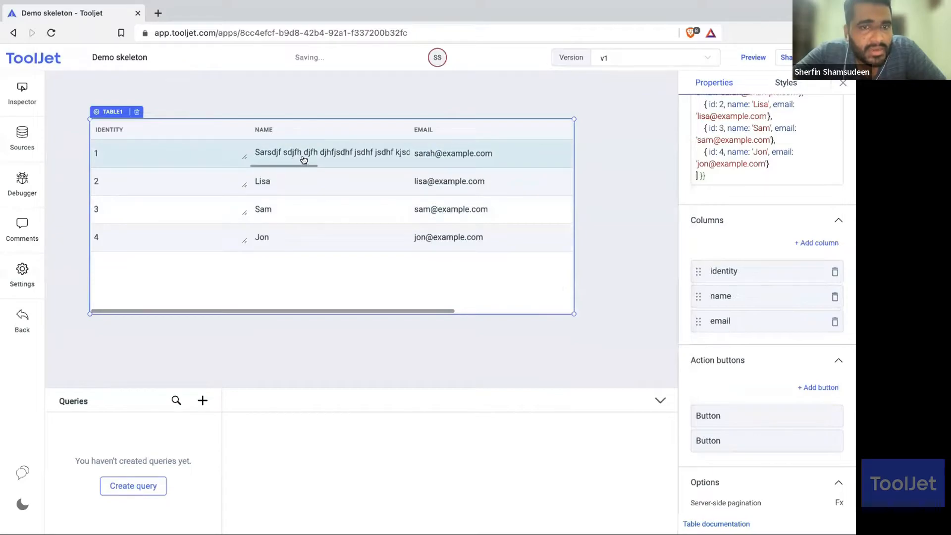
scroll(306, 154, "right", 5)
scroll(307, 154, "left", 5)
scroll(307, 154, "right", 5)
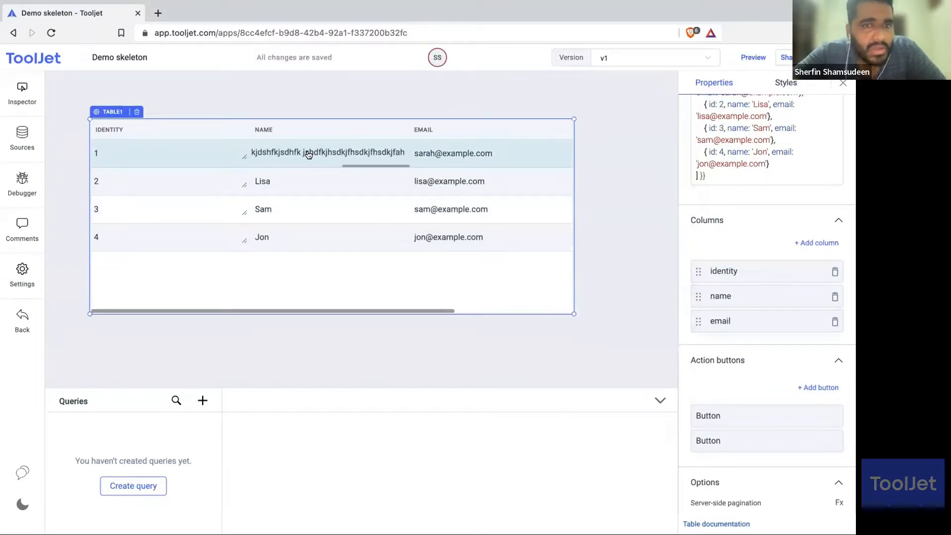
scroll(308, 154, "left", 5)
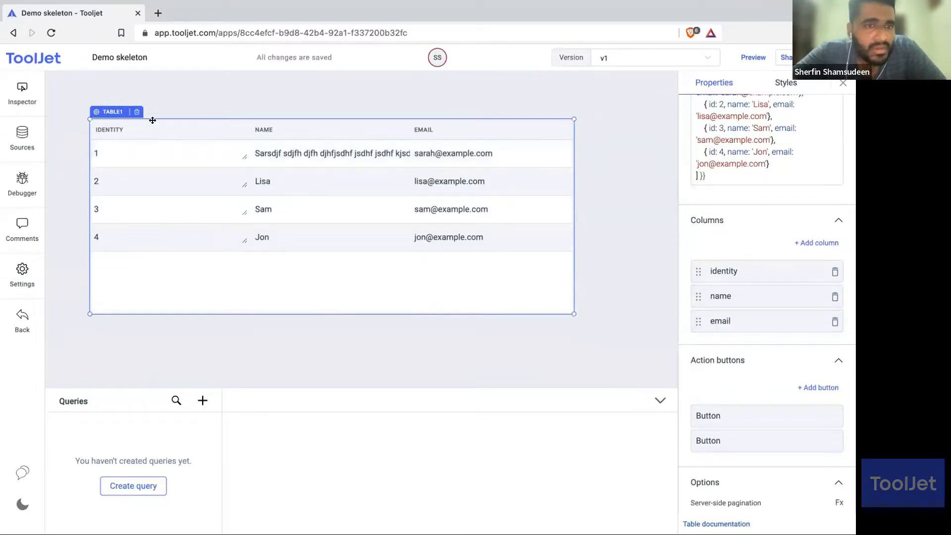
Step: Switch the table's cell size to Compact for comparison, return it to Spacious, and deselect the table
scroll(788, 176, "up", 5)
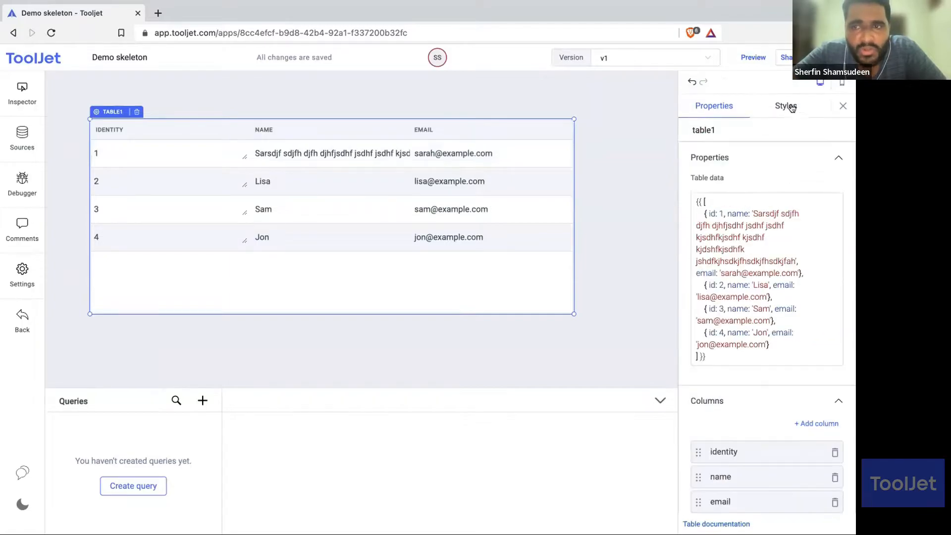
left_click(789, 89)
left_click(780, 290)
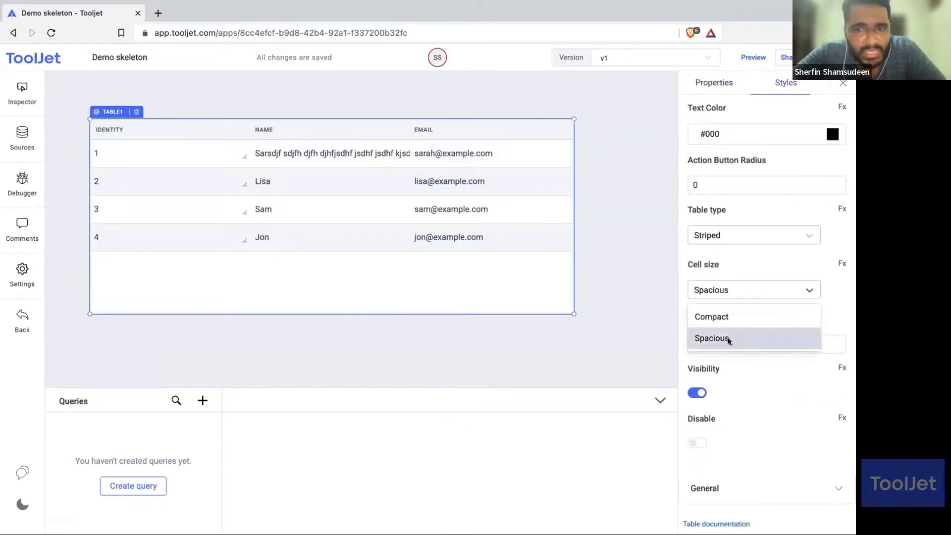
left_click(728, 311)
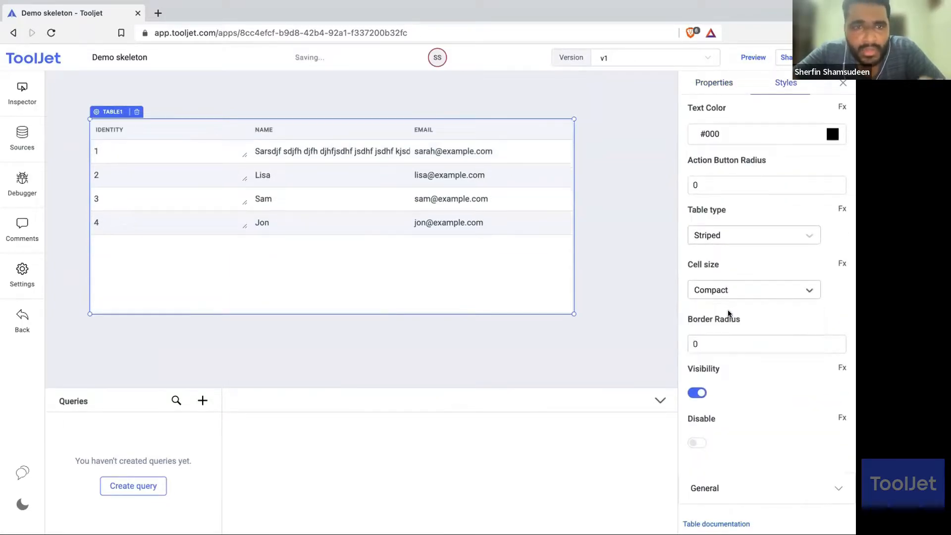
left_click(699, 289)
left_click(713, 335)
left_click(603, 262)
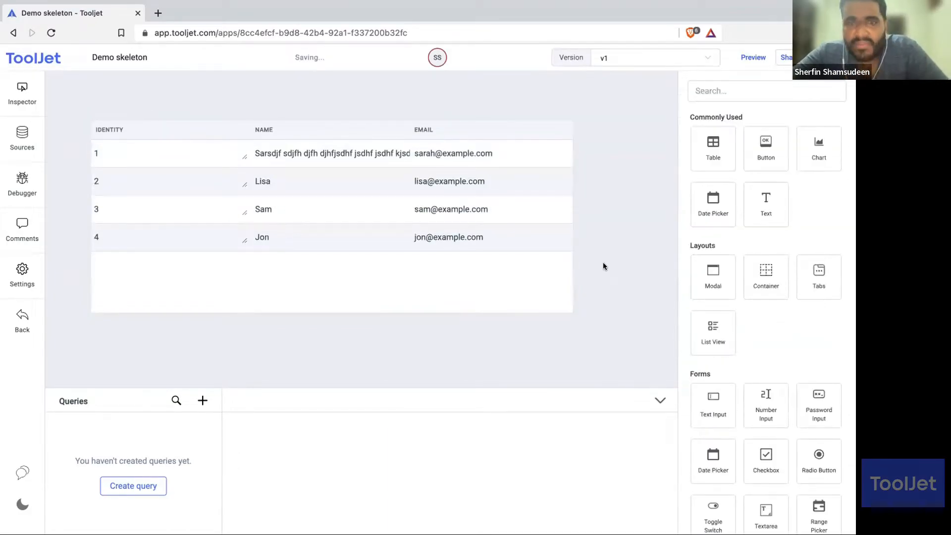
key("ctrl+Right")
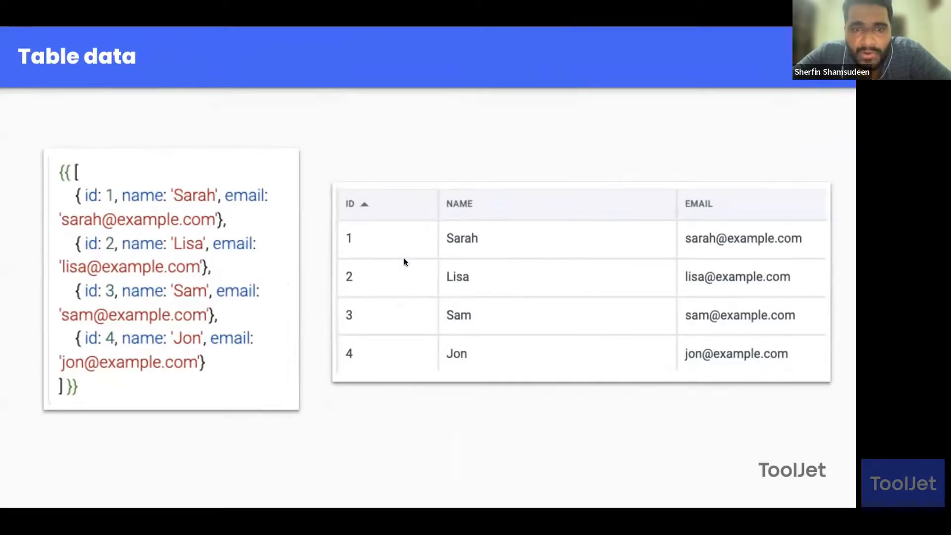
key("ctrl+Left")
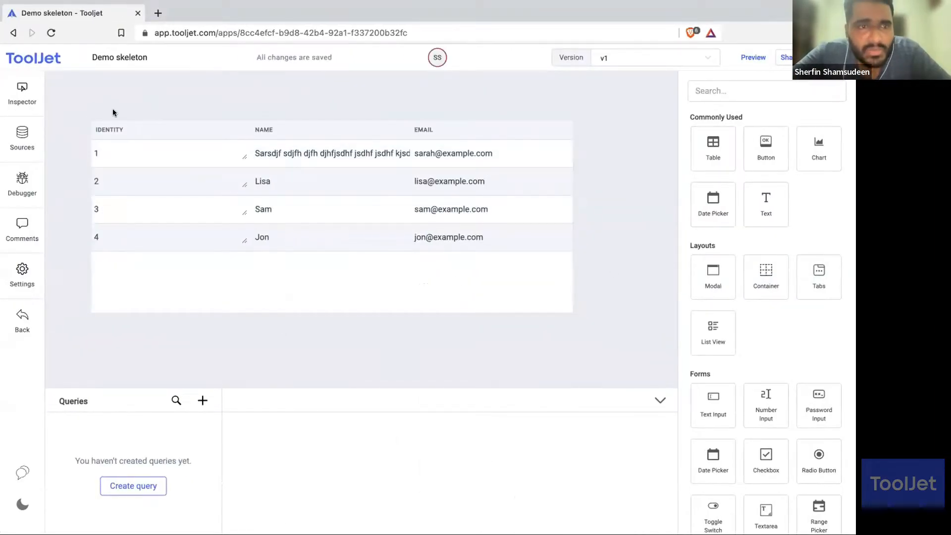
Step: Turn on server-side pagination in the table's options
left_click(108, 111)
scroll(754, 331, "down", 10)
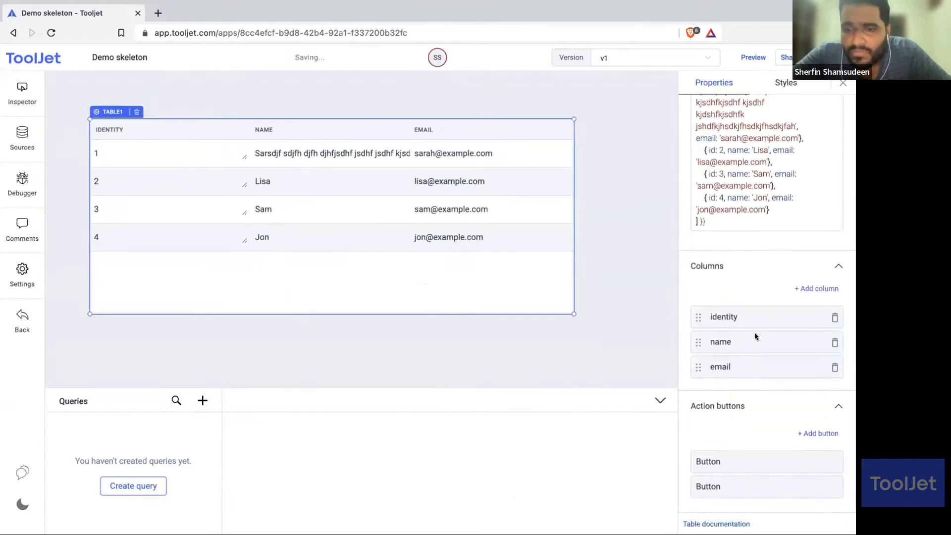
scroll(795, 379, "down", 2)
scroll(795, 378, "up", 4)
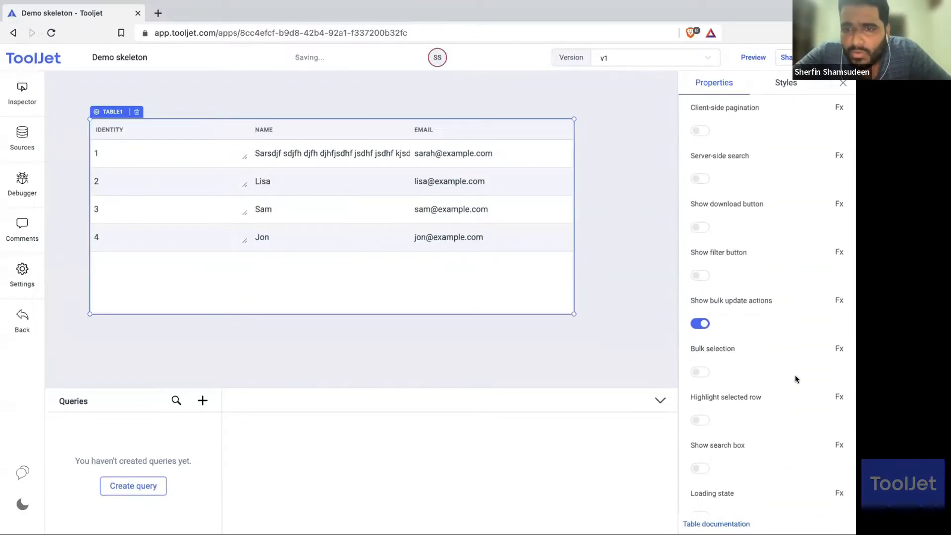
scroll(748, 227, "up", 1)
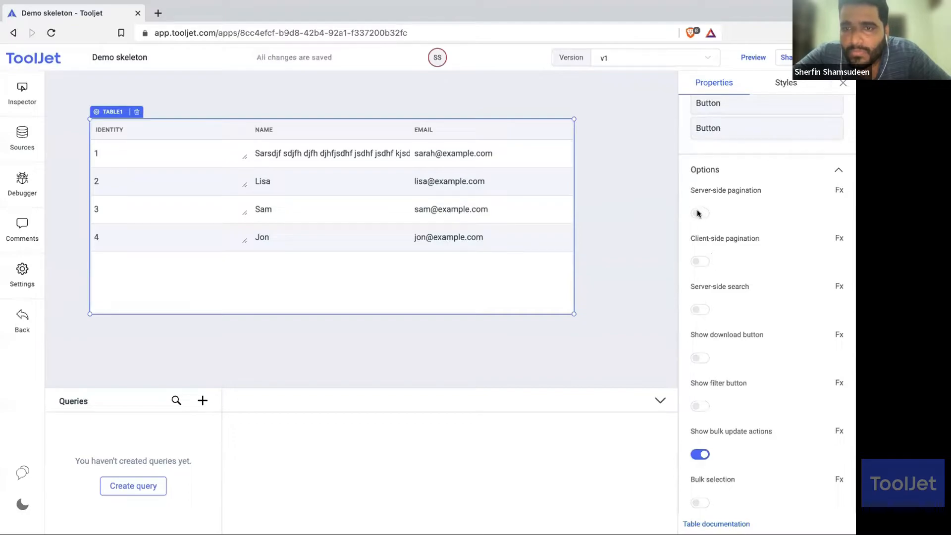
left_click(698, 213)
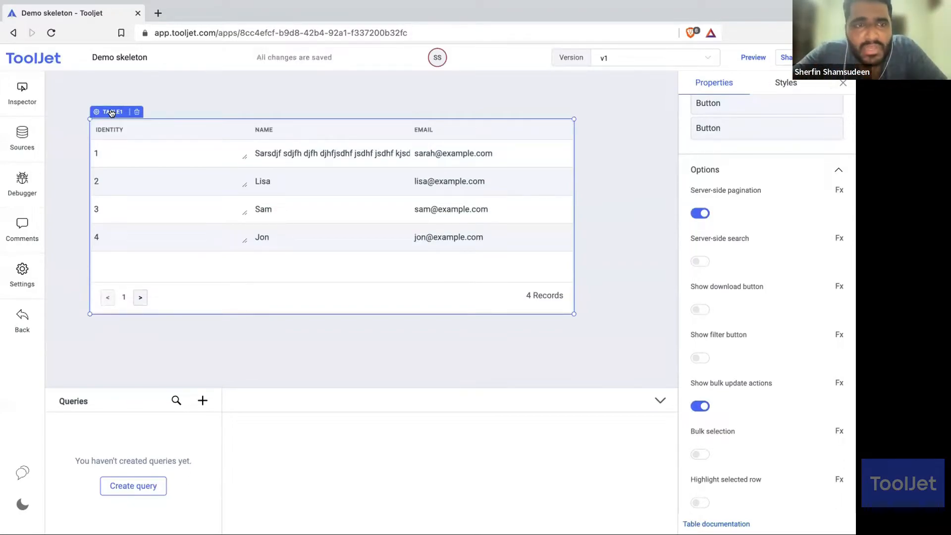
Step: Enable the filter button on the table and examine its Filters dialog, closing it without adding a condition
scroll(735, 271, "down", 1)
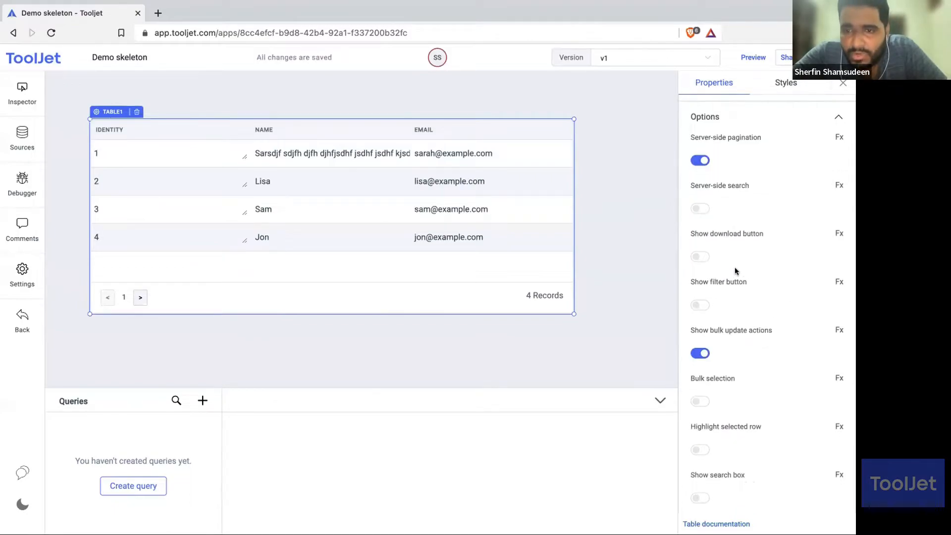
left_click(699, 303)
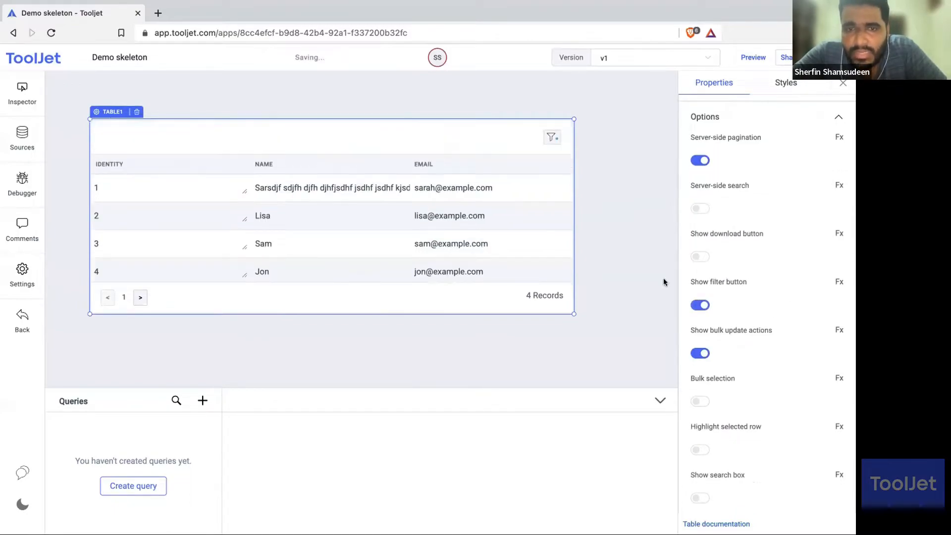
left_click(544, 140)
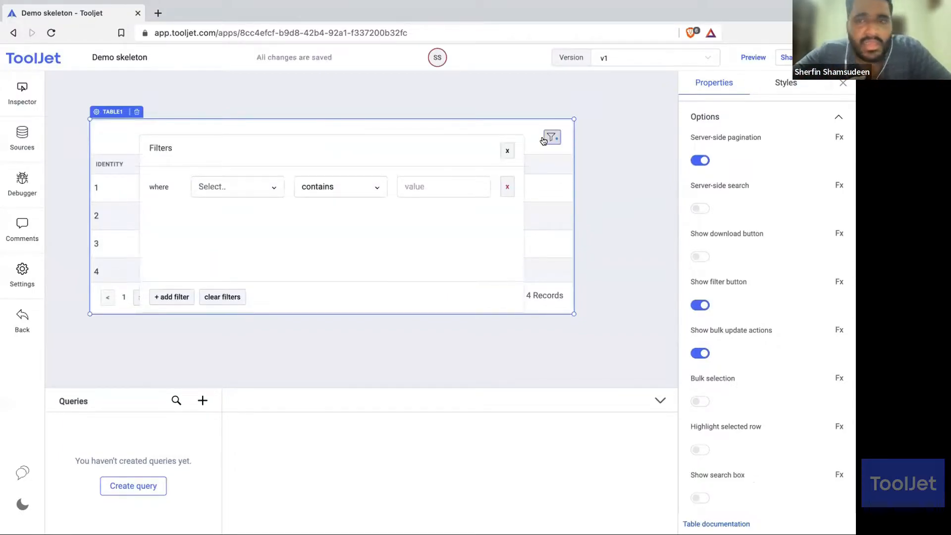
left_click(506, 149)
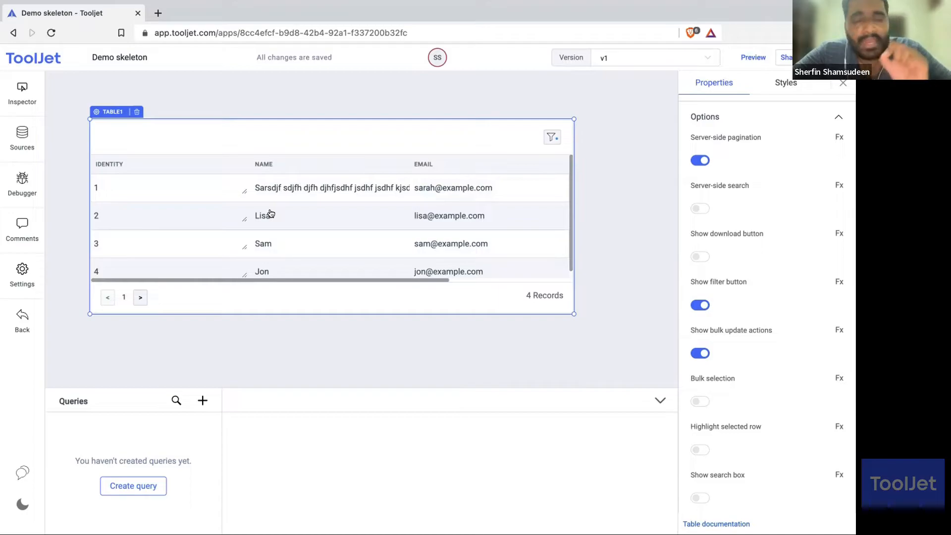
scroll(302, 241, "down", 1)
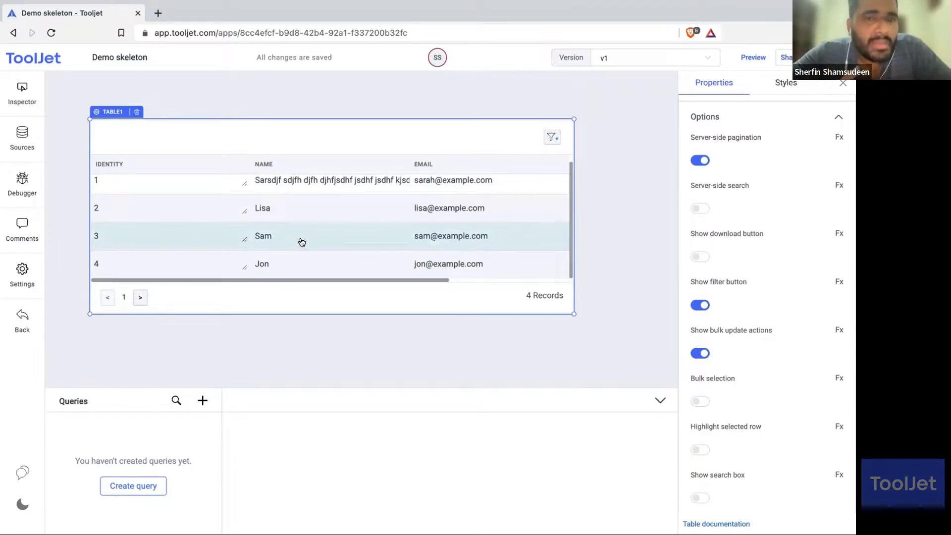
scroll(301, 242, "up", 1)
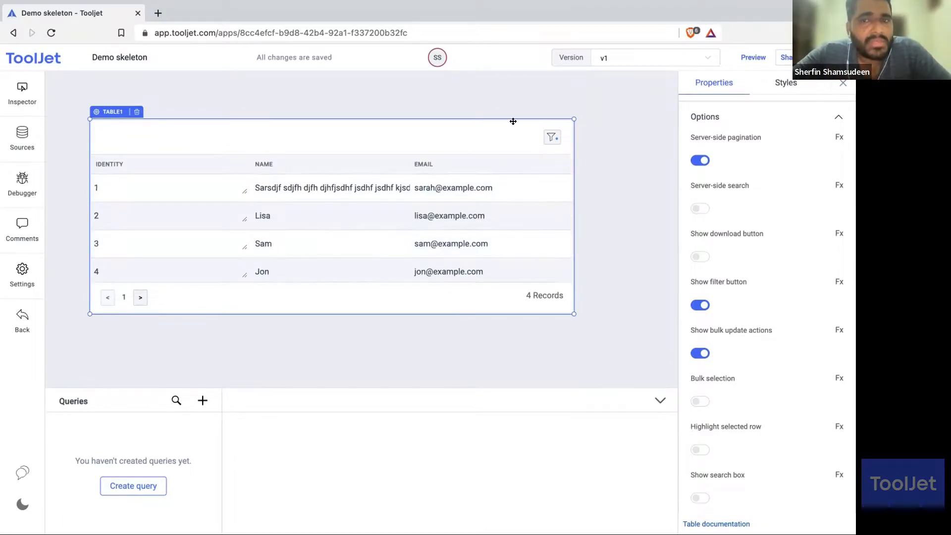
left_click(549, 141)
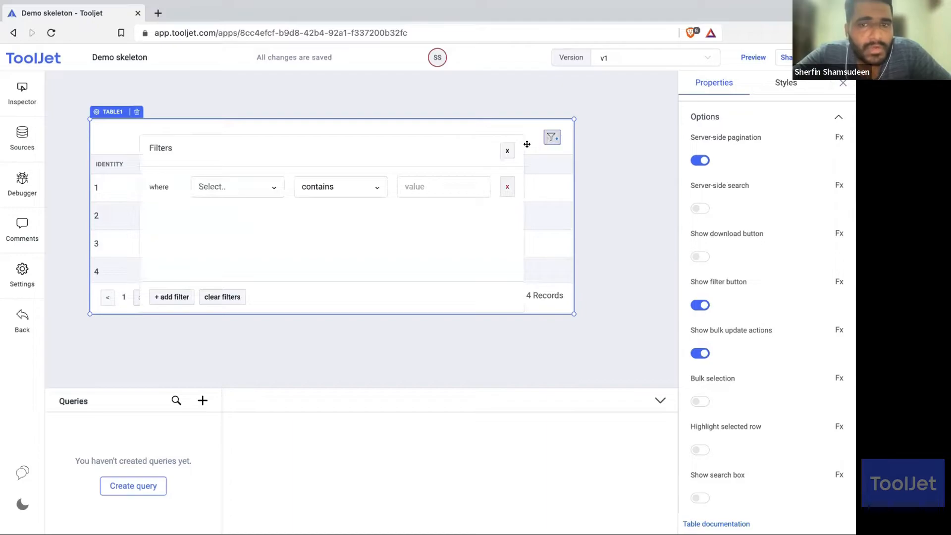
left_click(505, 148)
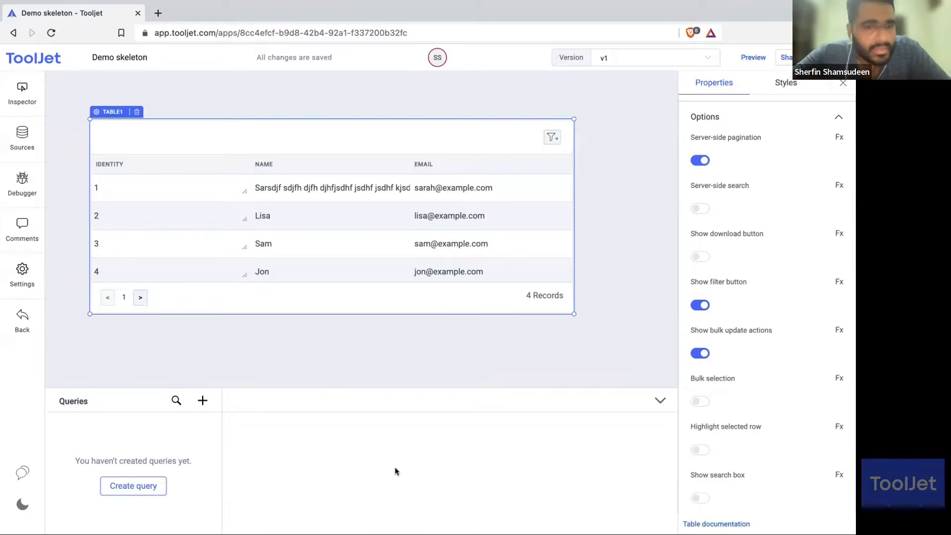
key("ctrl+Right")
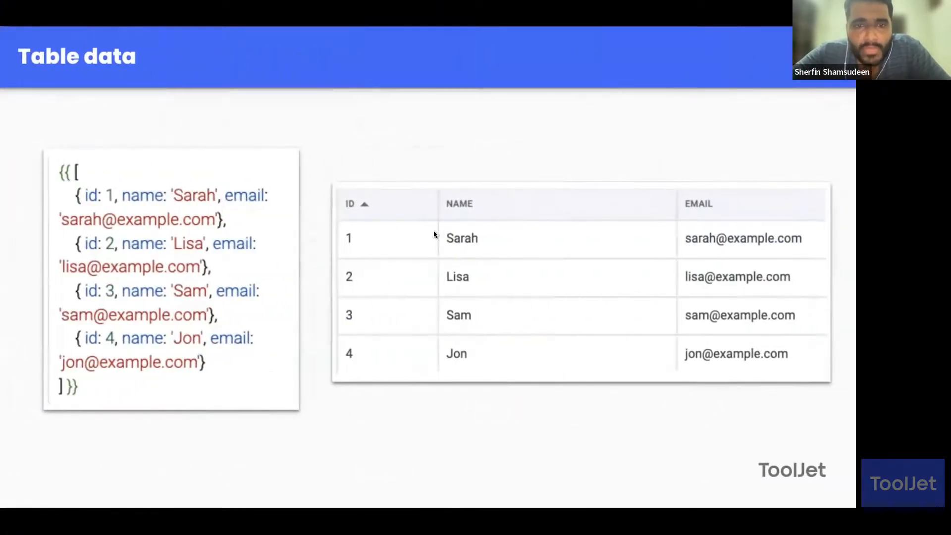
key("ctrl+Left")
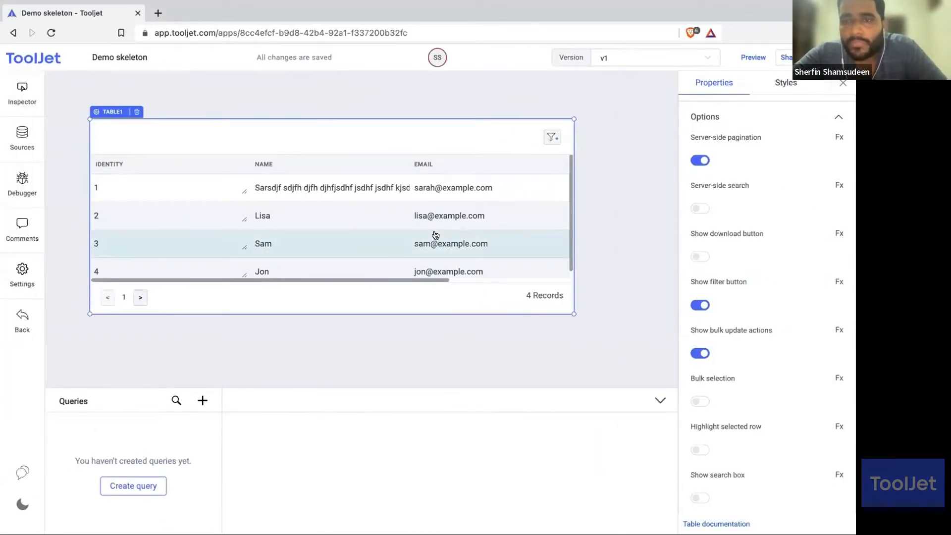
key("ctrl+Right")
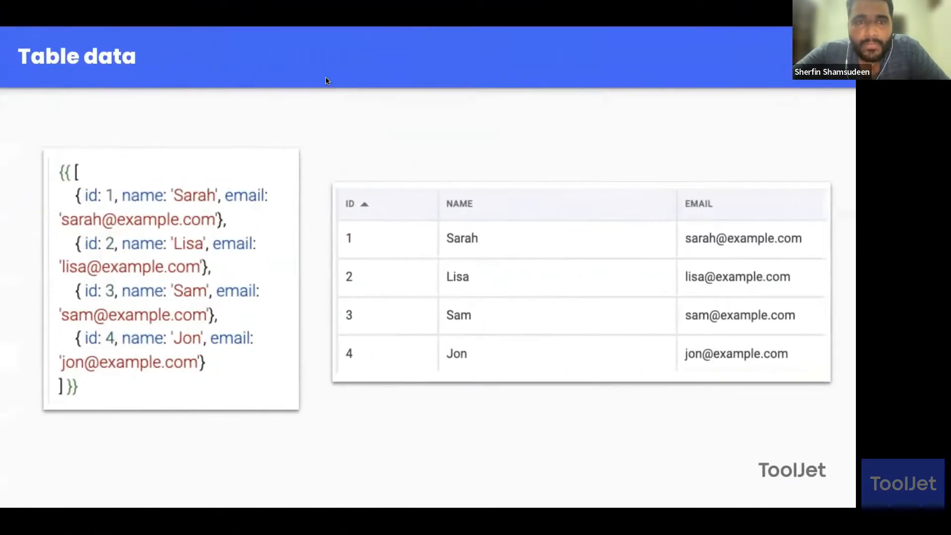
key("Right")
key("Right")
key("Right")
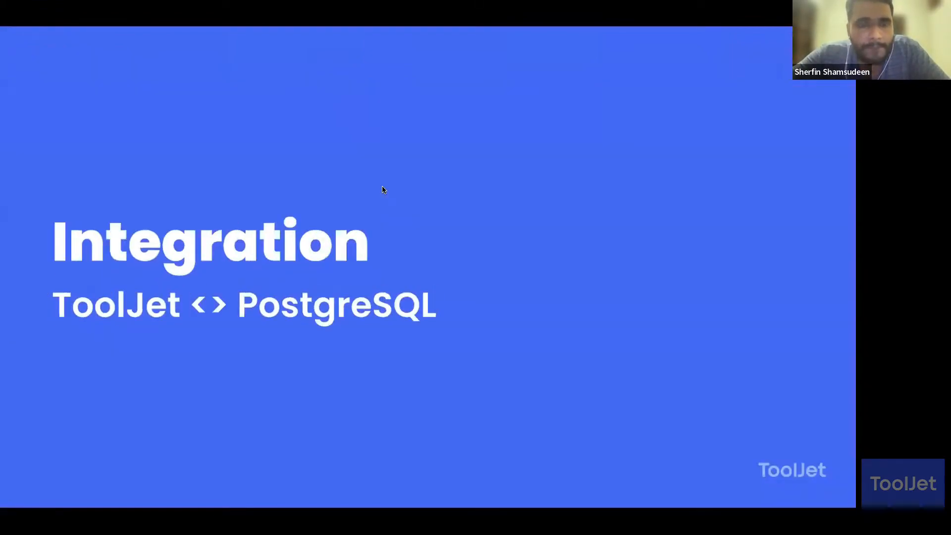
key("ctrl+Left")
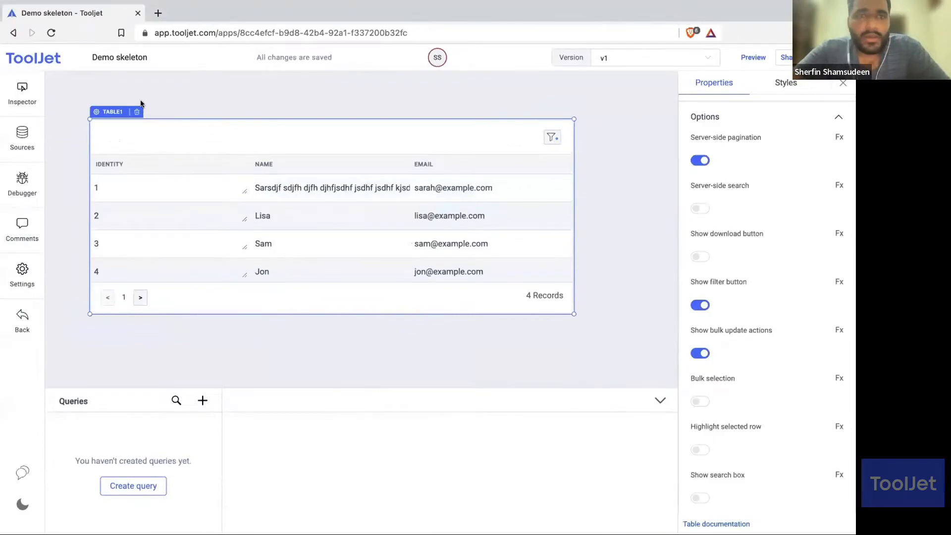
Step: Delete the table from the canvas and check which data sources the app has
left_click(135, 112)
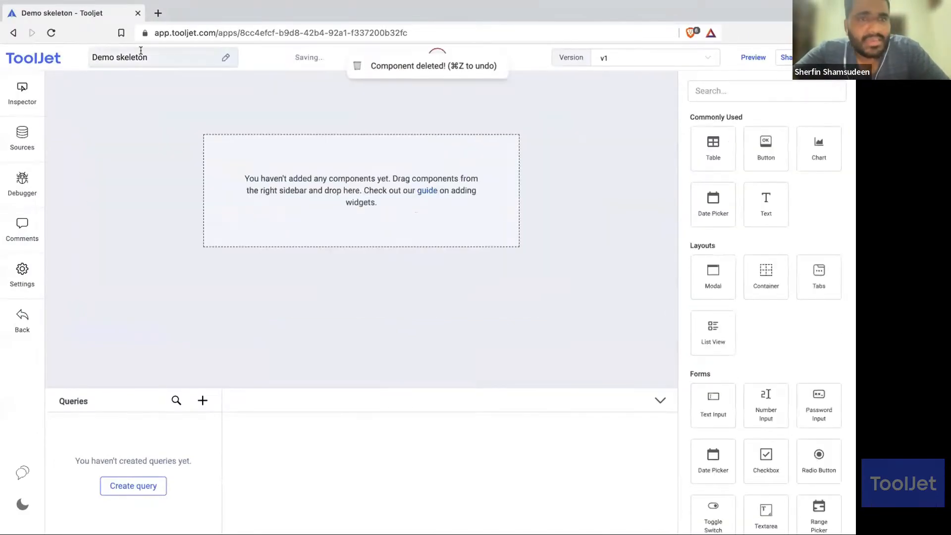
left_click(22, 137)
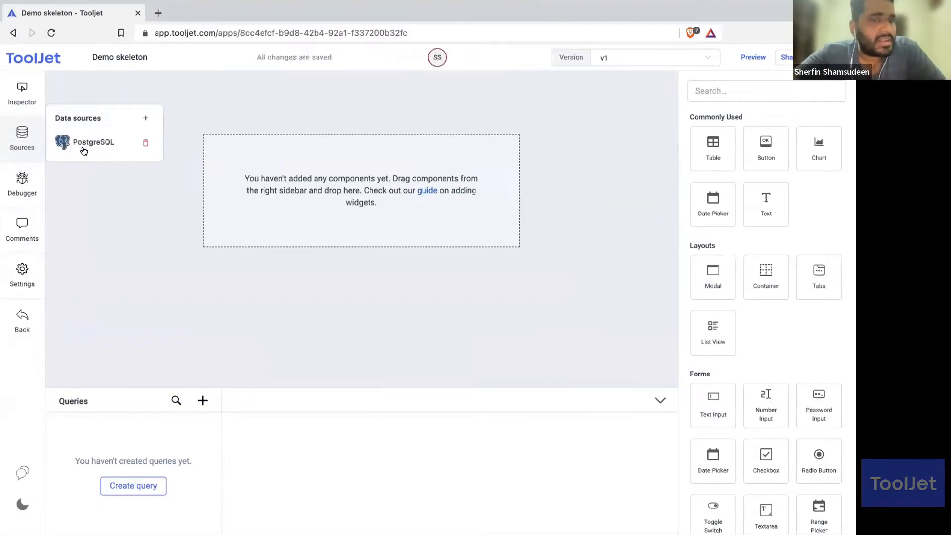
left_click(130, 266)
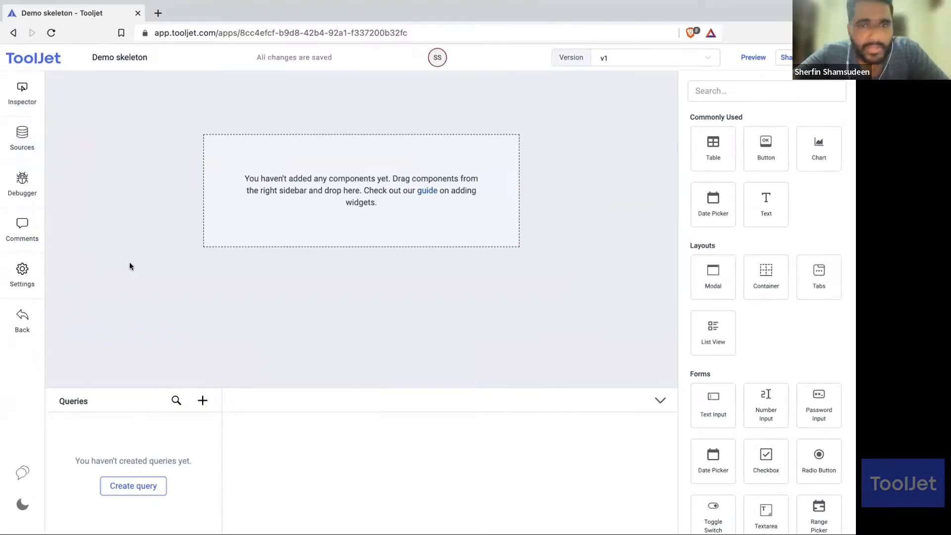
Step: Start a new query on the PostgreSQL data source and enlarge the query editor's height
left_click(133, 486)
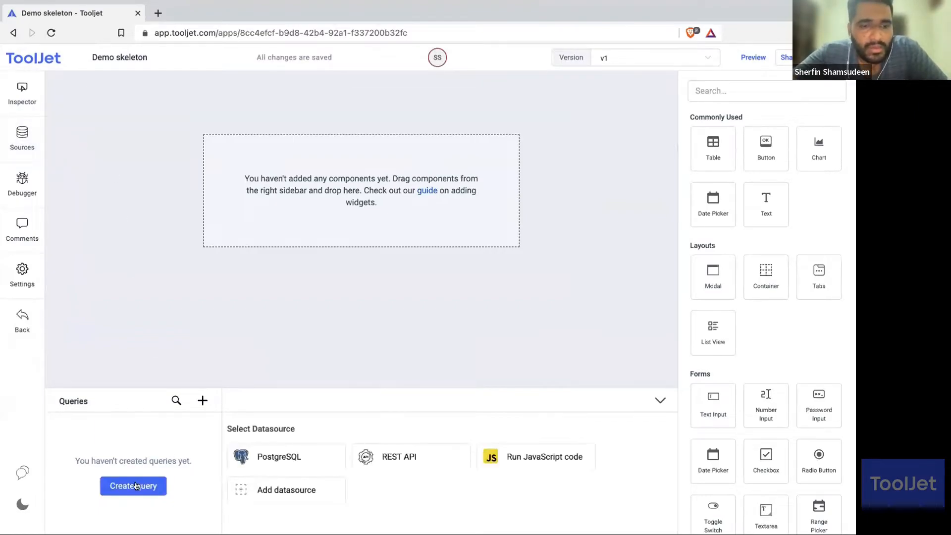
left_click(282, 451)
left_click_drag(409, 386, 411, 232)
Step: Enter "select * from feature_requests;" as the PostgreSQL query and preview the returned records
left_click(355, 353)
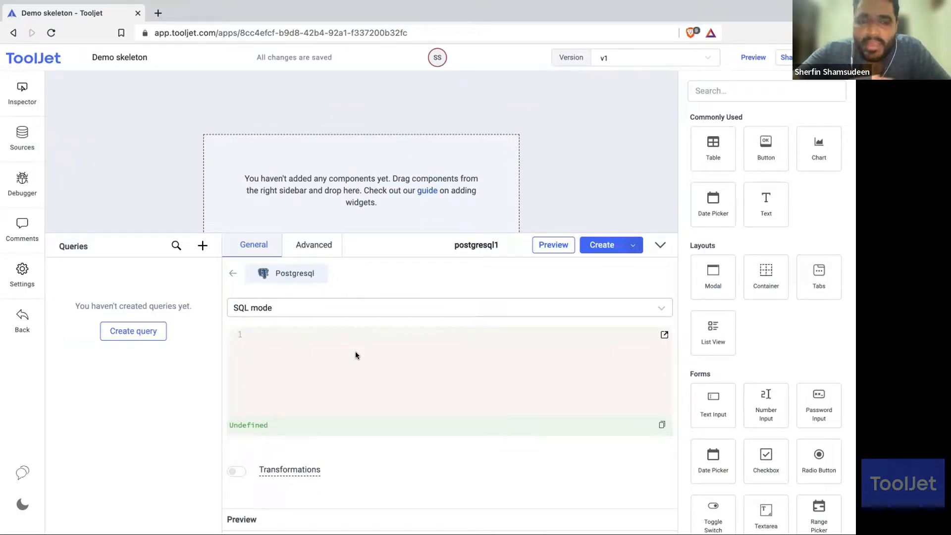
type("selec")
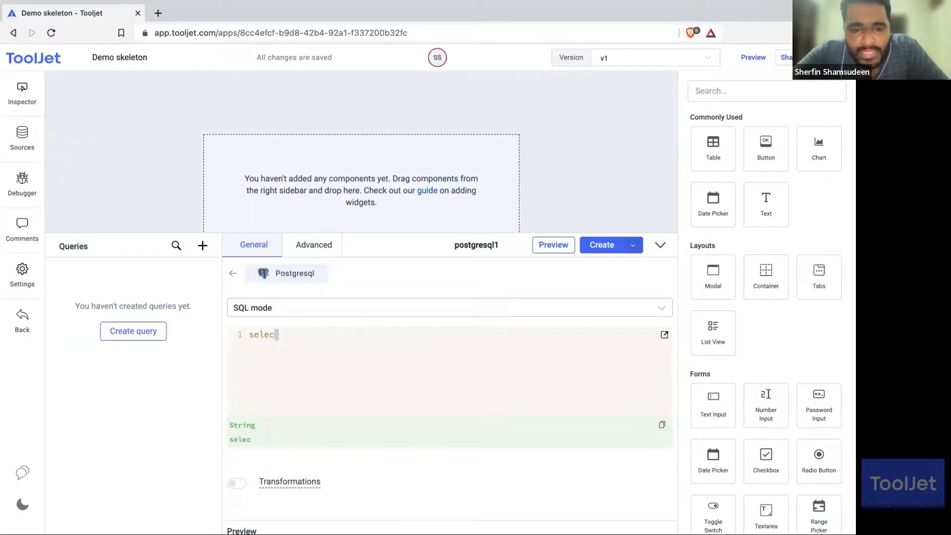
type("t * from ")
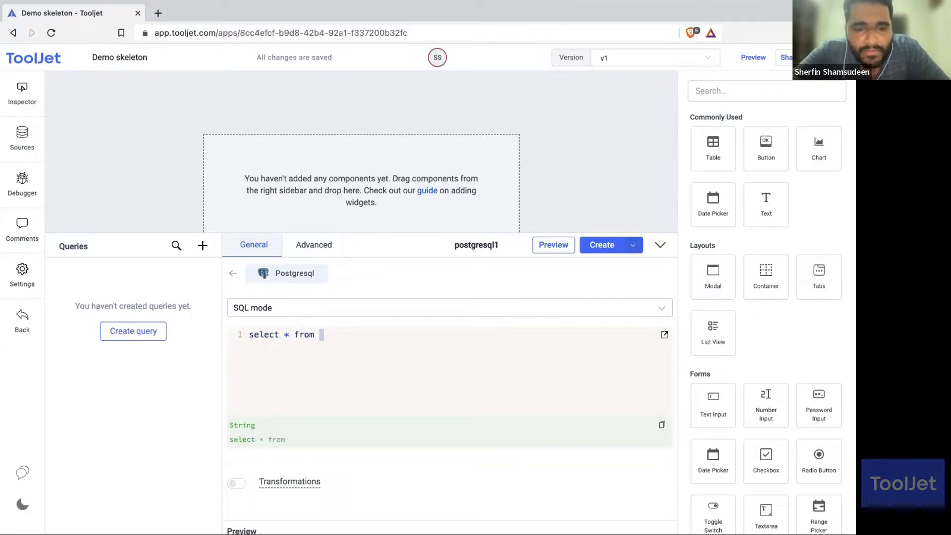
type("feature_requests;")
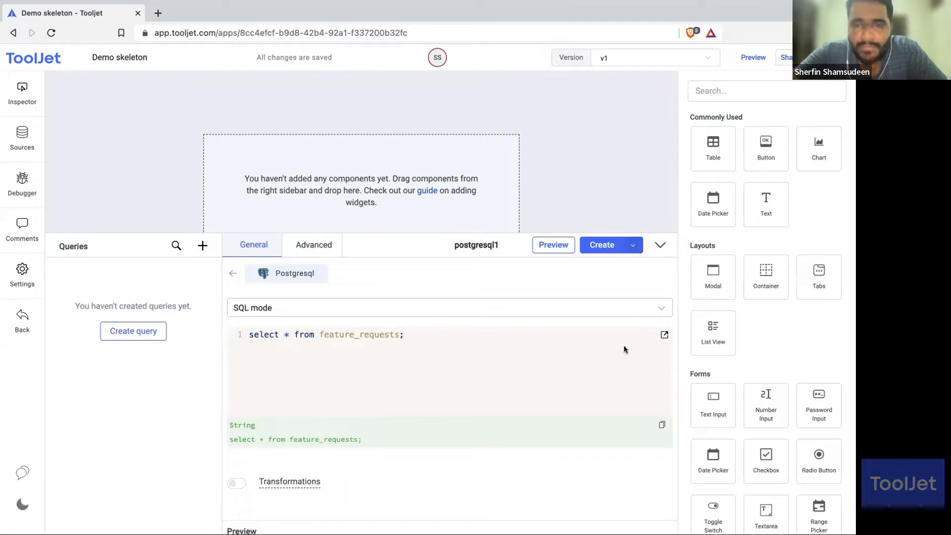
left_click(564, 250)
scroll(452, 414, "down", 5)
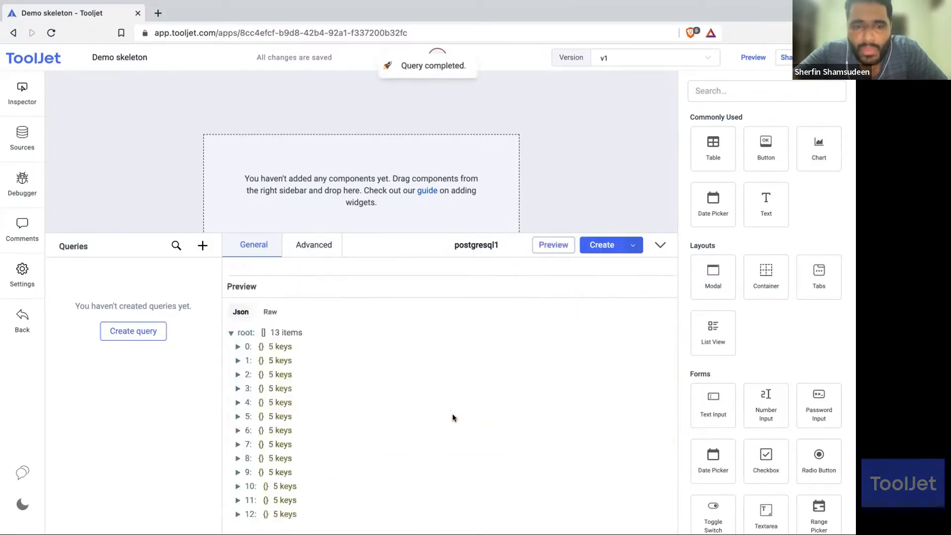
Step: Inspect the first two records in the query preview, and save and run the PostgreSQL query
left_click(237, 361)
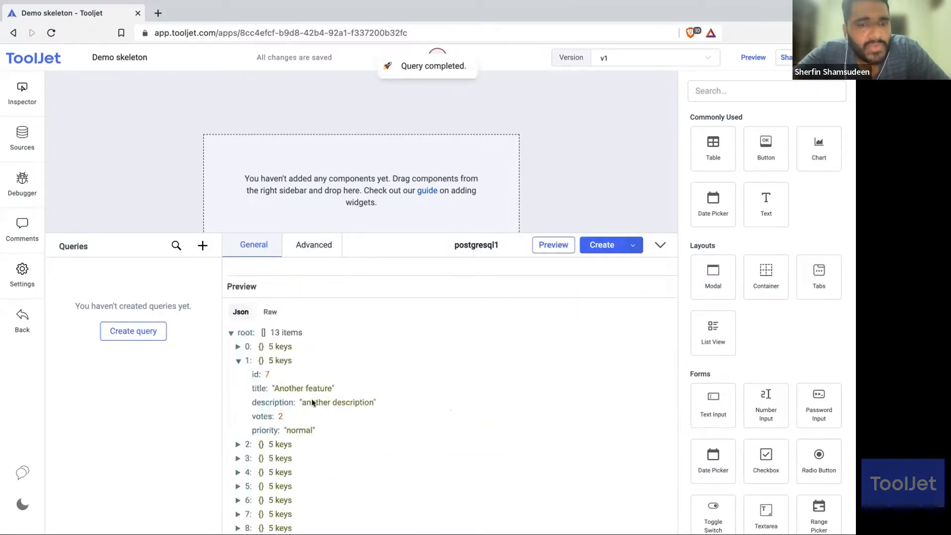
left_click(239, 347)
scroll(664, 341, "down", 3)
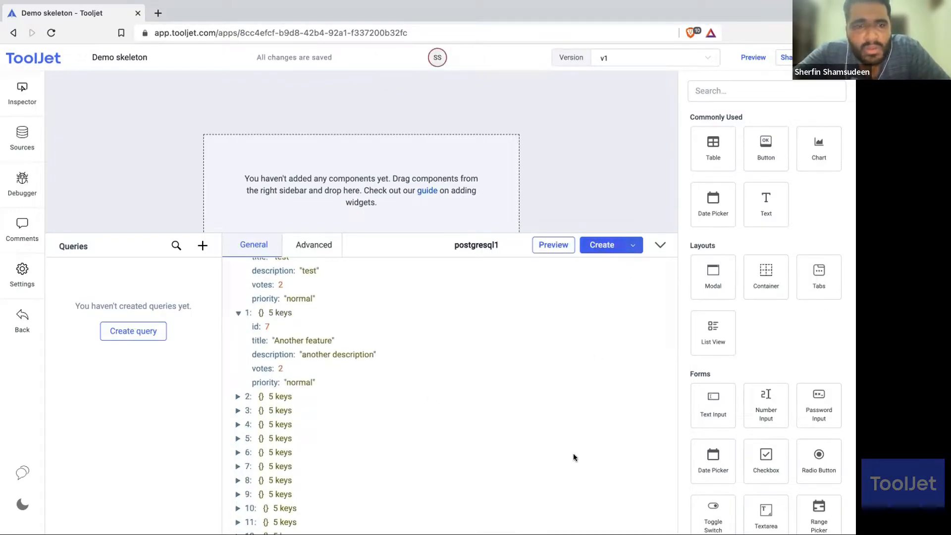
scroll(572, 453, "up", 10)
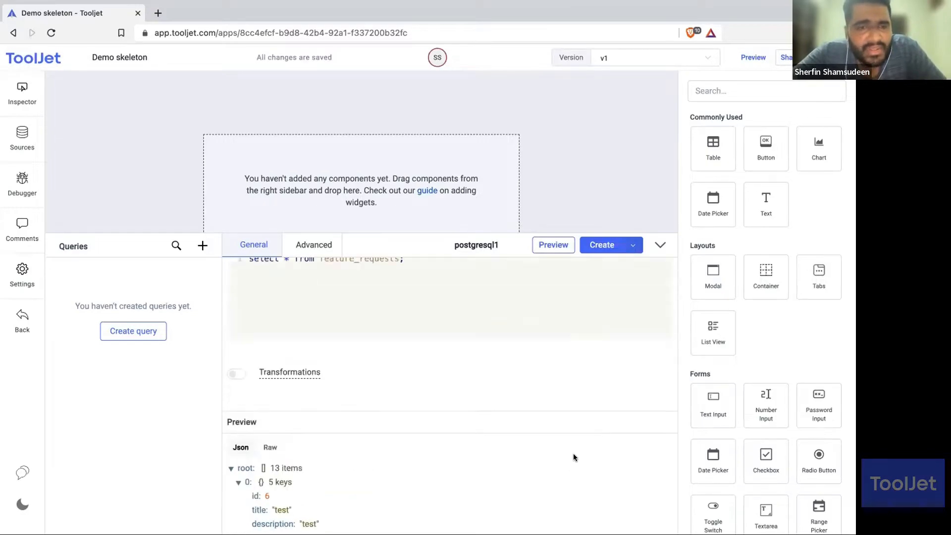
scroll(477, 419, "up", 1)
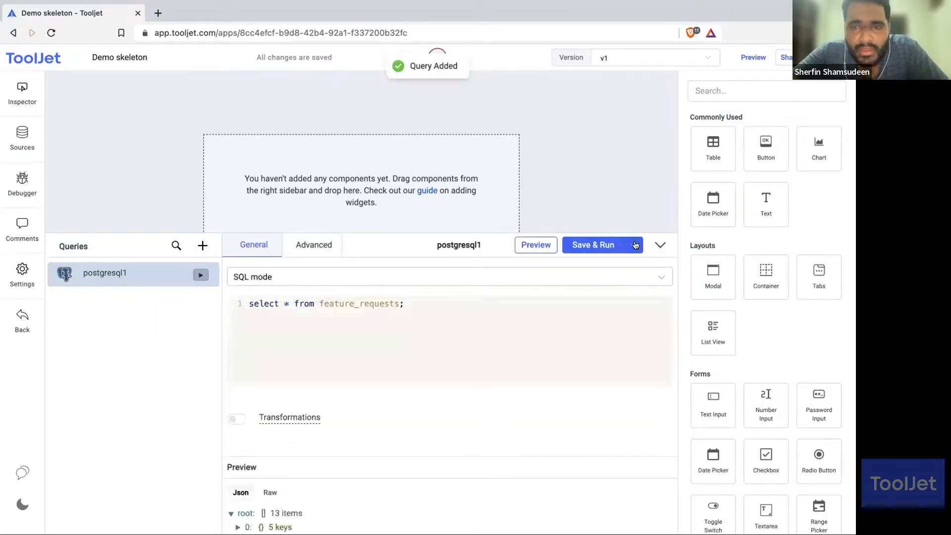
left_click(596, 245)
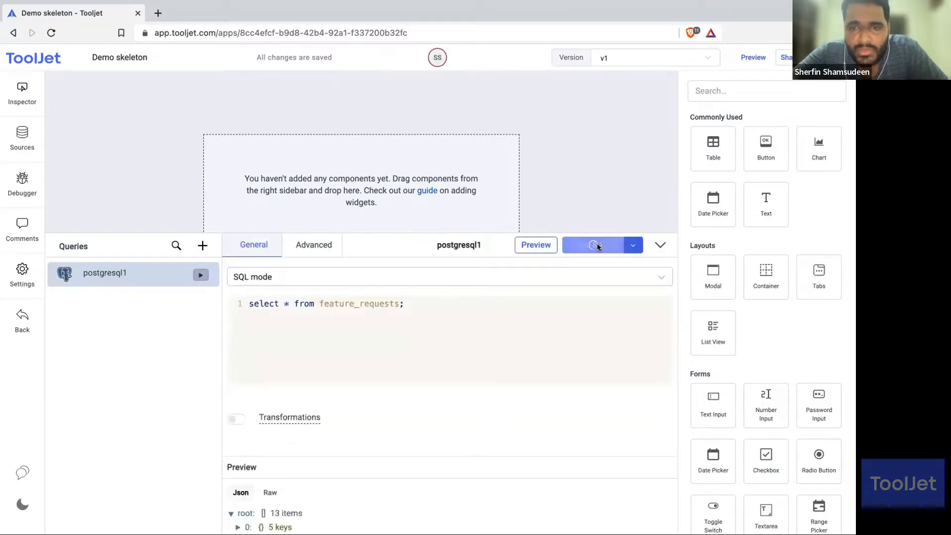
Step: Collapse the query editor, and place a table on the canvas and widen it
left_click(658, 245)
left_click_drag(705, 157, 151, 177)
left_click_drag(408, 207, 530, 206)
left_click(140, 167)
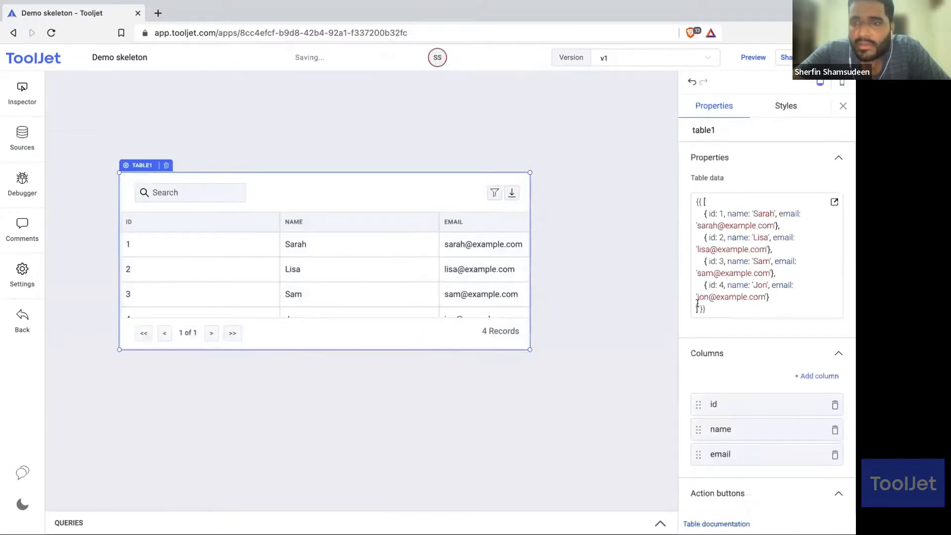
Step: Replace the table's sample data with {{queries.postgresql1.data}}
left_click(704, 198)
left_click_drag(703, 199, 699, 308)
key("BackSpace")
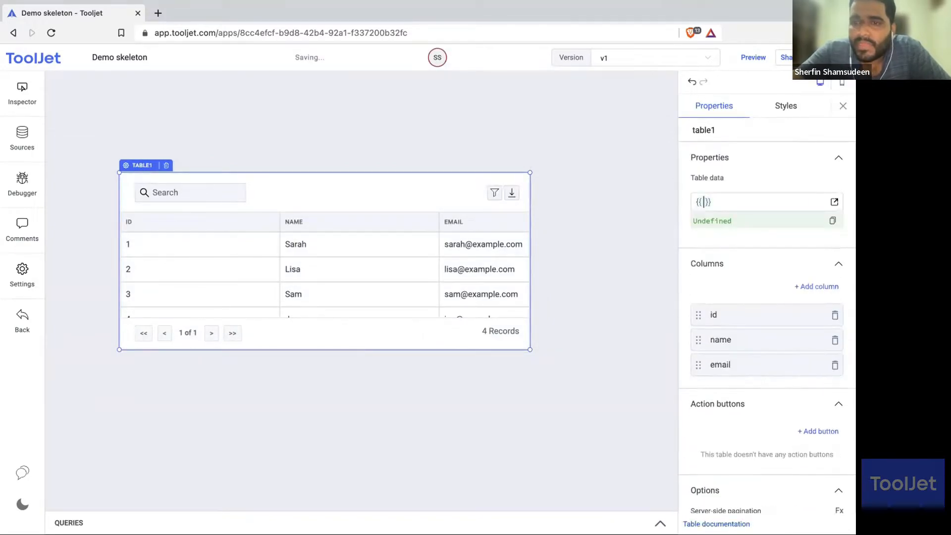
type("queries.postgresql1.d")
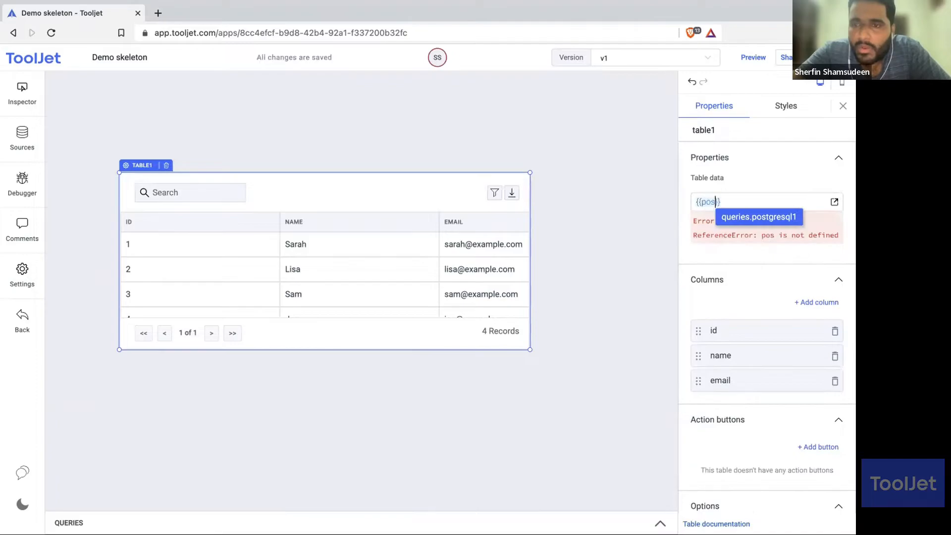
type("ata")
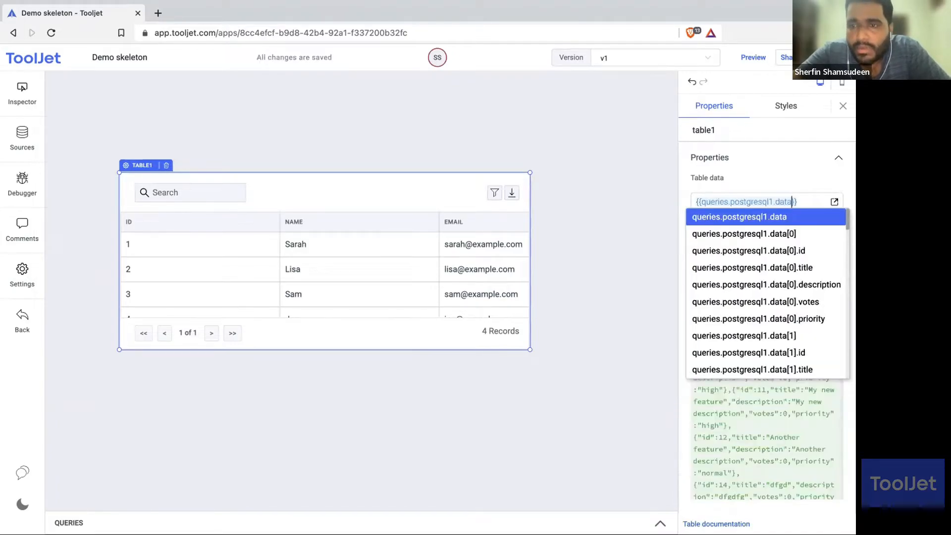
left_click(729, 180)
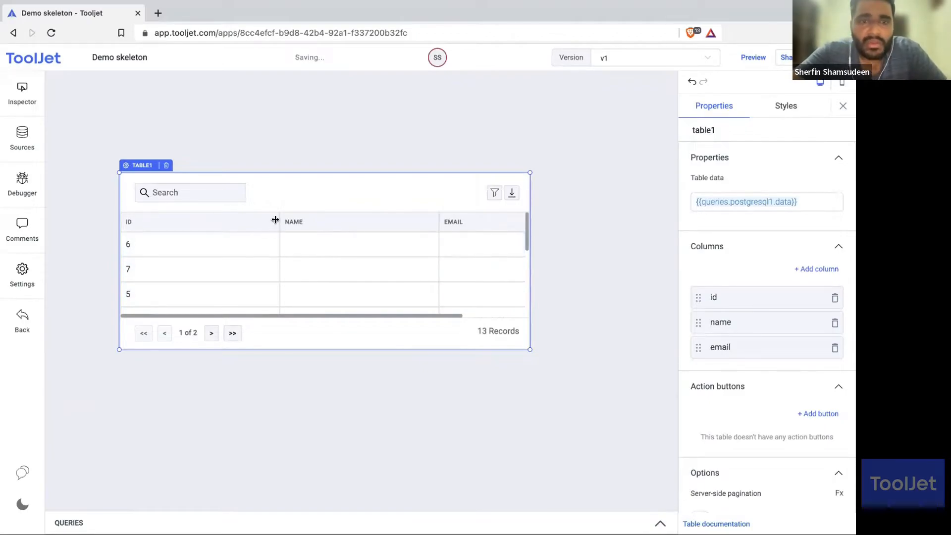
Step: Try to narrow the table's id column and check which fields the bound query data contains
left_click_drag(278, 220, 173, 219)
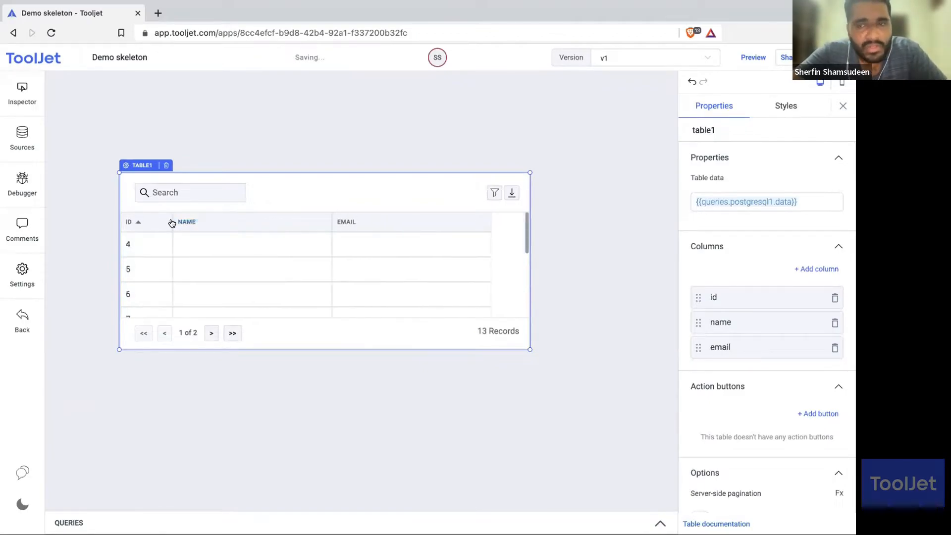
left_click(765, 198)
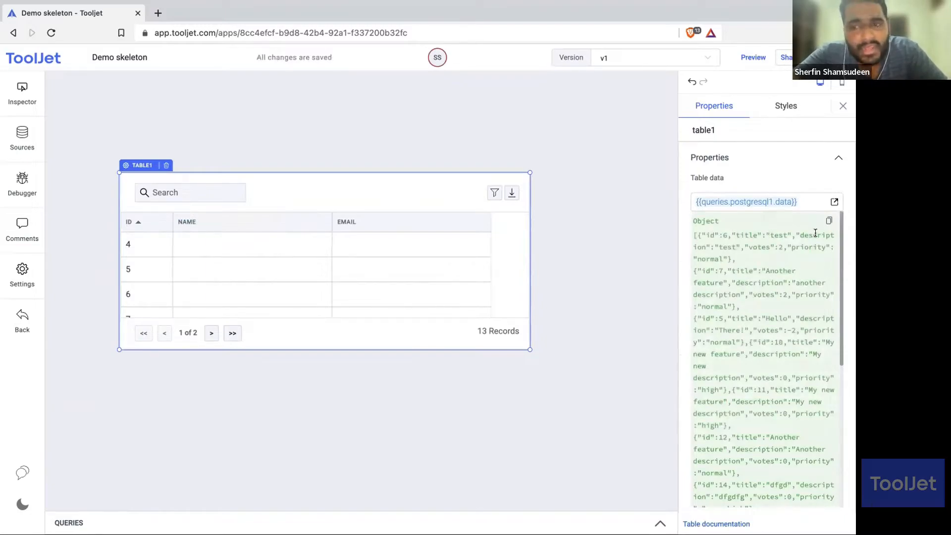
left_click(732, 174)
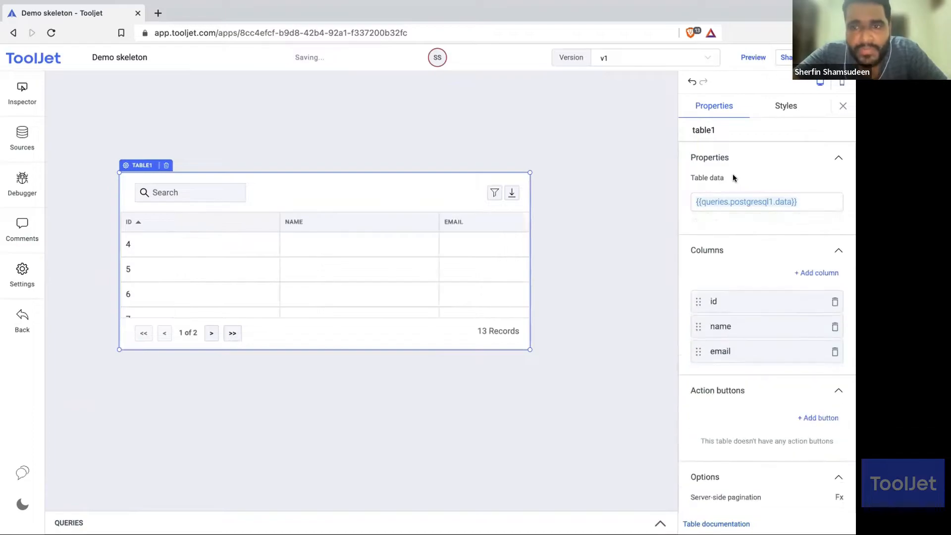
Step: Rename the table's name column to title and its email column to description
left_click(720, 323)
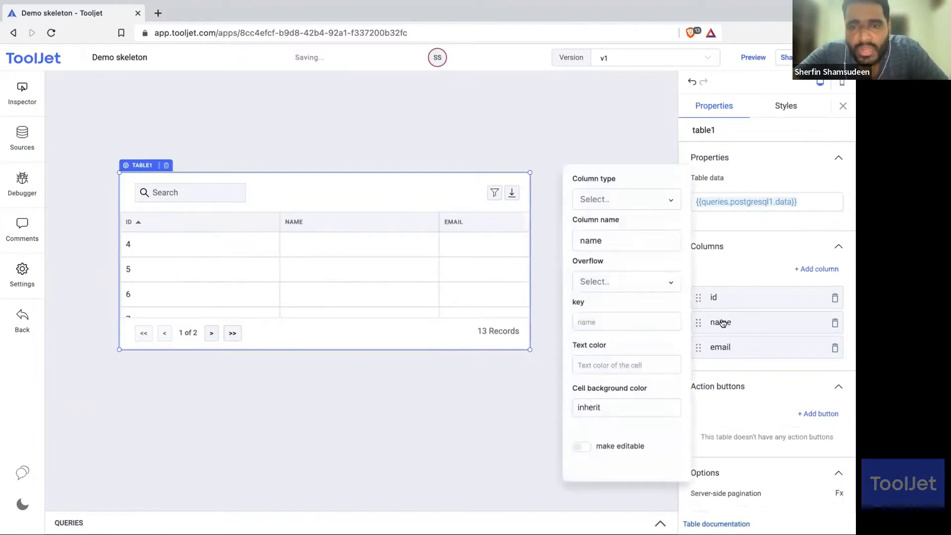
double_click(606, 240)
type("title")
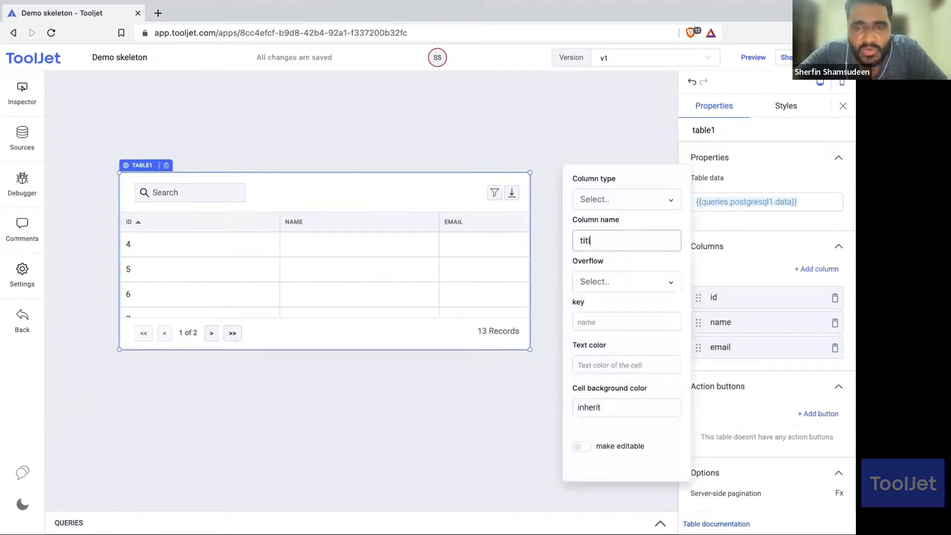
left_click(730, 342)
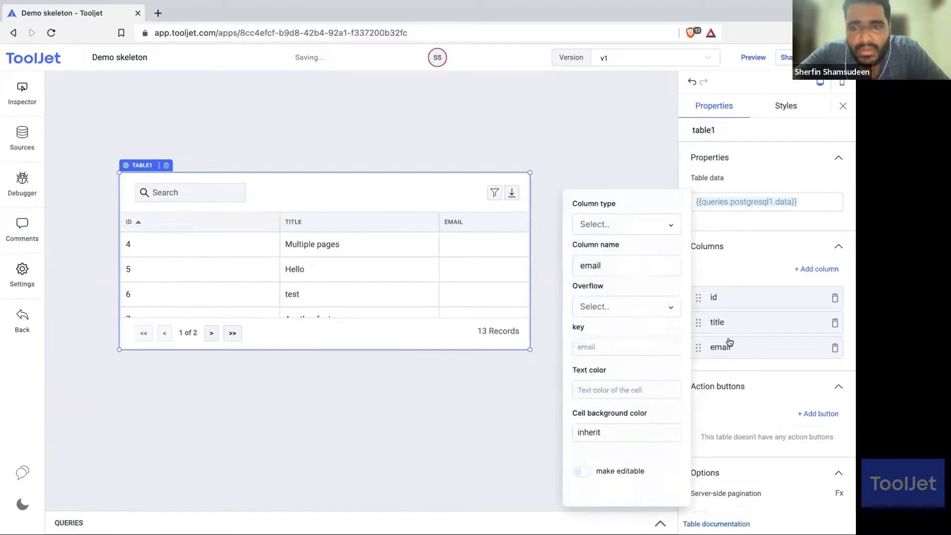
double_click(633, 264)
type("description")
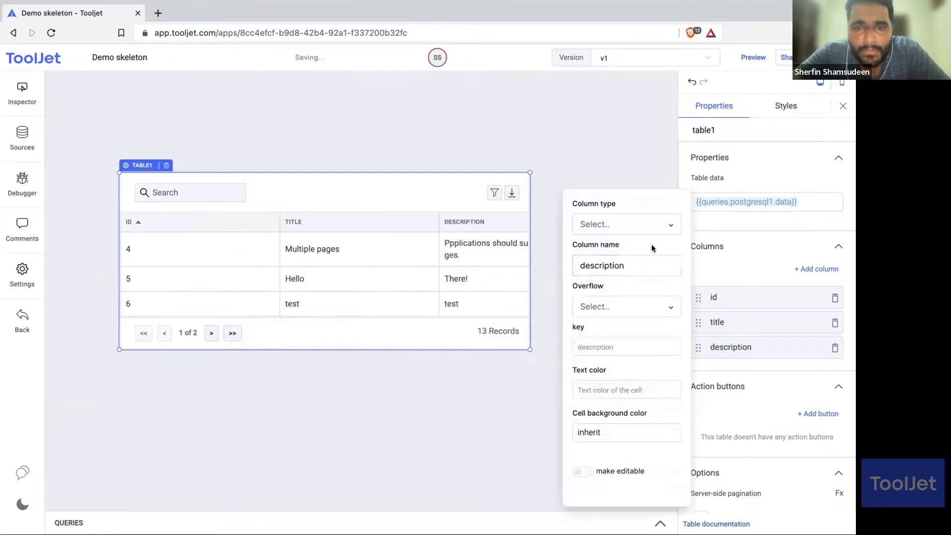
Step: Narrow the table's id column and increase the table's height to fit more rows
left_click_drag(276, 219, 174, 221)
left_click_drag(281, 378, 269, 431)
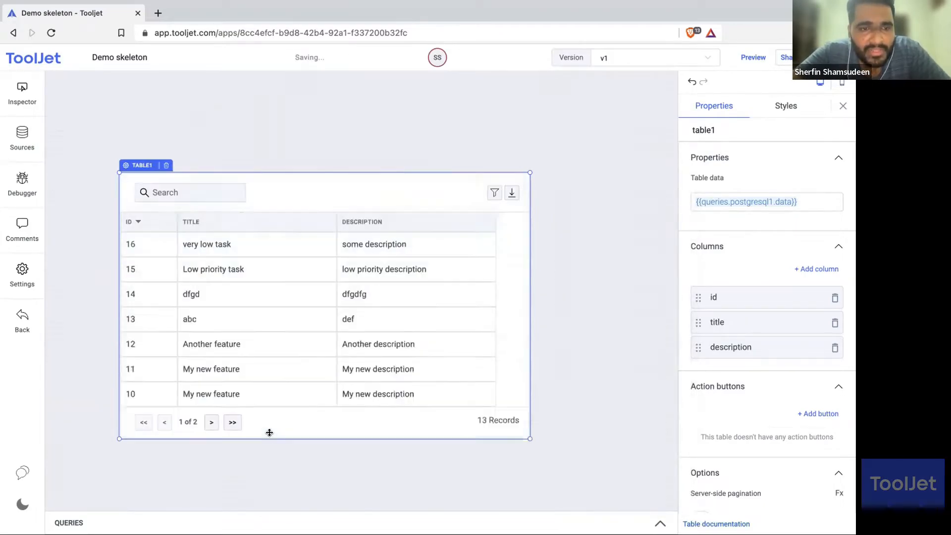
scroll(282, 146, "down", 2)
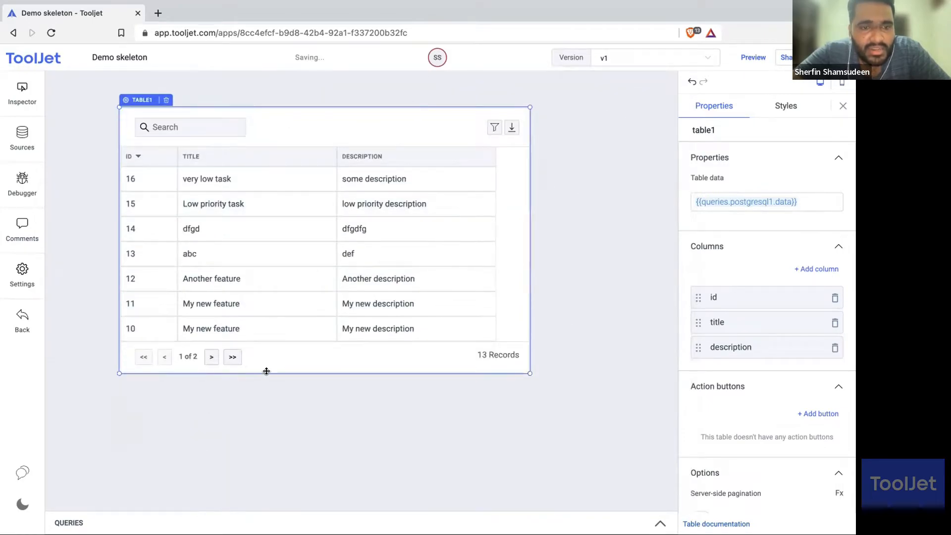
left_click_drag(266, 375, 266, 415)
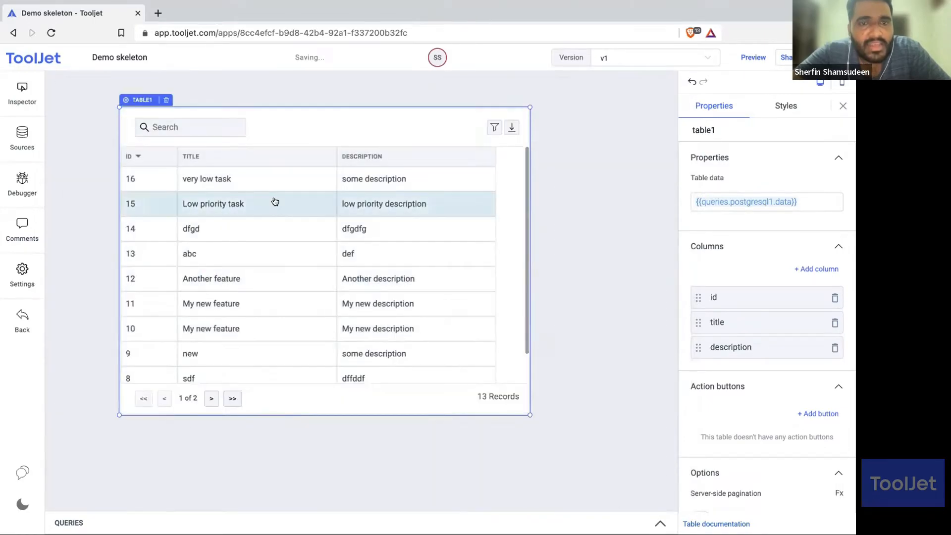
Step: Check the table's second page of records and review the SQL of the PostgreSQL query
left_click(211, 399)
left_click(166, 398)
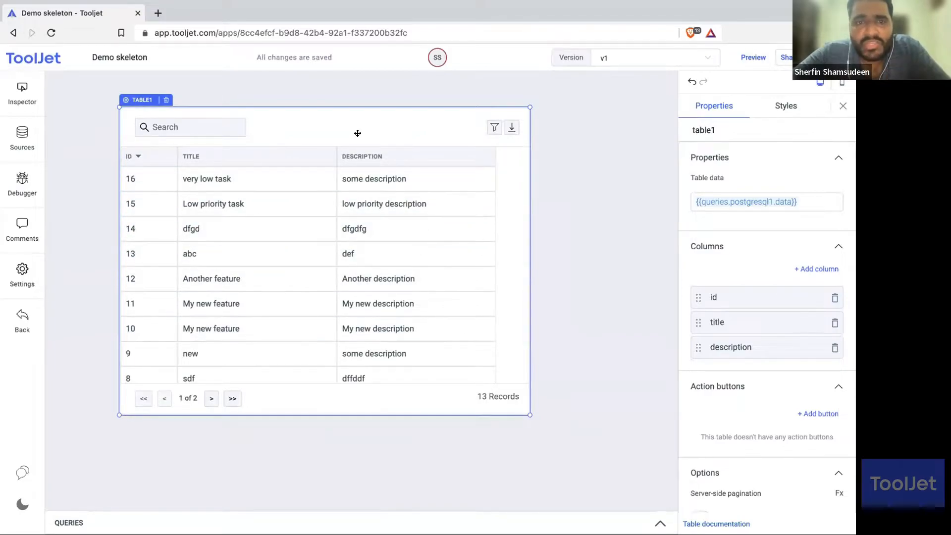
left_click(660, 523)
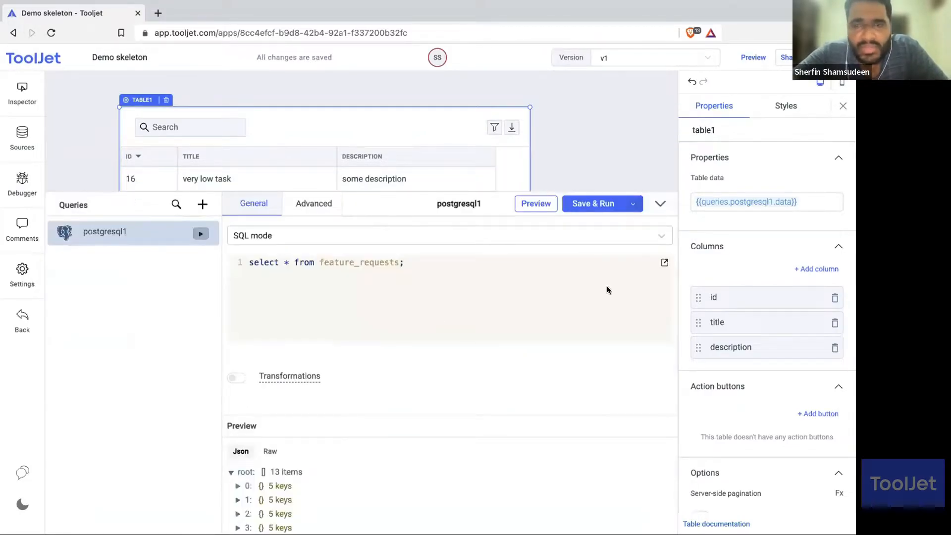
left_click(372, 262)
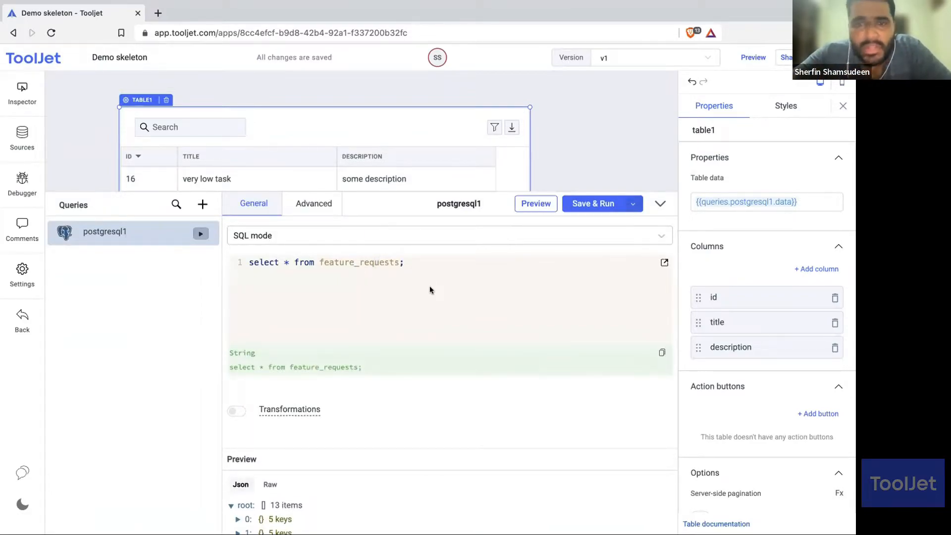
left_click(659, 205)
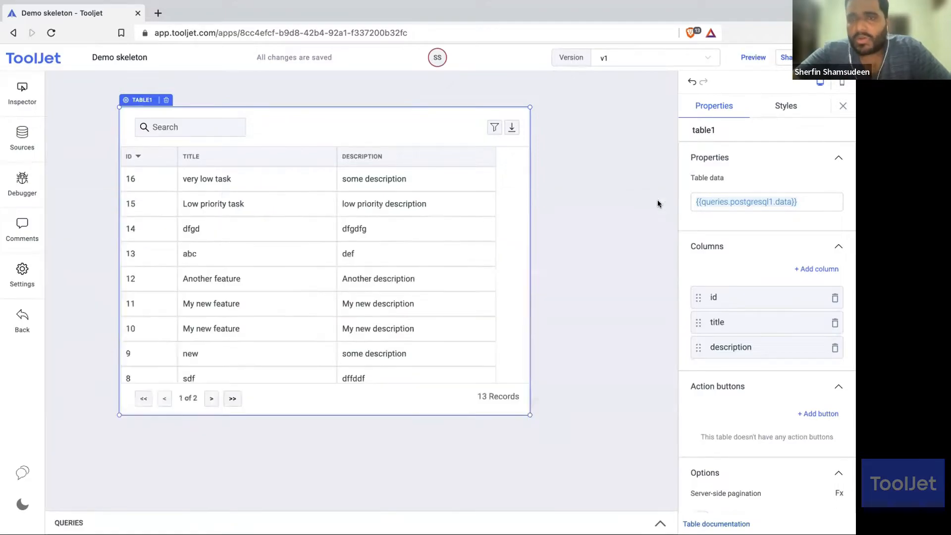
Step: Return to the dashboard, launch the Feature requests app and look over its requests board
left_click(25, 58)
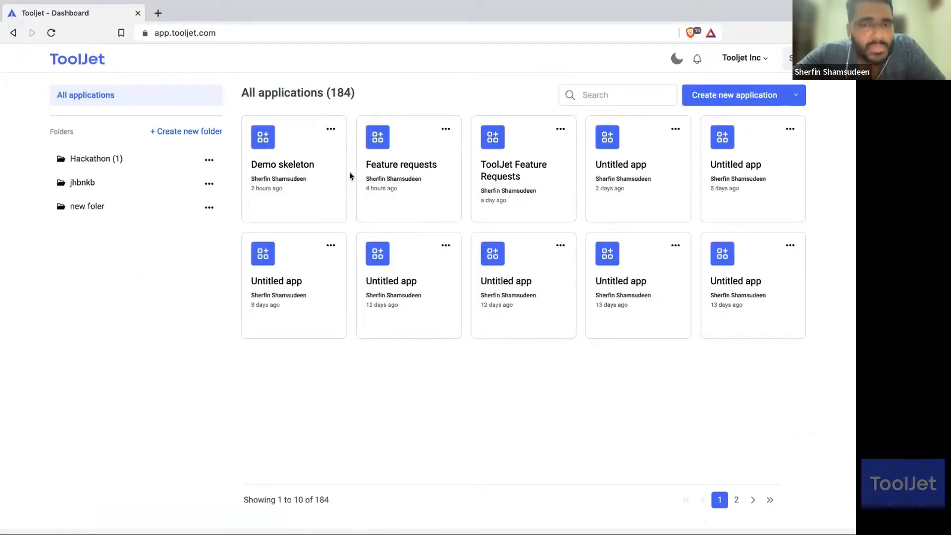
mouse_move(400, 200)
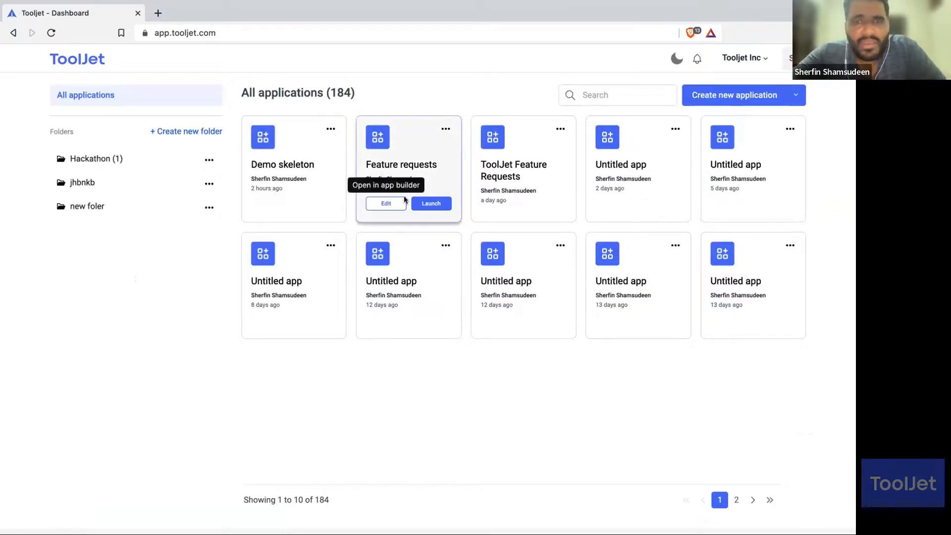
left_click(435, 204)
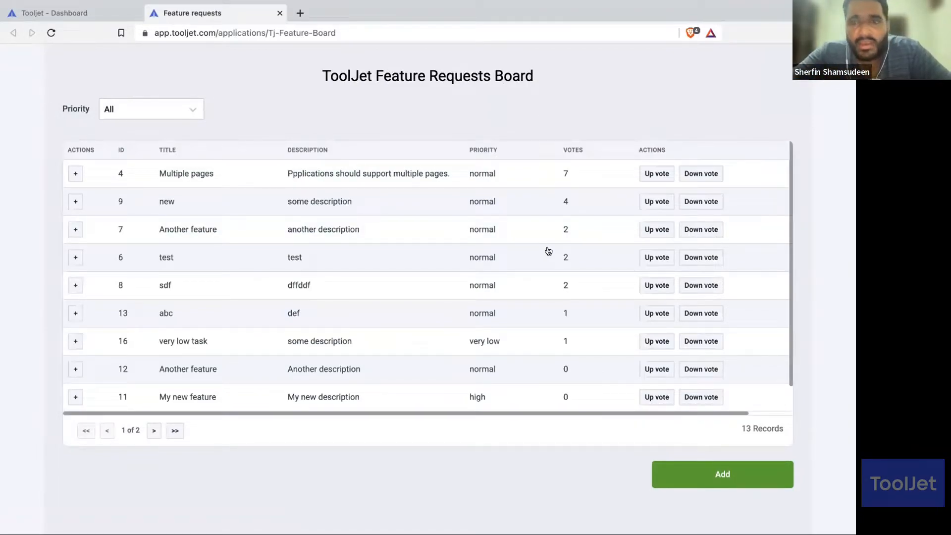
scroll(439, 337, "down", 1)
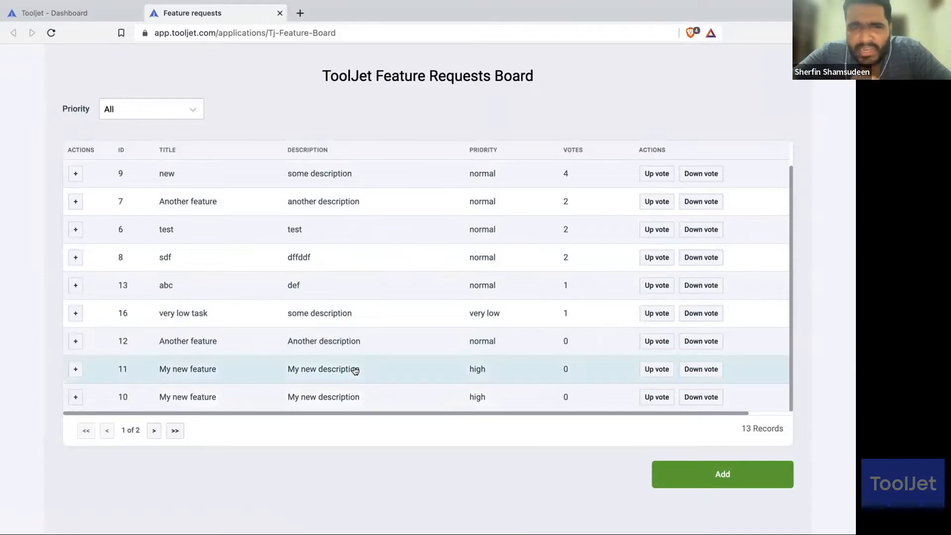
scroll(403, 286, "up", 1)
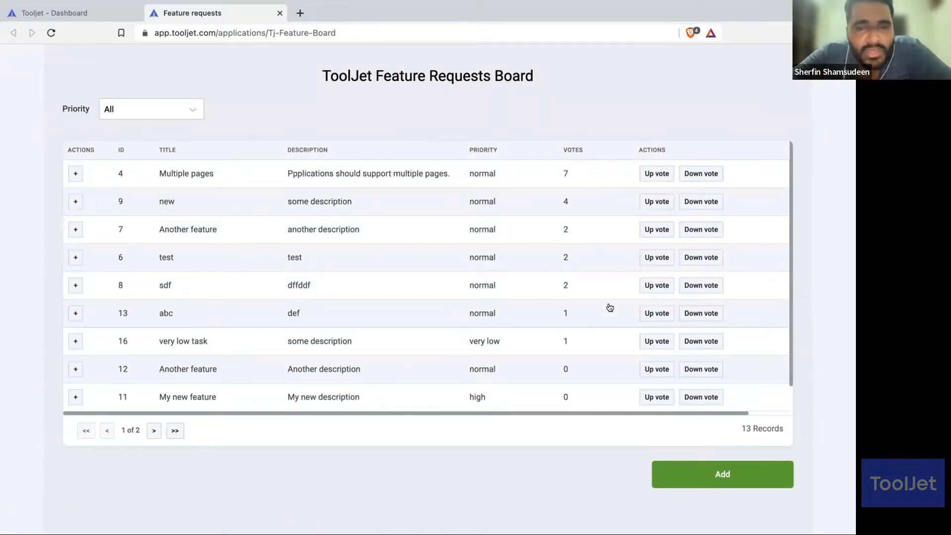
scroll(592, 287, "down", 2)
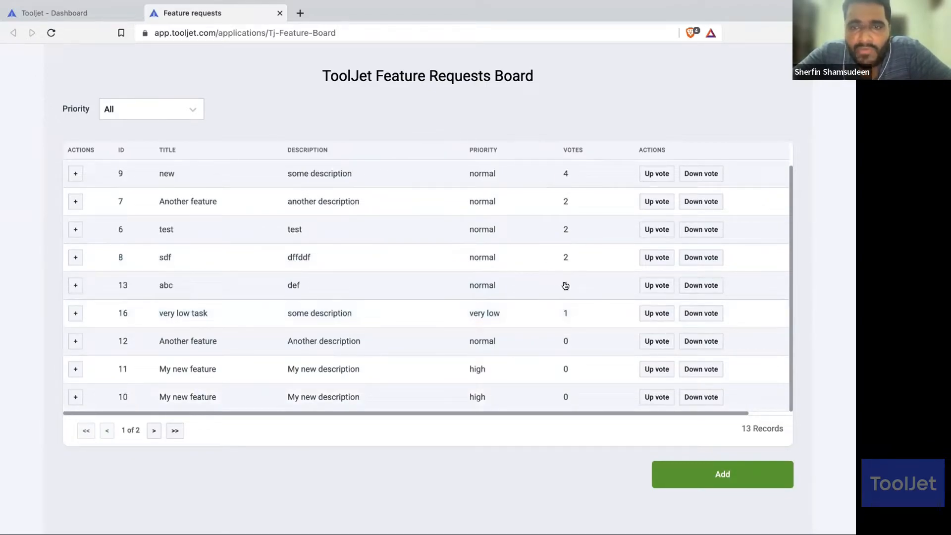
Step: Up vote the "abc" feature request twice and check its position in the board
left_click(655, 286)
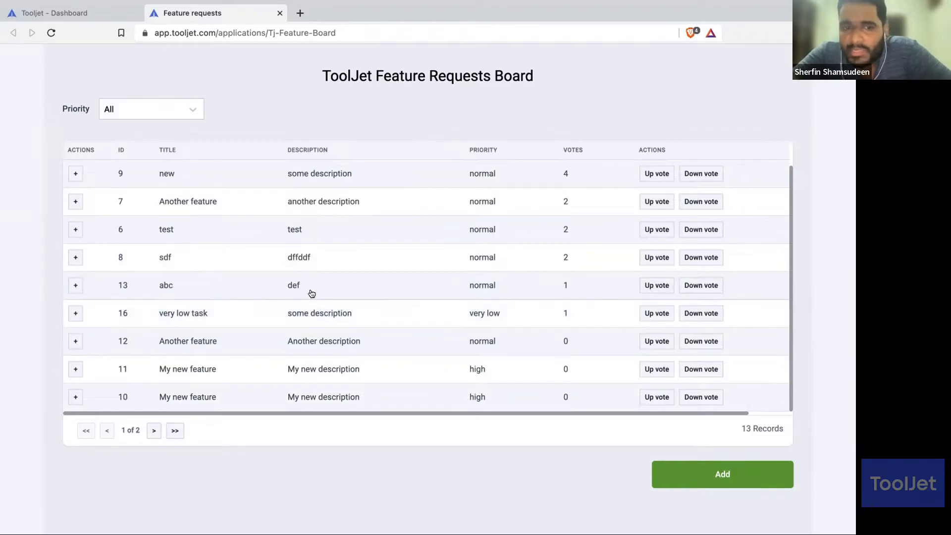
left_click(657, 283)
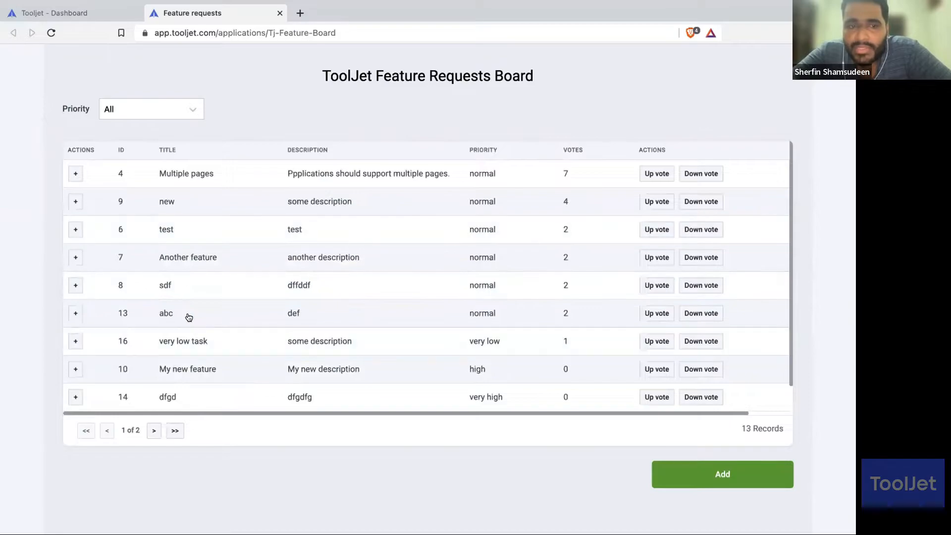
left_click(653, 312)
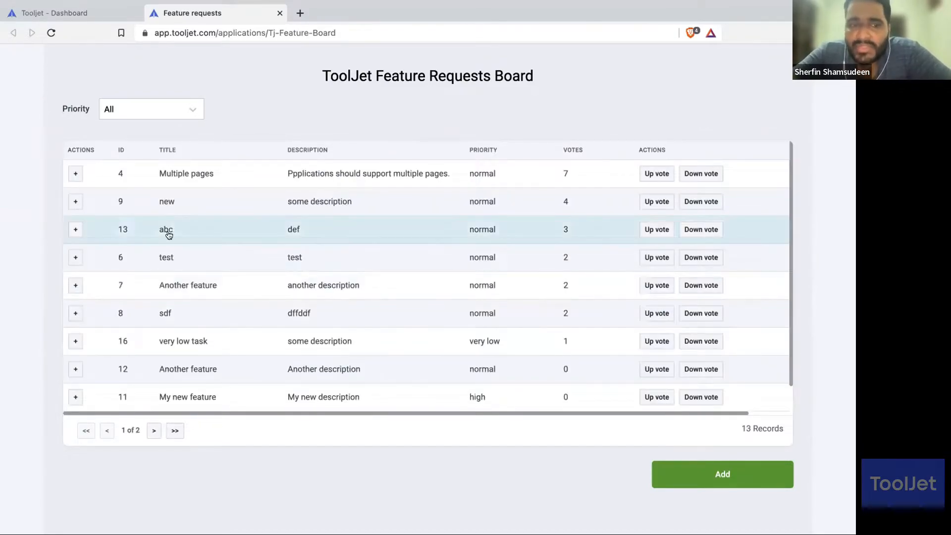
left_click(173, 224)
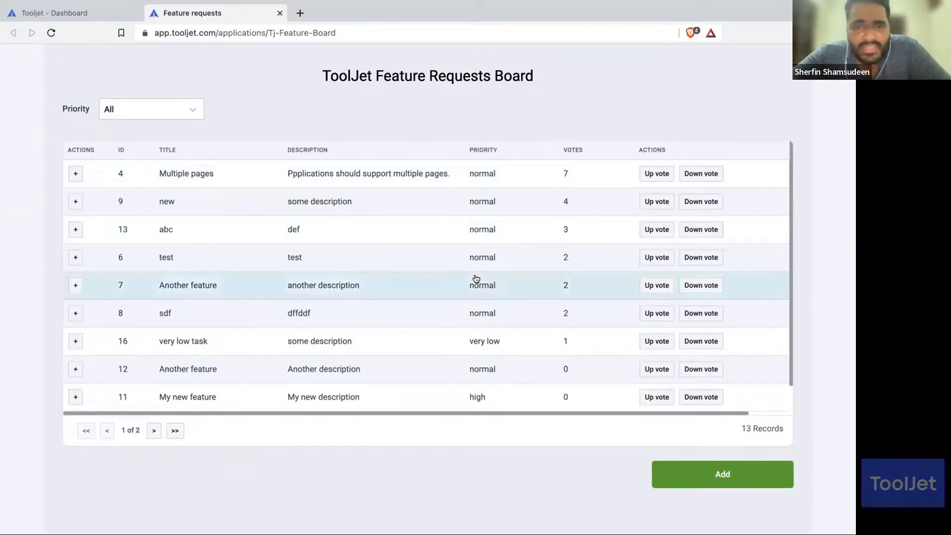
scroll(473, 277, "down", 1)
scroll(474, 278, "up", 1)
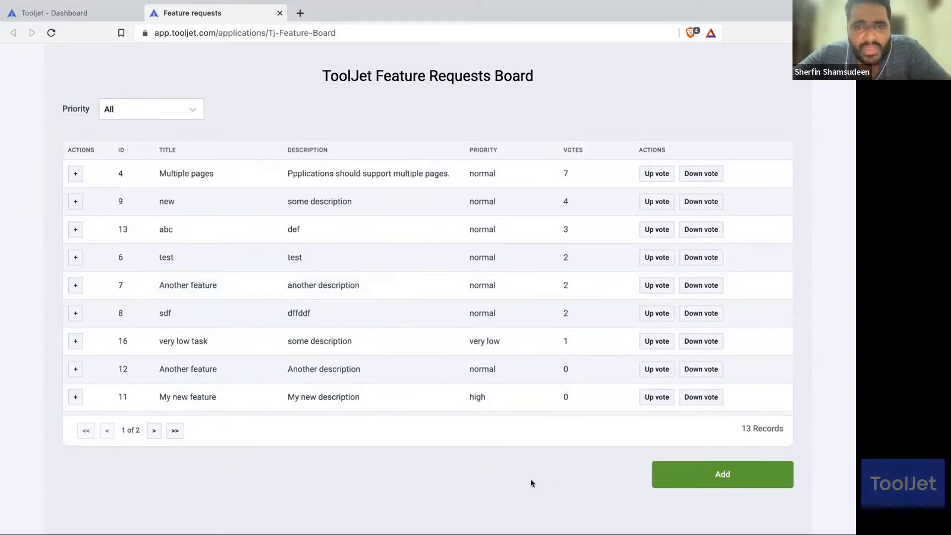
Step: Add a feature request titled "New name" with description "New desc" and Very high priority, and check for it in the board
scroll(494, 277, "down", 1)
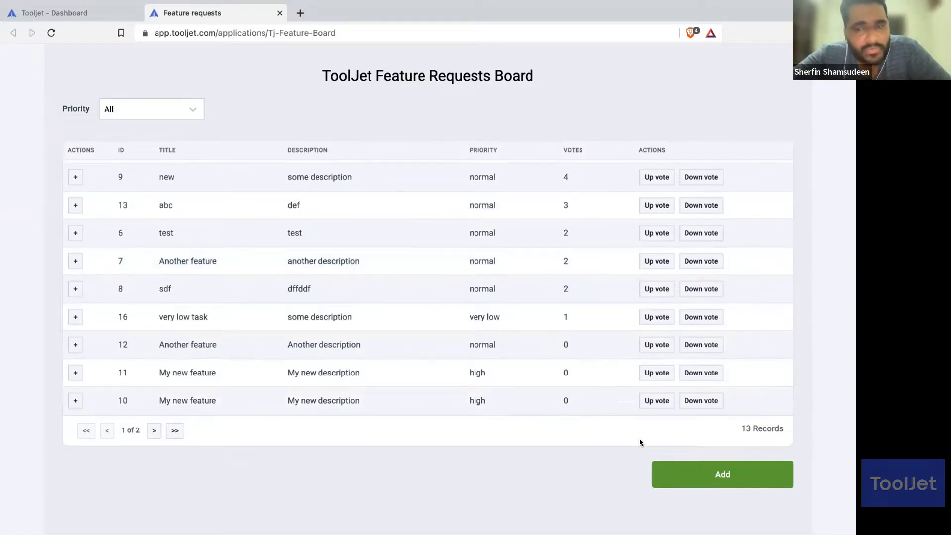
left_click(713, 477)
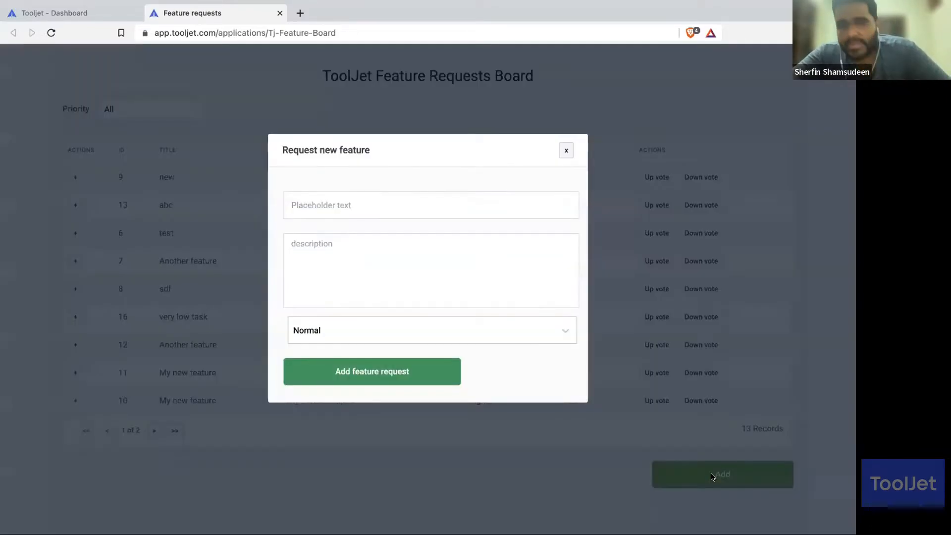
left_click(374, 200)
type("Ne")
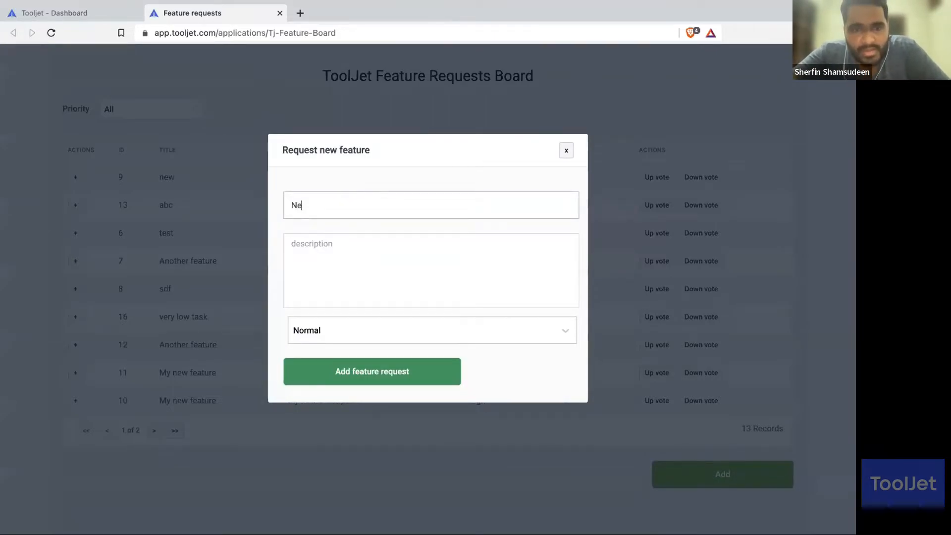
type("w name")
left_click(369, 238)
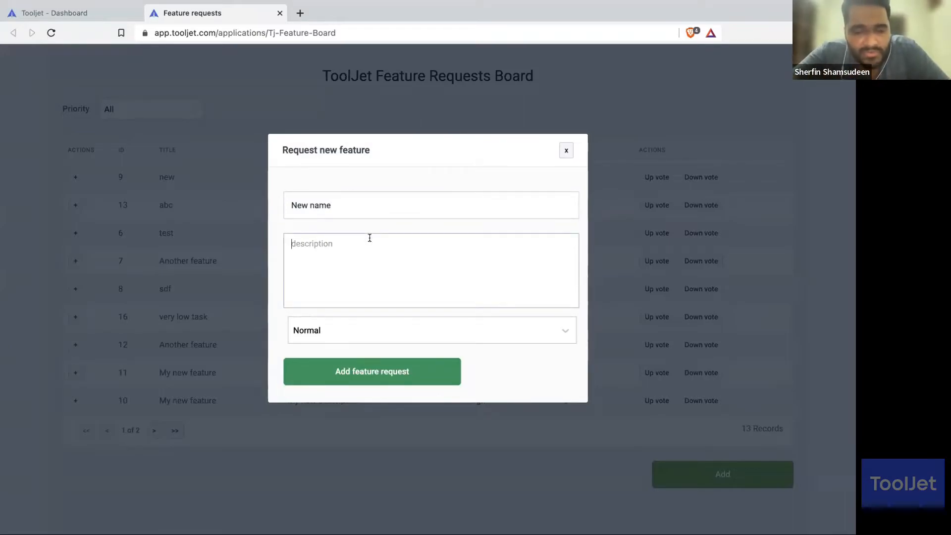
type("New desc")
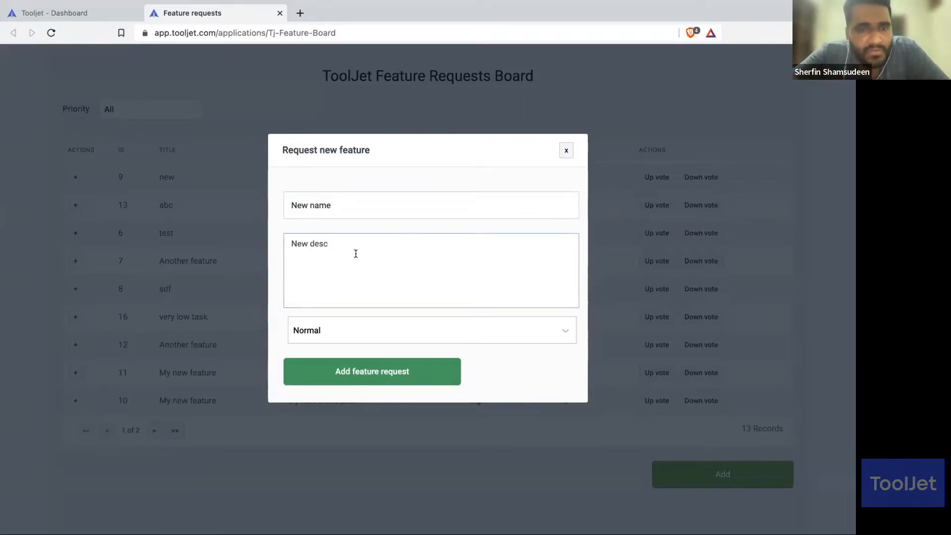
left_click(335, 324)
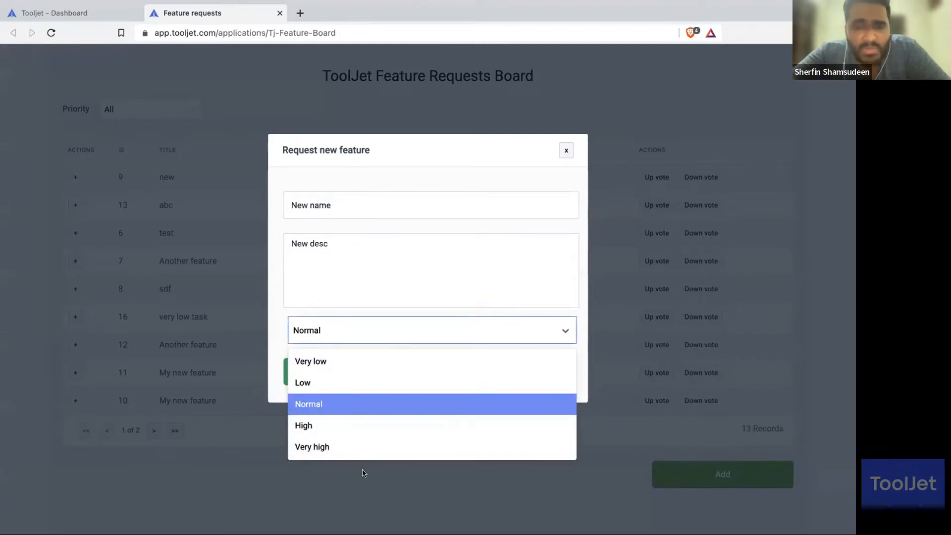
left_click(365, 450)
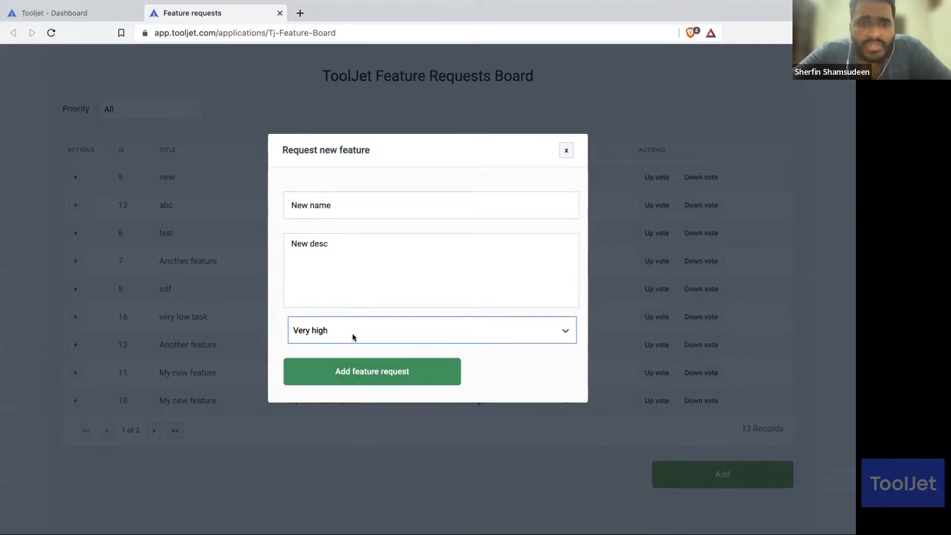
left_click(359, 370)
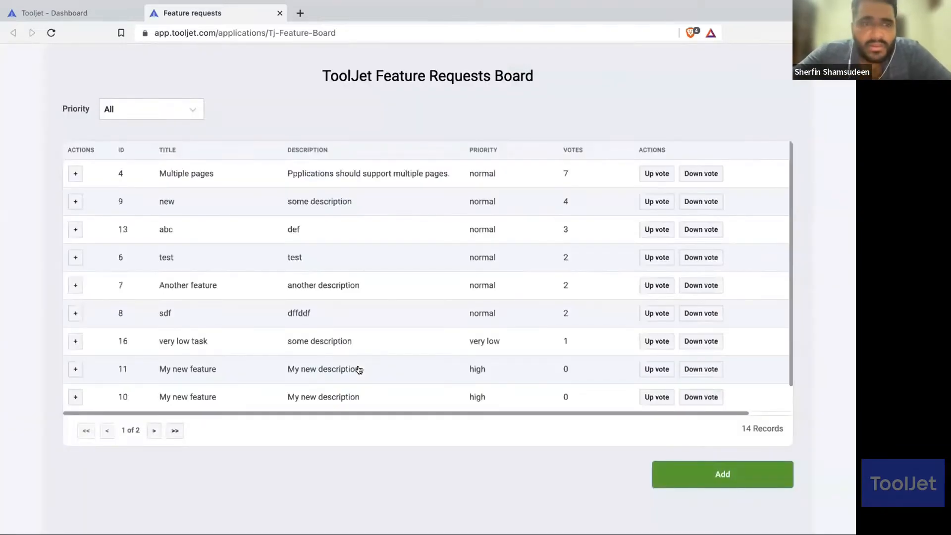
scroll(369, 318, "down", 1)
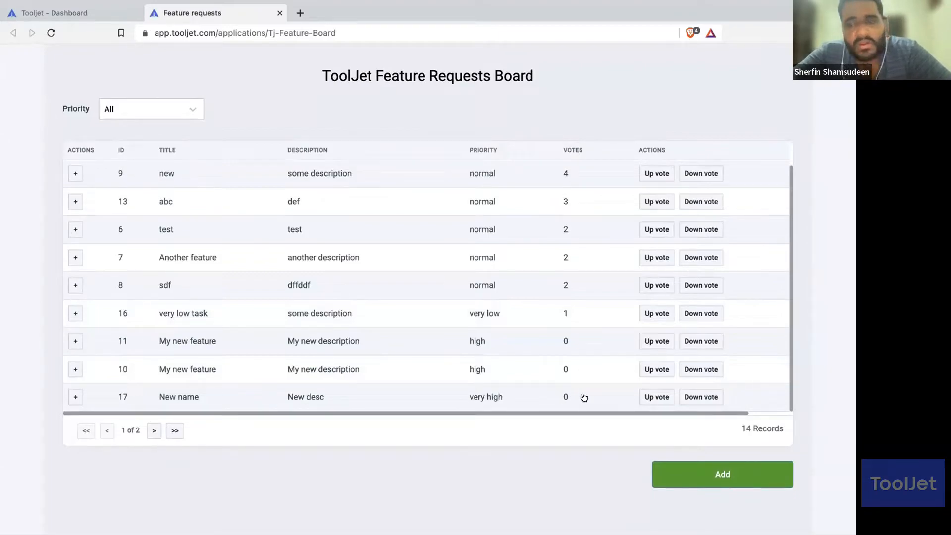
Step: Filter the requests board by Very high and Very low priority, and reset the filter to All
scroll(582, 397, "up", 1)
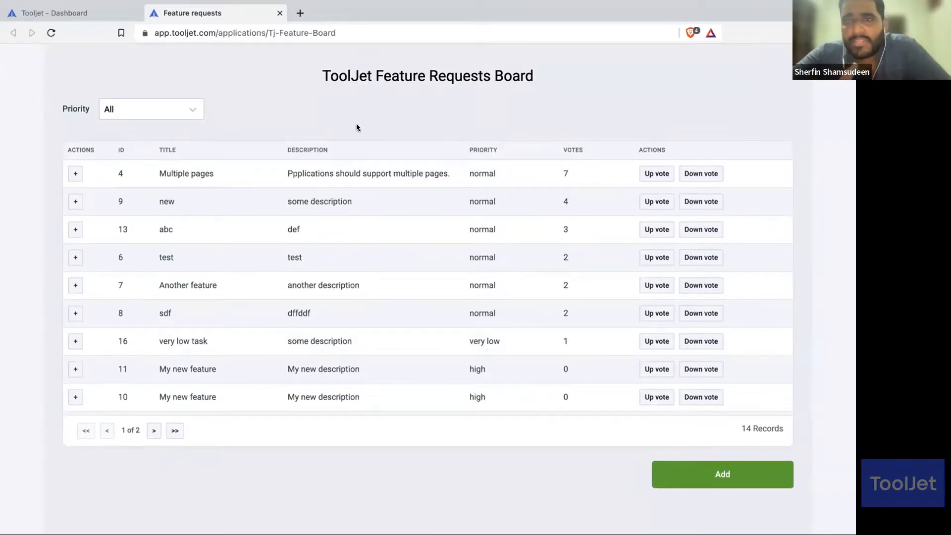
left_click(160, 102)
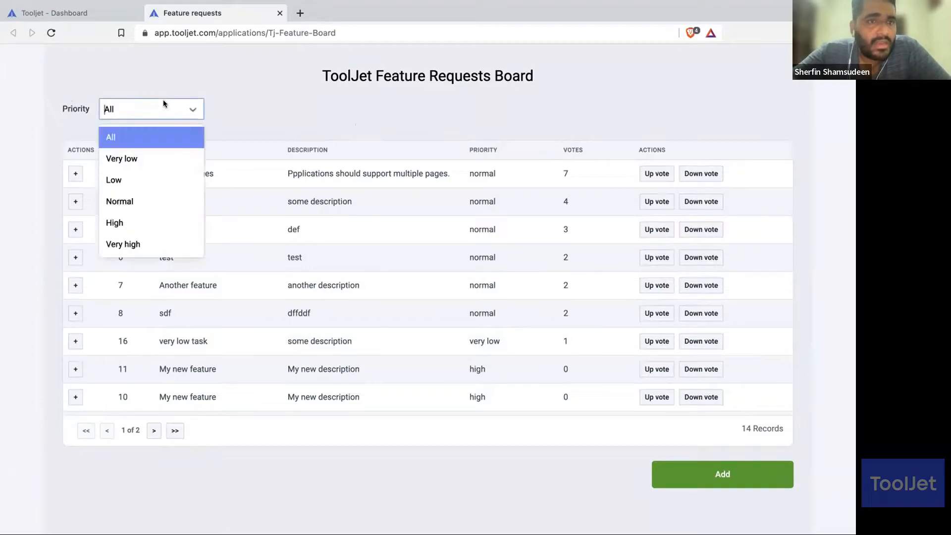
left_click(124, 141)
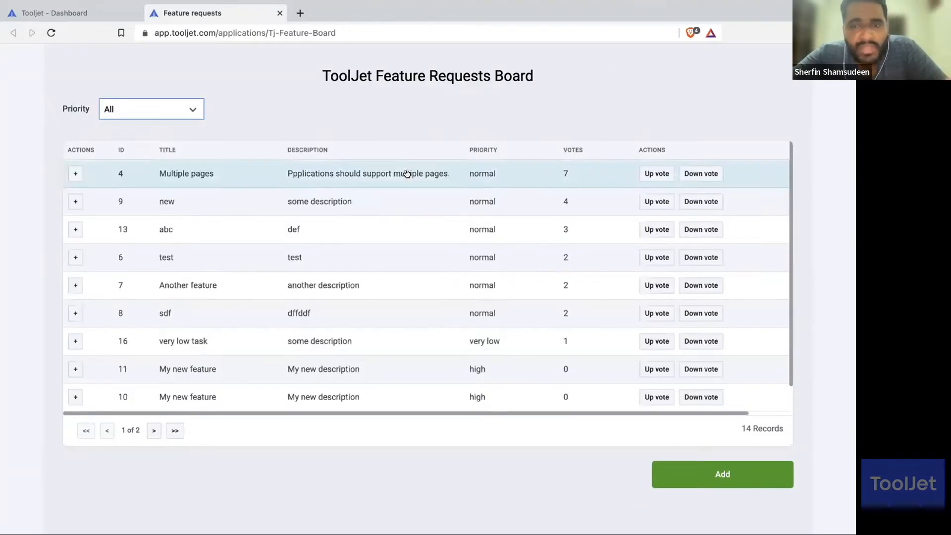
left_click(193, 112)
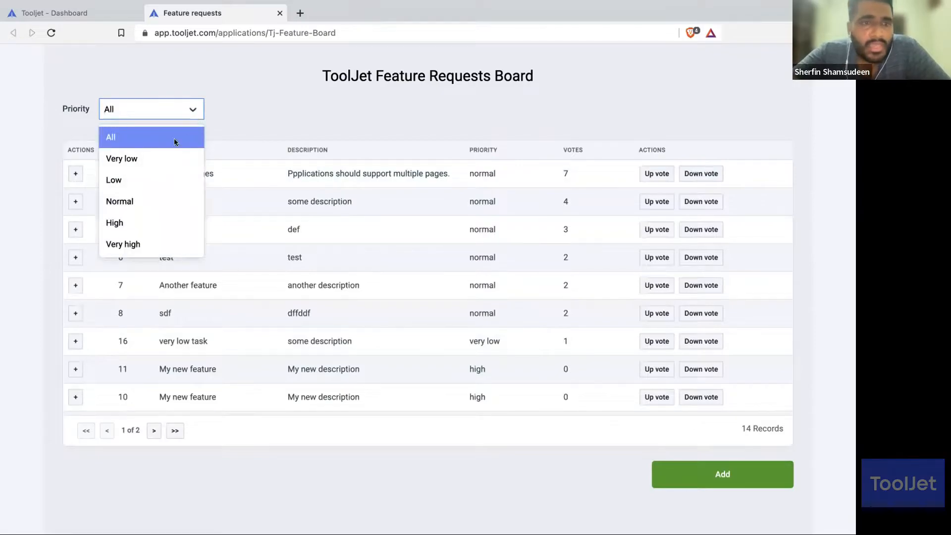
left_click(144, 241)
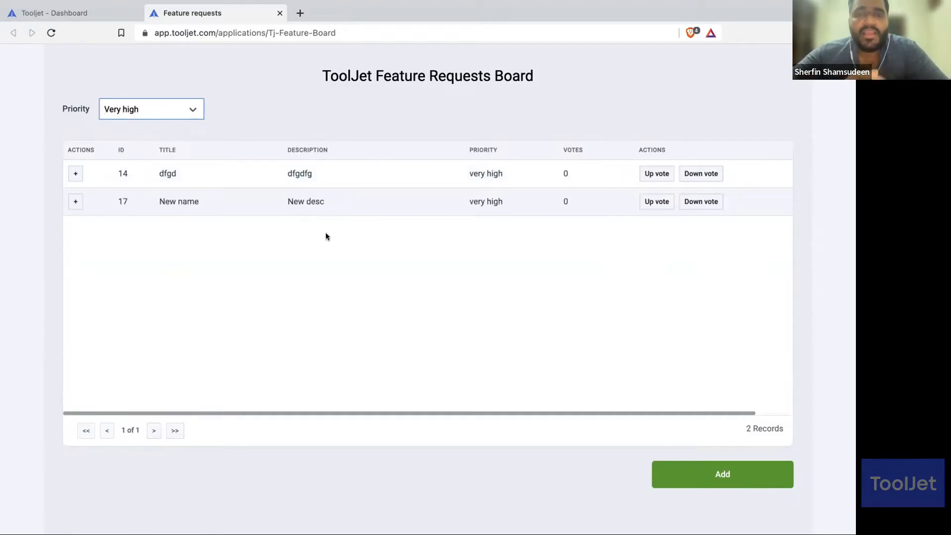
left_click(176, 110)
left_click(160, 153)
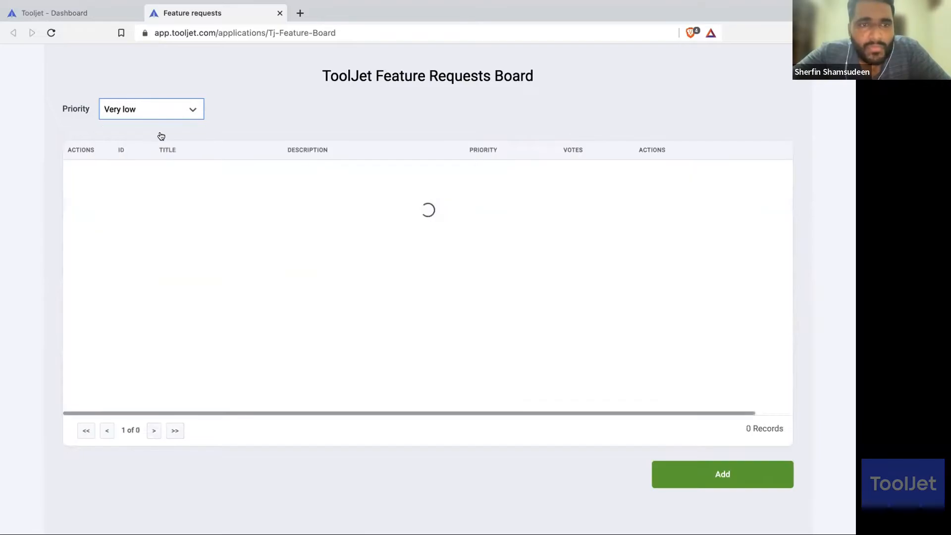
left_click(158, 118)
left_click(159, 132)
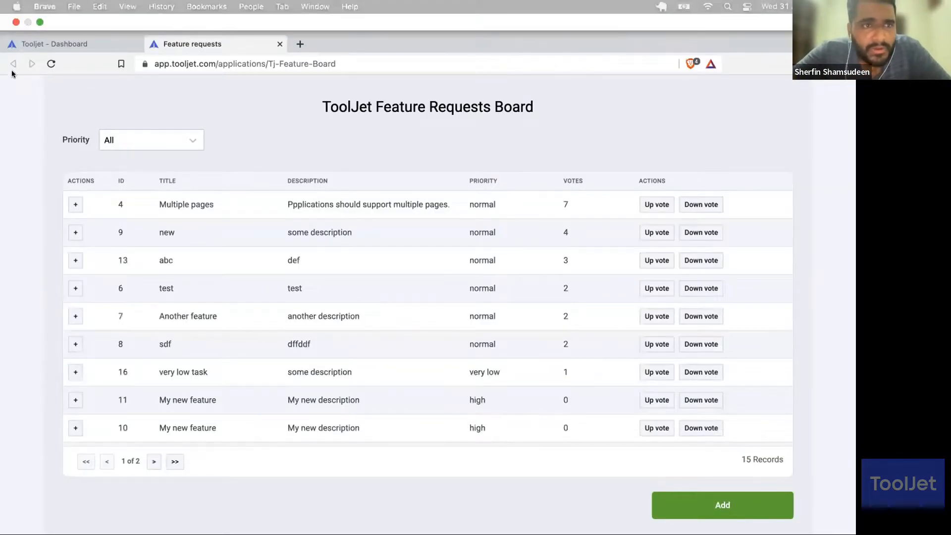
Step: Return to the dashboard, open the Feature requests app for editing and look over its requests table
left_click(280, 43)
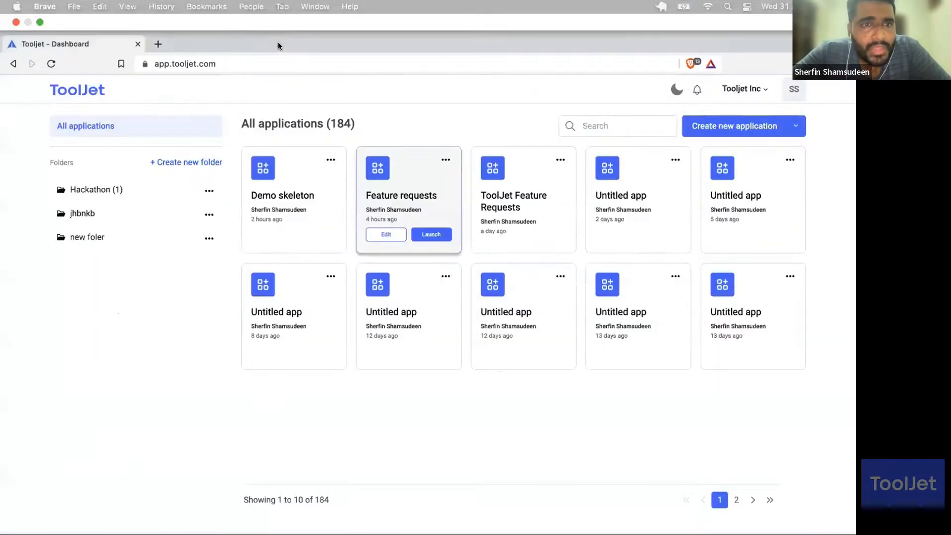
left_click(379, 202)
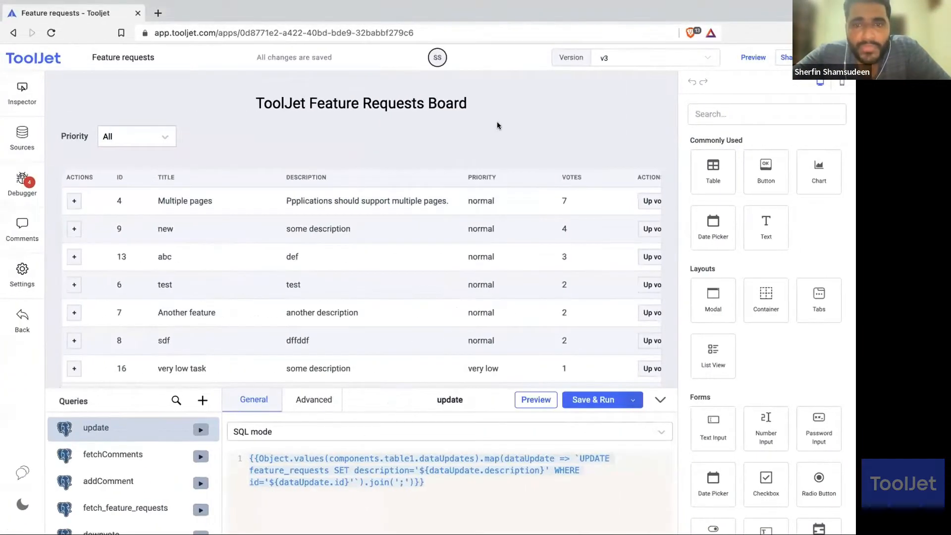
scroll(497, 120, "down", 2)
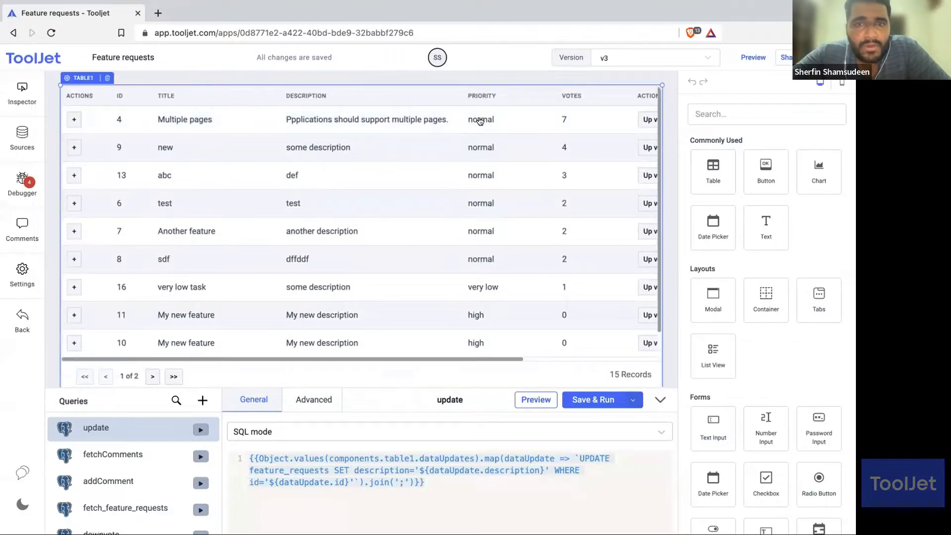
scroll(473, 213, "down", 1)
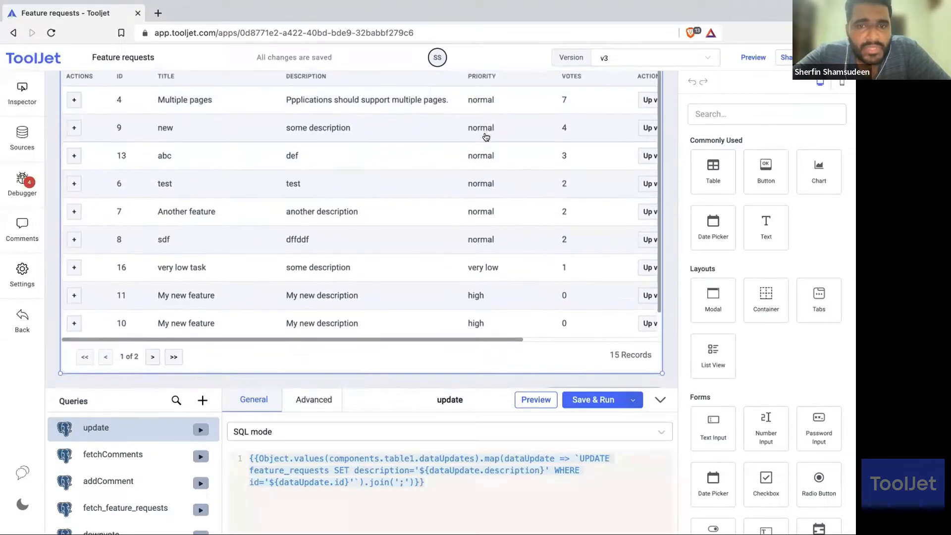
scroll(486, 157, "up", 1)
scroll(486, 157, "down", 1)
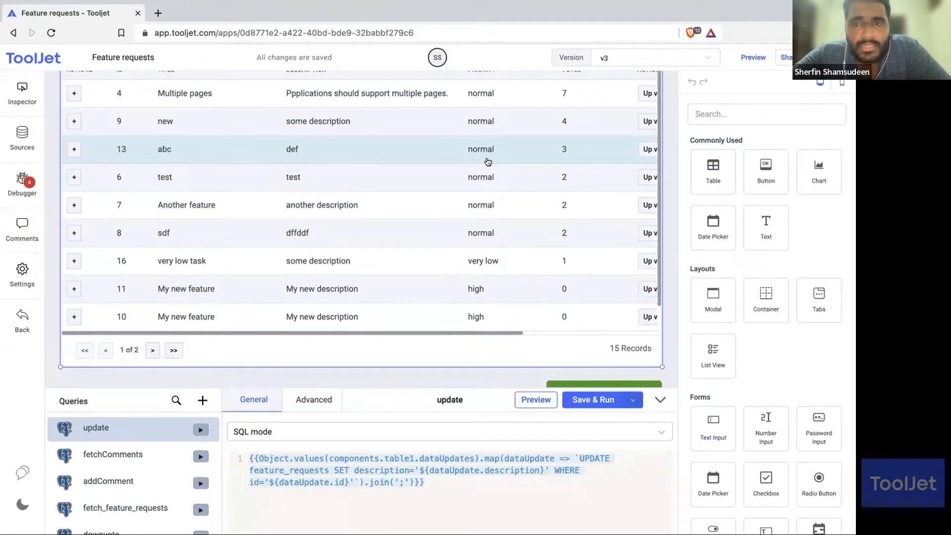
scroll(488, 162, "up", 2)
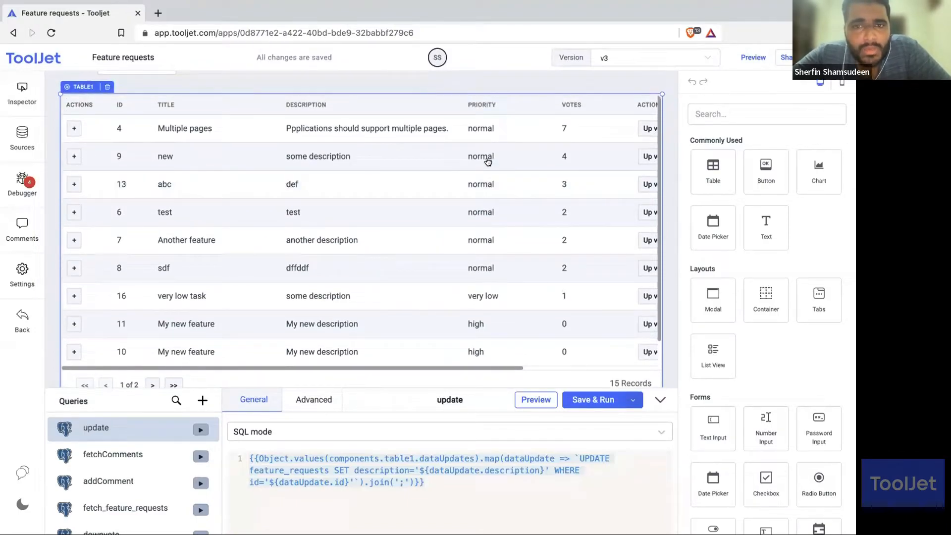
scroll(488, 162, "down", 1)
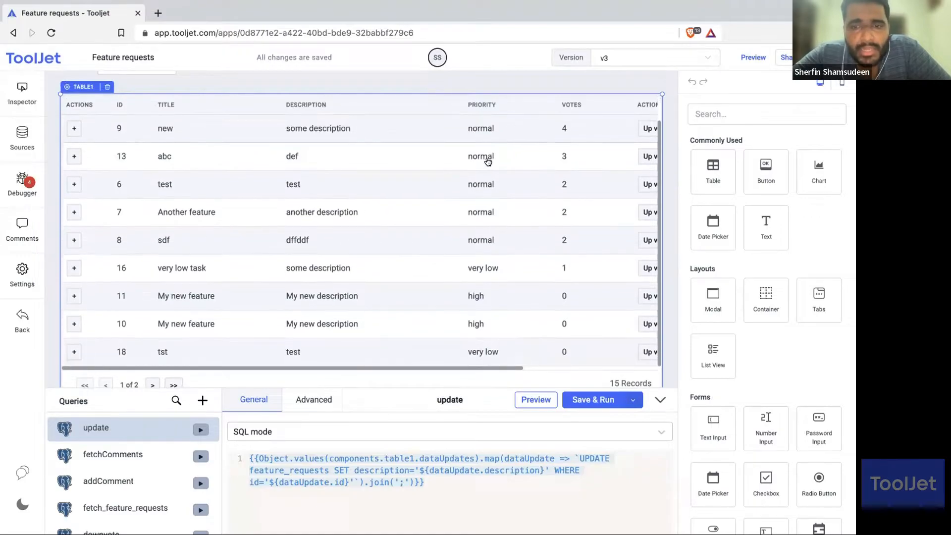
scroll(587, 158, "up", 1)
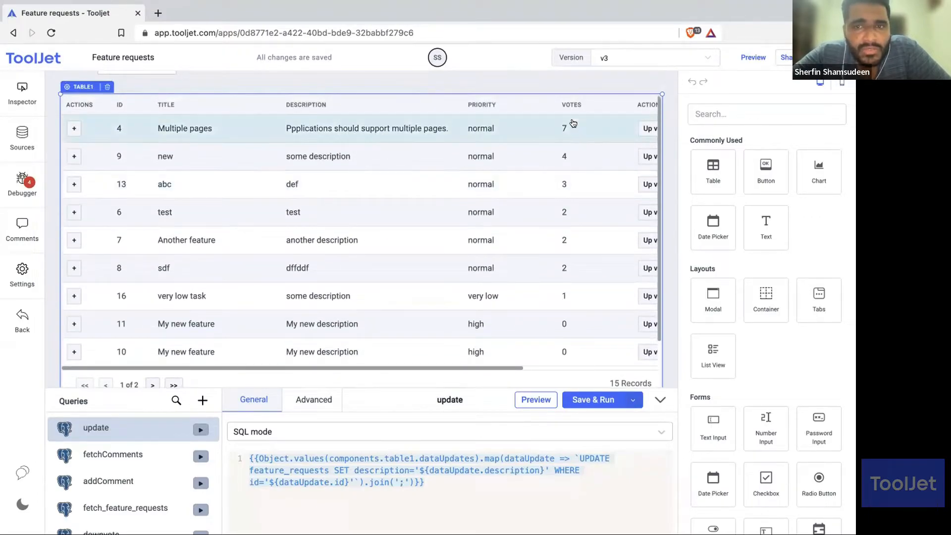
scroll(560, 218, "down", 1)
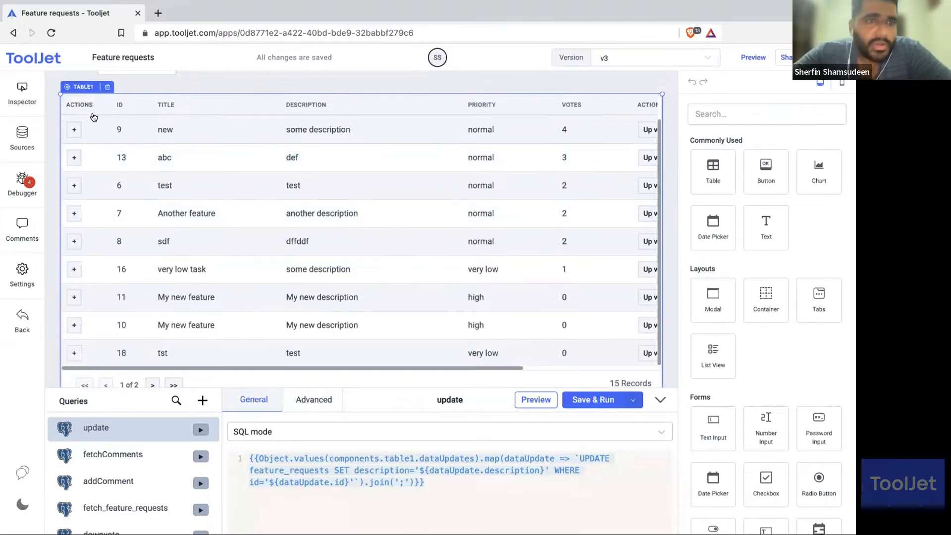
Step: Bind the text color of the requests table's votes column to {{cellValue}}
left_click(79, 87)
scroll(723, 337, "down", 1)
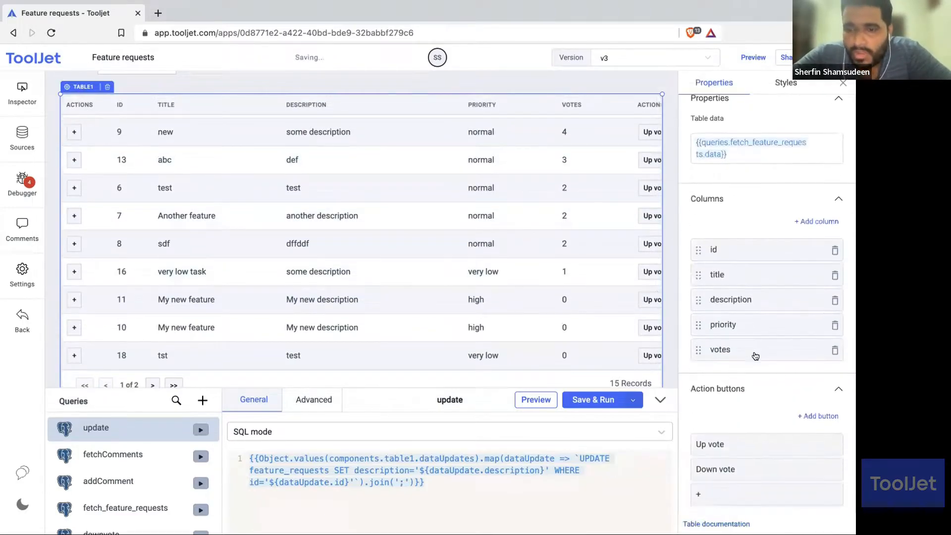
left_click(731, 348)
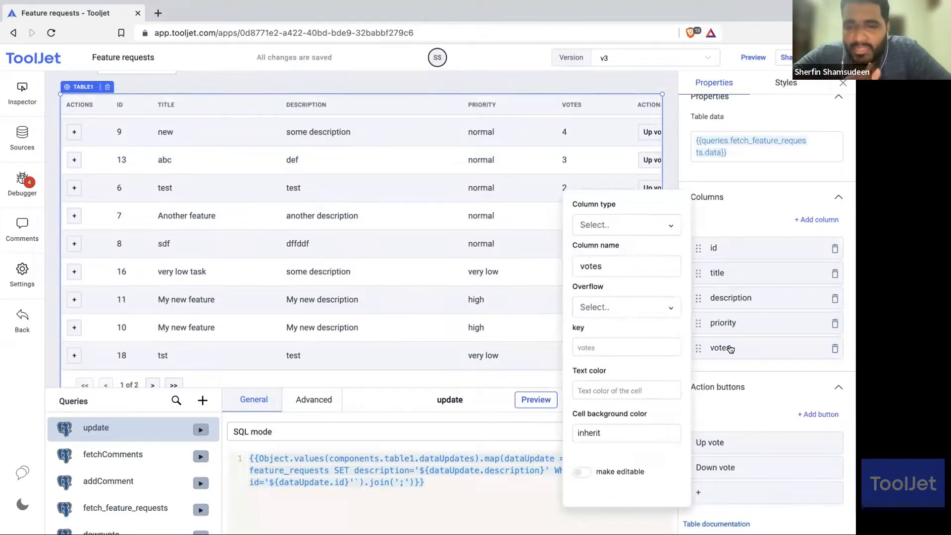
left_click(616, 394)
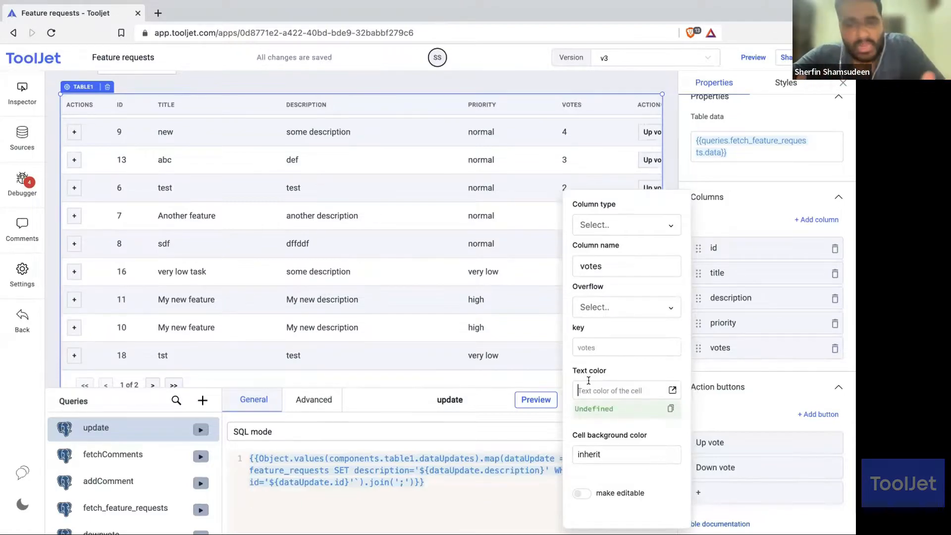
type("{{c")
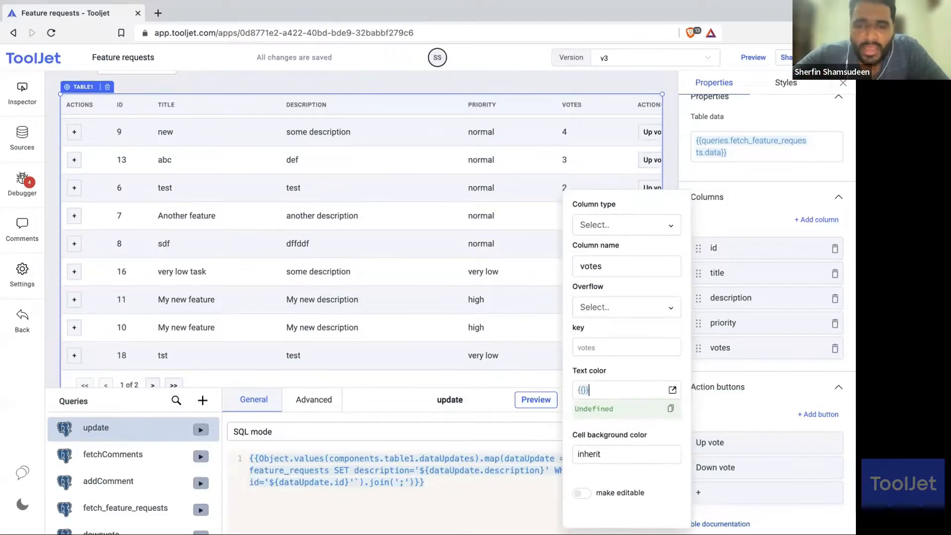
type("ellVa")
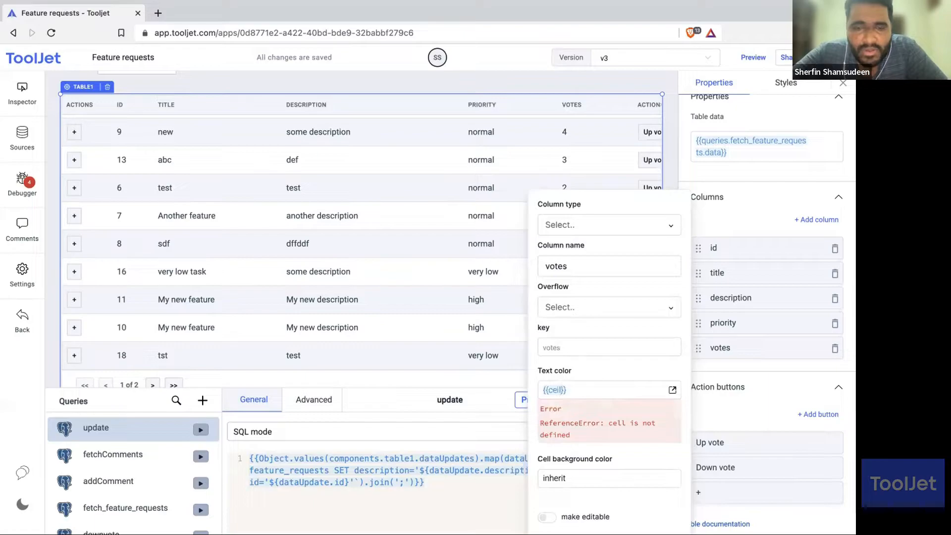
type("lue")
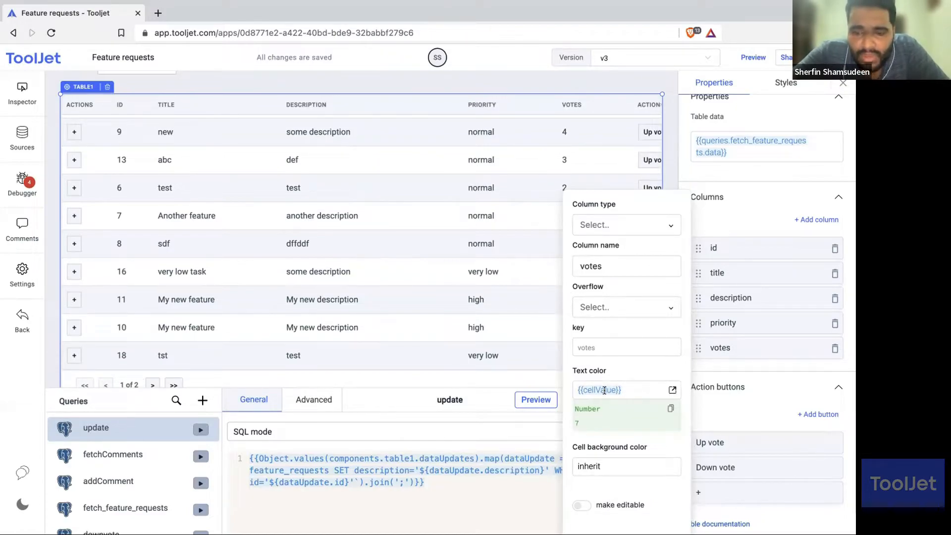
Step: Set the votes column's text color to {{cellValue >= 0 ? 'green' : 'red'}} and close the column settings
type("> ")
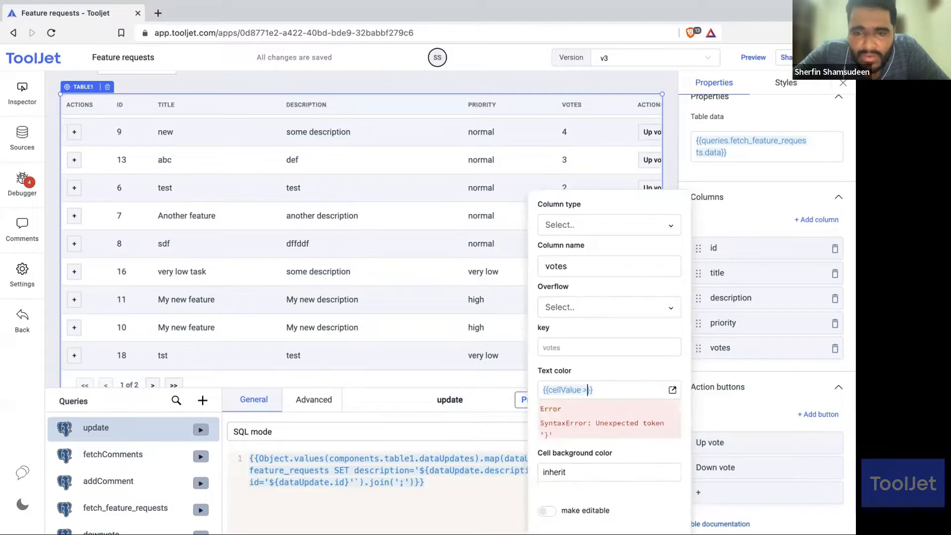
type("0")
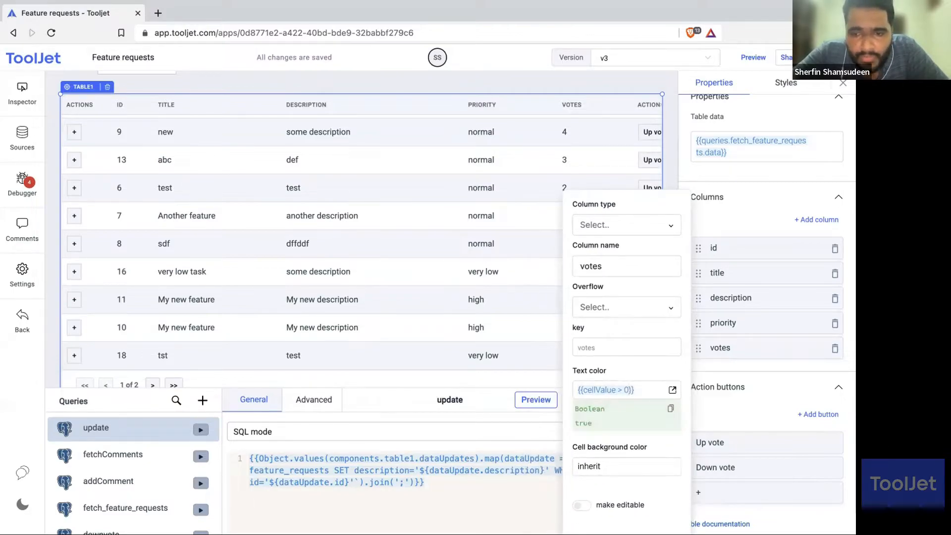
key("BackSpace")
key("BackSpace")
type("= 0 ")
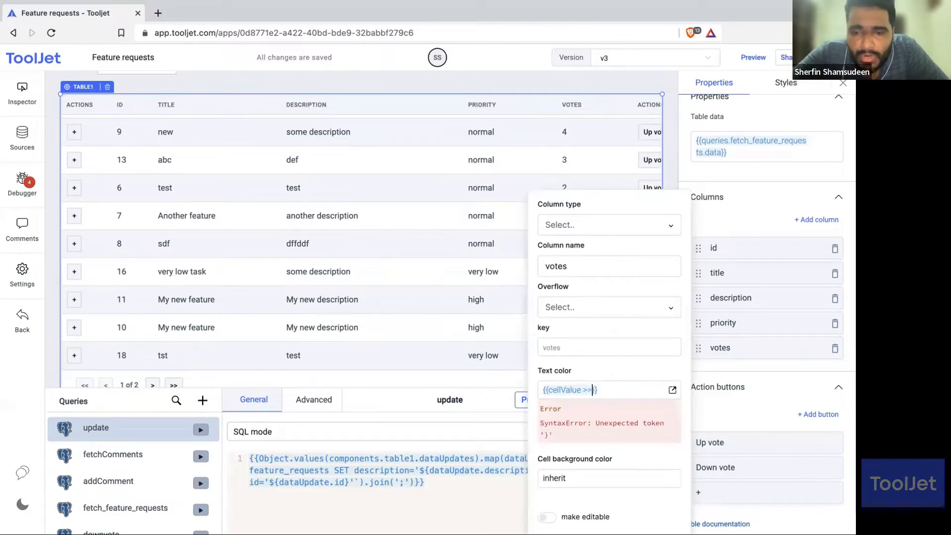
type("? 'green")
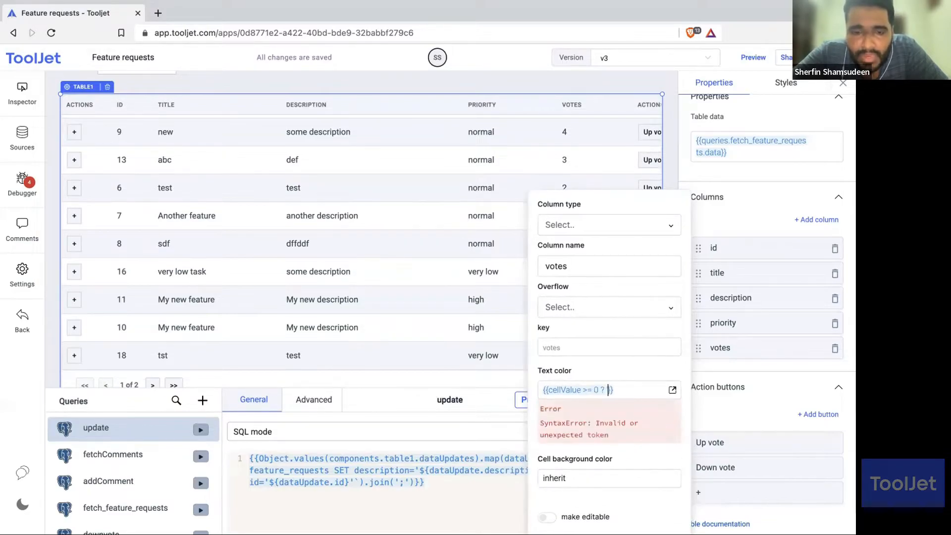
type("' :")
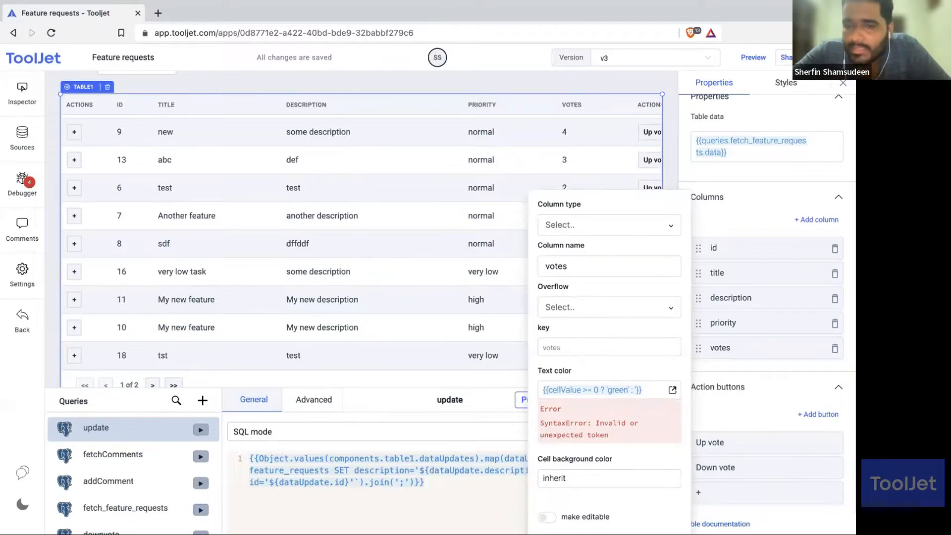
type("'")
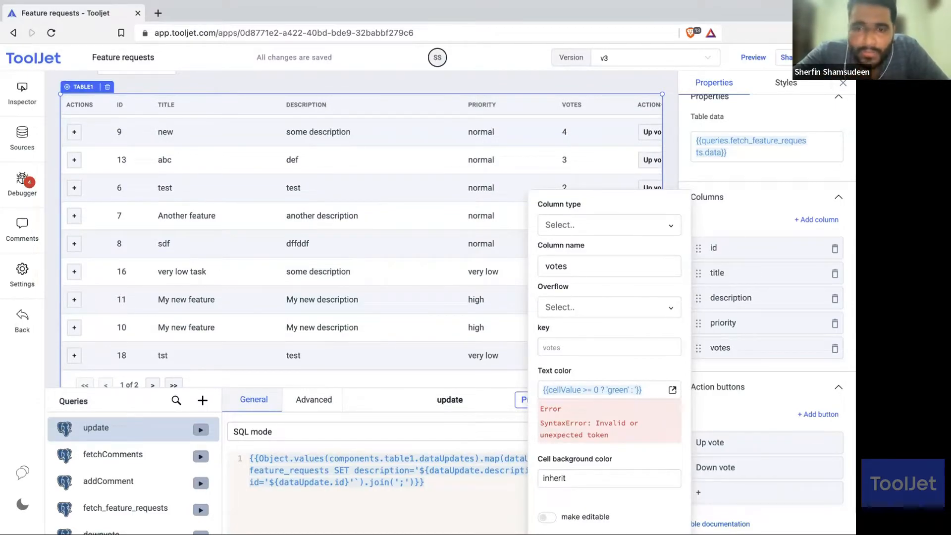
type("red")
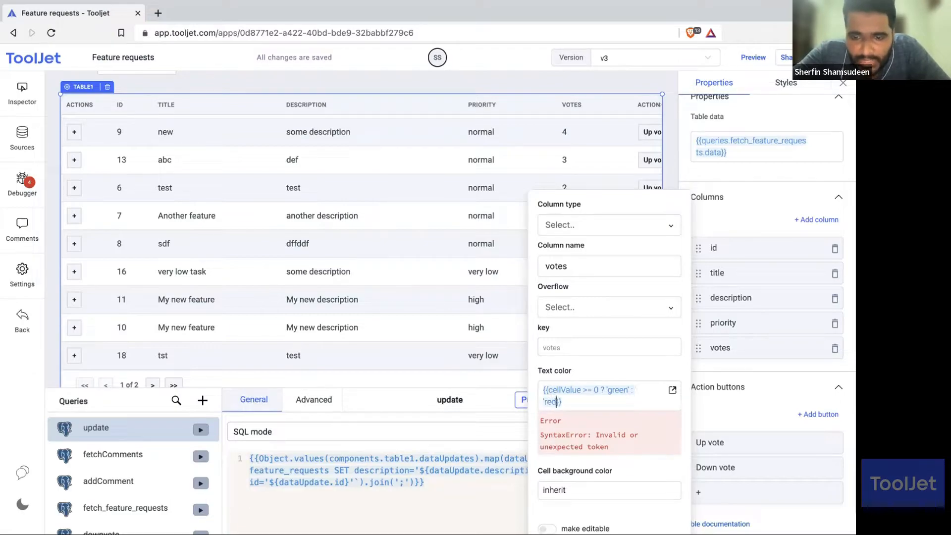
type("'")
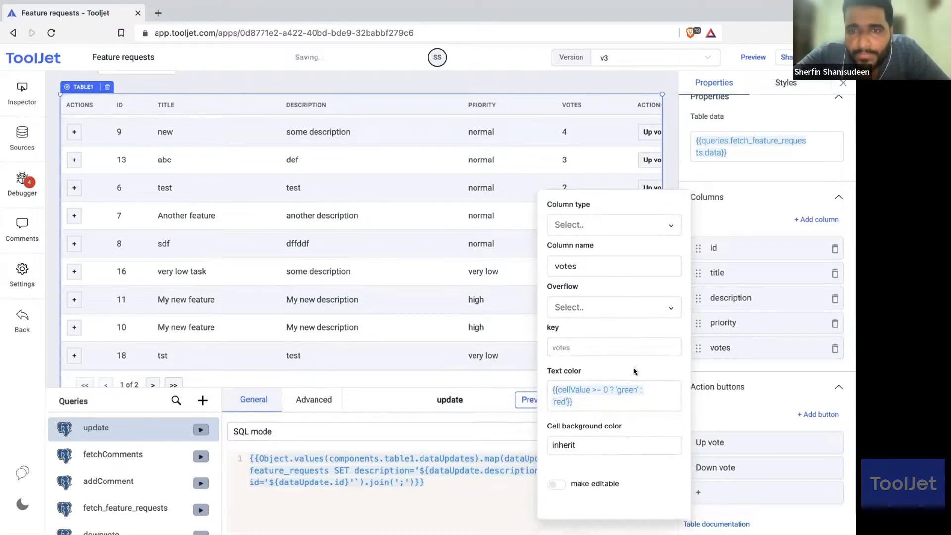
left_click(669, 171)
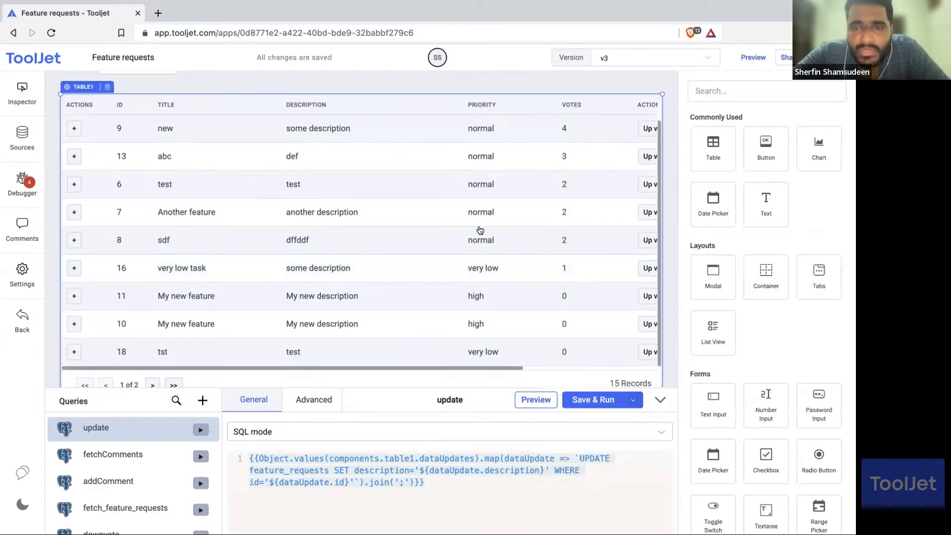
Step: Go to the second page of the requests table and down vote the "New name" request
left_click(153, 384)
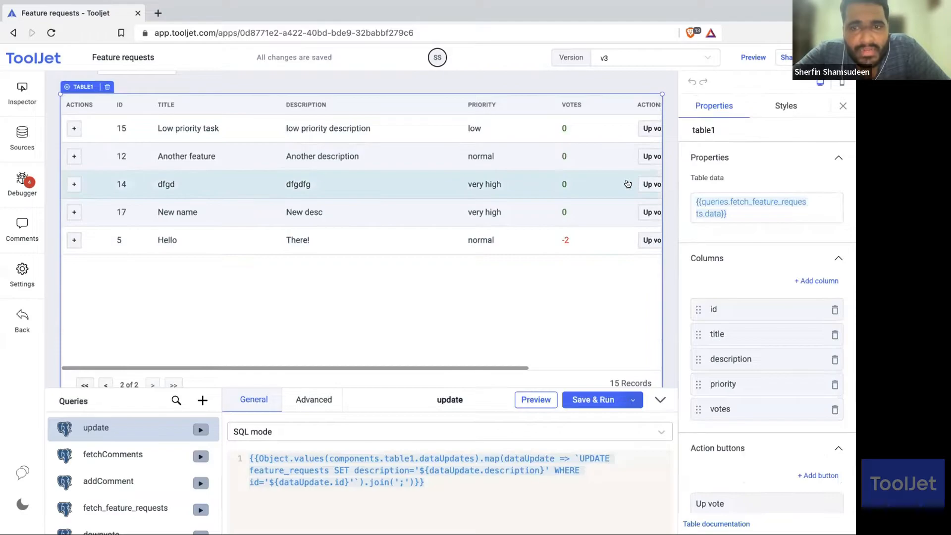
scroll(627, 184, "right", 4)
left_click(528, 212)
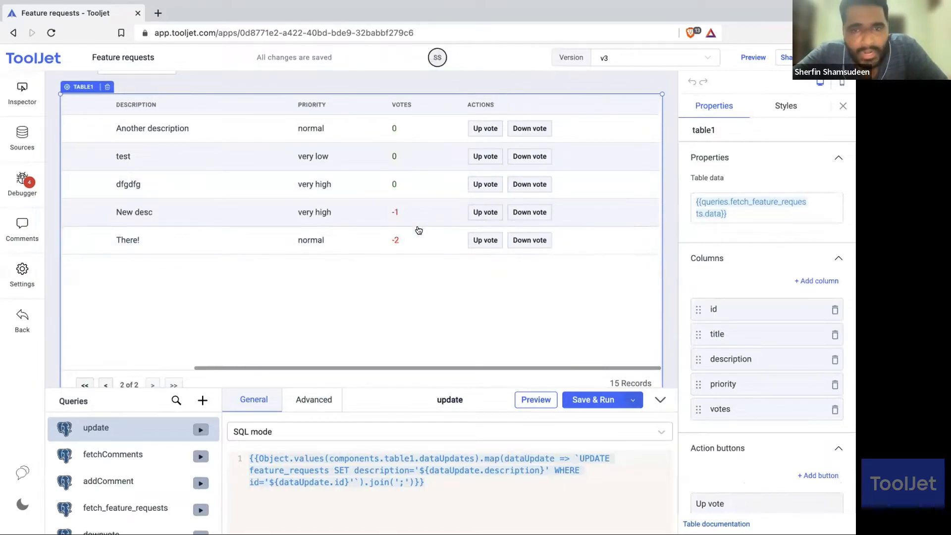
Step: Review the votes column's settings and change the requests table's table type to Classic
left_click(733, 409)
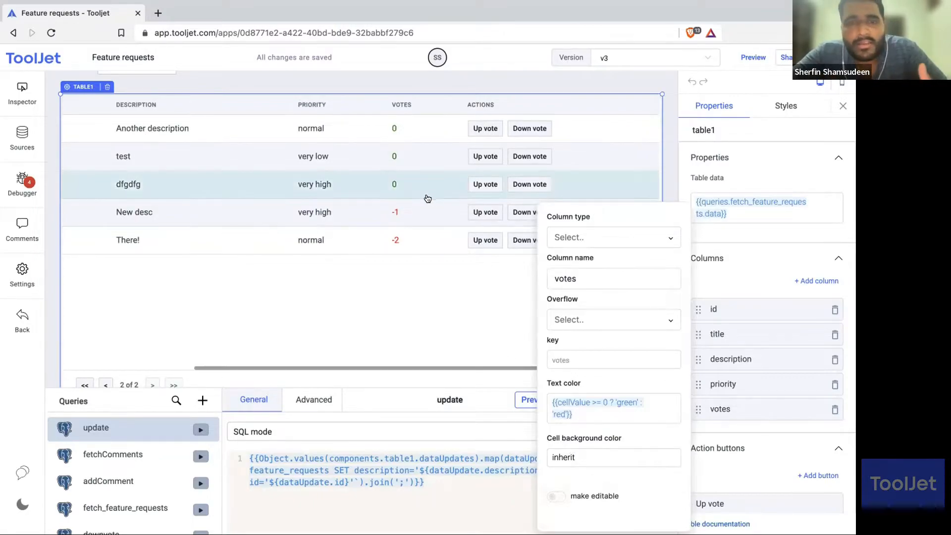
left_click(84, 87)
left_click(785, 106)
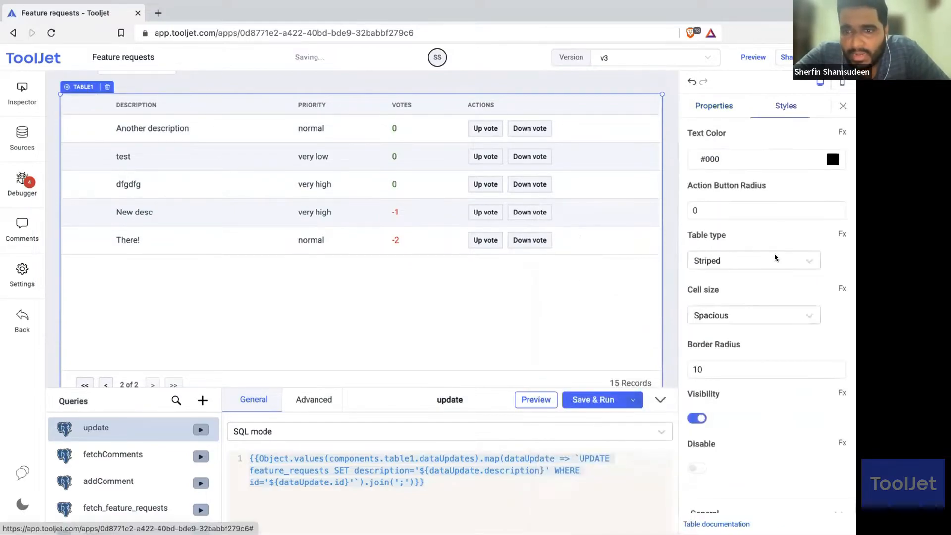
left_click(783, 260)
left_click(753, 330)
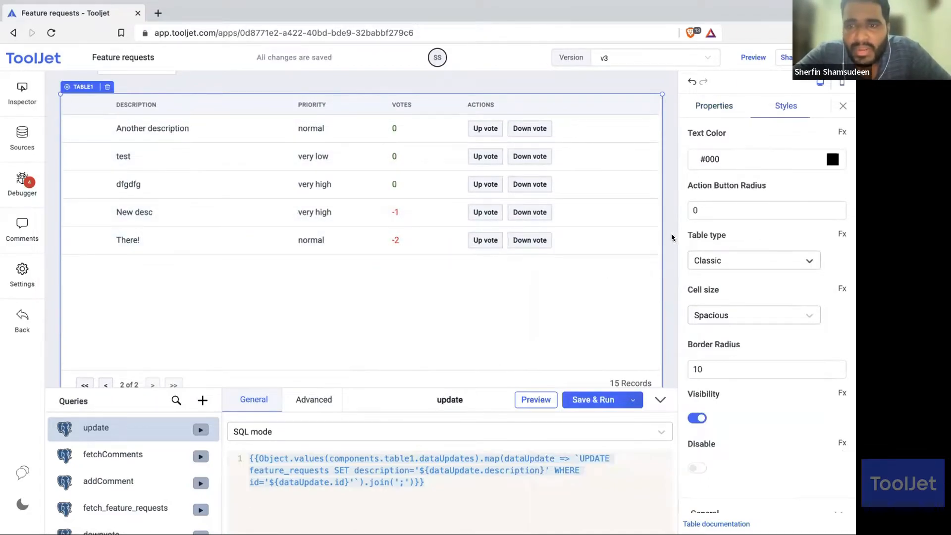
Step: Move the votes column's expression {{cellValue >= 0 ? 'green' : 'red'}} from its text color to its cell background color
left_click(707, 110)
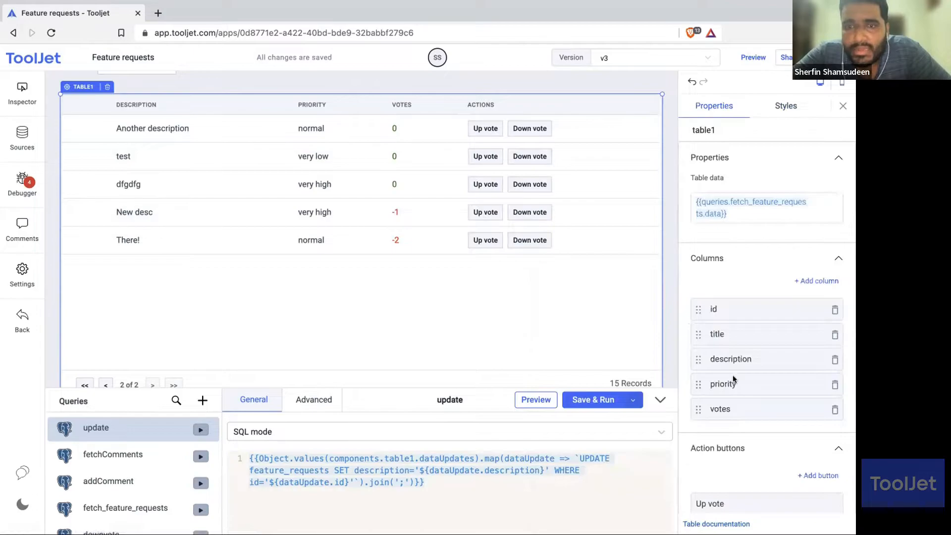
left_click(740, 412)
left_click(594, 409)
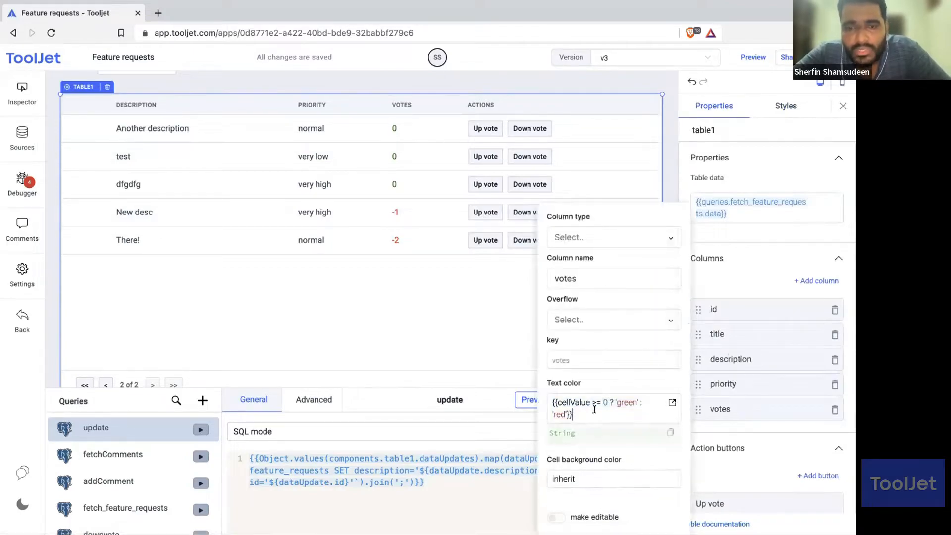
key("ctrl+a")
key("ctrl+c")
key("BackSpace")
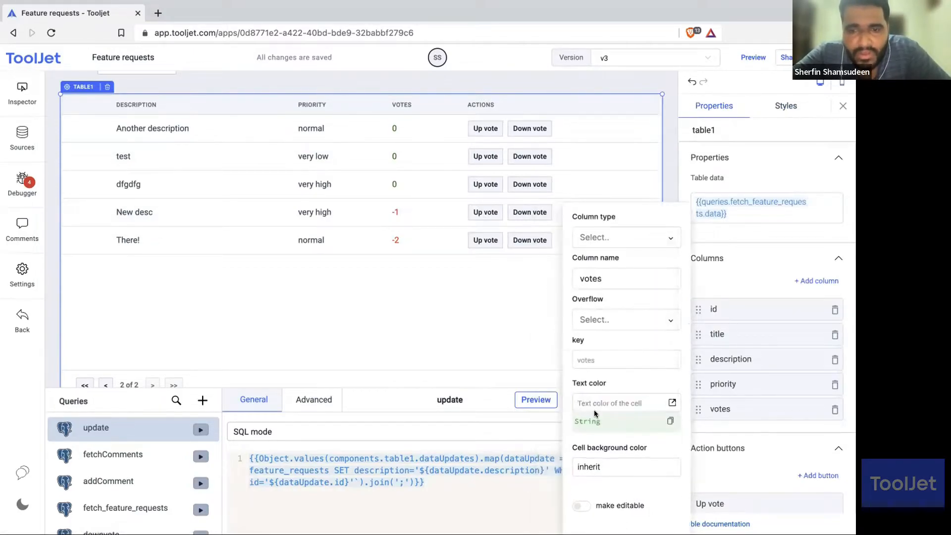
left_click(602, 444)
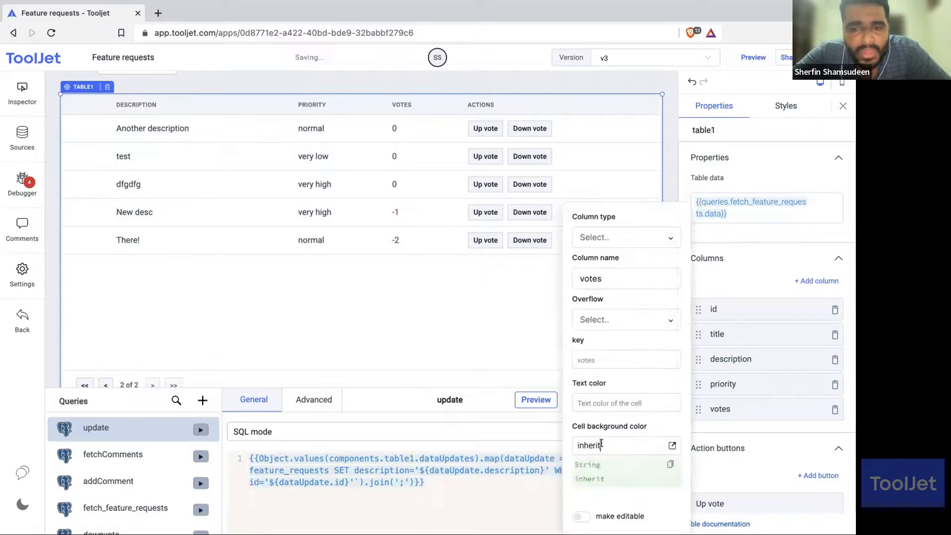
key("ctrl+a")
key("ctrl+v")
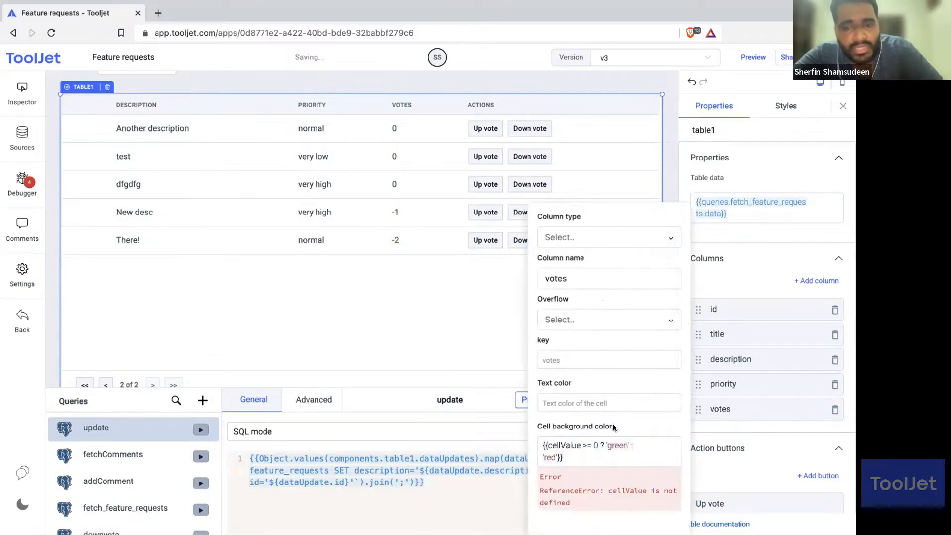
left_click(665, 181)
Step: Look over the votes column's cell backgrounds on the second page and on the first page of the requests table
scroll(569, 311, "left", 5)
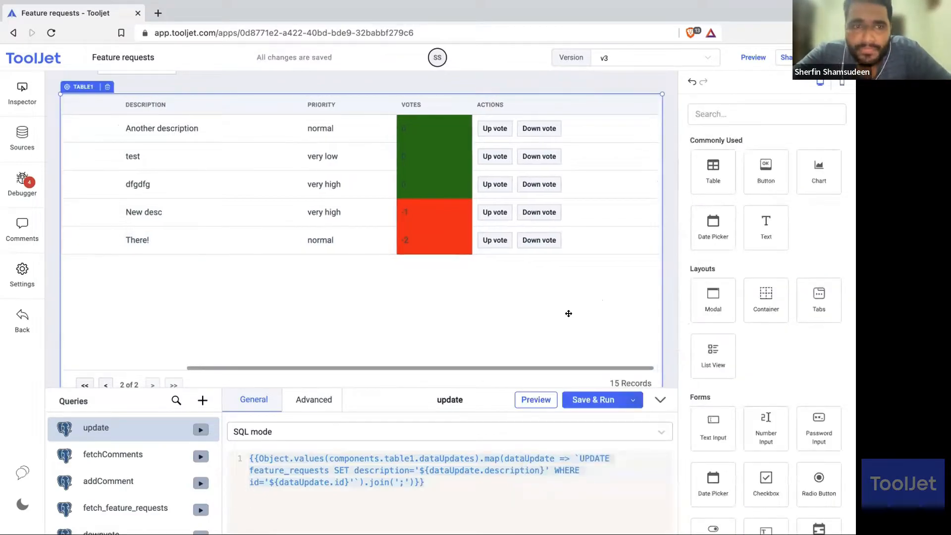
scroll(404, 310, "up", 3)
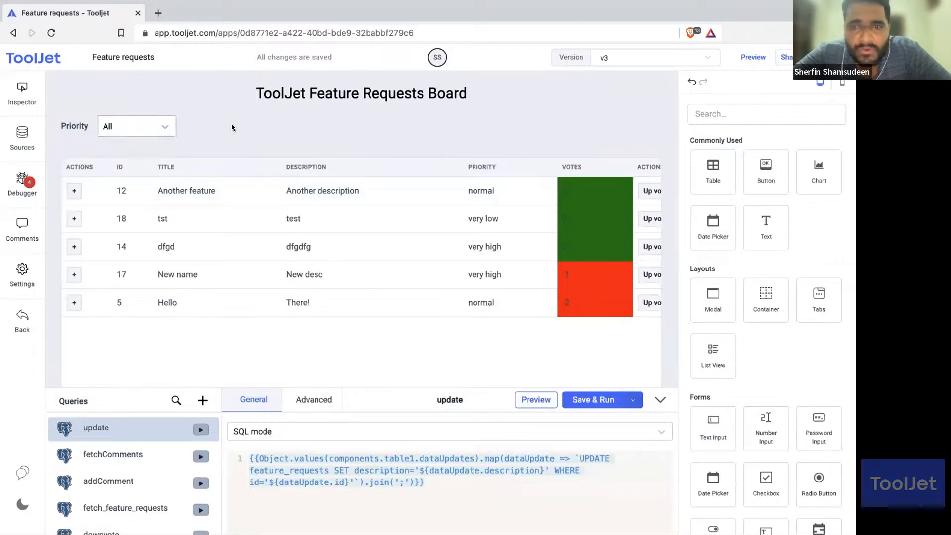
scroll(208, 276, "down", 3)
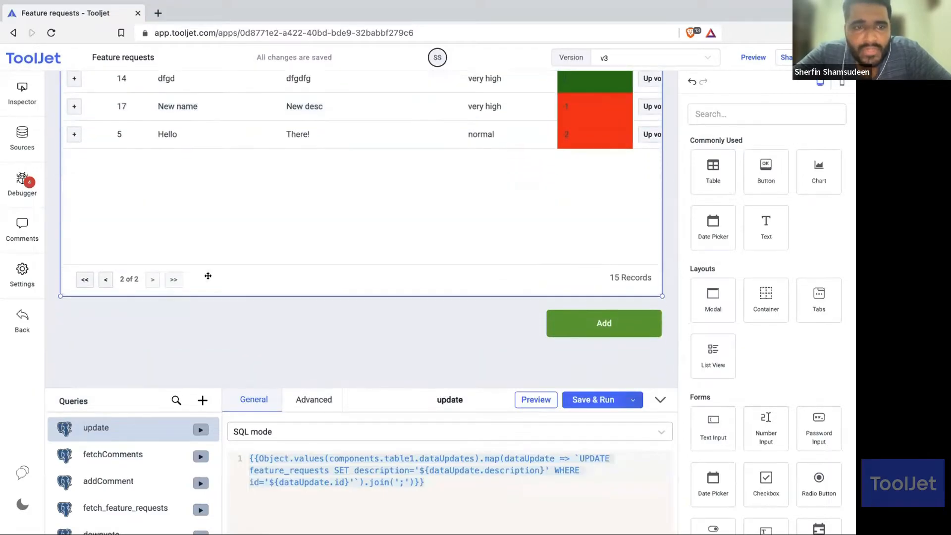
left_click(105, 279)
scroll(293, 260, "up", 5)
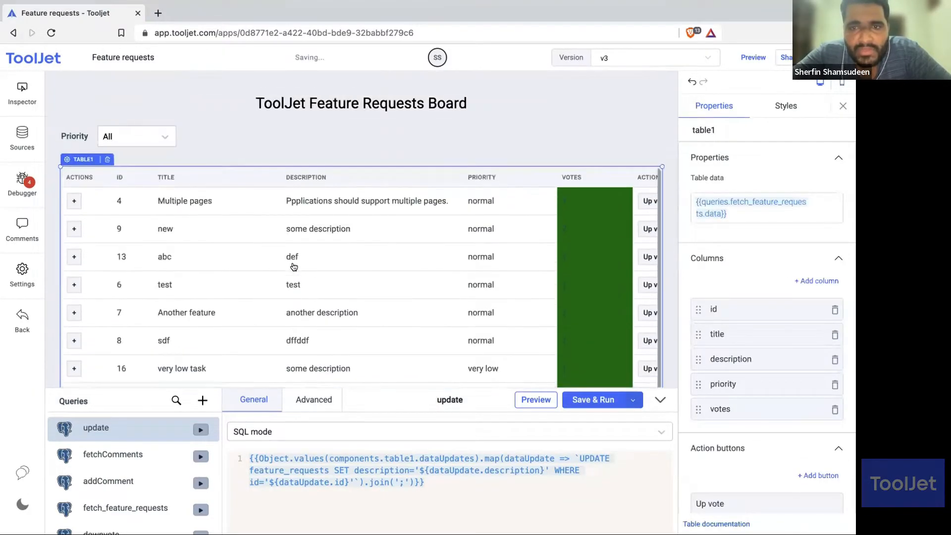
Step: Filter the board by Very low priority and down vote the "tst" request
left_click(159, 138)
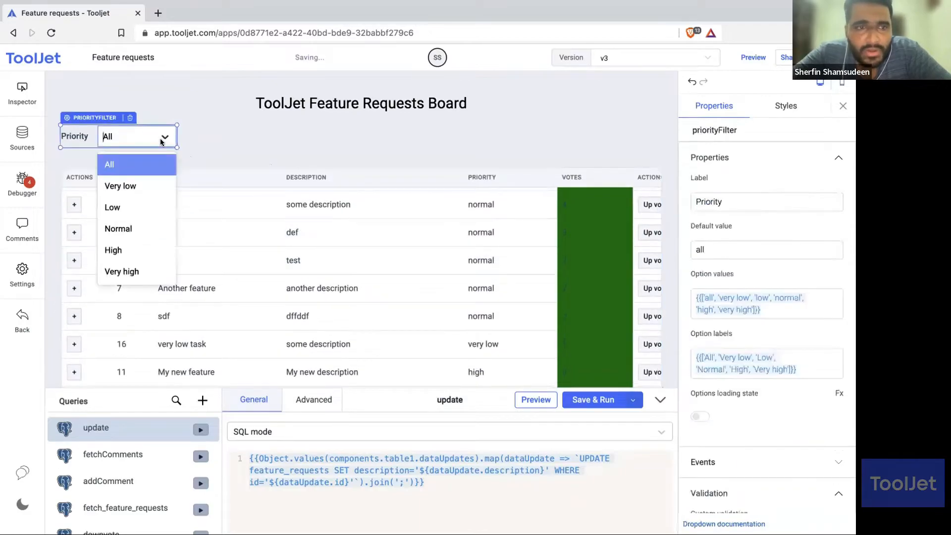
left_click(139, 187)
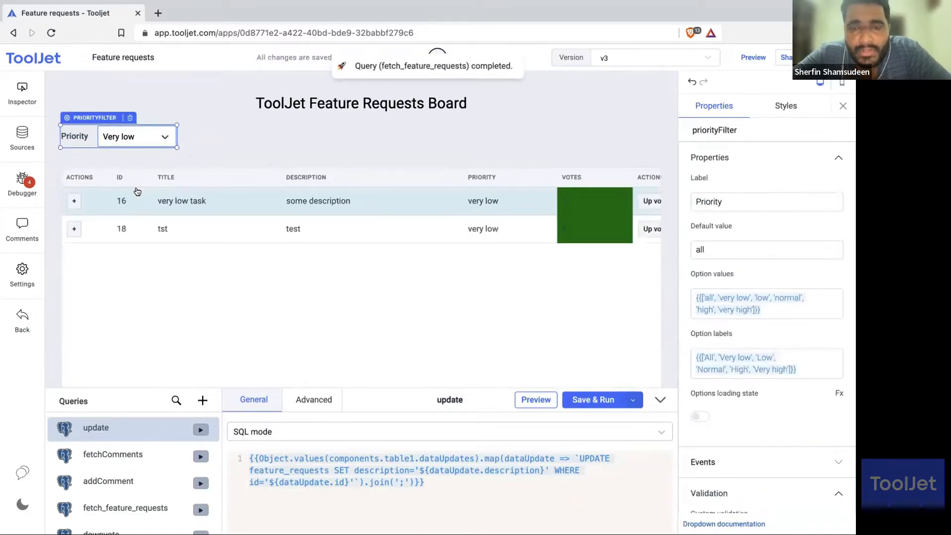
scroll(306, 271, "down", 1)
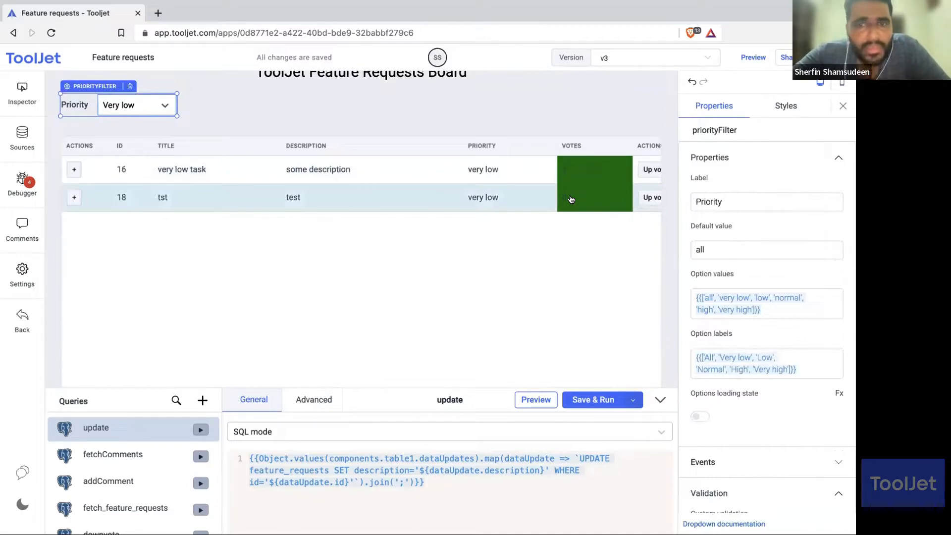
scroll(571, 199, "right", 3)
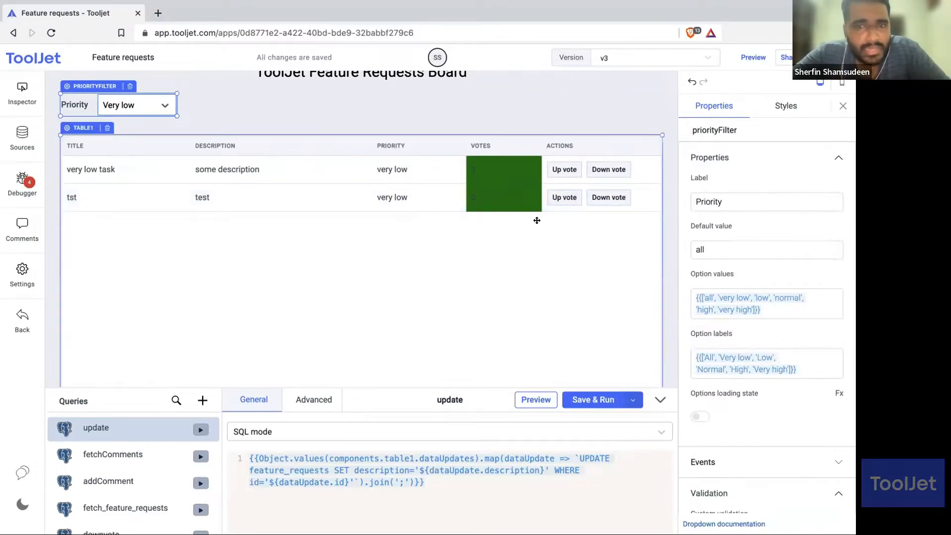
left_click(613, 195)
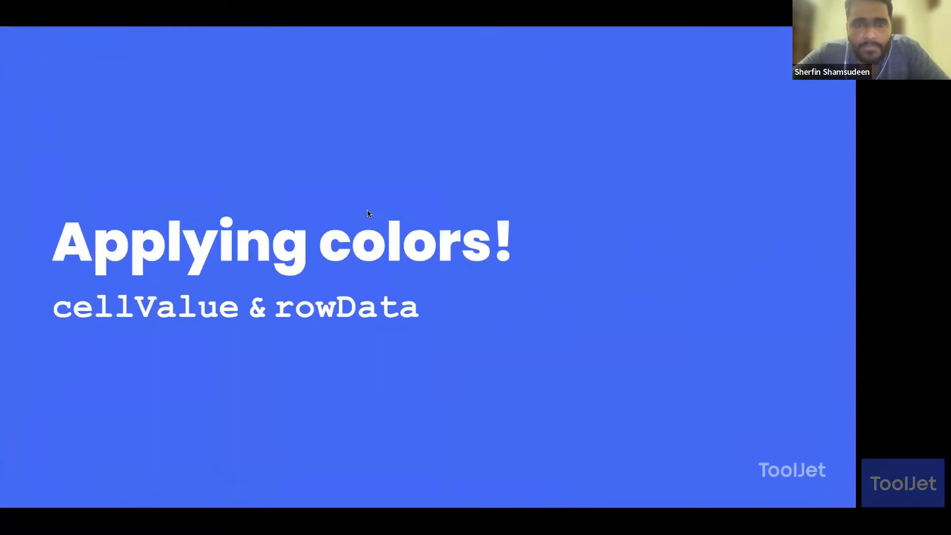
Step: Return to the Feature requests editor and reset the board's priority filter to All
key("Right")
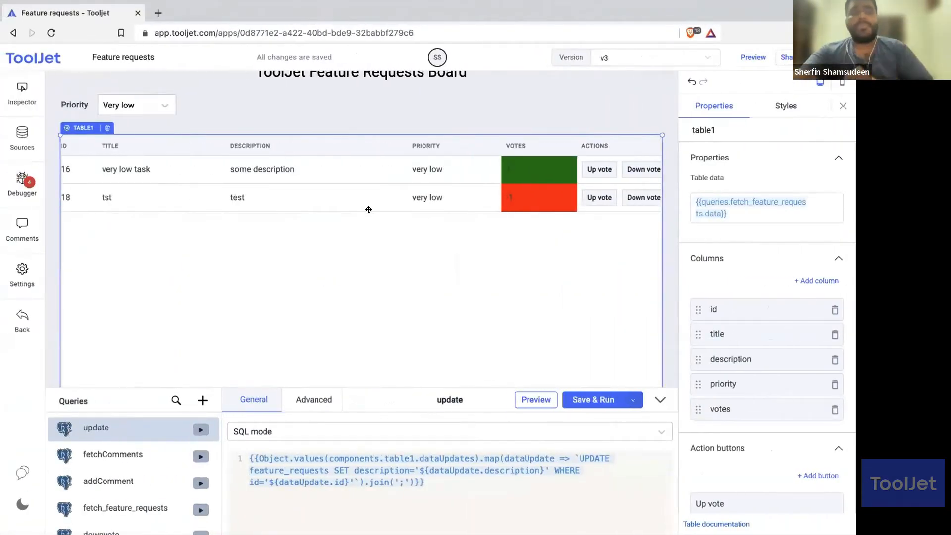
left_click(156, 111)
left_click(141, 131)
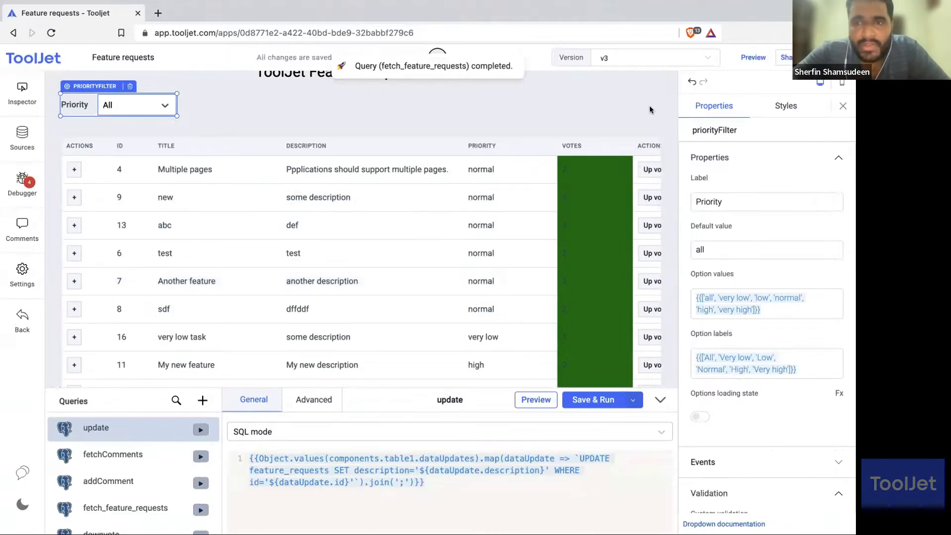
Step: Sort the requests table by description in ascending order
scroll(650, 106, "down", 1)
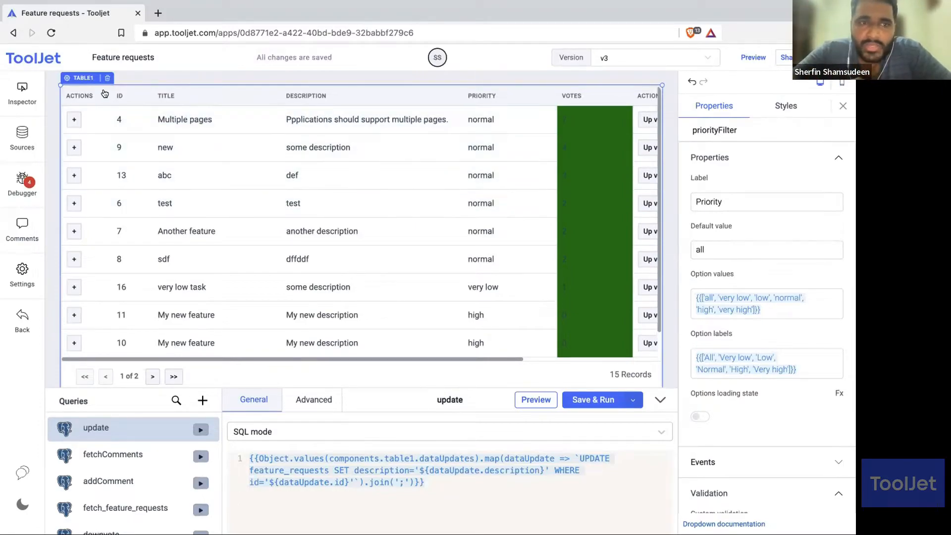
scroll(815, 249, "down", 4)
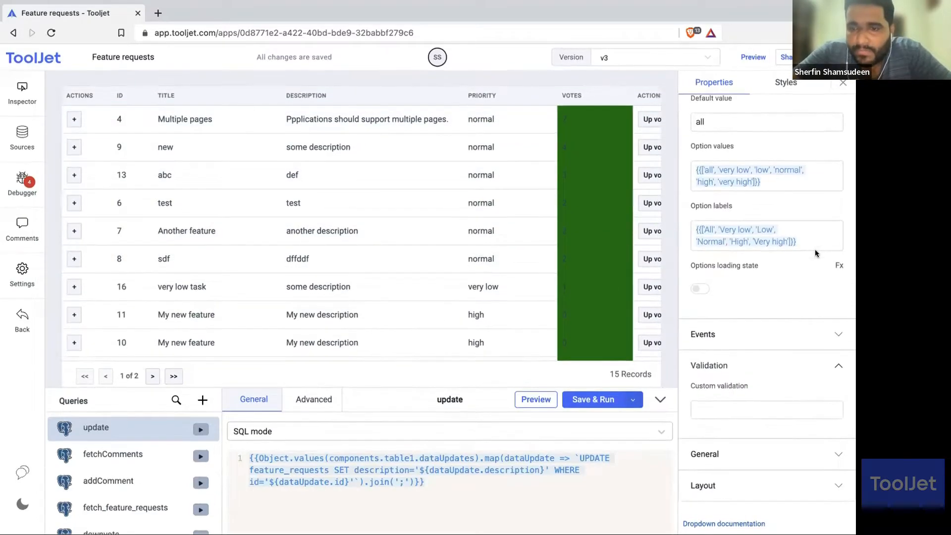
scroll(815, 248, "up", 4)
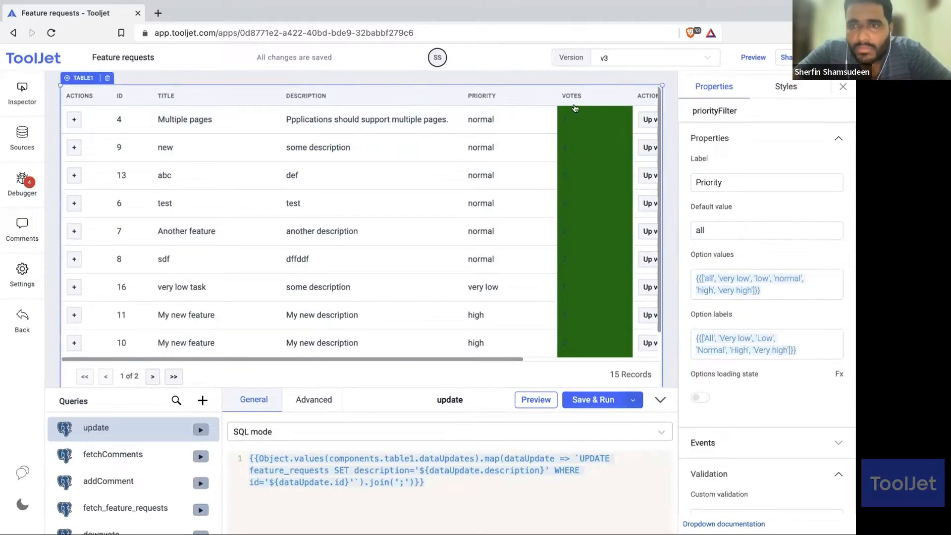
left_click(405, 97)
Step: Open the settings of the requests table's "+" action button
scroll(780, 240, "down", 5)
scroll(778, 239, "down", 2)
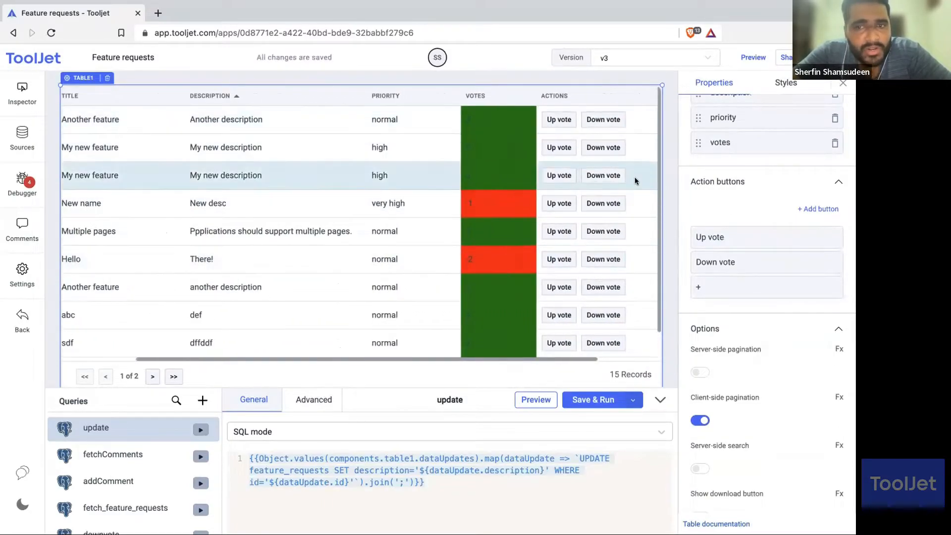
left_click(702, 287)
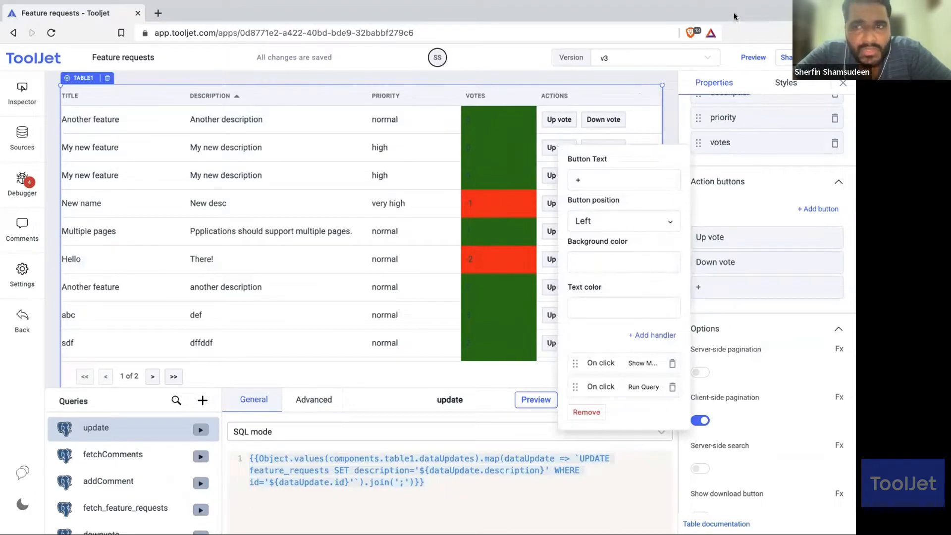
Step: Examine the Show Modal and Run Query click handlers of the requests table's "+" action button
left_click(670, 115)
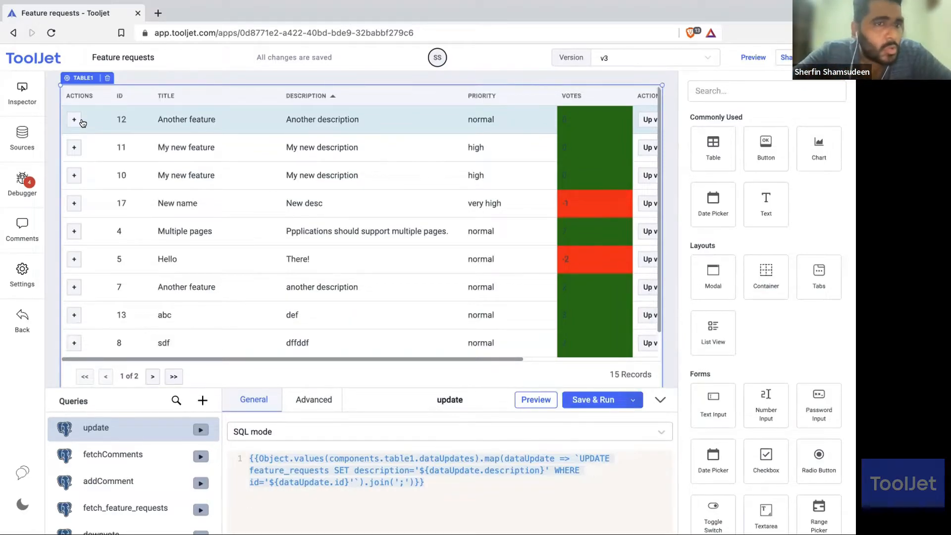
left_click(83, 77)
scroll(738, 411, "down", 3)
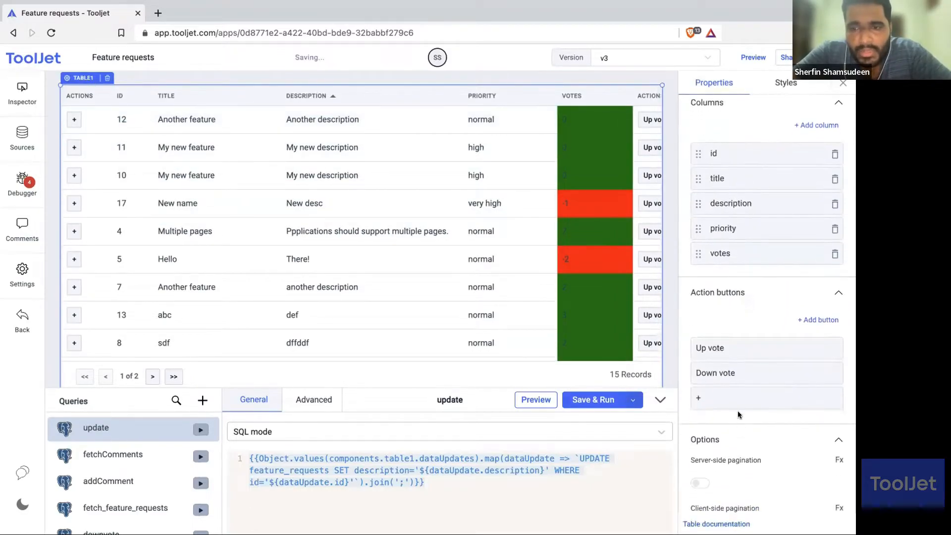
left_click(713, 399)
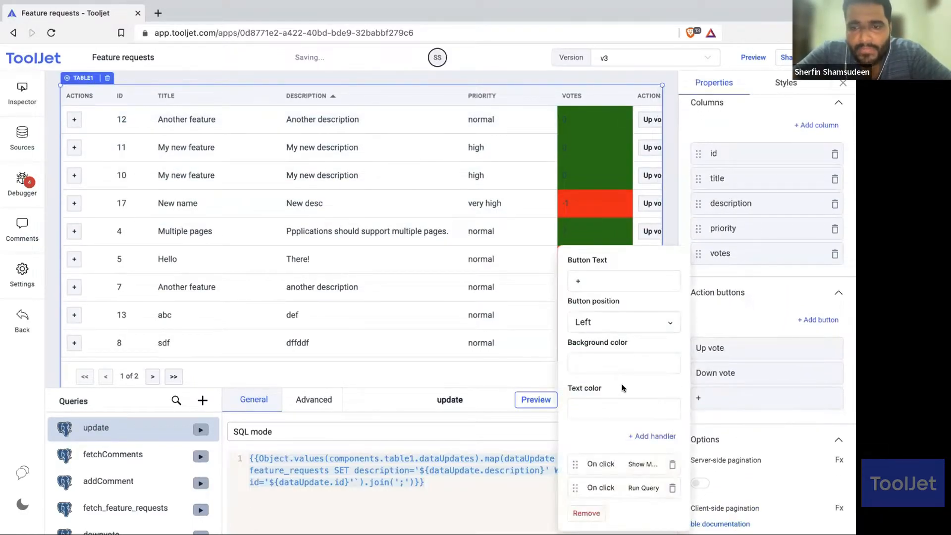
left_click(609, 465)
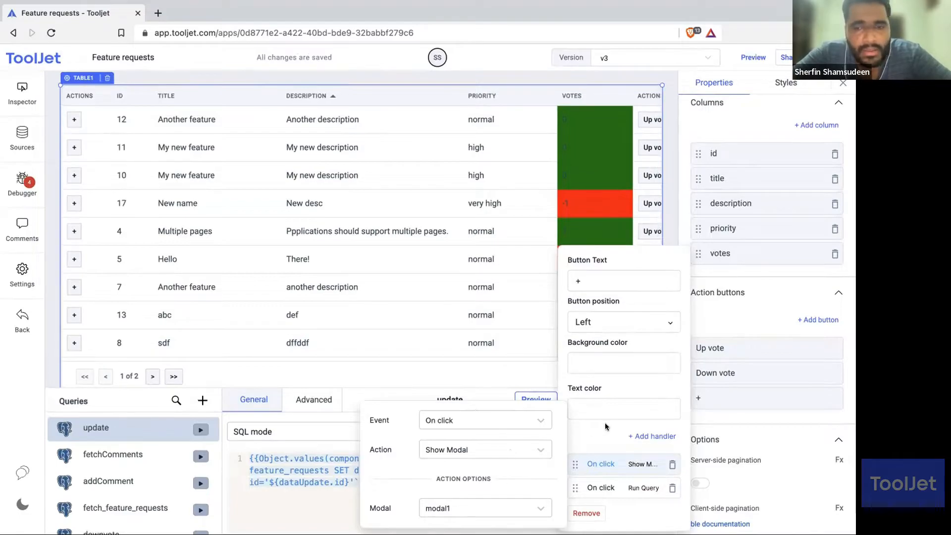
left_click(593, 441)
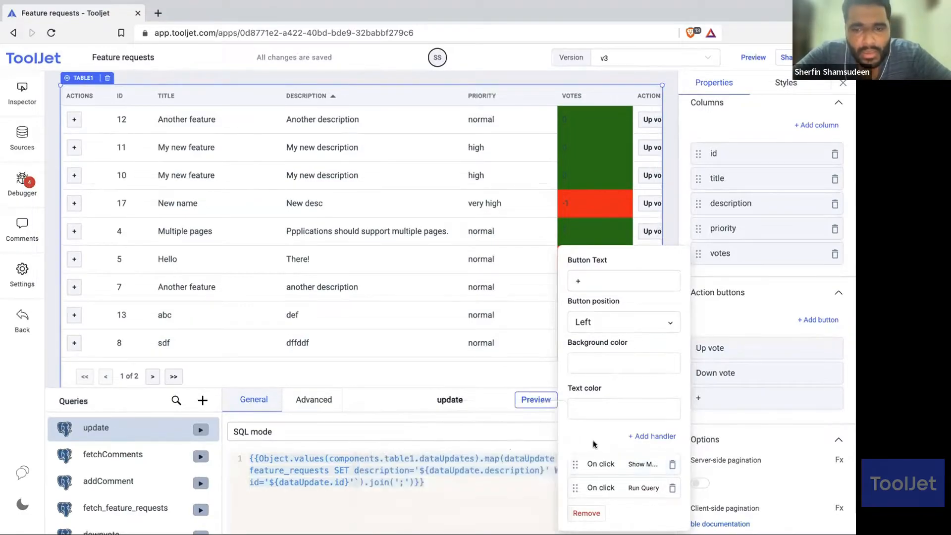
left_click(599, 488)
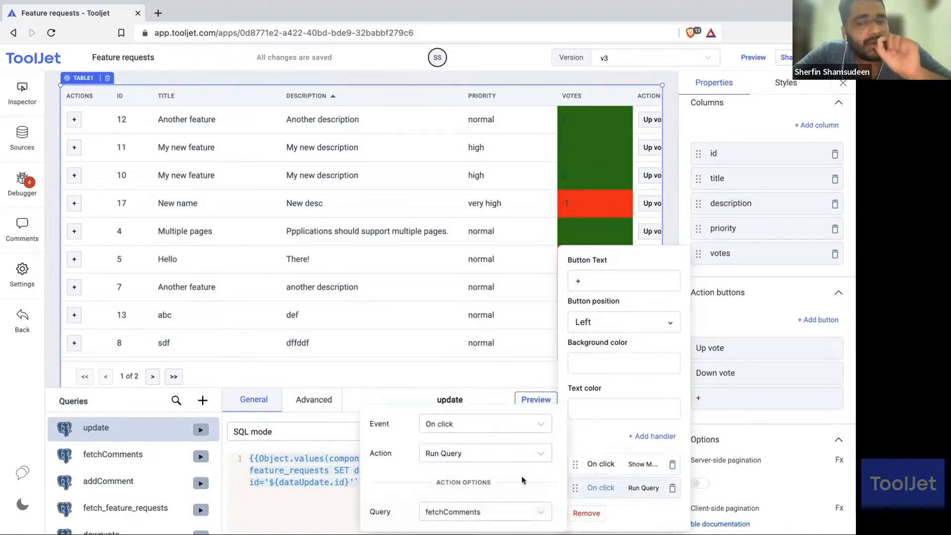
left_click(584, 442)
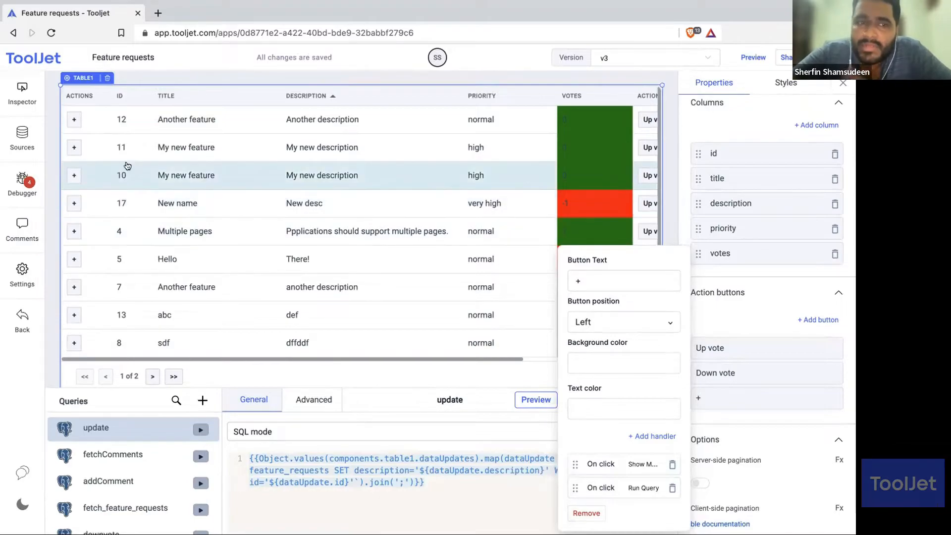
Step: Open the comments of the "New name" request and post the comment "Hi" with the commenter's name
left_click(75, 204)
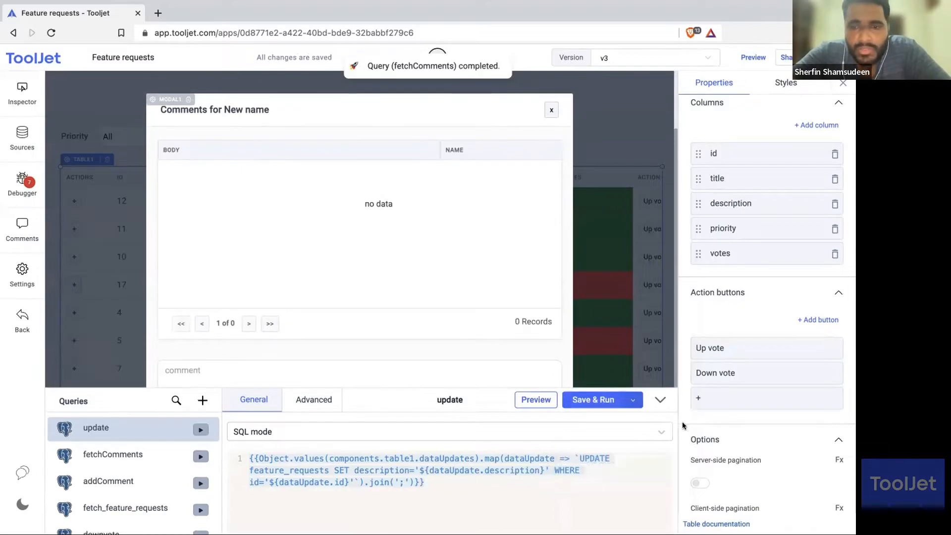
left_click(660, 400)
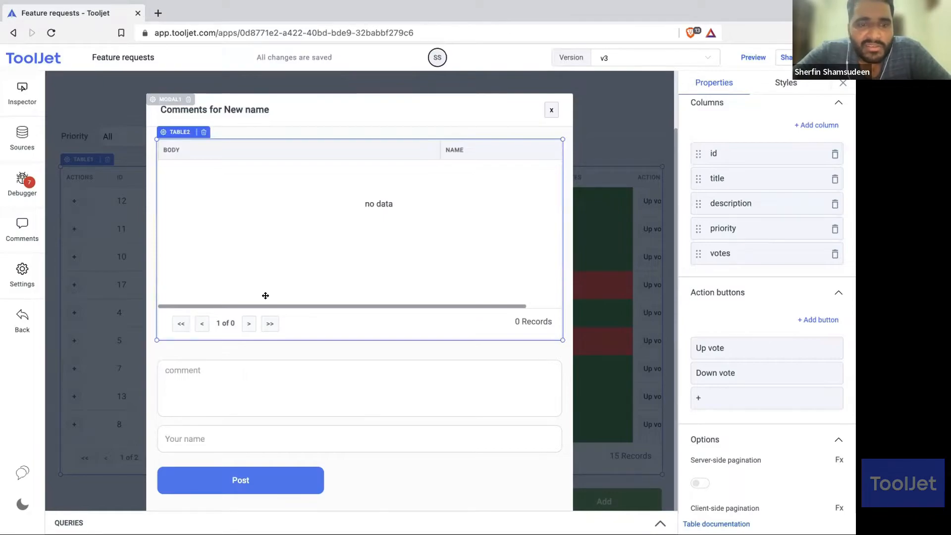
left_click(235, 369)
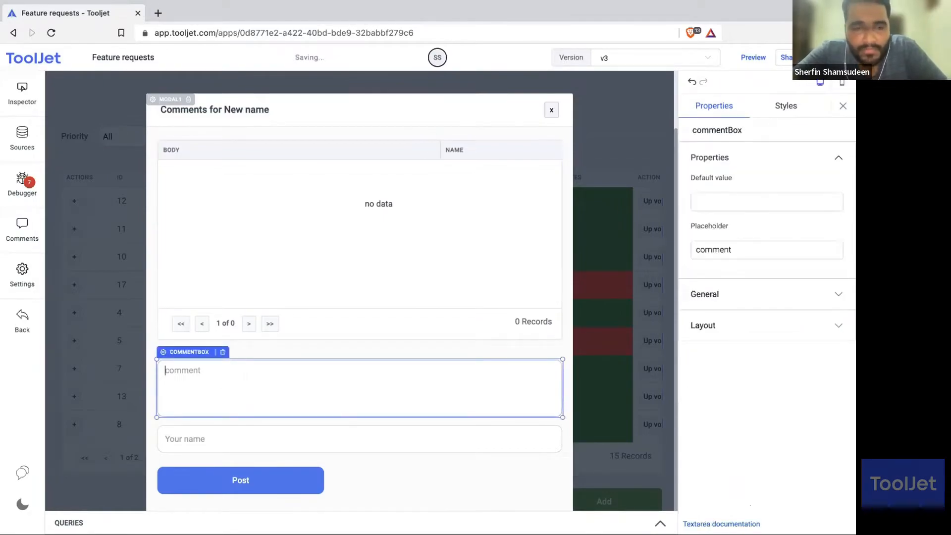
type("Hi")
left_click(221, 432)
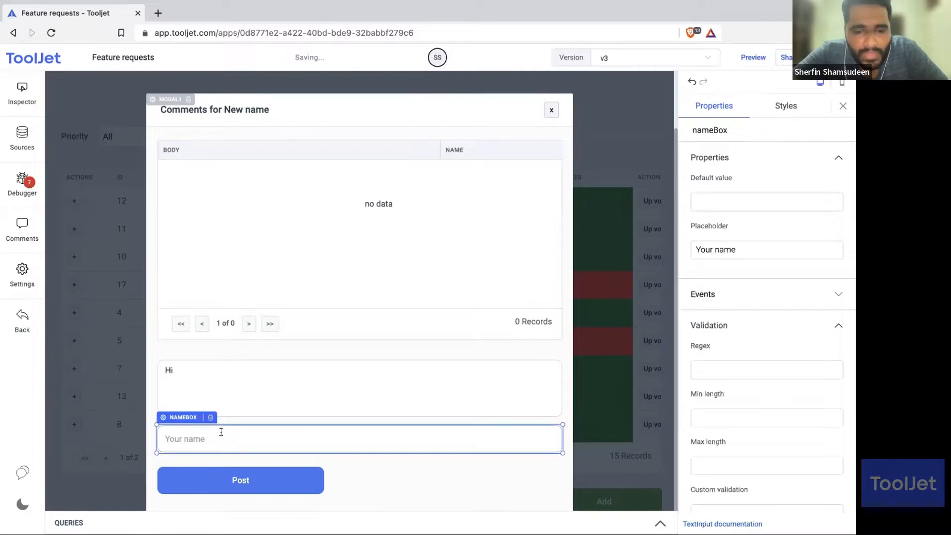
type("sherfin")
left_click(261, 486)
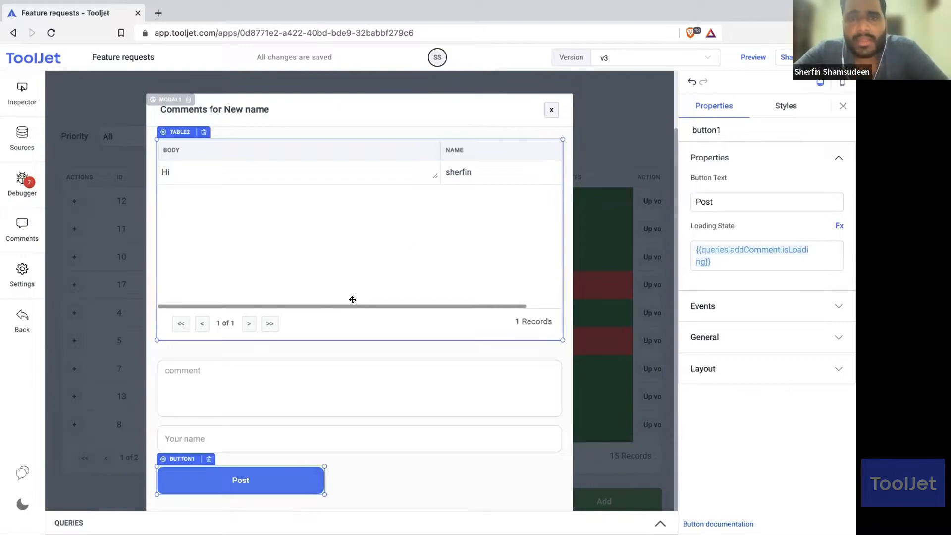
Step: Close the "New name" comments and open the comments of the "Another feature" request with id 12
left_click(551, 109)
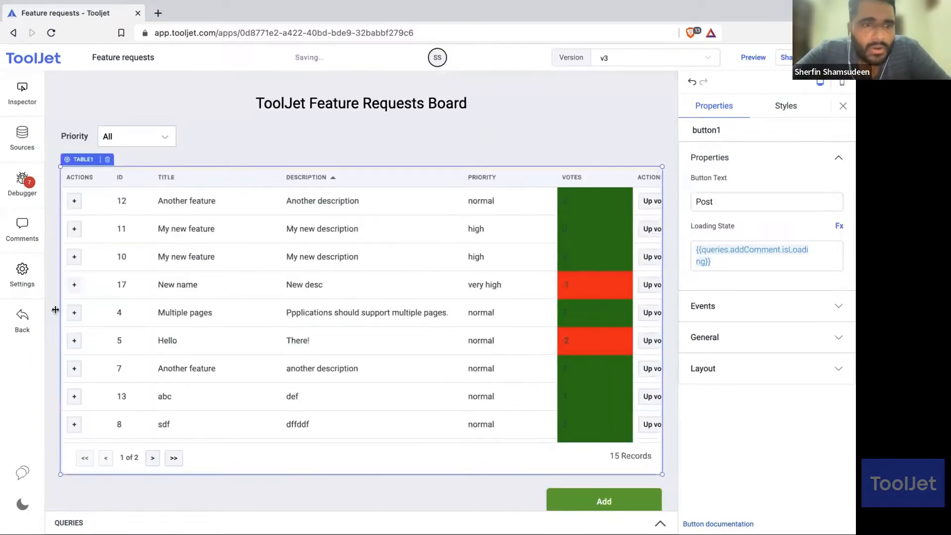
left_click(74, 200)
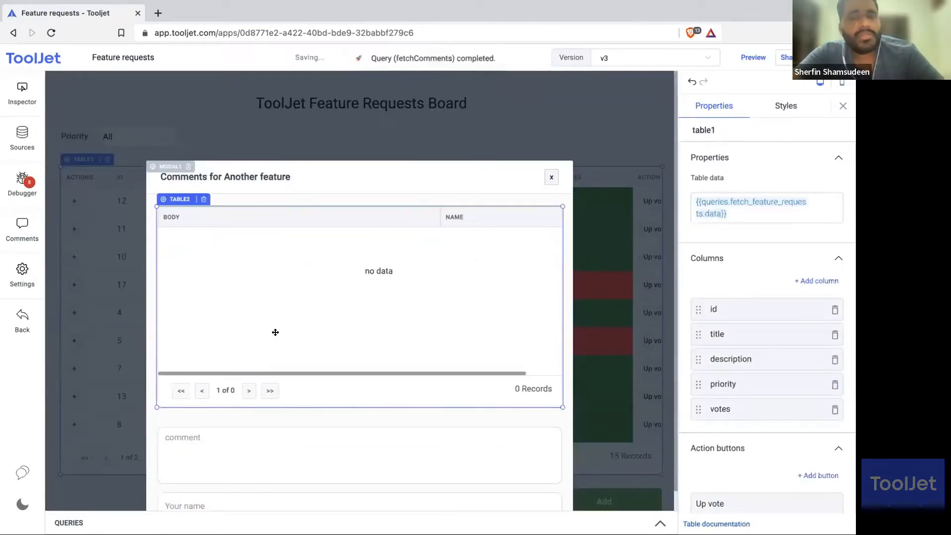
Step: Close the current comments dialog, open the comments for the "New name" feature request, and select the comments table
left_click(551, 176)
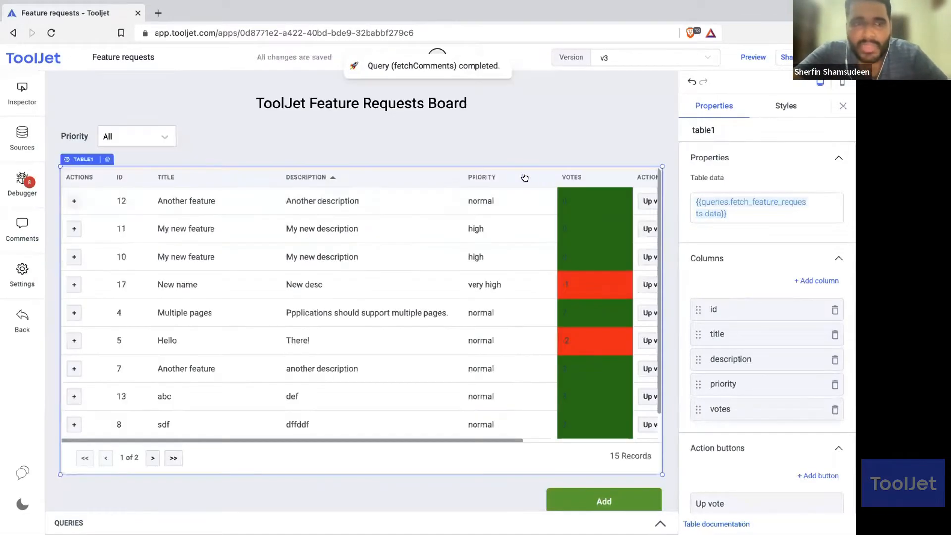
left_click(75, 285)
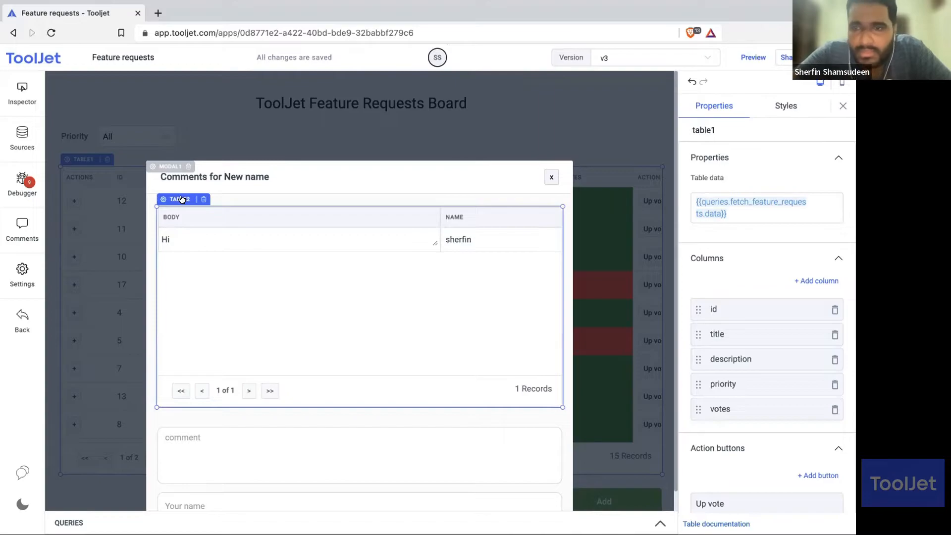
left_click(181, 200)
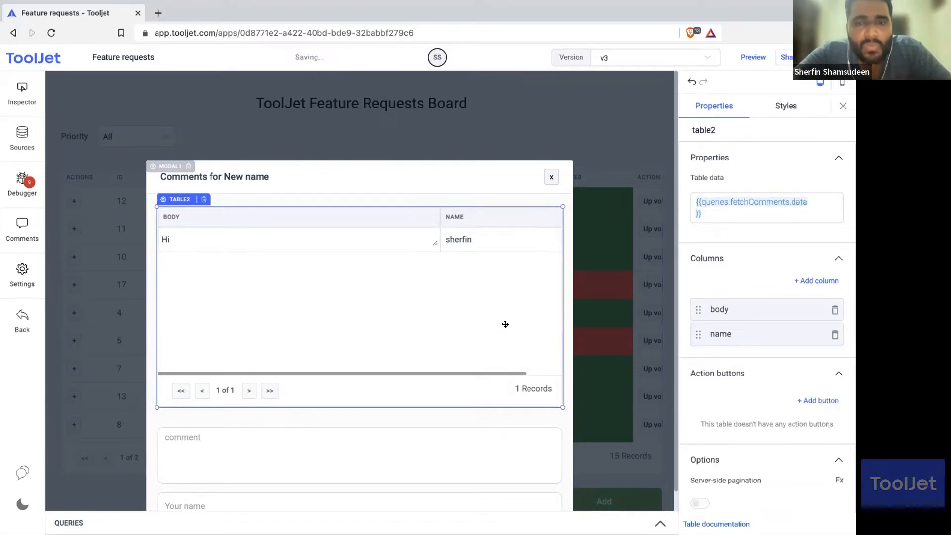
Step: Inspect the selectedRow data of the table1 component in the Inspector
left_click(22, 92)
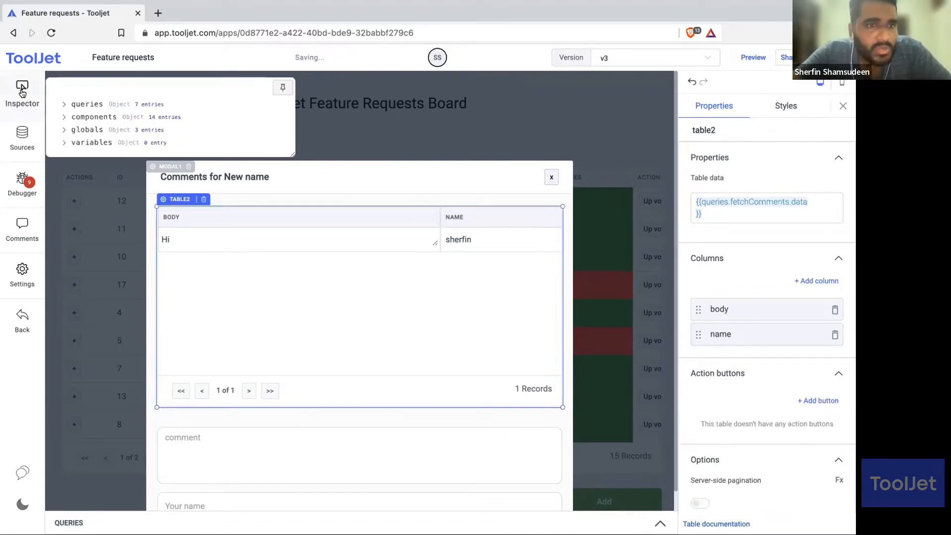
left_click(74, 104)
left_click(75, 104)
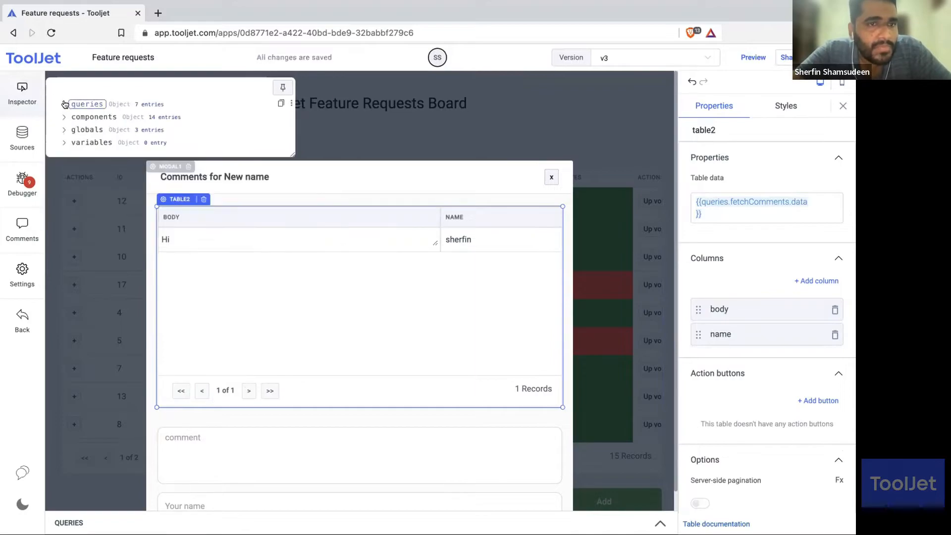
left_click(87, 116)
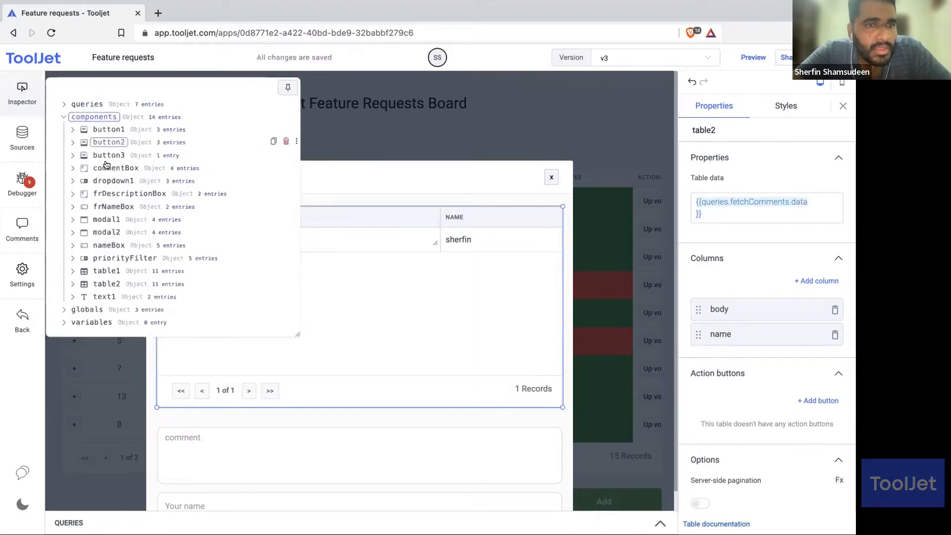
left_click(105, 271)
left_click(113, 286)
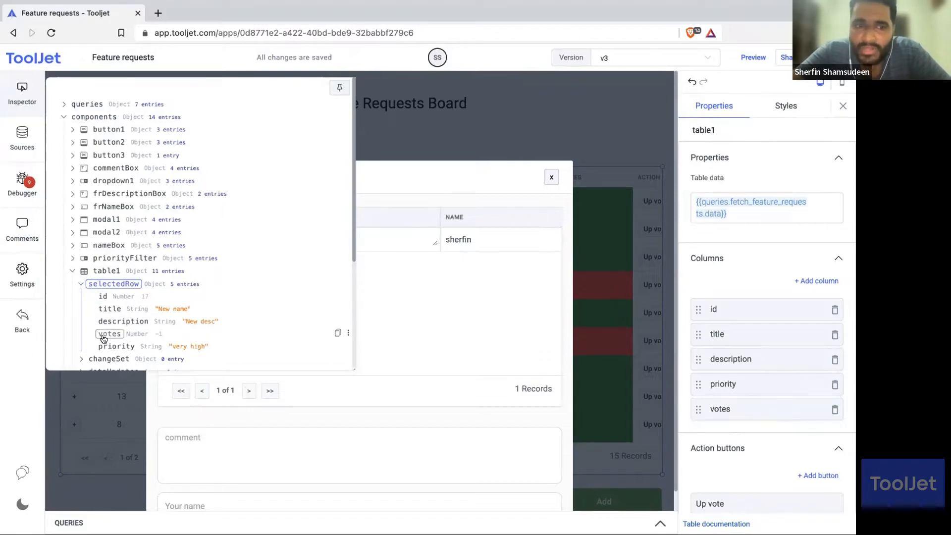
Step: Close the comments dialog and review the Run Query click handler of the "+" action button on table1
left_click(535, 181)
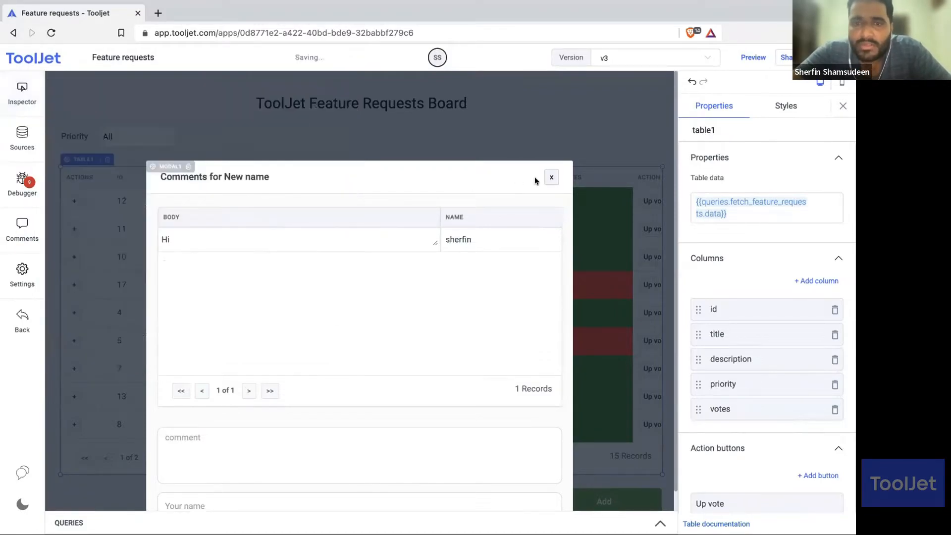
left_click(551, 178)
scroll(728, 322, "down", 5)
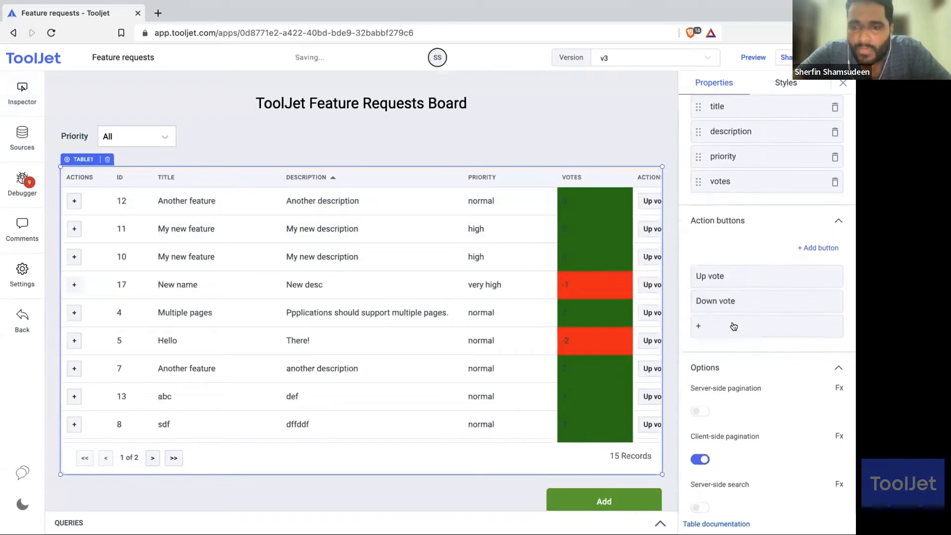
left_click(722, 317)
left_click(632, 420)
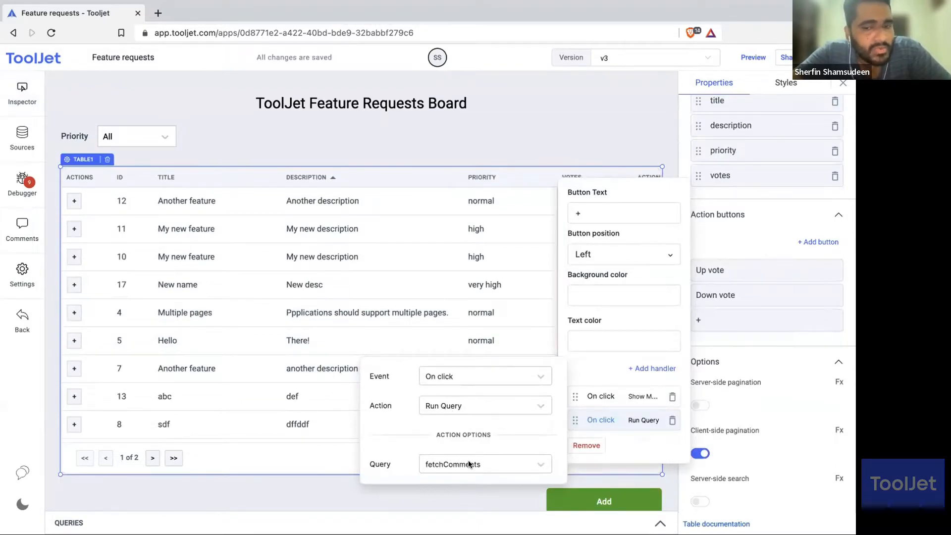
Step: Examine the fetchComments query and its use of components.table1.selectedRow.id in the WHERE clause
left_click(278, 489)
left_click(659, 524)
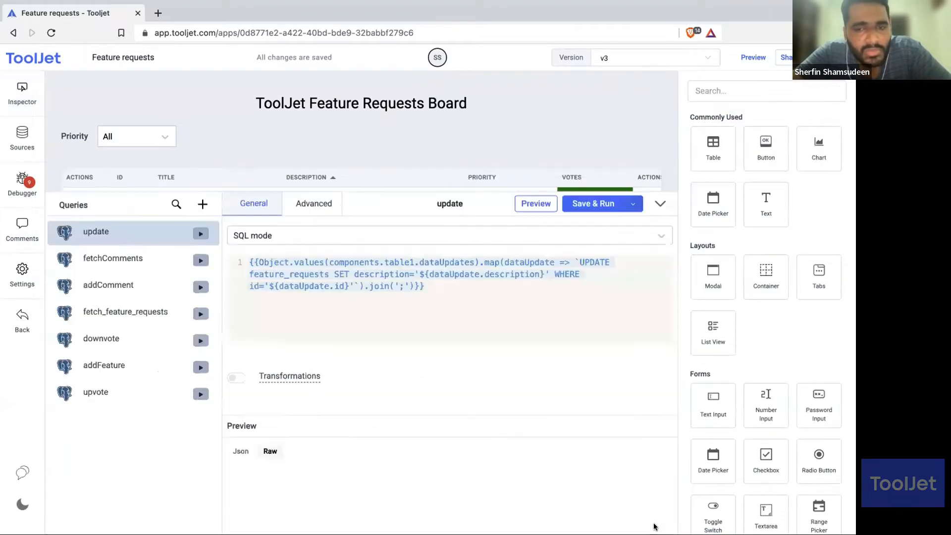
left_click(131, 260)
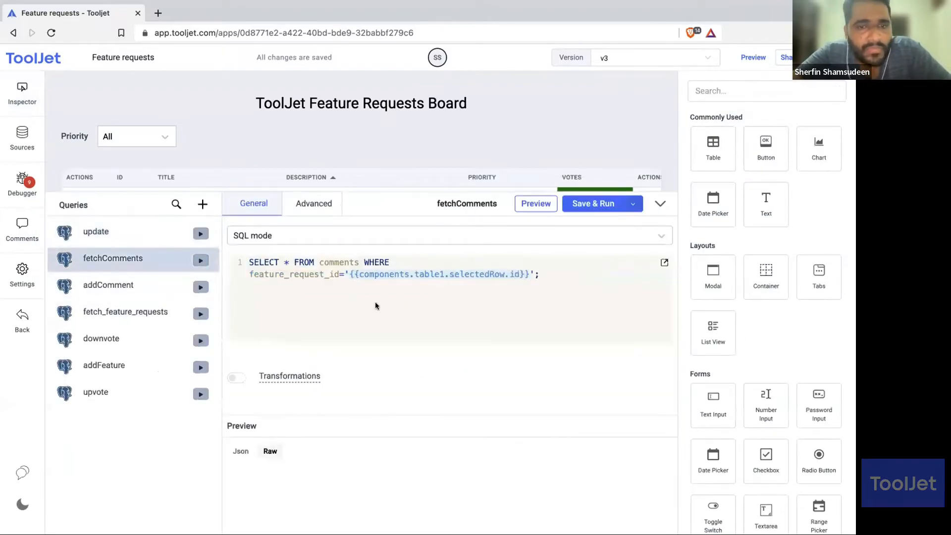
left_click(285, 270)
left_click(291, 257)
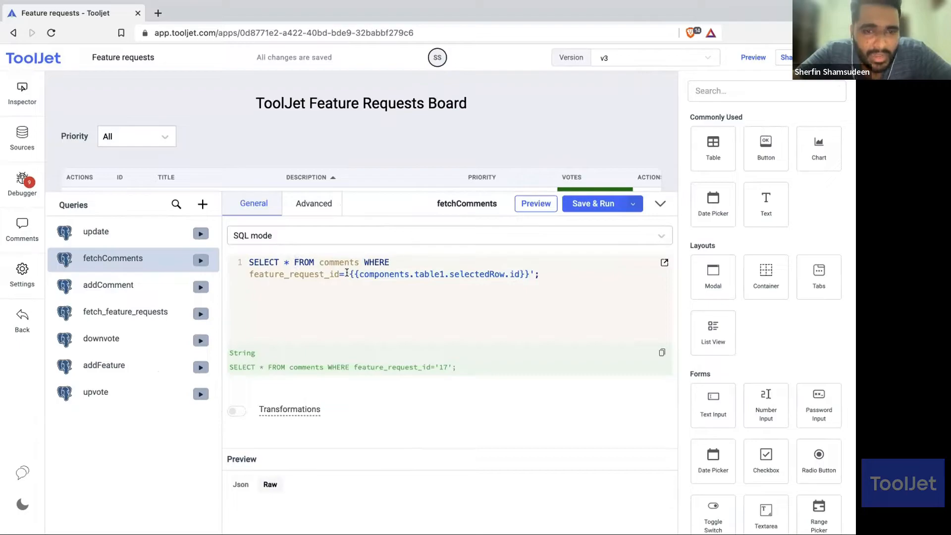
left_click_drag(347, 273, 528, 275)
left_click(481, 270)
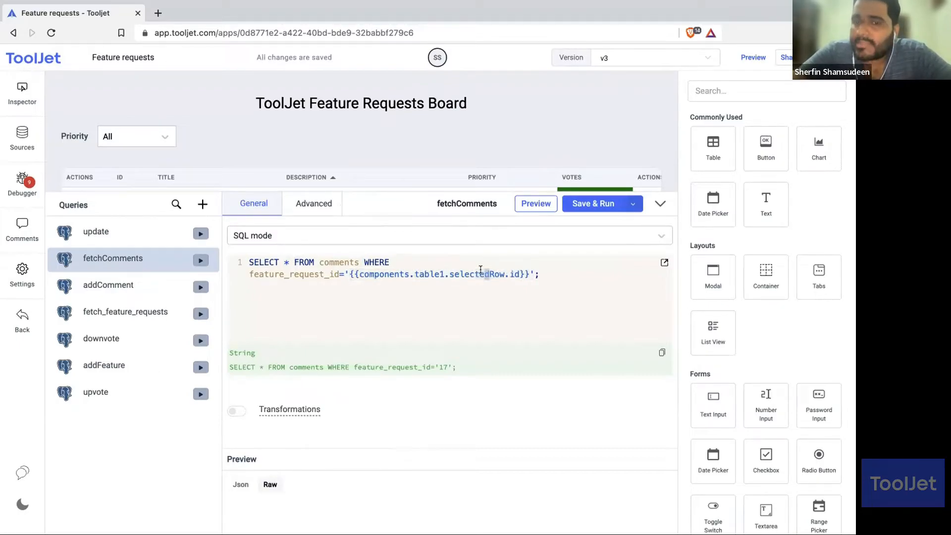
double_click(468, 275)
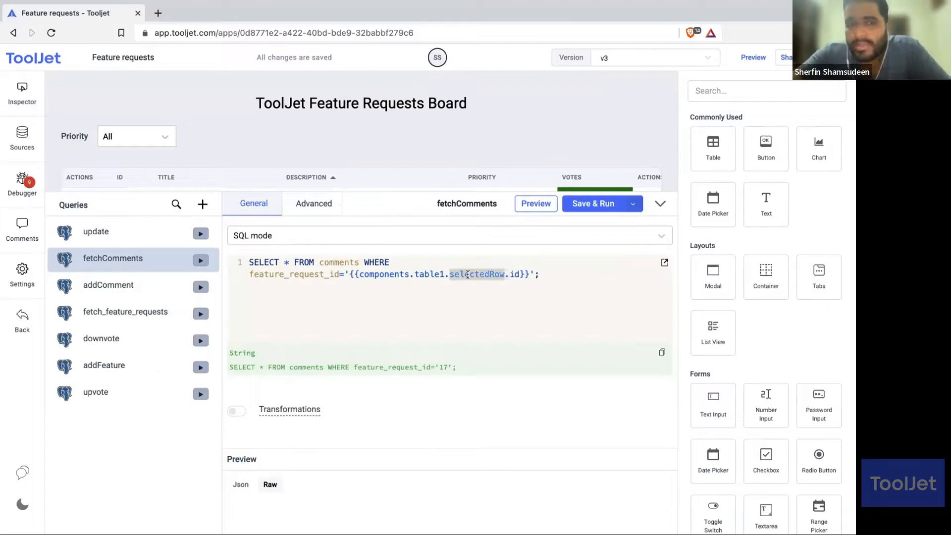
key("shift+Right")
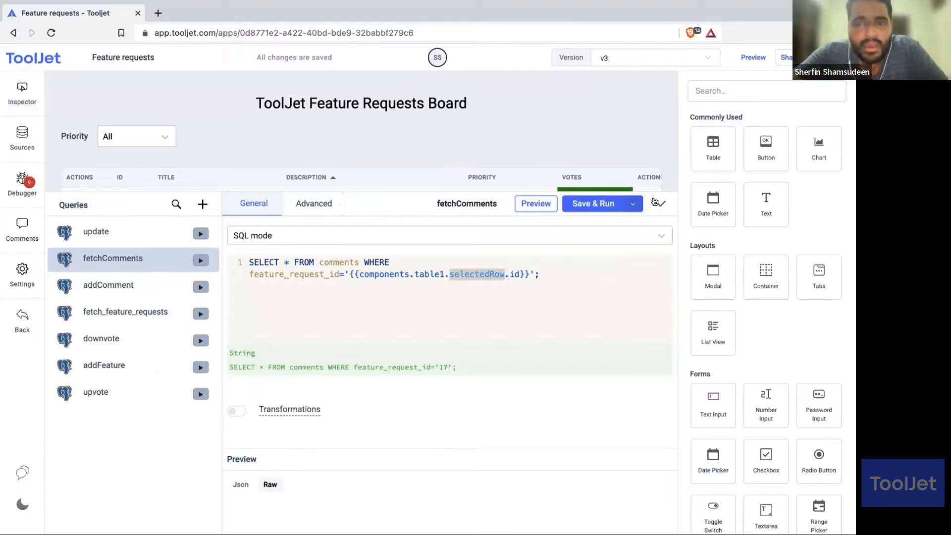
Step: Hide the query editor, view the comments for the feature request with ID 11, and close the dialog
left_click(660, 204)
left_click(74, 228)
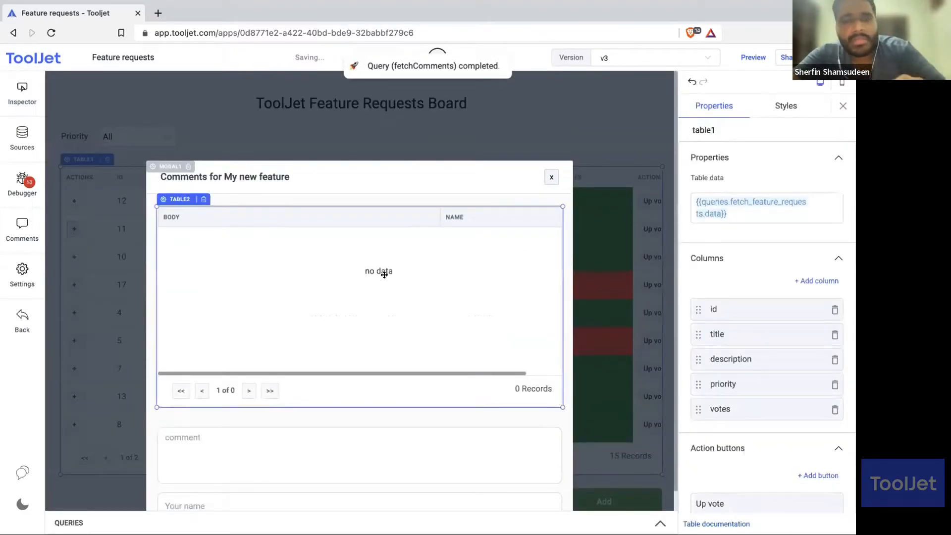
left_click(551, 179)
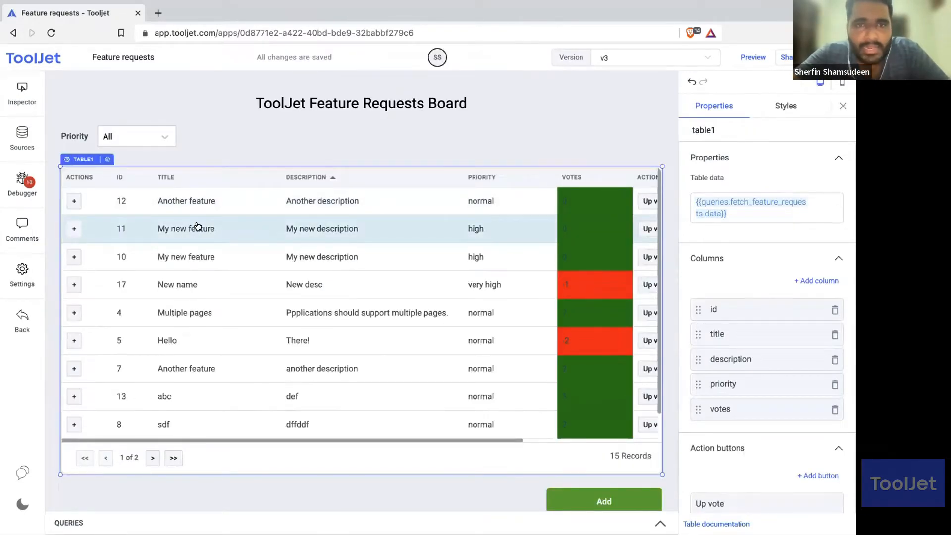
left_click(408, 101)
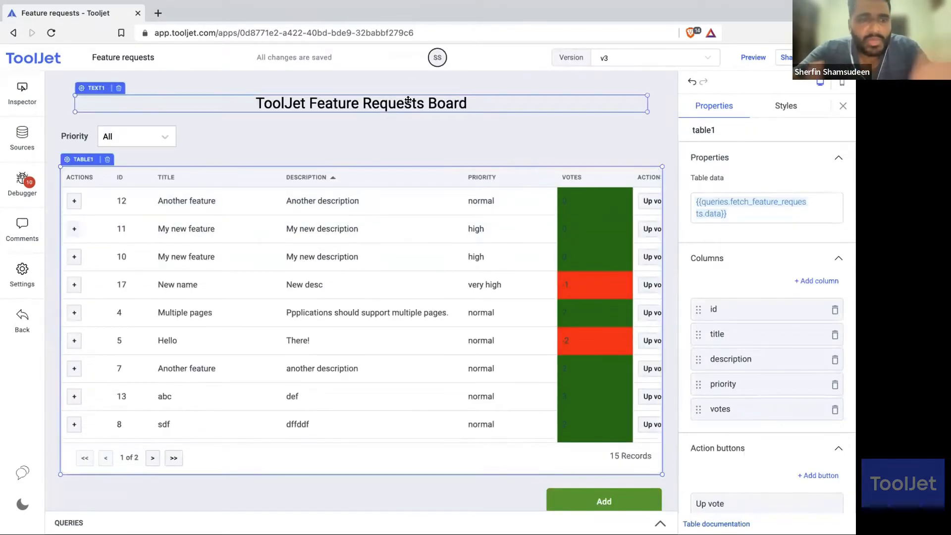
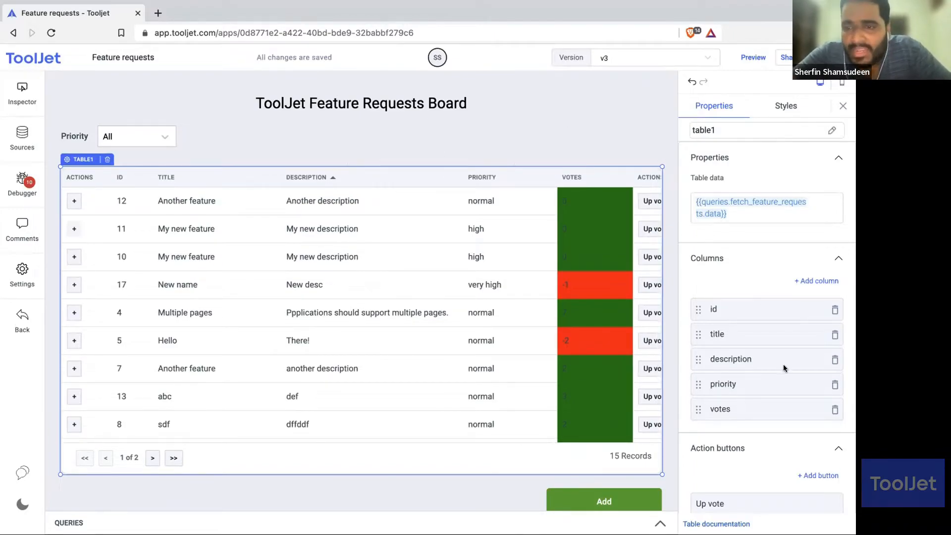
scroll(781, 373, "down", 2)
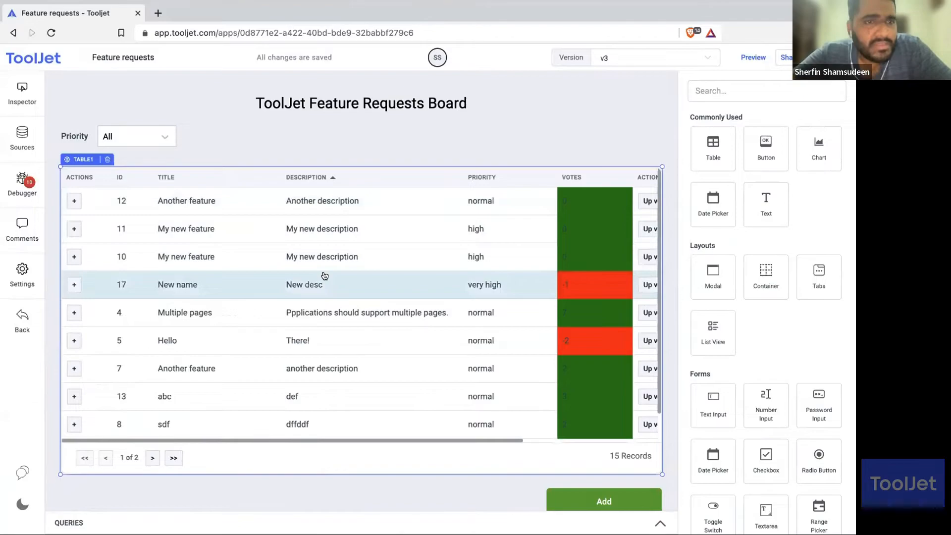
Step: Filter the feature requests table by Low priority
left_click(127, 133)
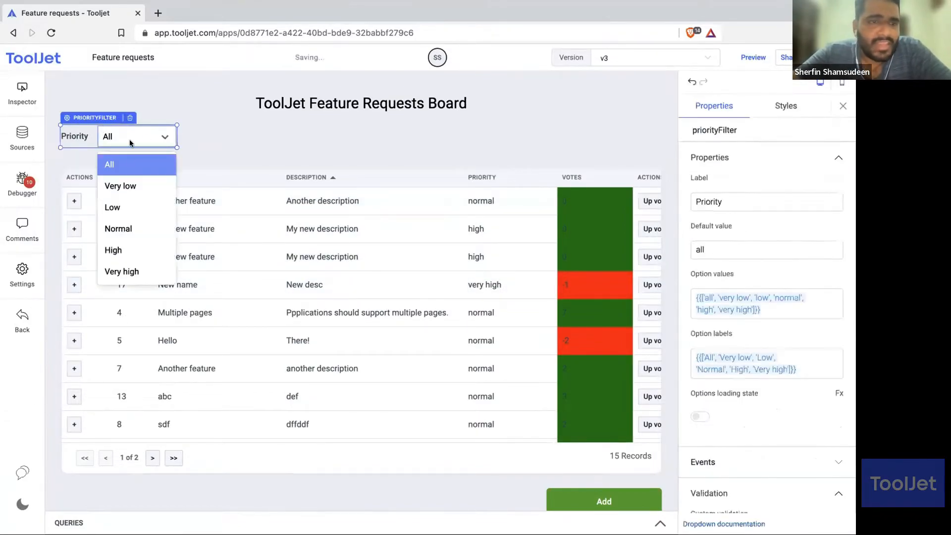
left_click(113, 206)
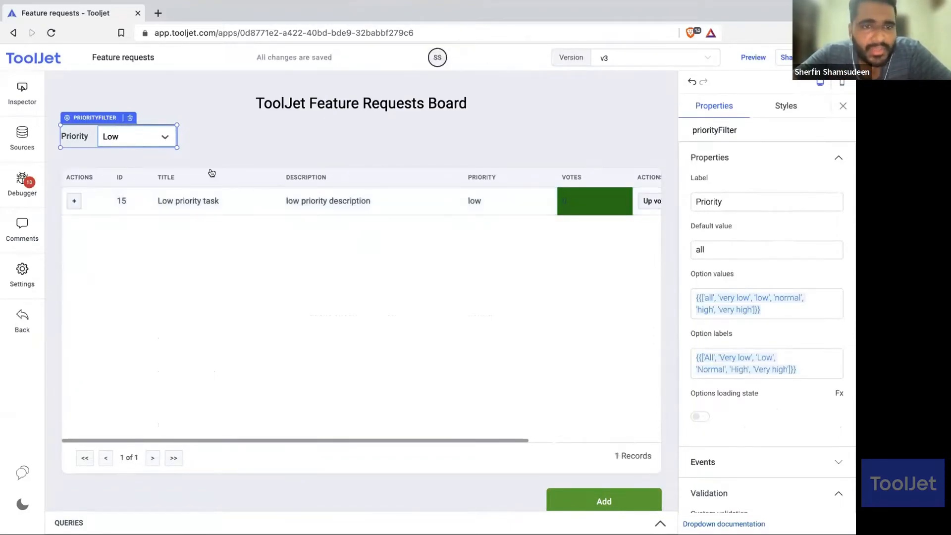
left_click(160, 142)
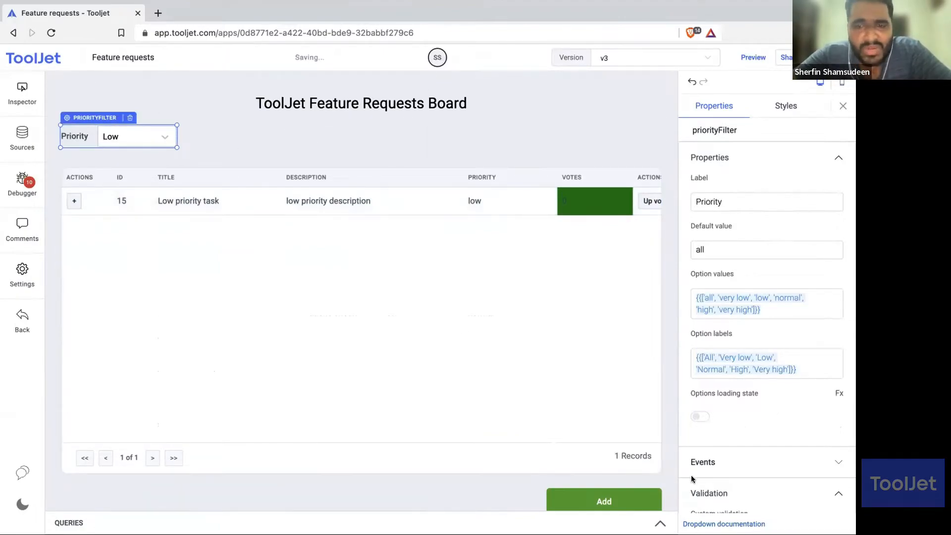
Step: Examine how the fetch_feature_requests query uses components.priorityFilter.value in its WHERE clause
left_click(660, 524)
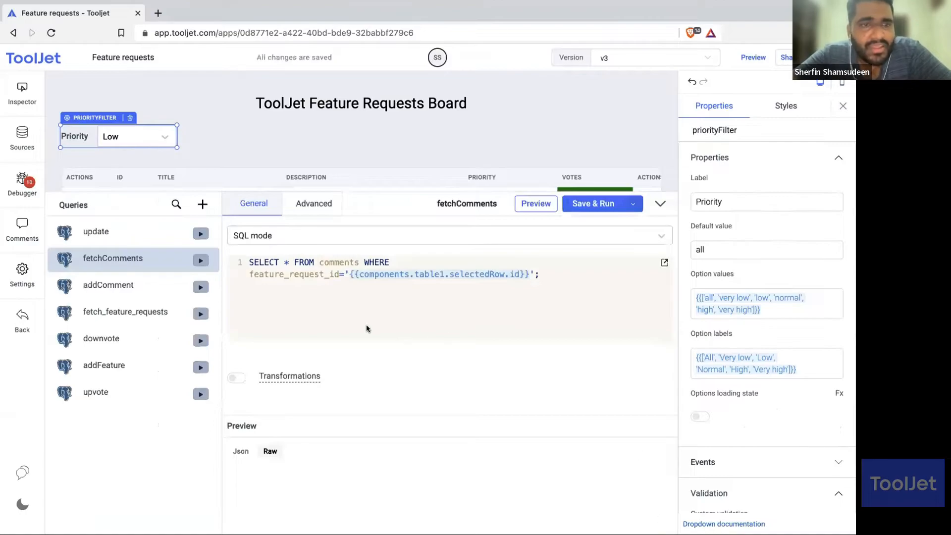
left_click(105, 317)
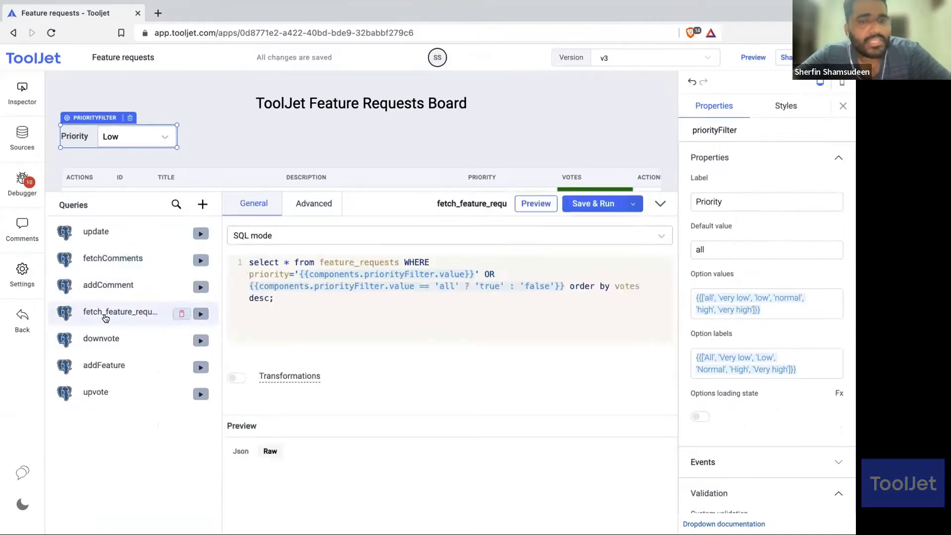
left_click(131, 316)
scroll(399, 149, "down", 3)
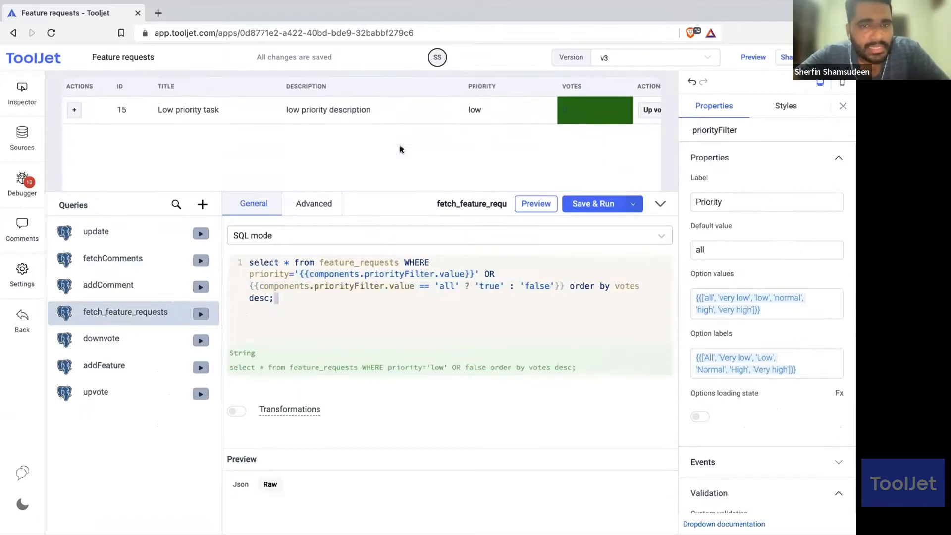
left_click_drag(291, 292, 290, 290)
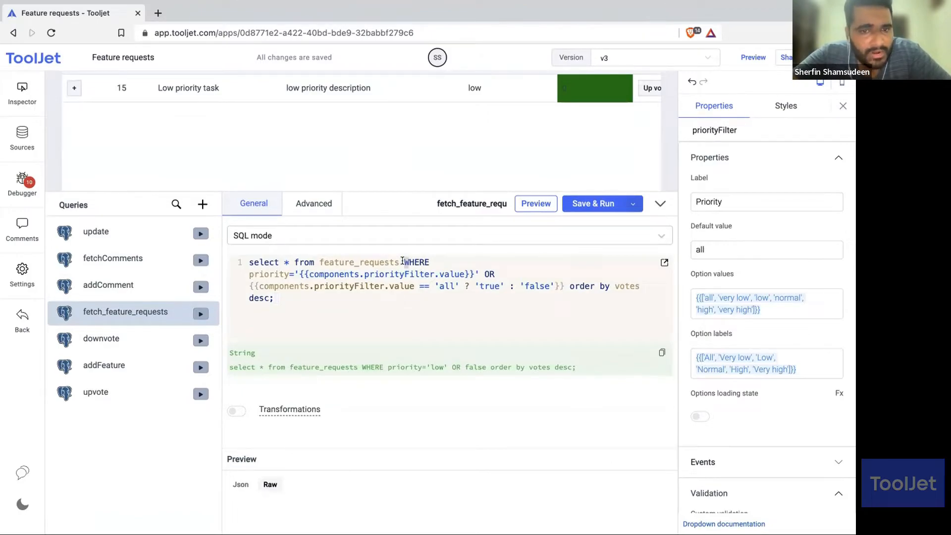
left_click_drag(403, 262, 474, 275)
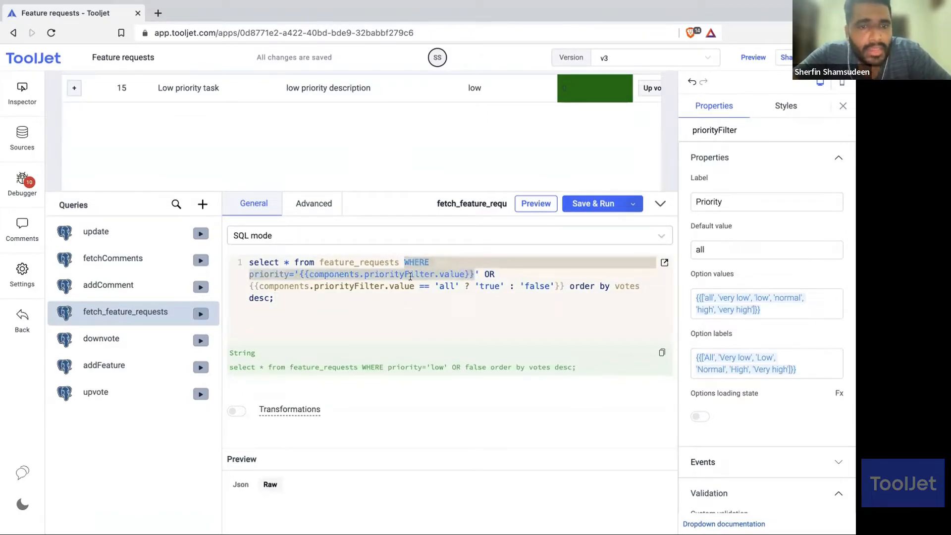
left_click(313, 274)
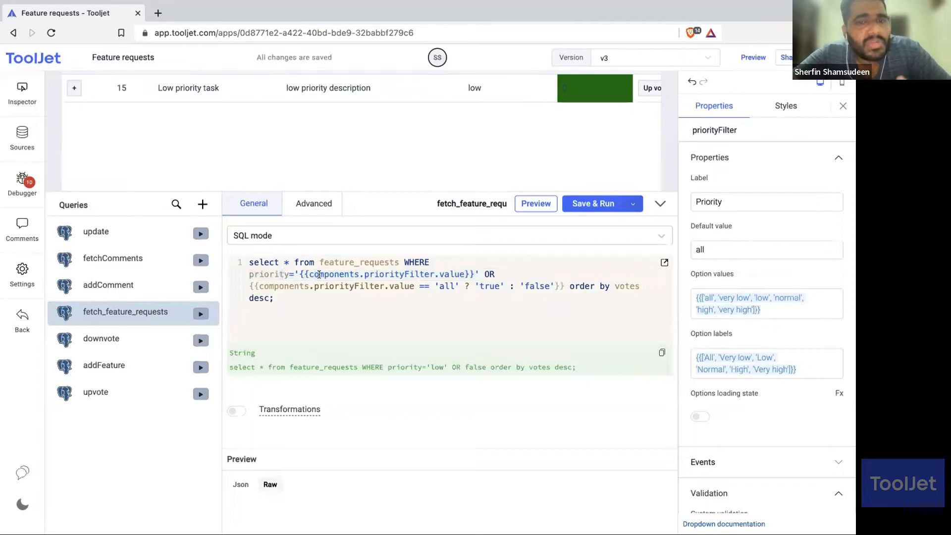
left_click_drag(304, 274, 464, 275)
scroll(312, 148, "up", 3)
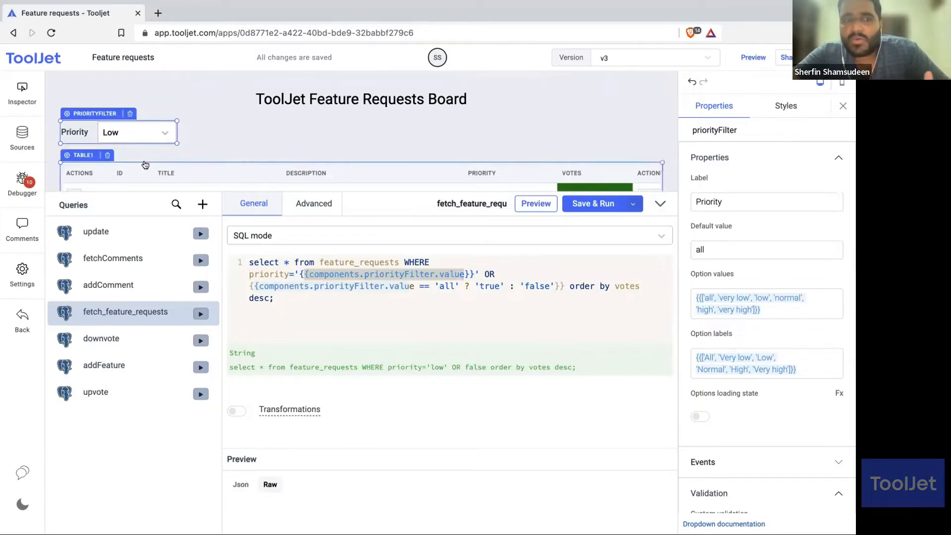
left_click(280, 261)
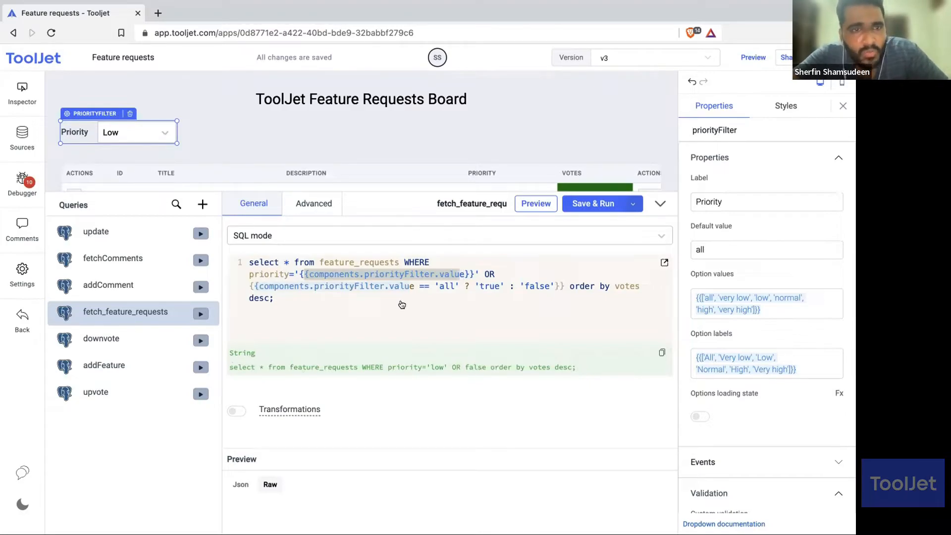
Step: Set the Priority filter to Very low and hide the query editor to view the filtered feature requests
left_click(161, 133)
left_click(137, 182)
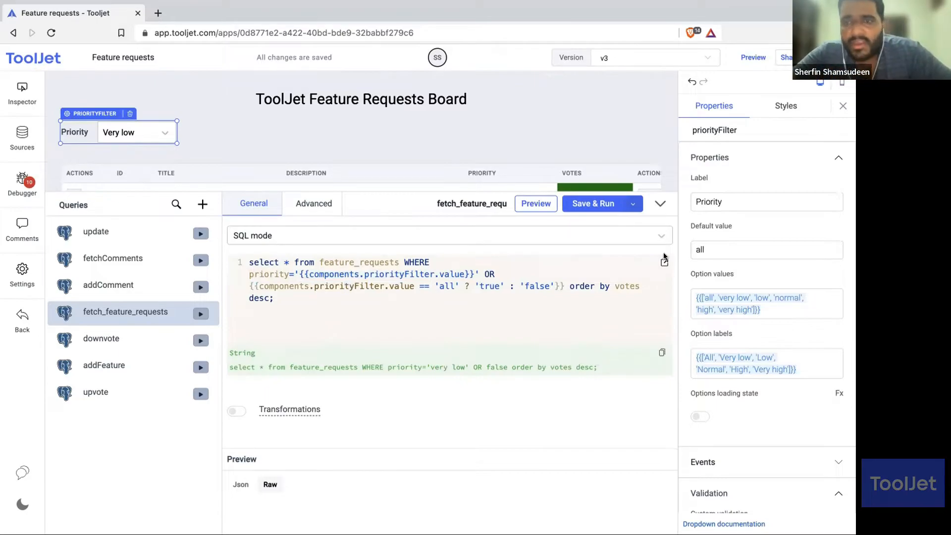
left_click(659, 205)
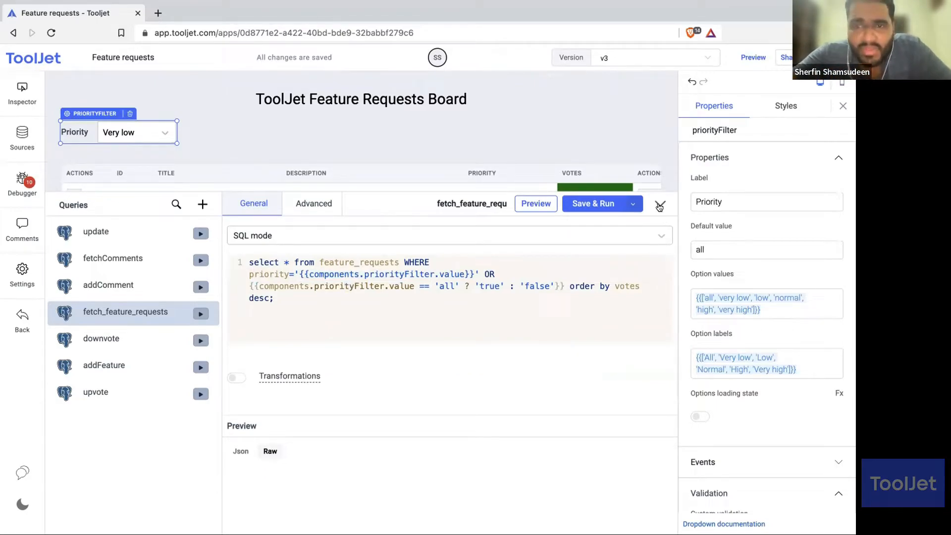
left_click(660, 205)
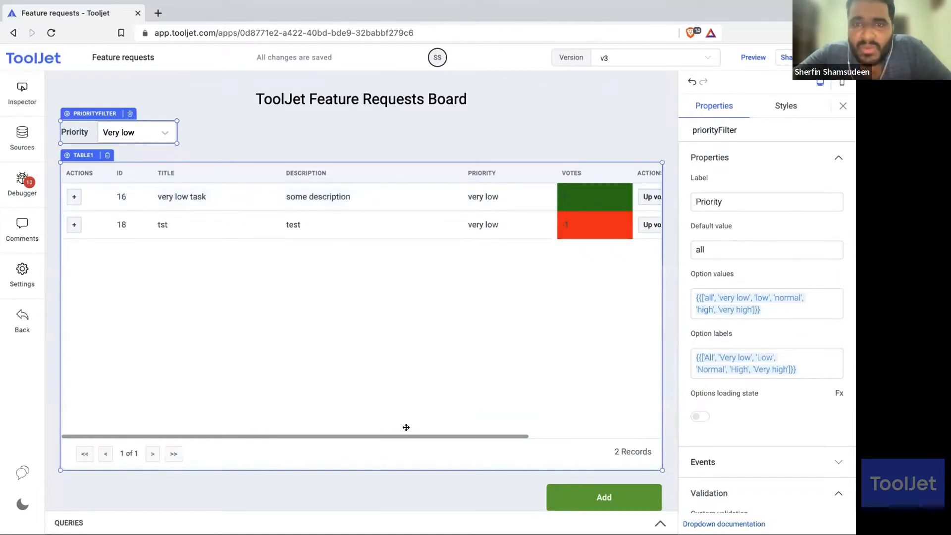
scroll(406, 427, "right", 2)
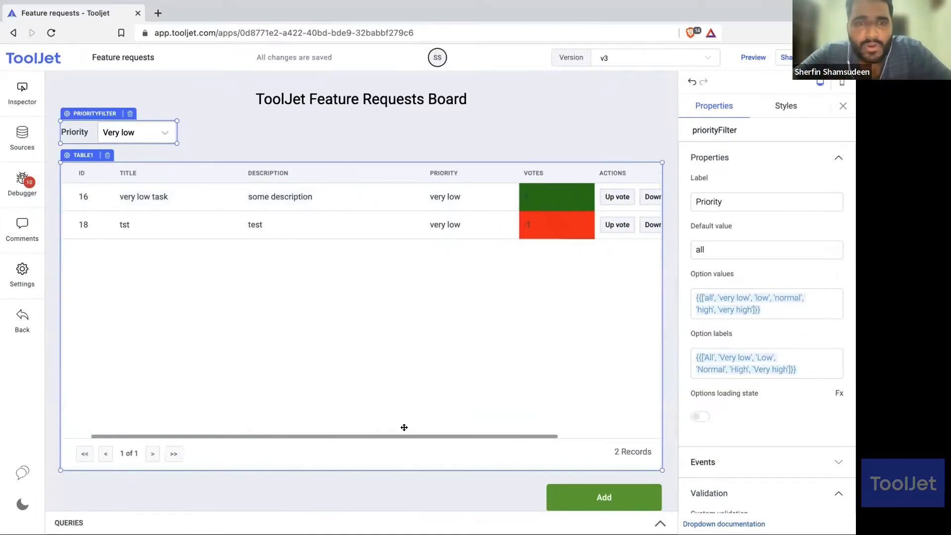
left_click(403, 427)
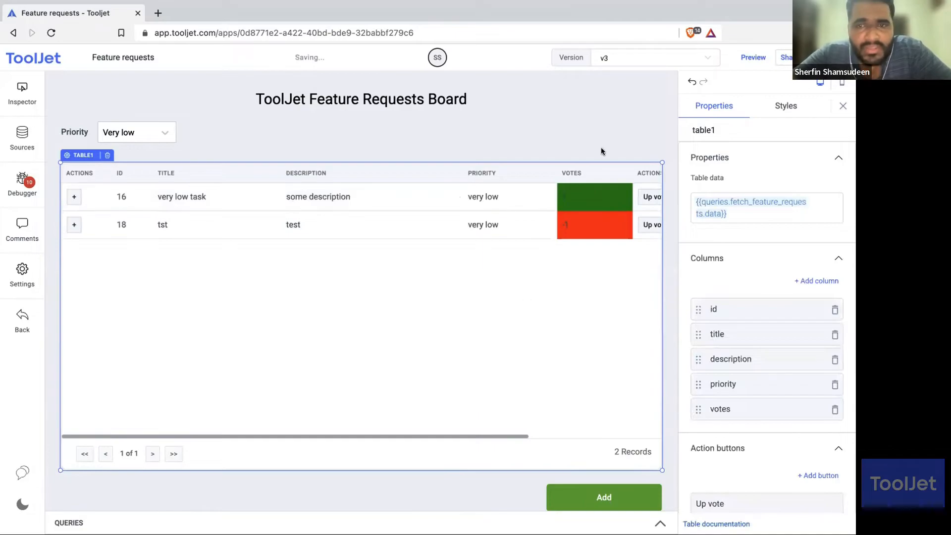
left_click(633, 119)
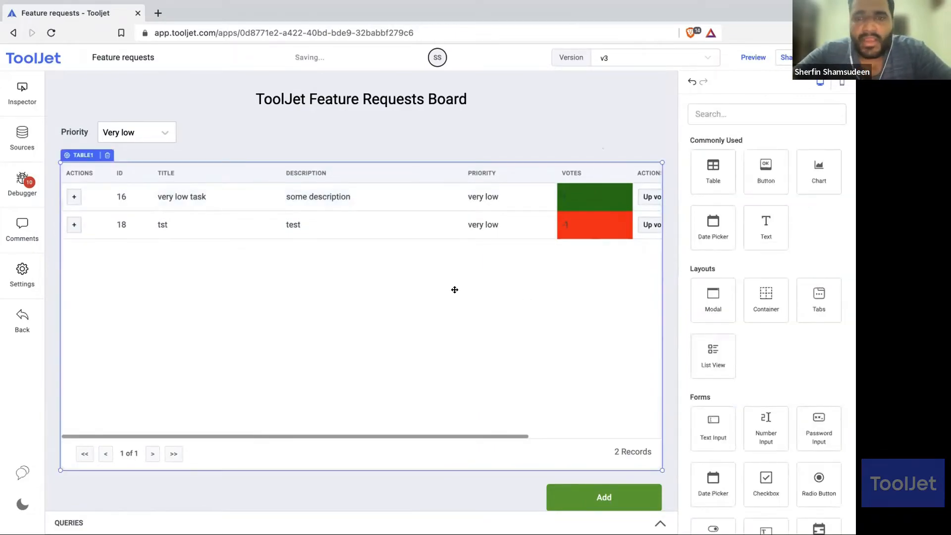
scroll(455, 290, "right", 2)
scroll(455, 290, "left", 2)
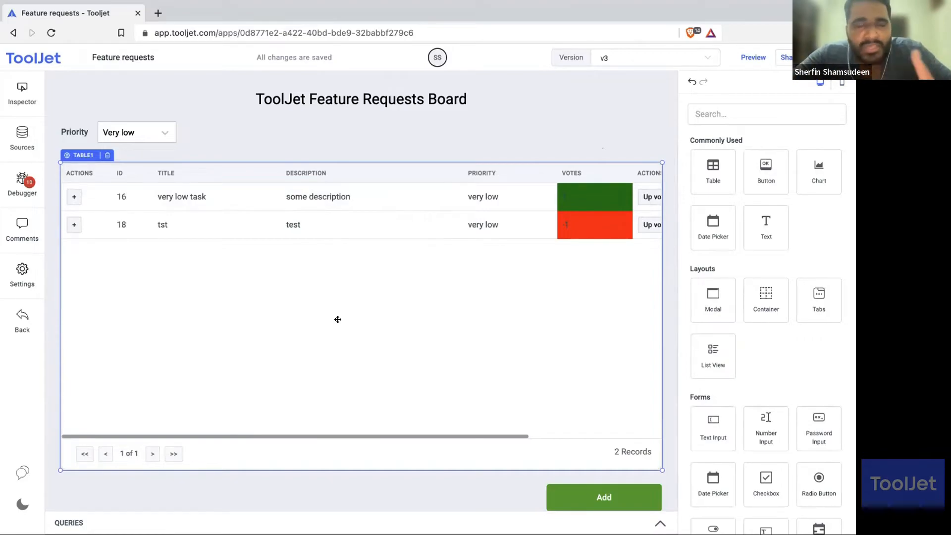
Step: Examine the resolved SQL of the fetch_feature_requests query and hide the query editor
left_click(660, 524)
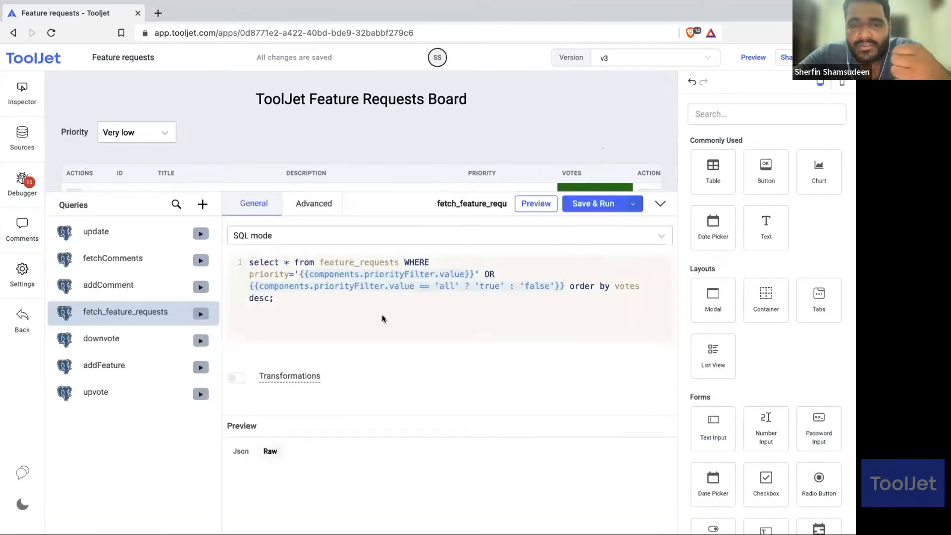
left_click(381, 318)
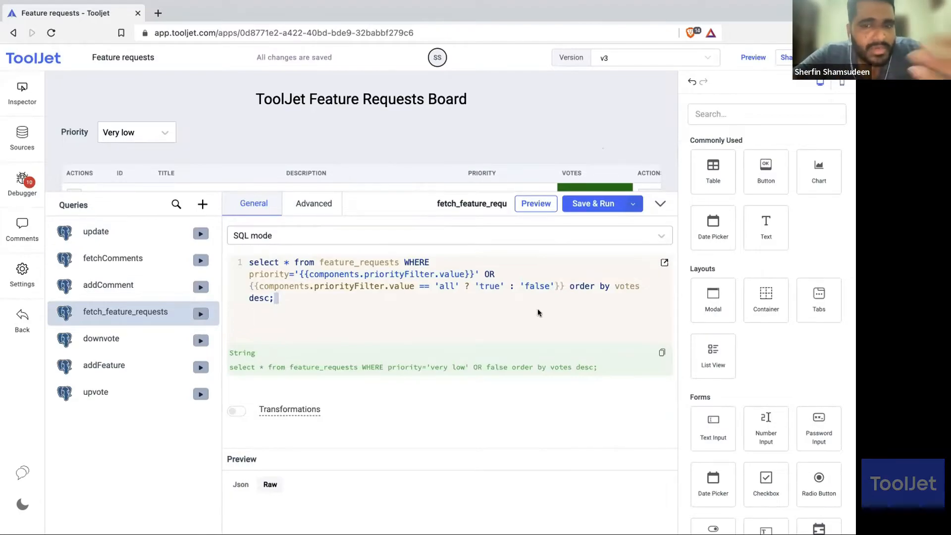
left_click(659, 205)
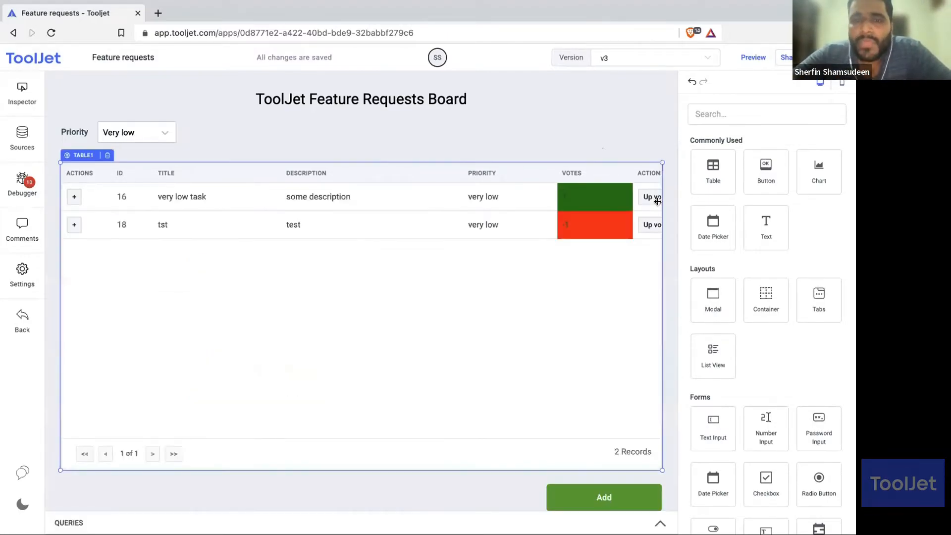
key("ctrl+Right")
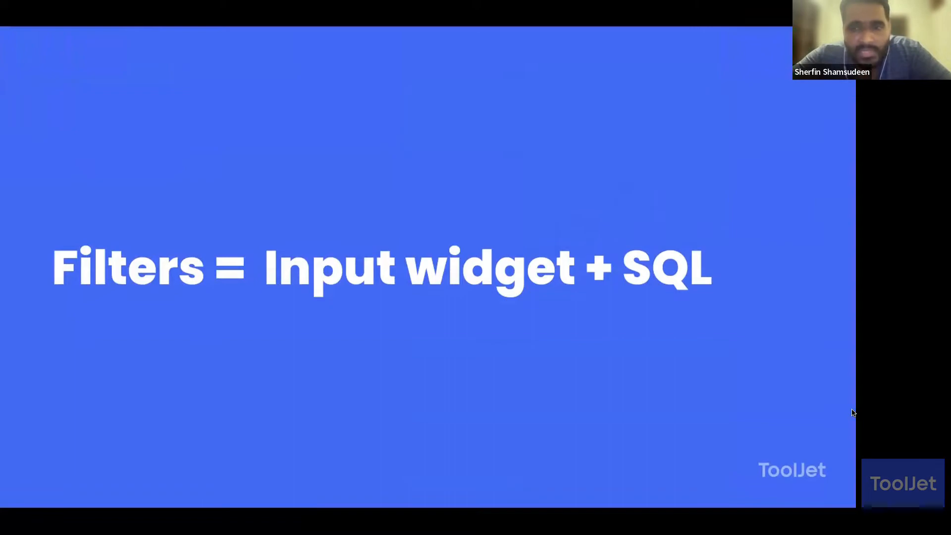
left_click(754, 326)
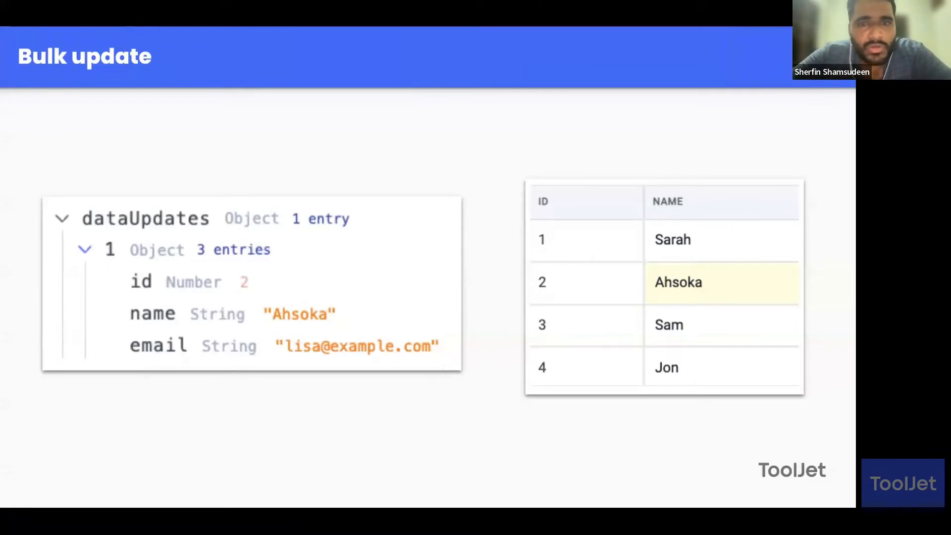
key("ctrl+Left")
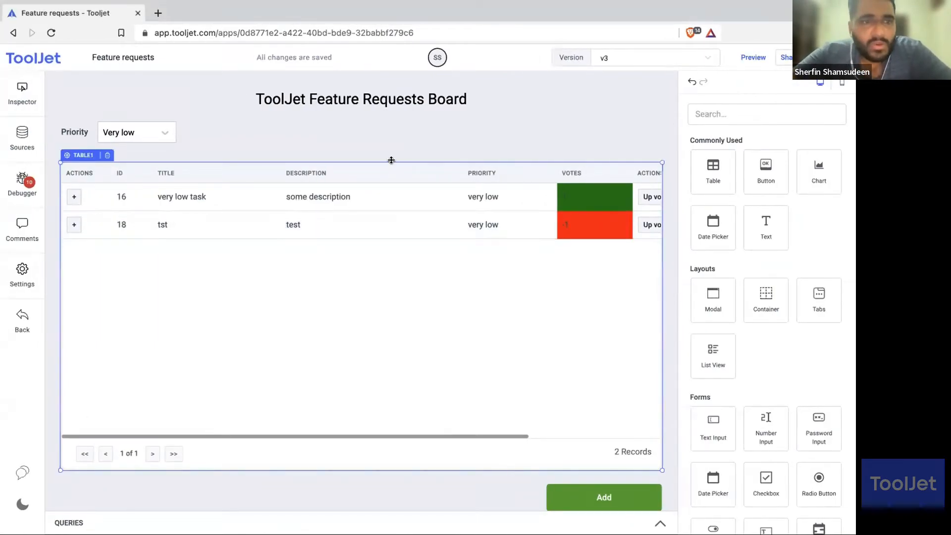
Step: Set the Priority filter to All to list feature requests of every priority
left_click(135, 133)
left_click(129, 155)
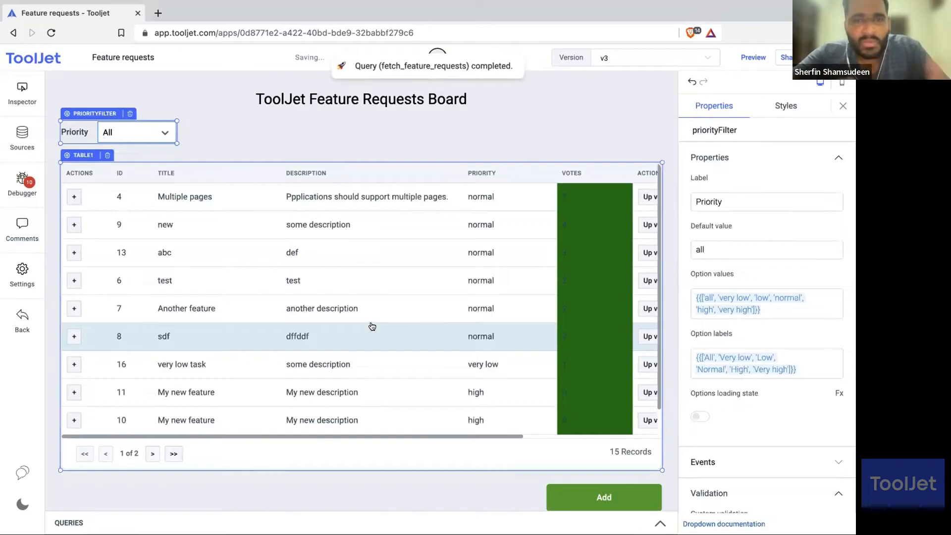
left_click(311, 156)
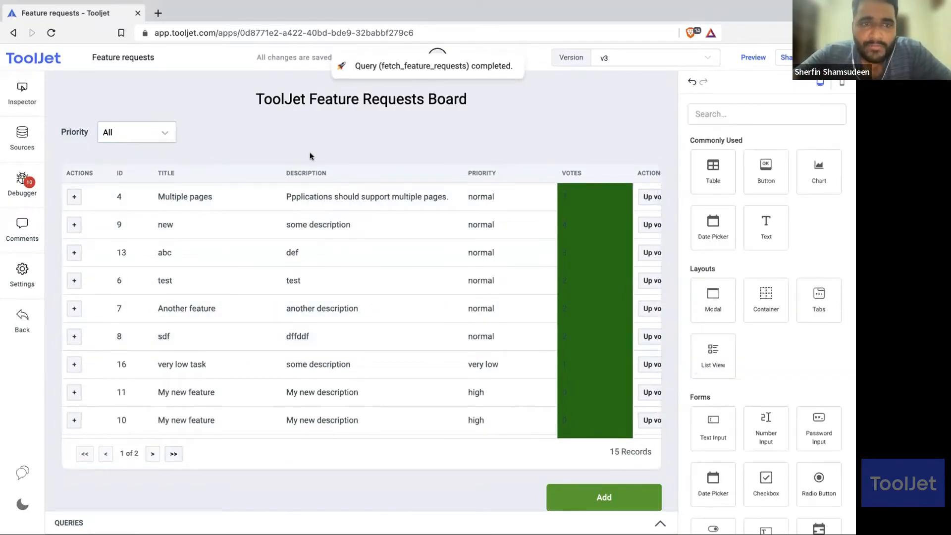
Step: Make the description column of the feature requests table editable and close the column settings
left_click(82, 155)
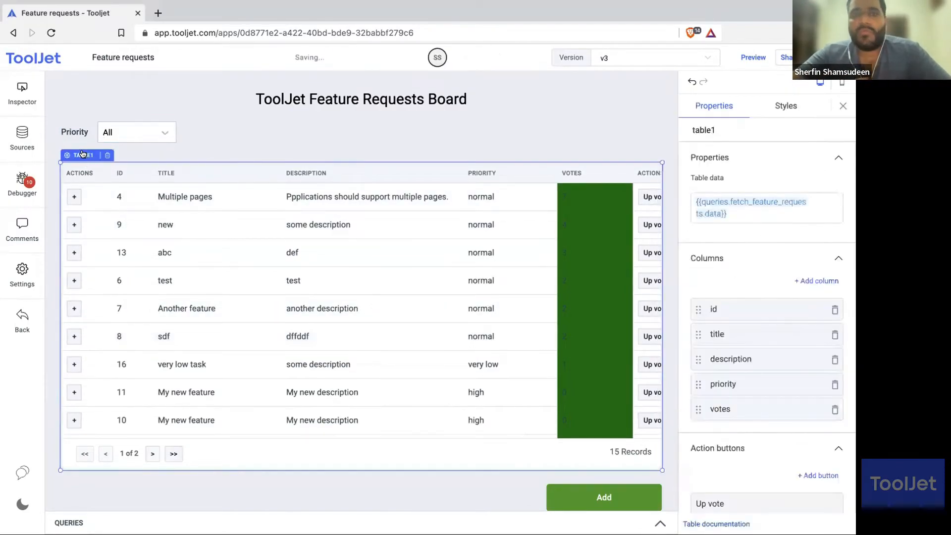
scroll(782, 376, "down", 2)
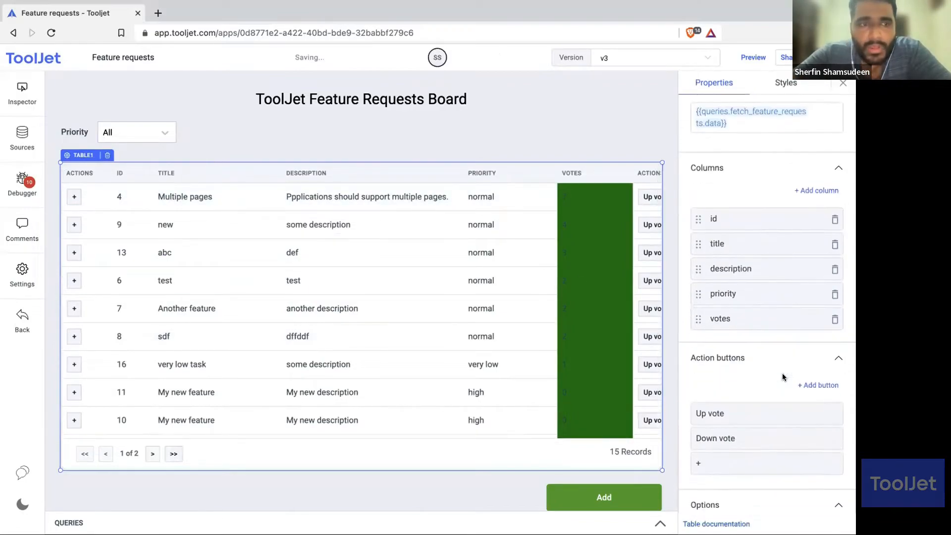
scroll(782, 378, "down", 3)
scroll(781, 378, "up", 2)
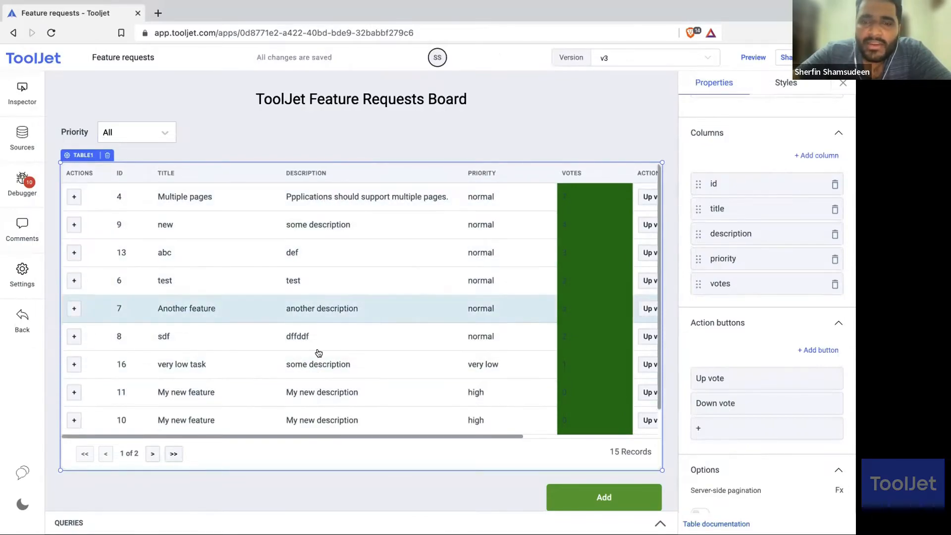
left_click(737, 234)
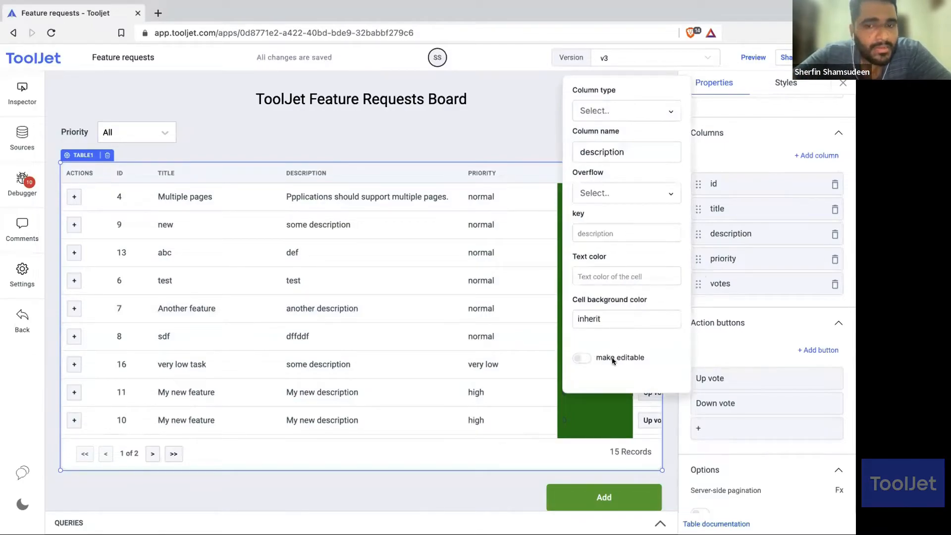
left_click(584, 358)
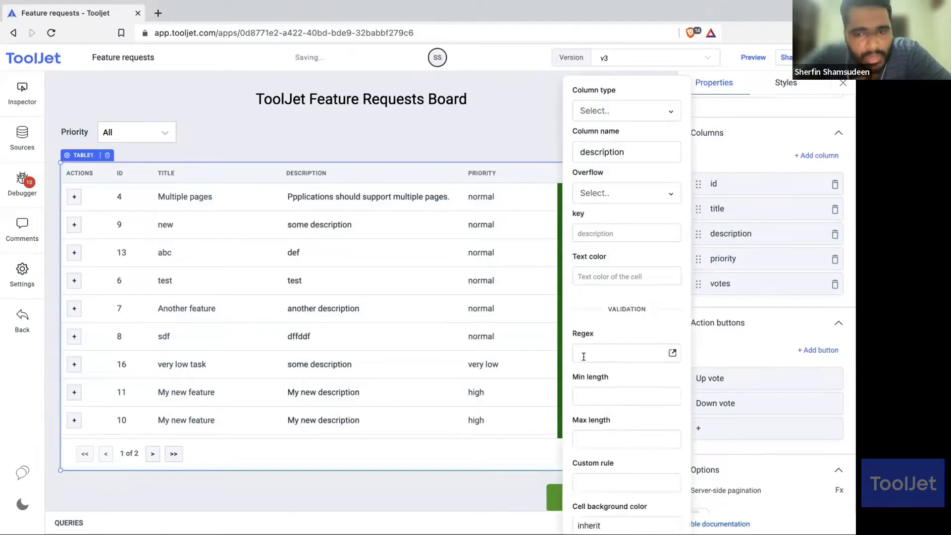
left_click(425, 494)
Step: Replace the description of the feature request with ID 9 with "Awesome description"
left_click(366, 254)
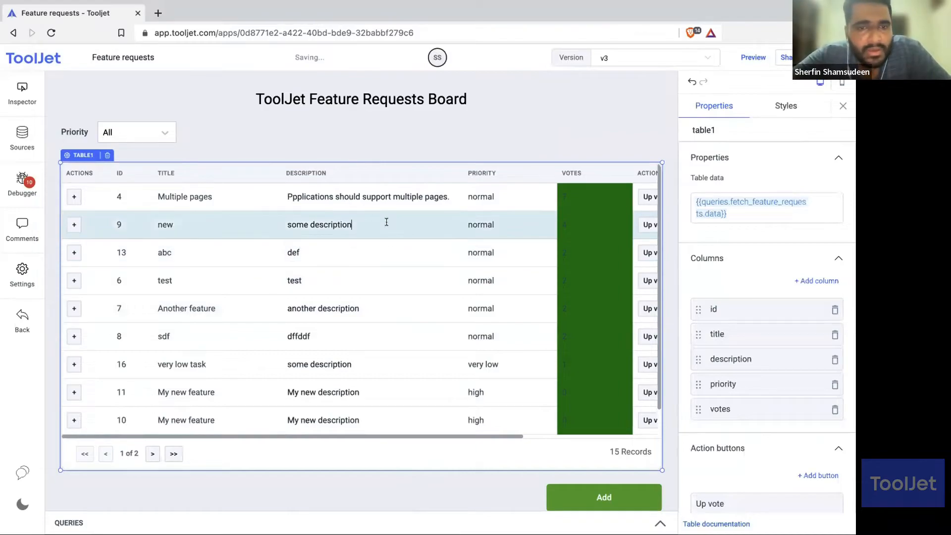
scroll(374, 312, "down", 1)
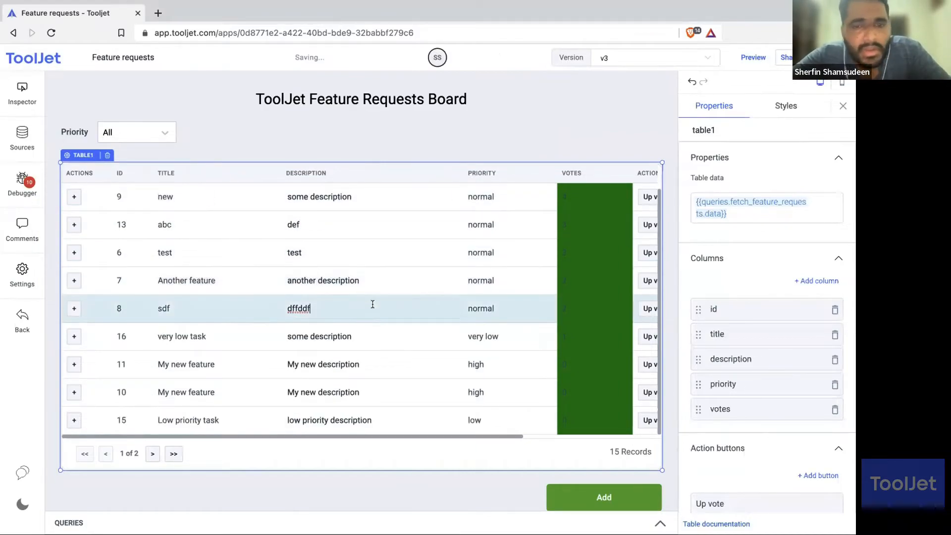
scroll(373, 313, "up", 1)
double_click(375, 222)
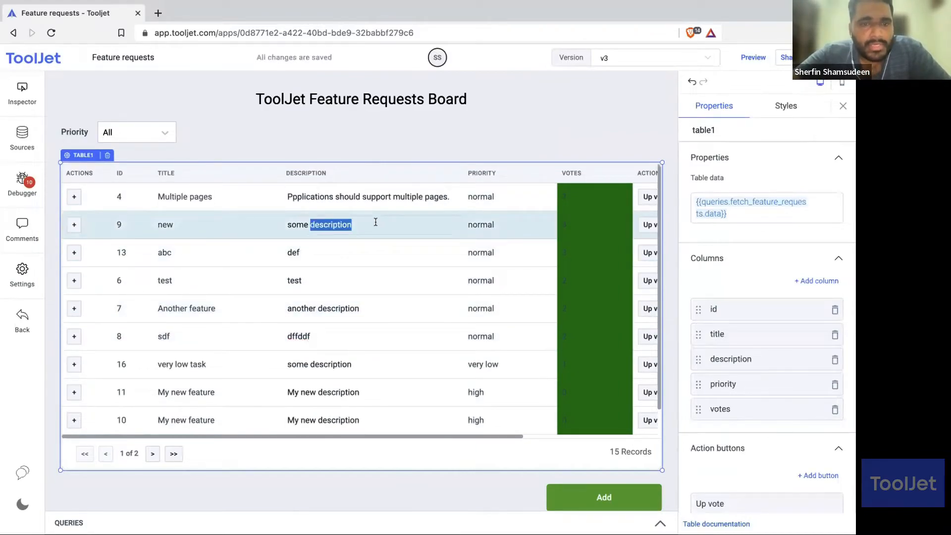
key("ctrl+a")
type("Aw")
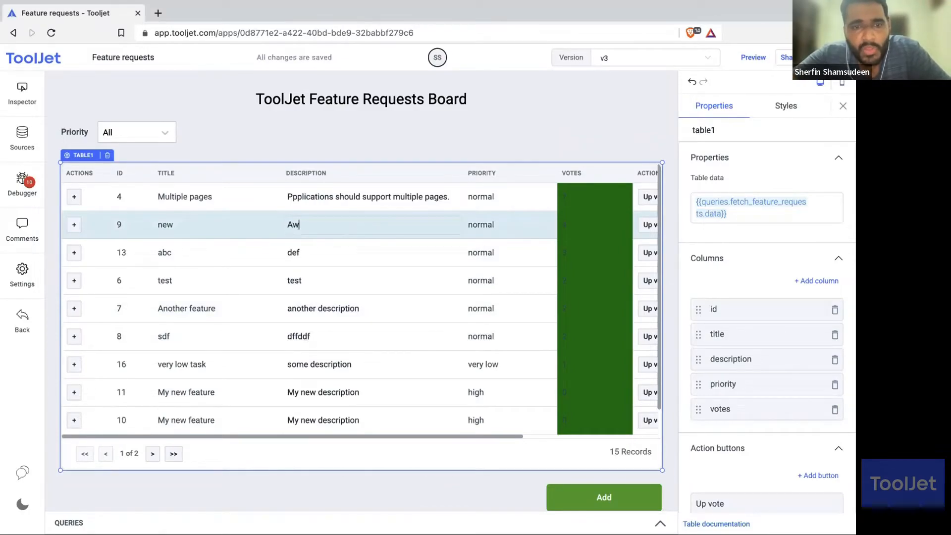
type("esome descrip")
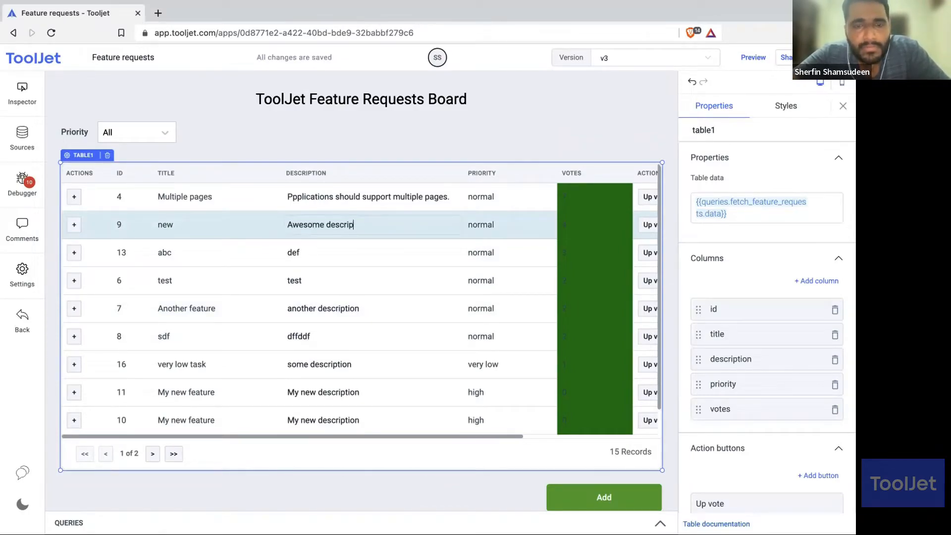
type("tion")
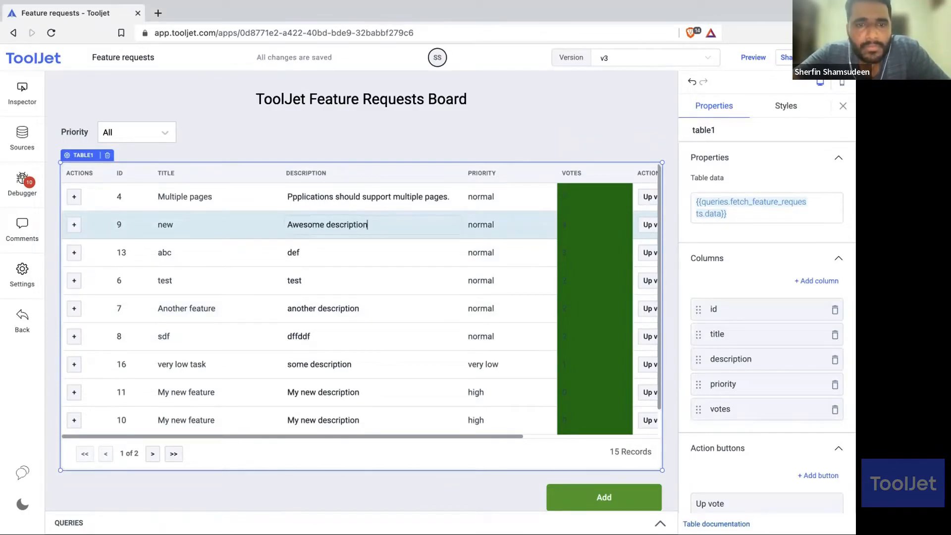
left_click(350, 480)
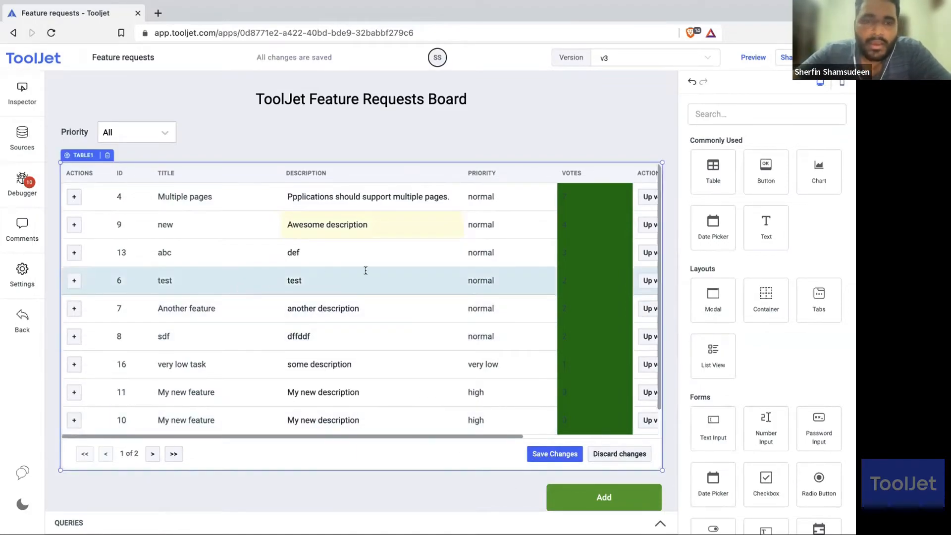
Step: Inspect the entry under table1's dataUpdates in the Inspector to examine the edited row's fields
left_click(20, 99)
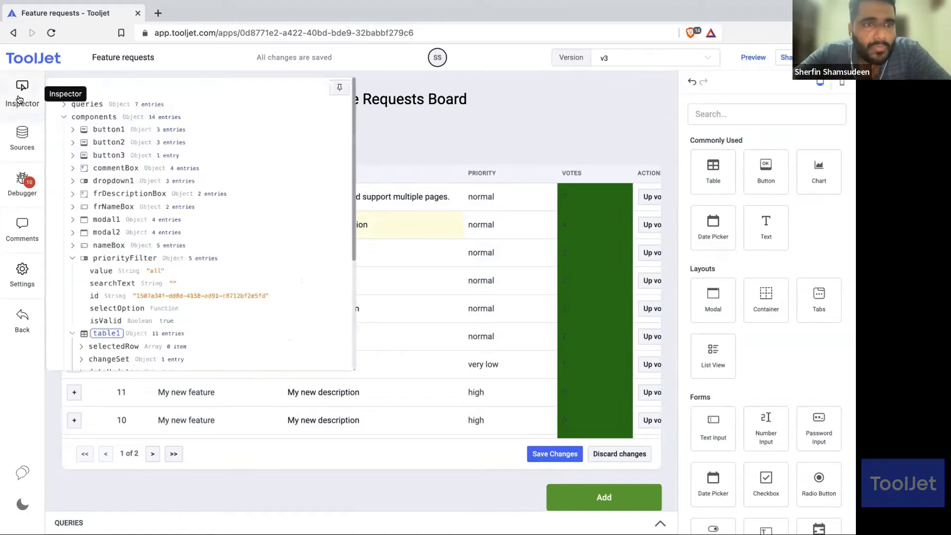
scroll(95, 240, "down", 4)
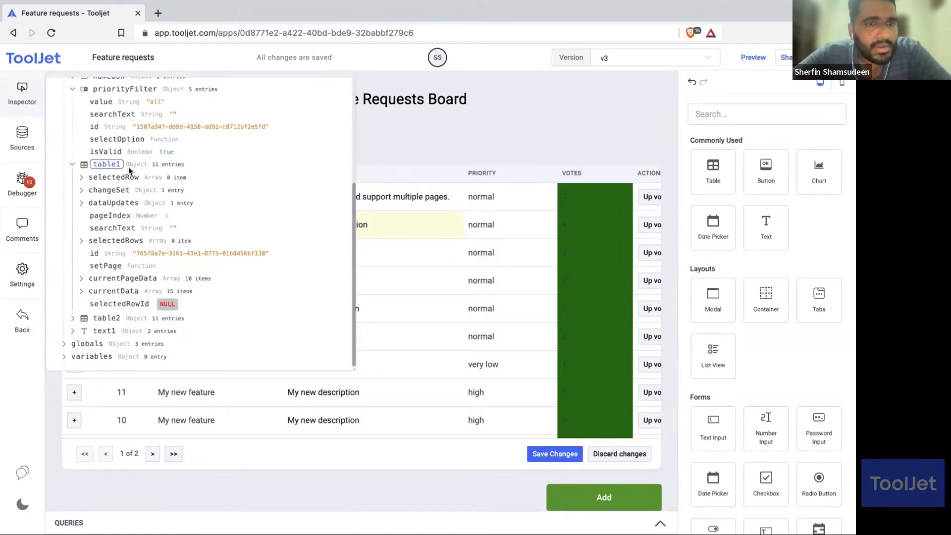
left_click(104, 202)
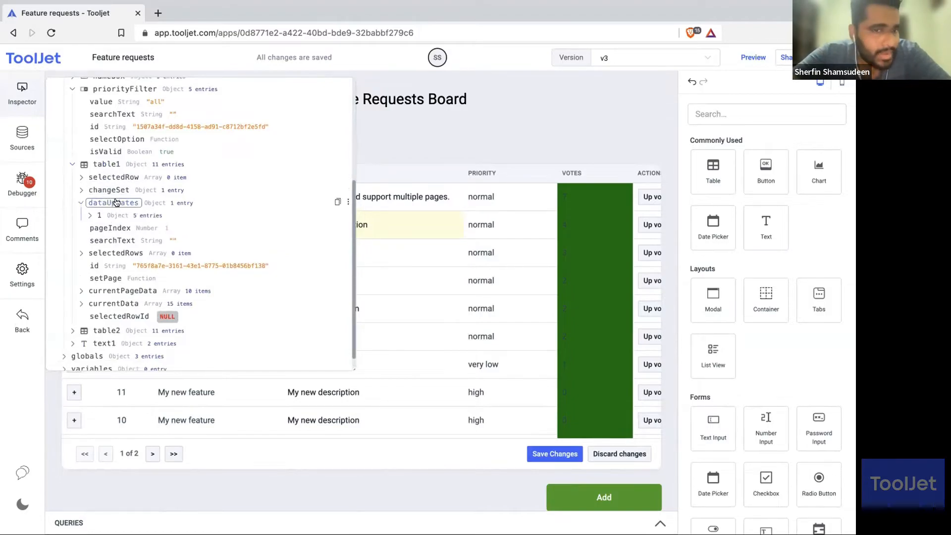
left_click(99, 216)
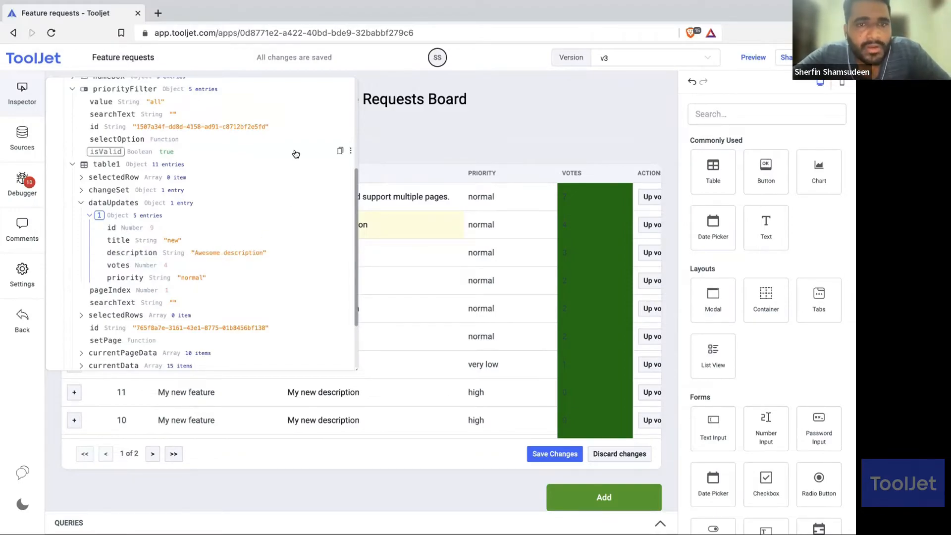
scroll(307, 129, "up", 4)
scroll(227, 211, "down", 5)
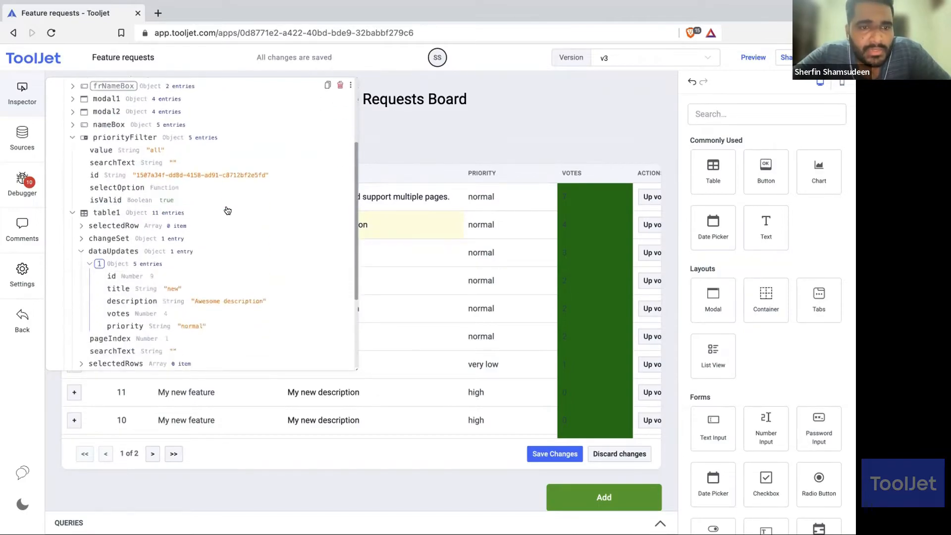
Step: Extend the description of feature request ID 9 to "Awesome description fd", check it in dataUpdates, and close the Inspector
left_click(403, 225)
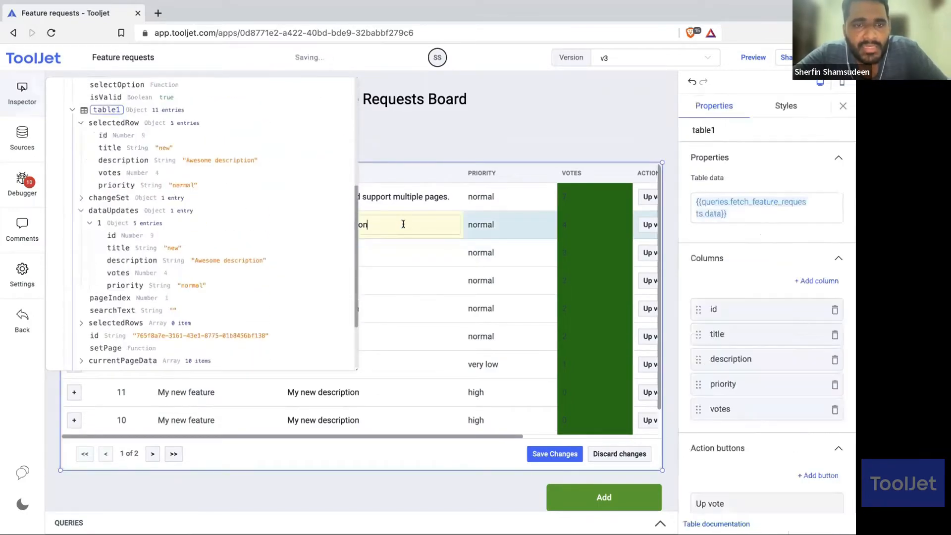
type("fd")
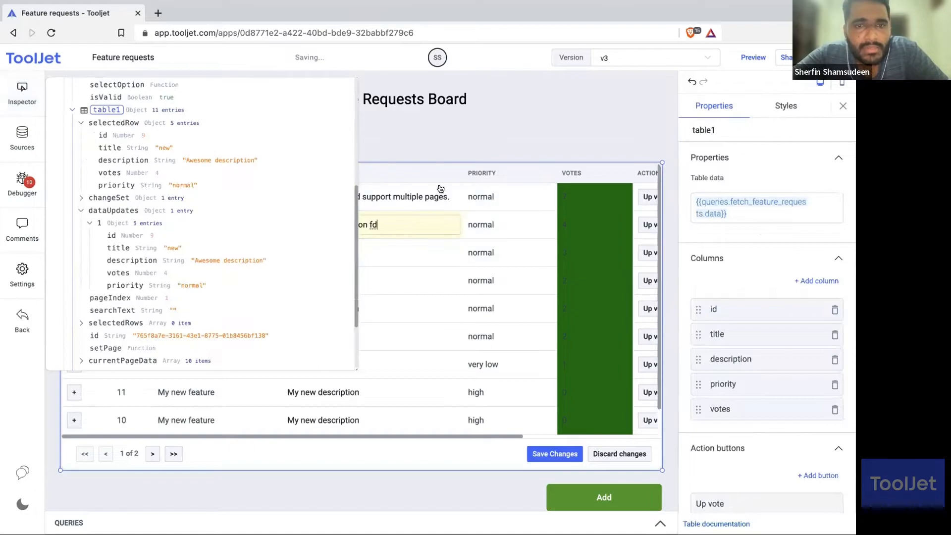
left_click(441, 141)
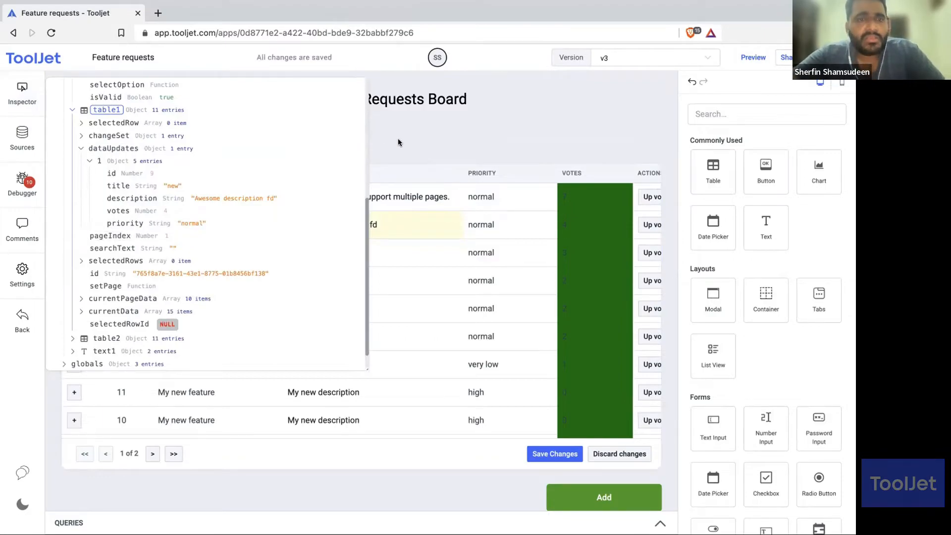
scroll(325, 150, "up", 5)
left_click(352, 90)
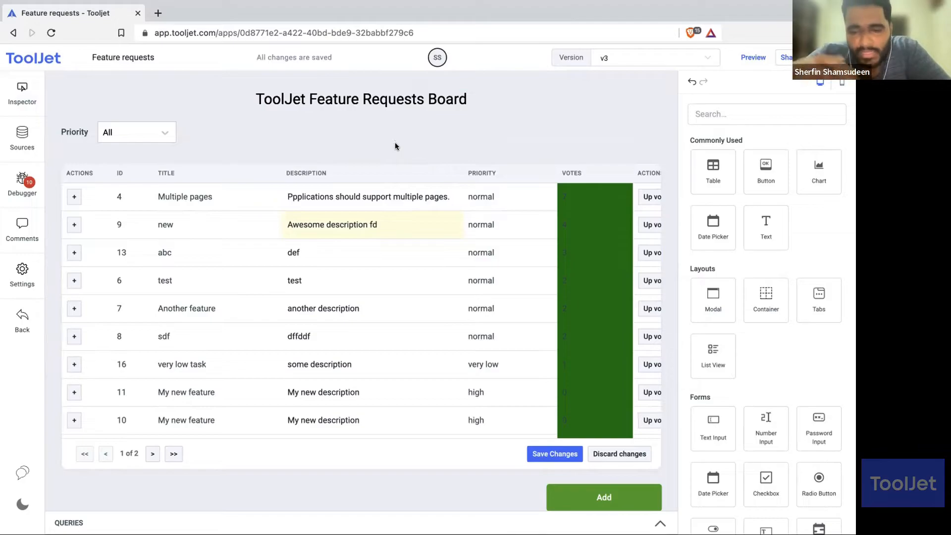
left_click(22, 88)
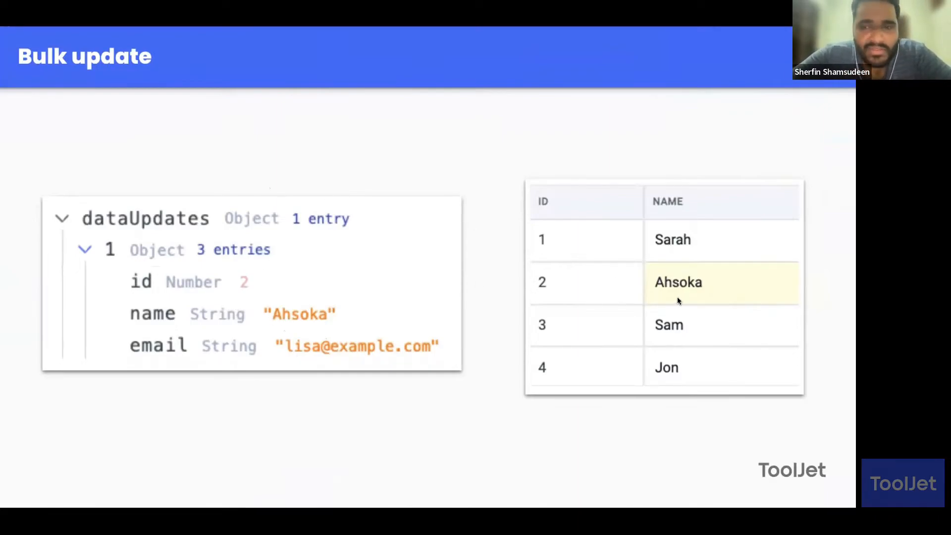
key("Right")
key("Left")
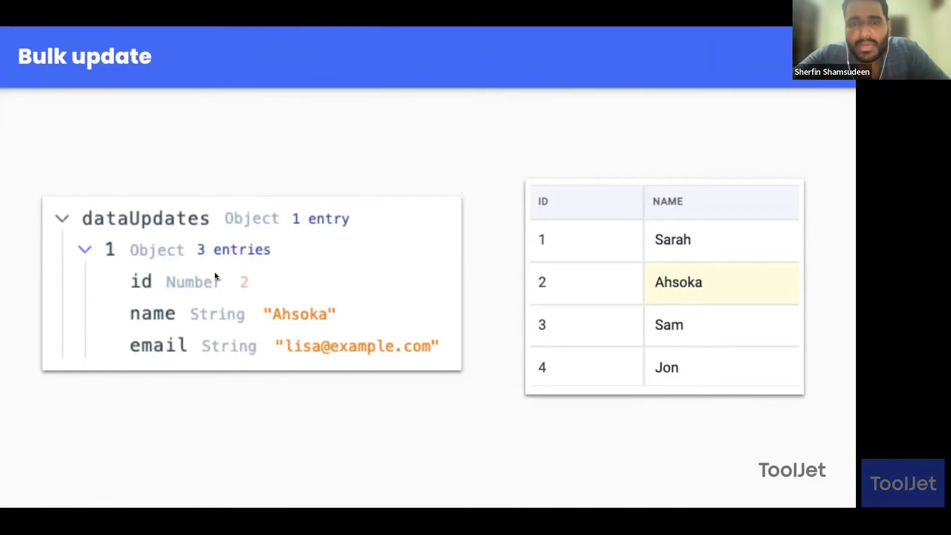
Step: Switch back to the ToolJet editor and change feature request ID 7's description to "yet another description"
key("ctrl+Left")
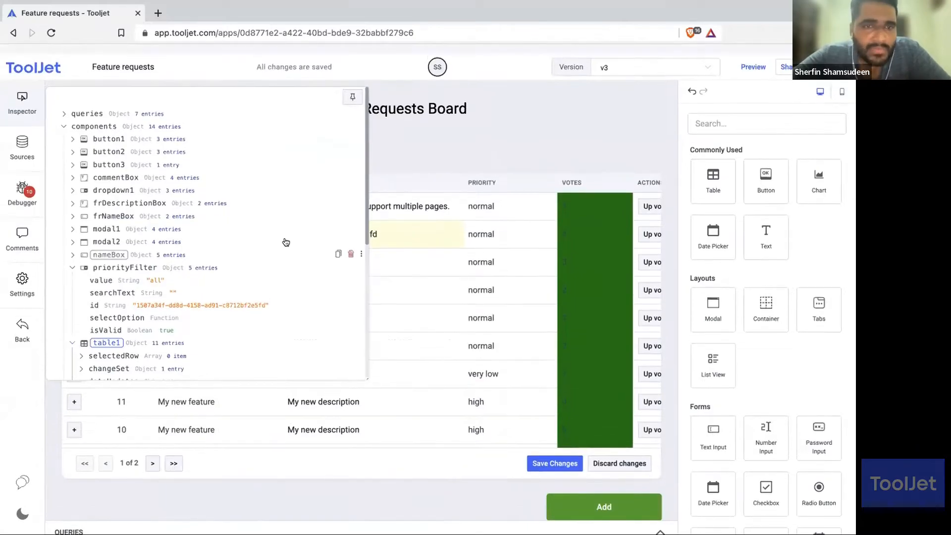
left_click(405, 153)
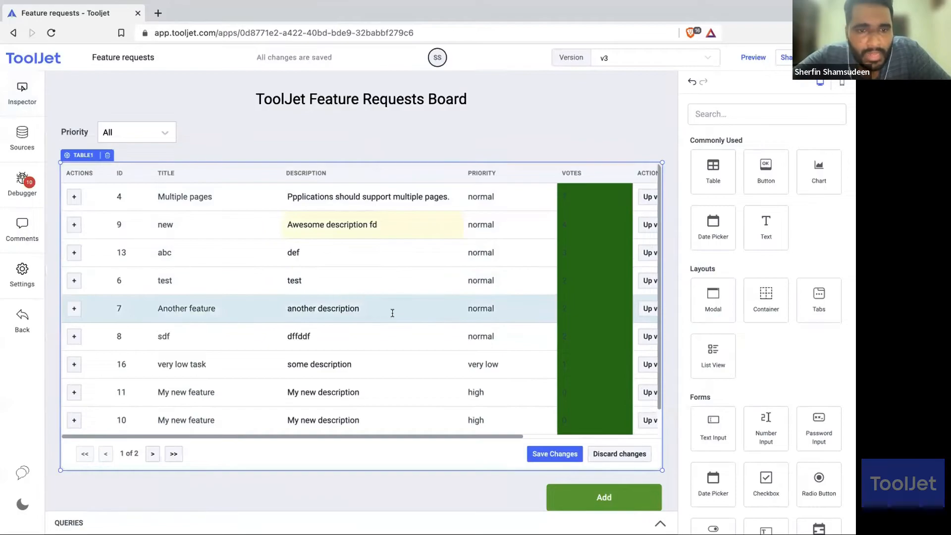
left_click(316, 310)
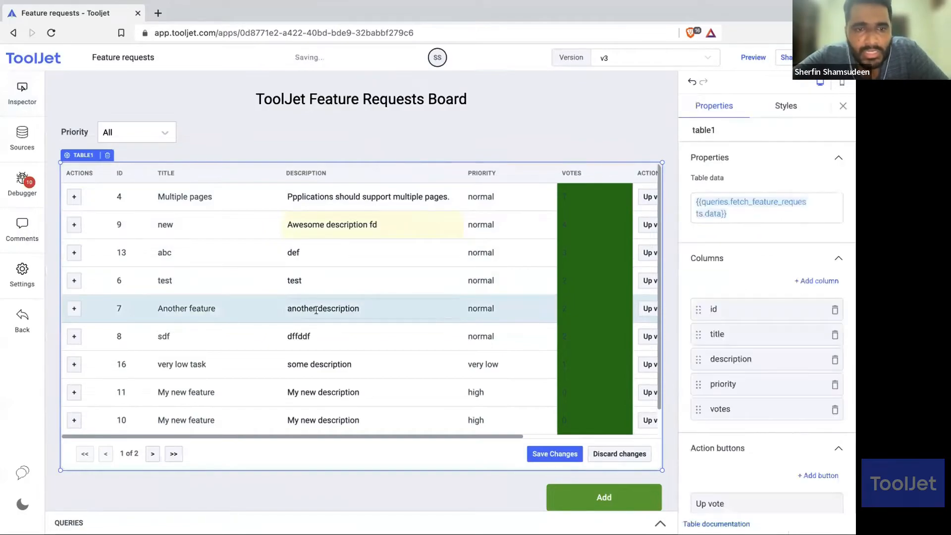
left_click(287, 309)
type("yet")
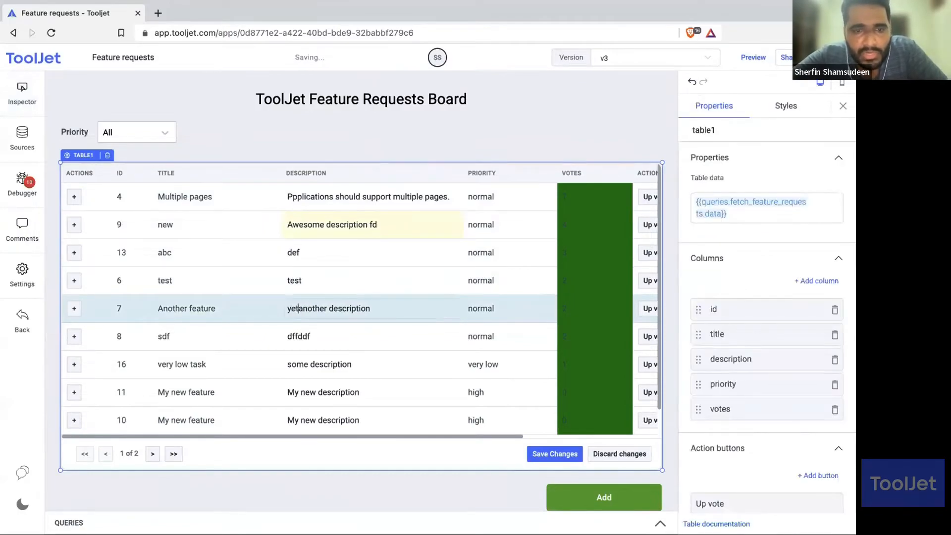
left_click(417, 152)
Step: Start a new PostgreSQL query and name it newUpdate
left_click(659, 523)
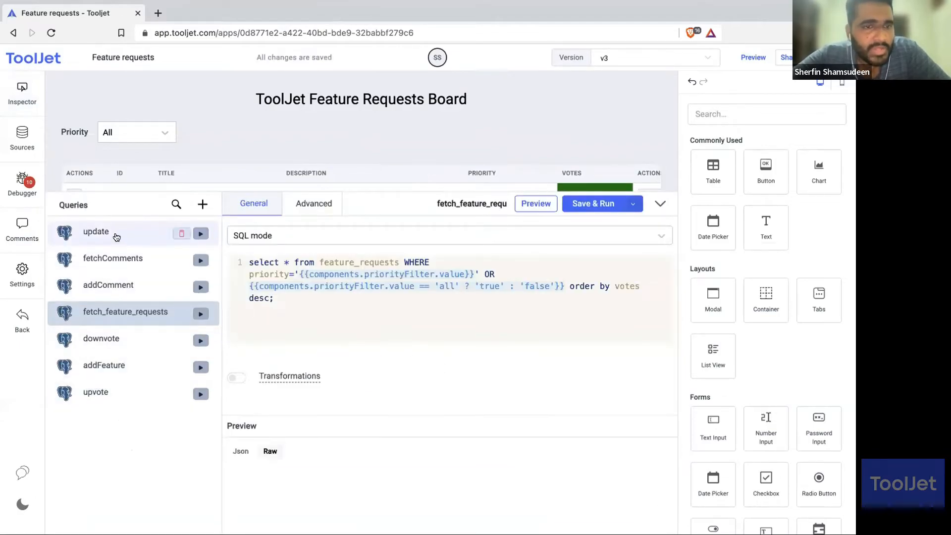
left_click(202, 205)
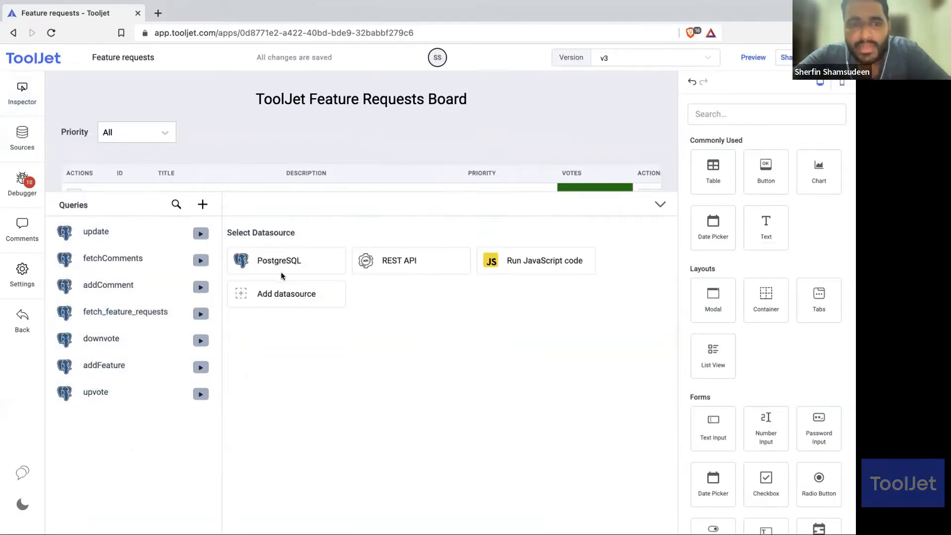
left_click(279, 261)
left_click(487, 201)
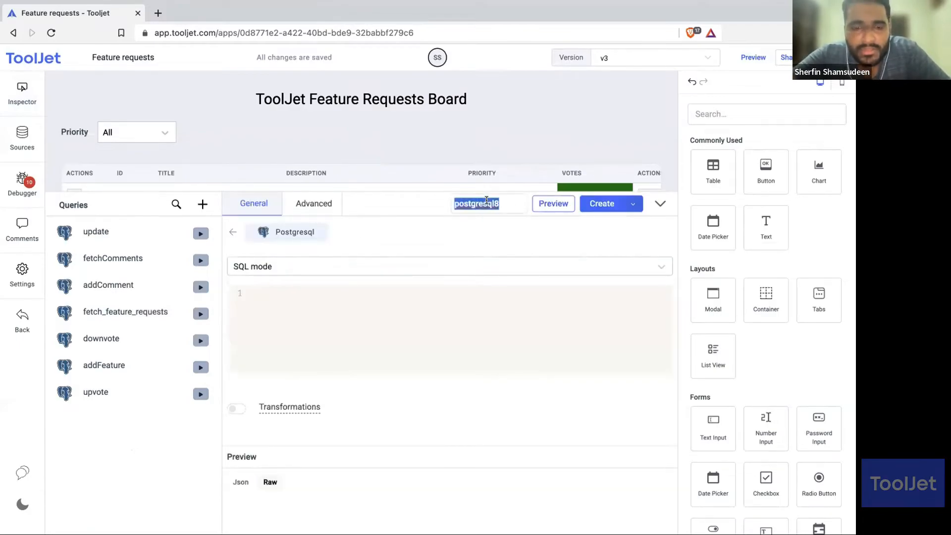
type("newUpdate")
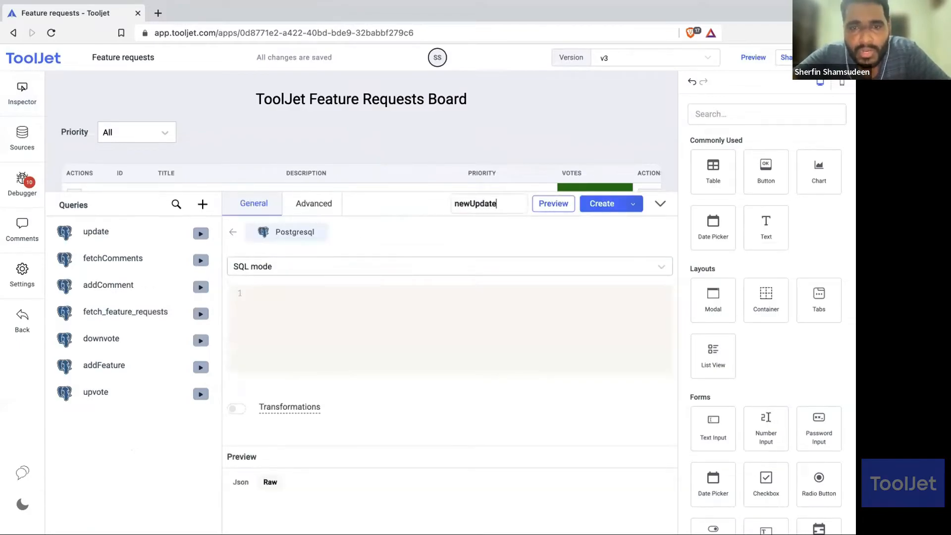
Step: Enter {{components.table1.dataUpdates}} as the SQL content of the newUpdate query
left_click(395, 297)
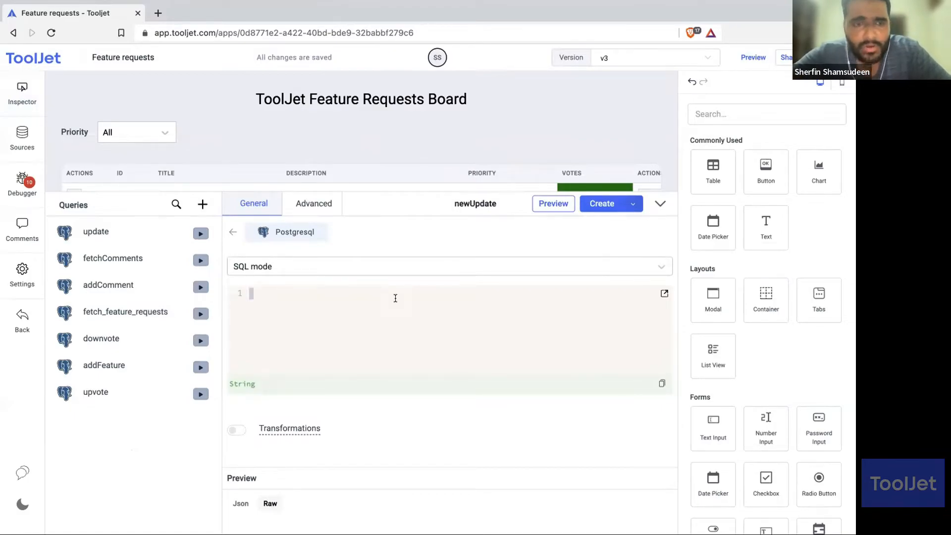
type("{{}}")
key("Left")
key("Left")
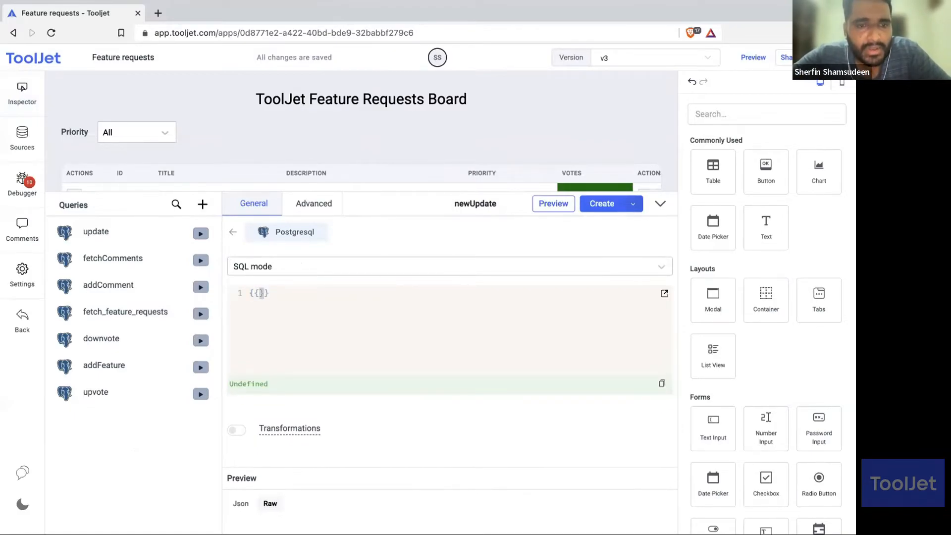
type("table")
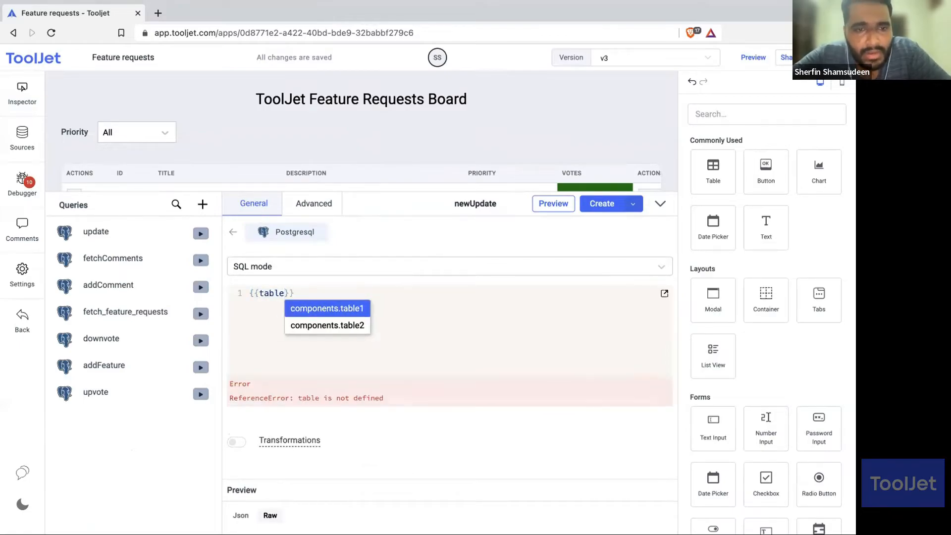
key("Return")
type(".data")
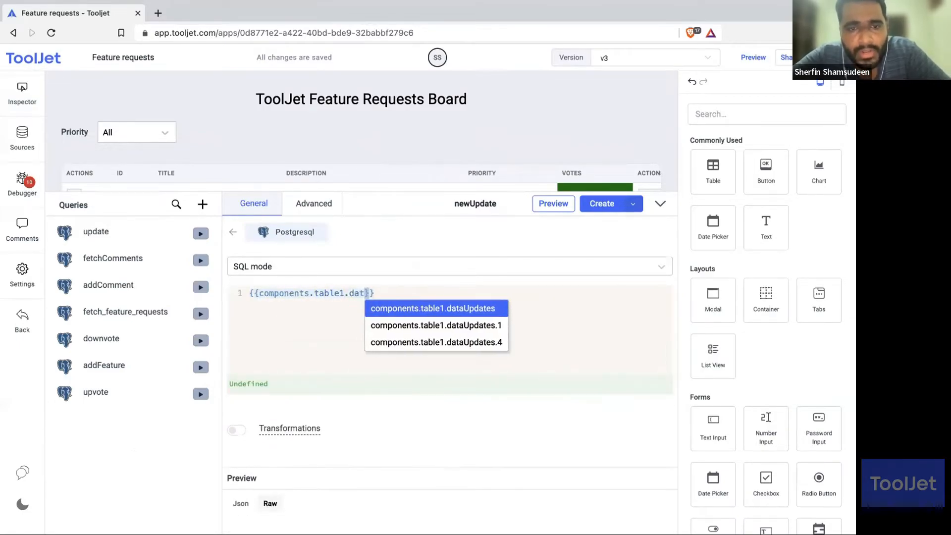
key("Return")
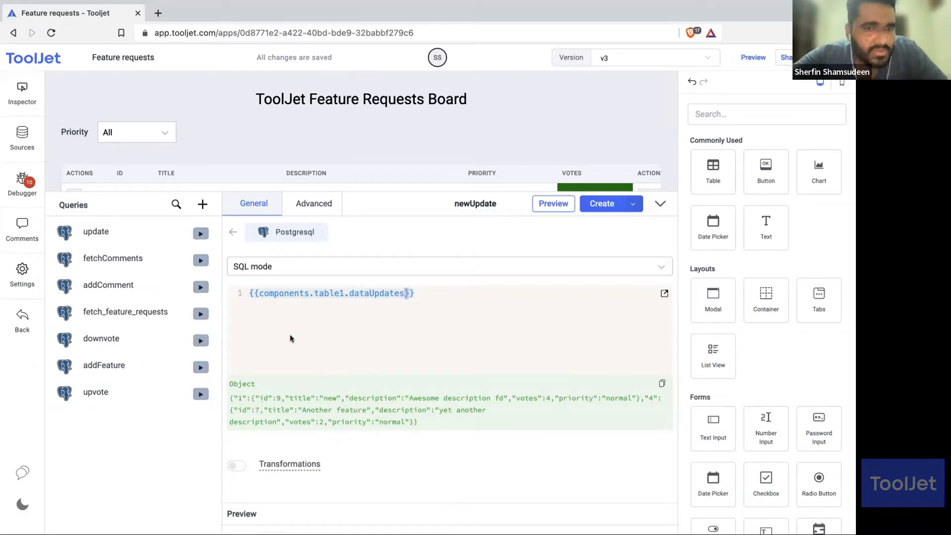
Step: Wrap components.table1.dataUpdates in Object.values() inside the query expression
left_click(259, 293)
type("Object.val")
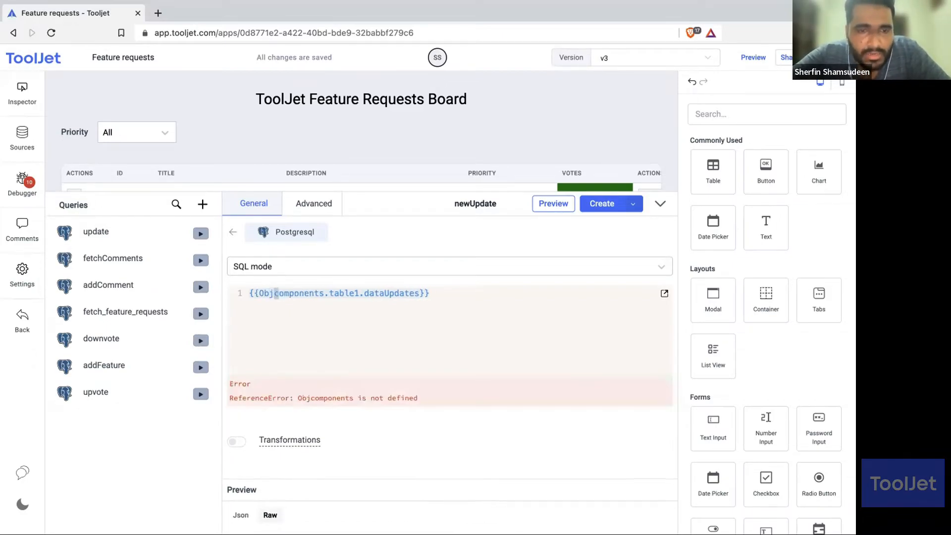
type("ues(")
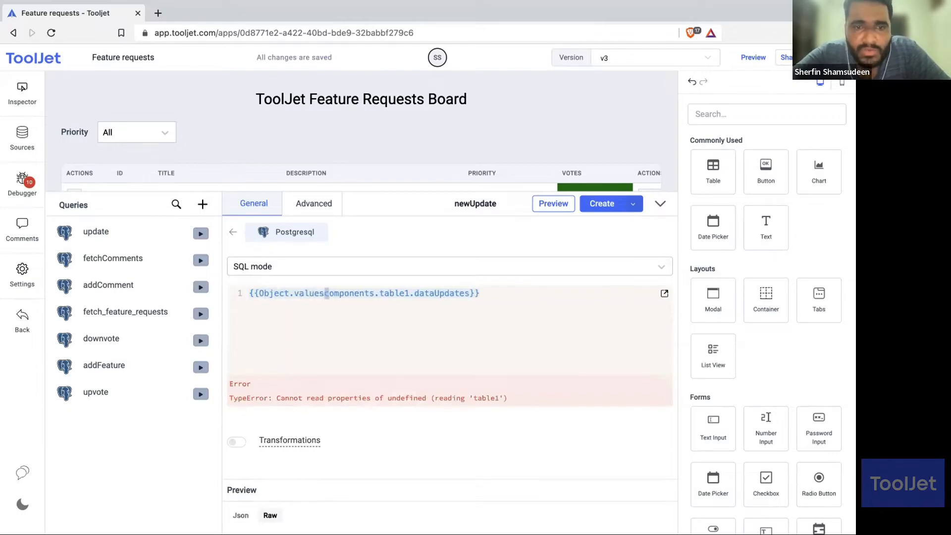
left_click(473, 292)
type(")")
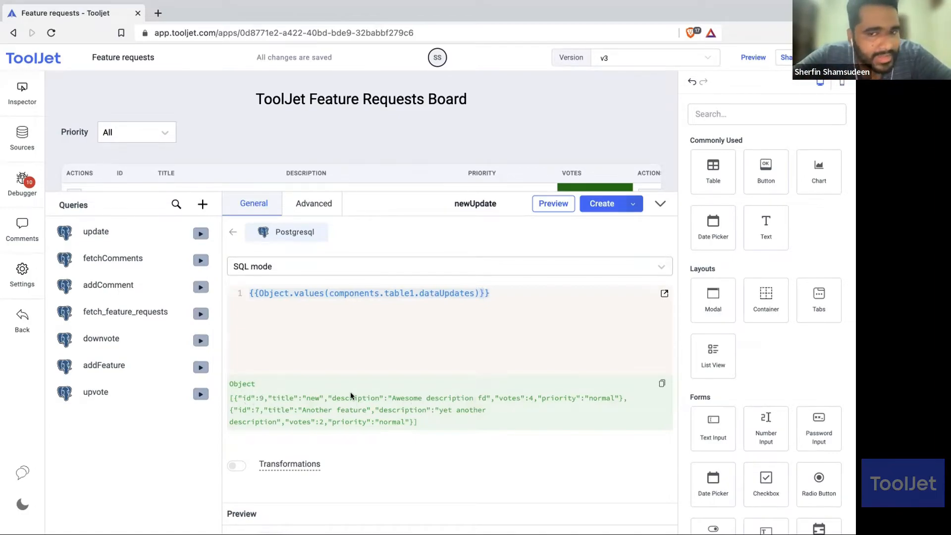
Step: Append .map(update => ``) to the Object.values() expression, with an empty template string as the returned value
left_click(478, 292)
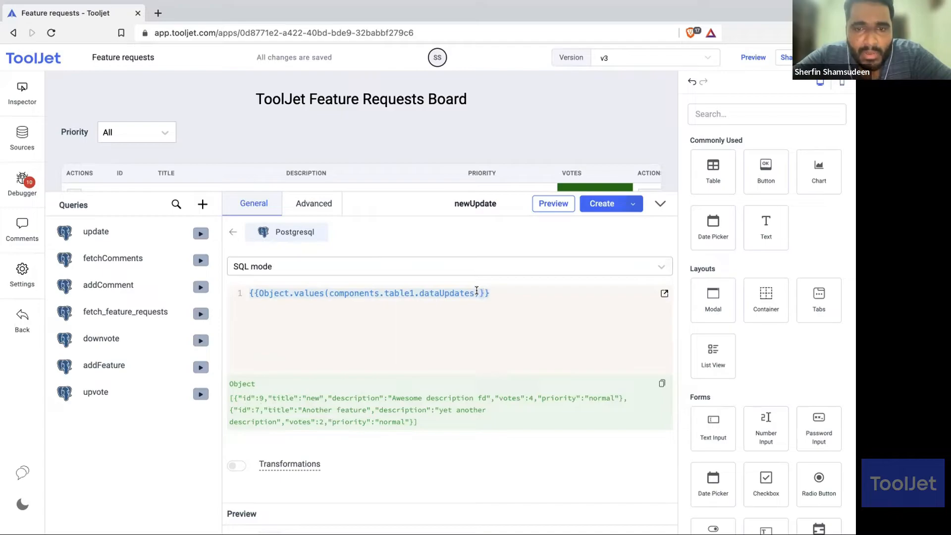
type(".")
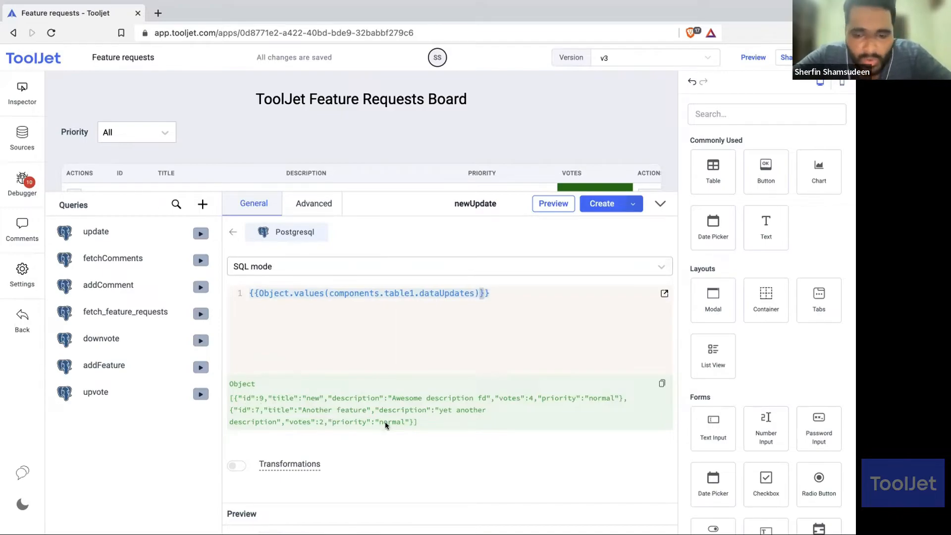
type("map")
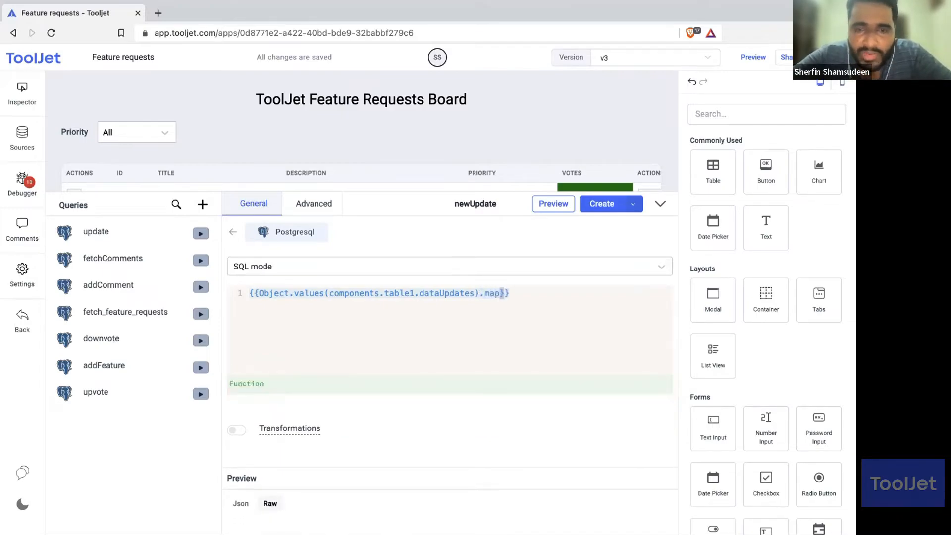
type("()")
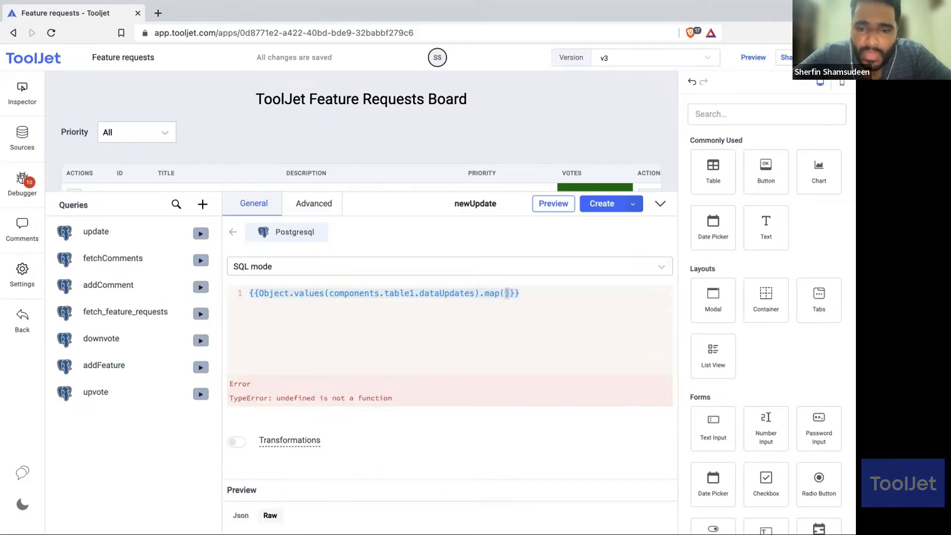
type("update ")
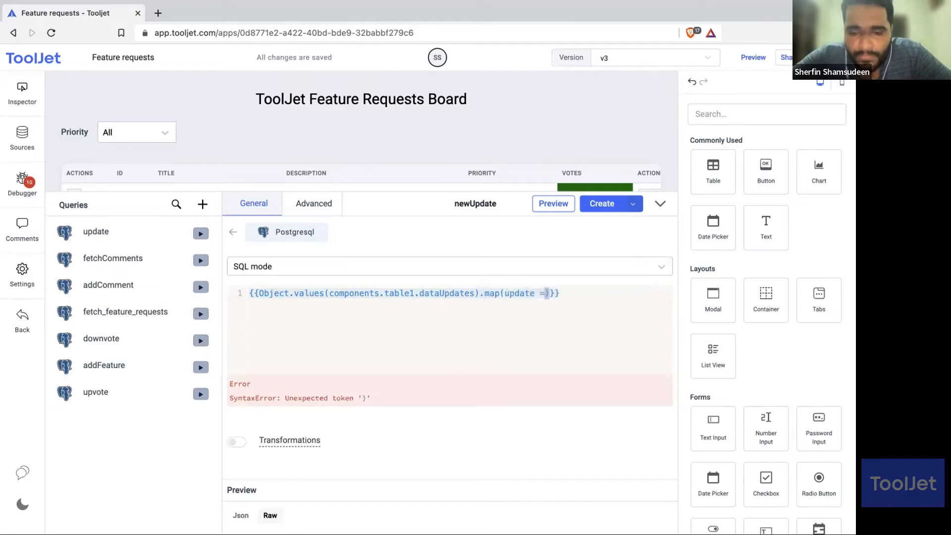
type("=> ")
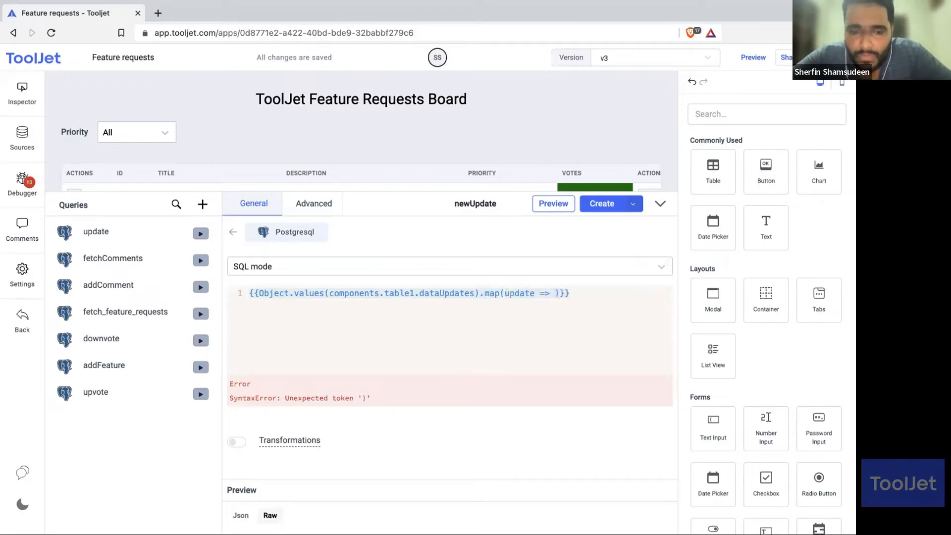
type("``")
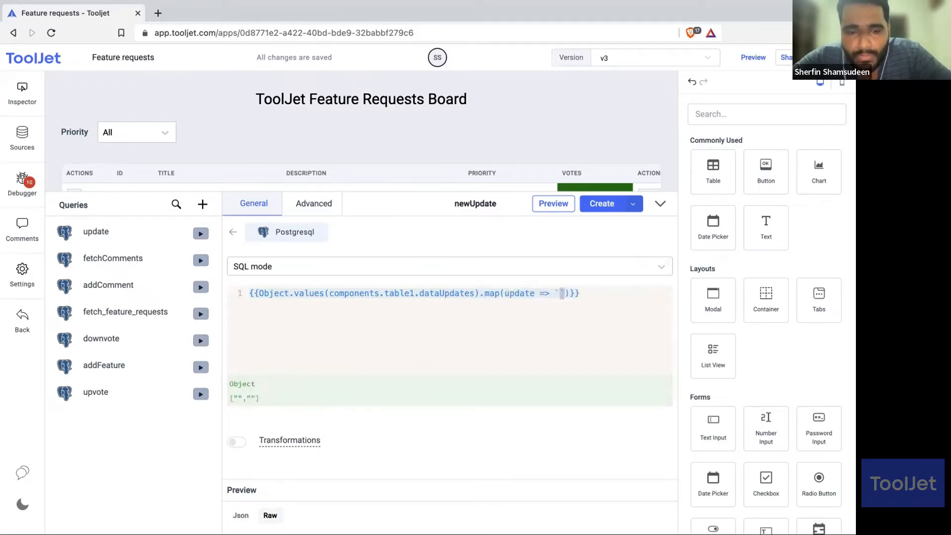
type("${}")
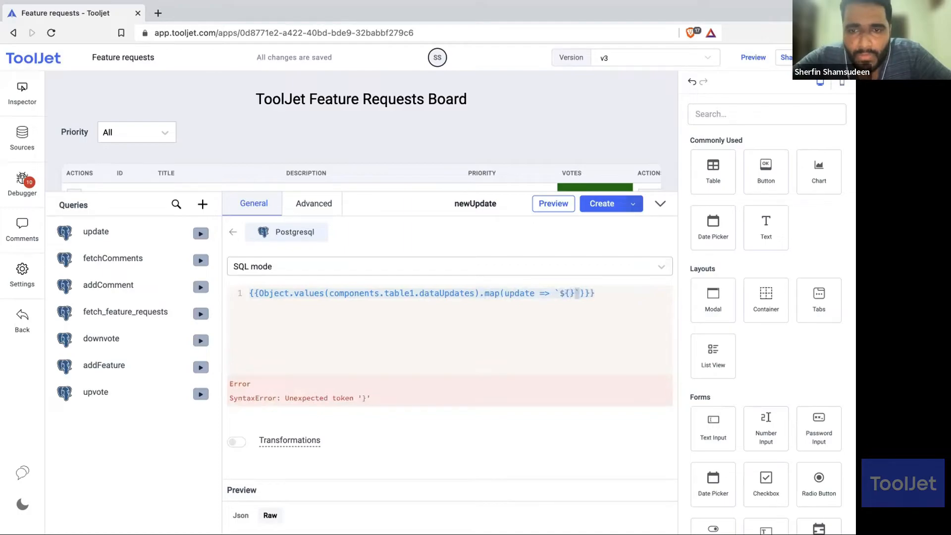
key("BackSpace")
key("BackSpace")
key("BackSpace")
Step: Write UPDATE feature_requests SET description inside the map callback's template string
type("UPDATE")
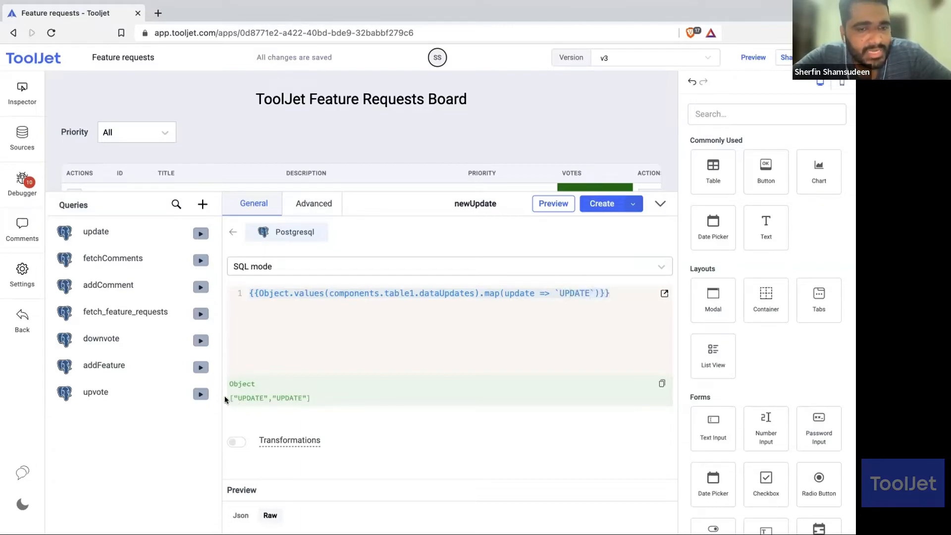
type("feat")
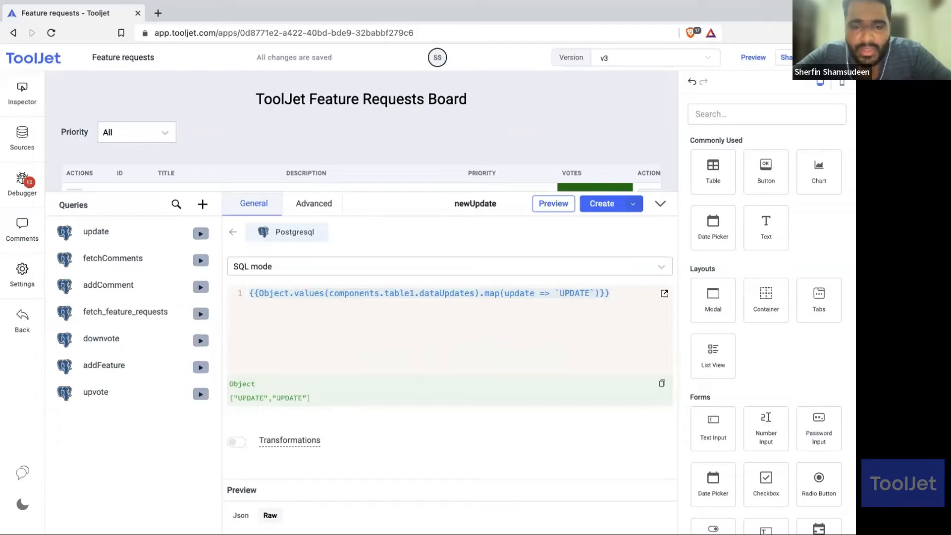
type("ure_requests")
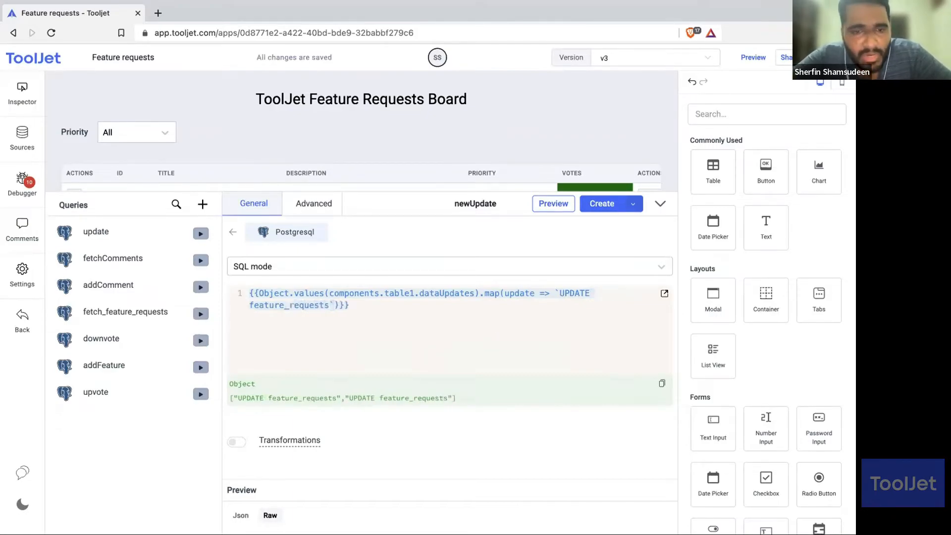
type(" SET")
type(" descript")
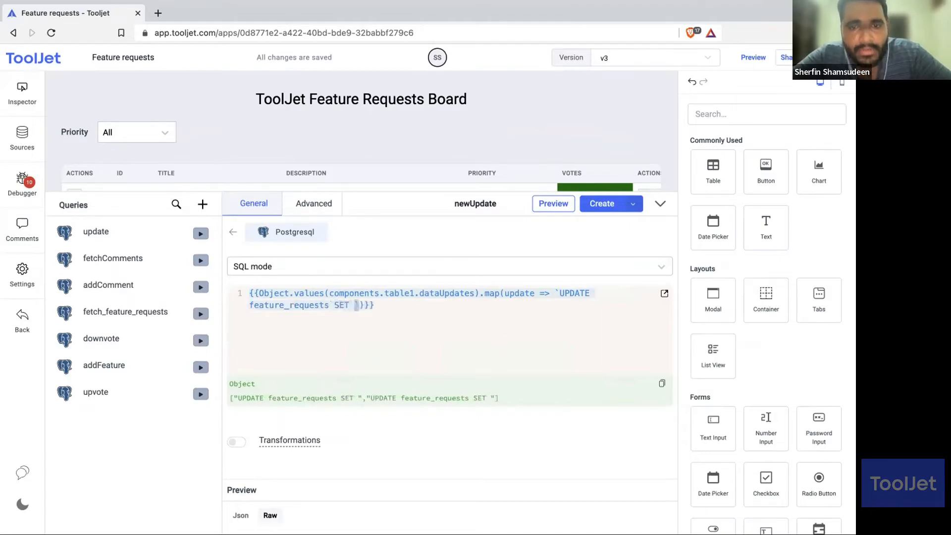
type("ion")
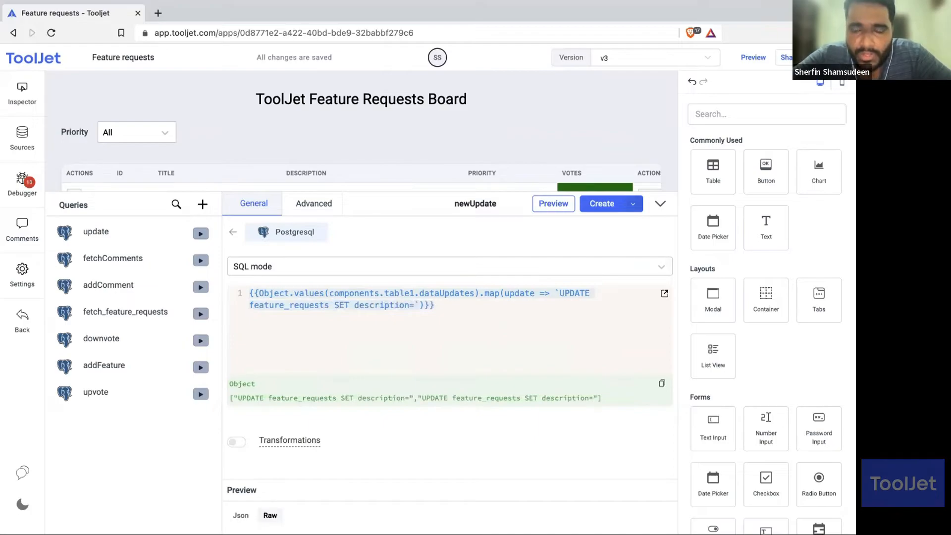
Step: Assign '${update.description}' to description in the UPDATE statement
type("='")
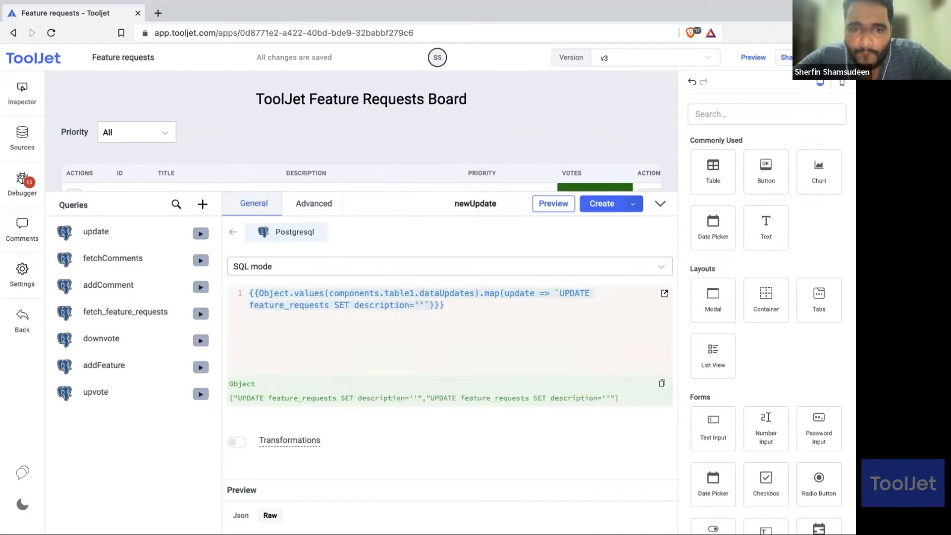
key("Left")
type("${}")
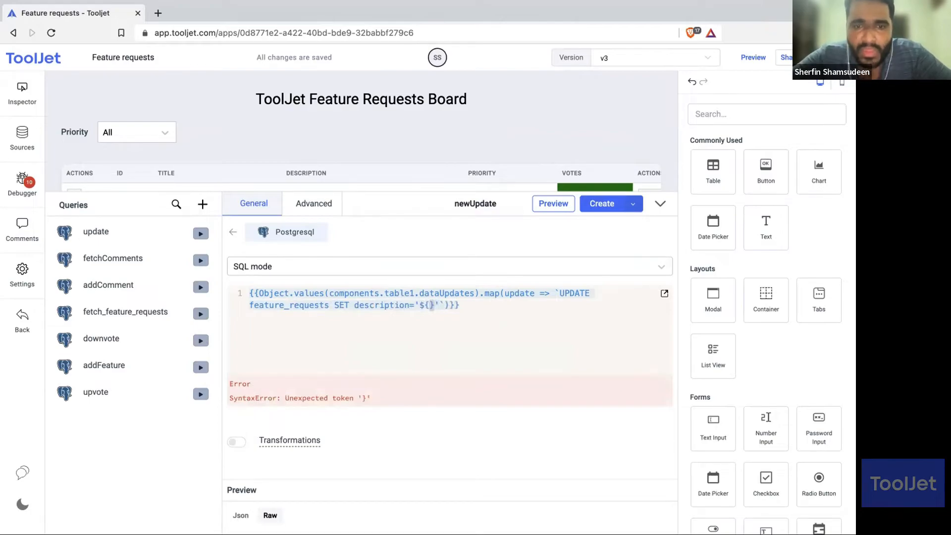
type("update.de")
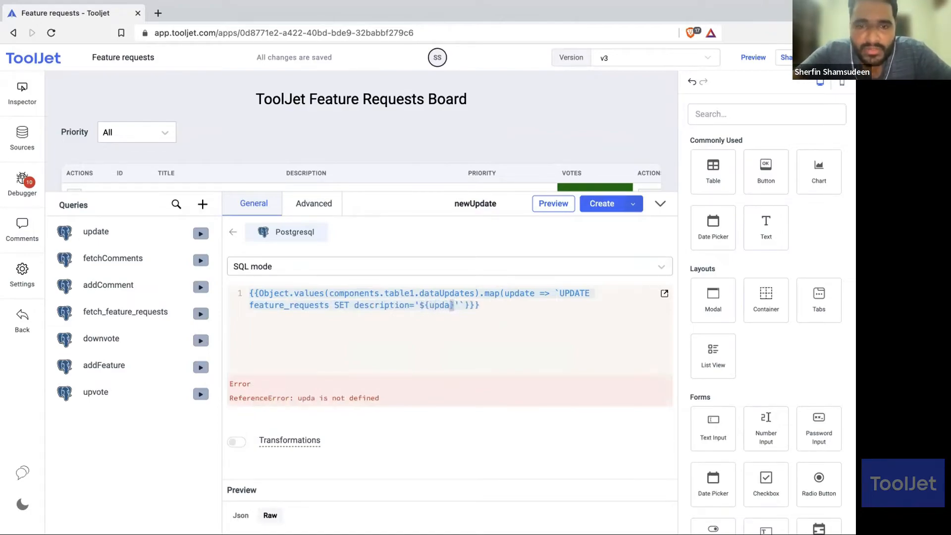
type("scription")
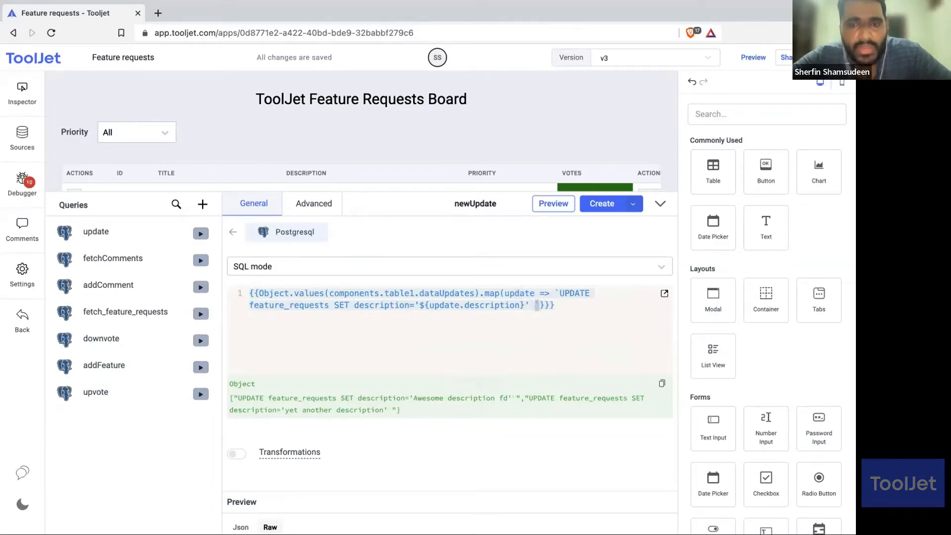
Step: Add the condition WHERE id='${update.id}' to the UPDATE statement in the map callback
type("WHERE ")
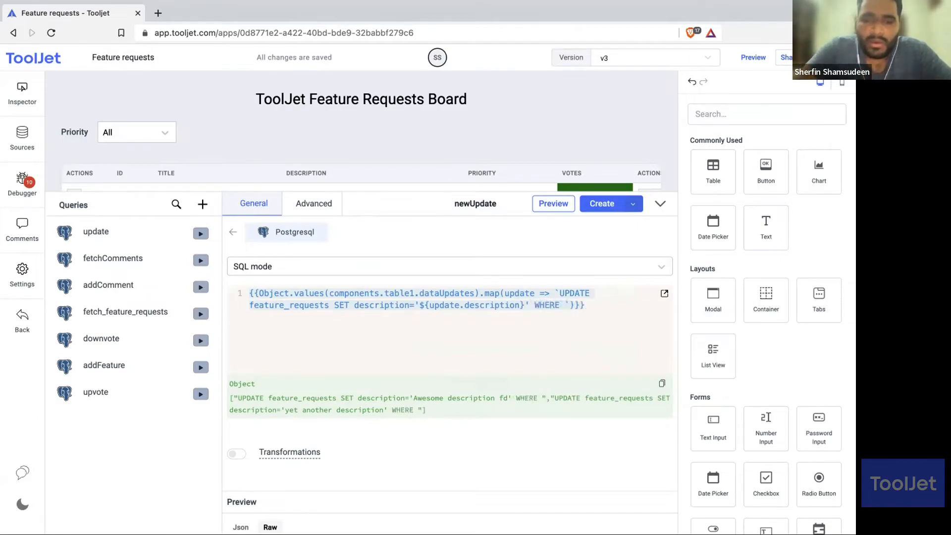
type("id")
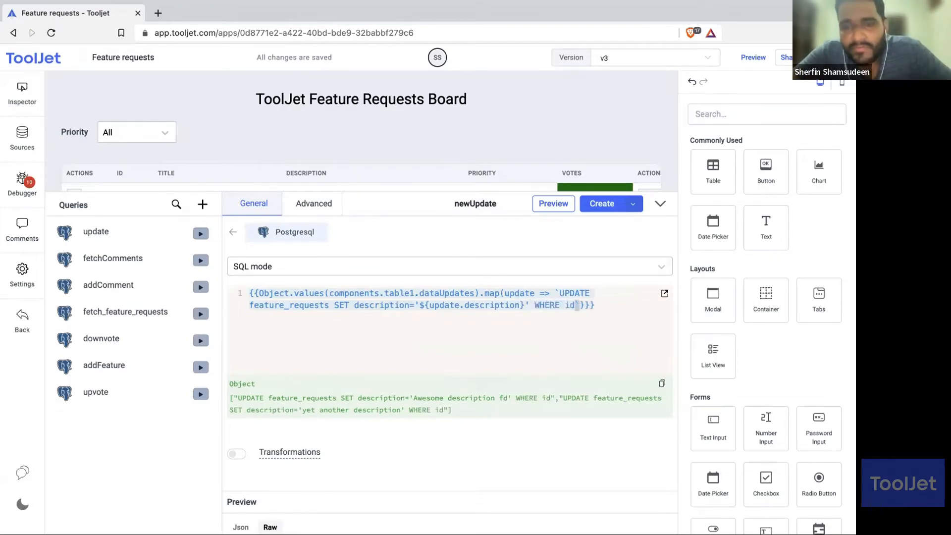
type("='")
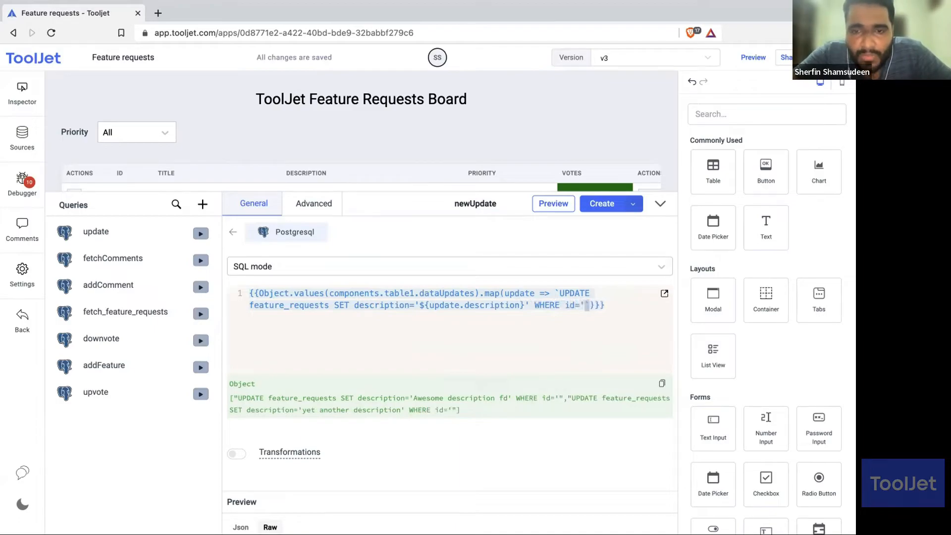
type("'")
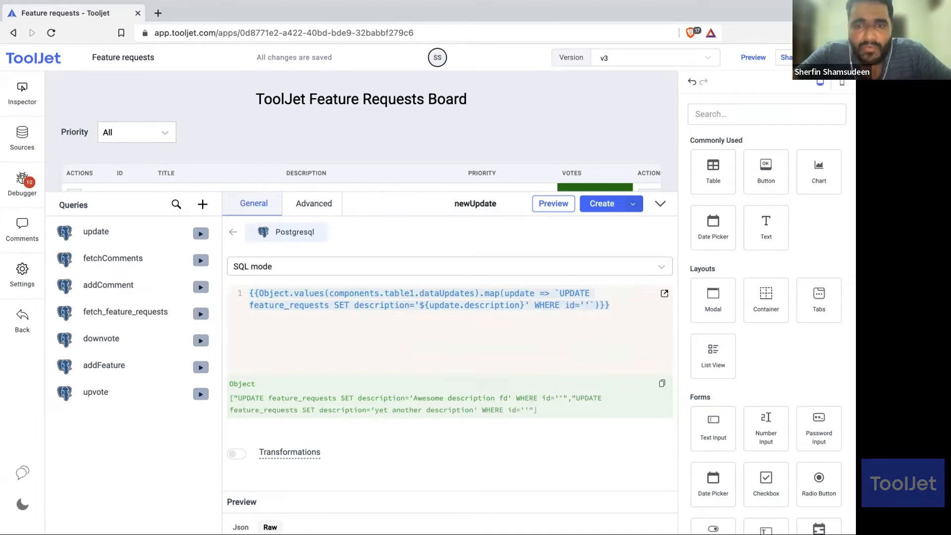
type("${")
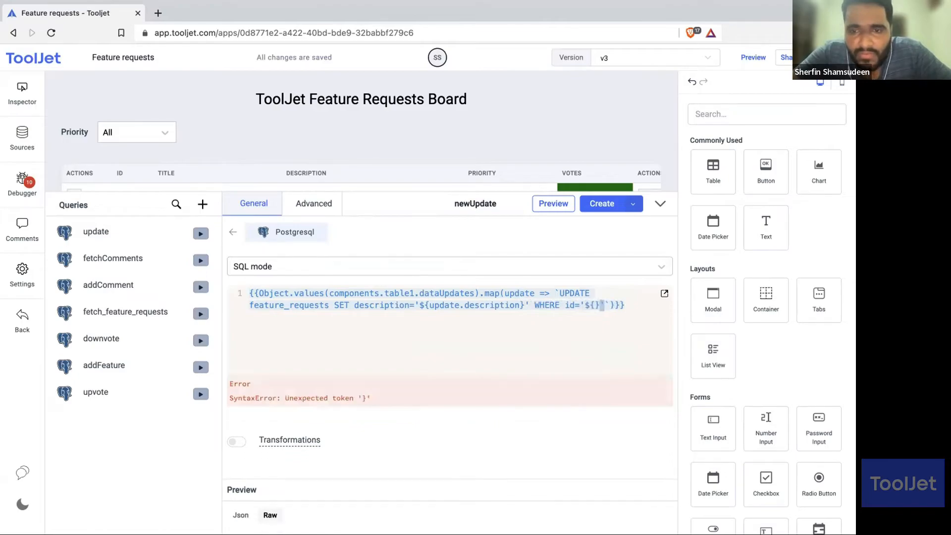
type("update.")
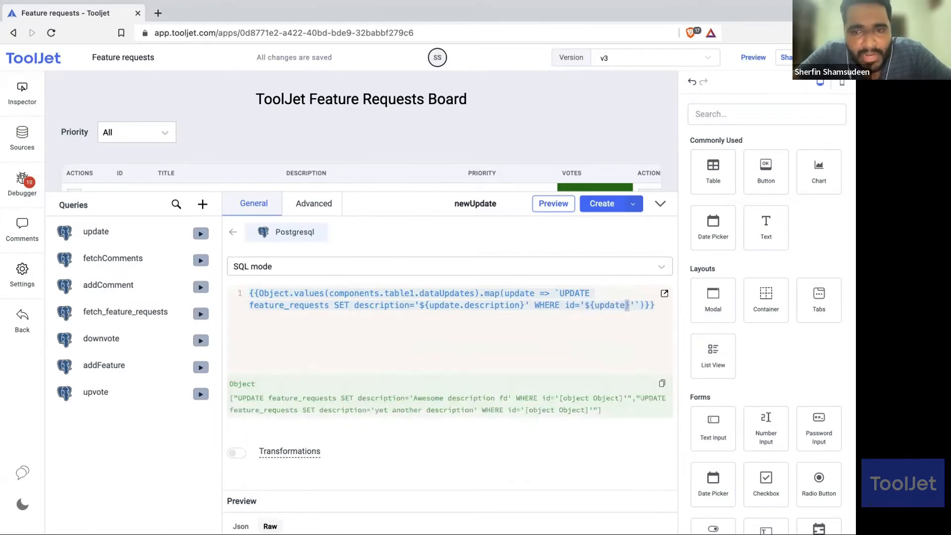
type("id")
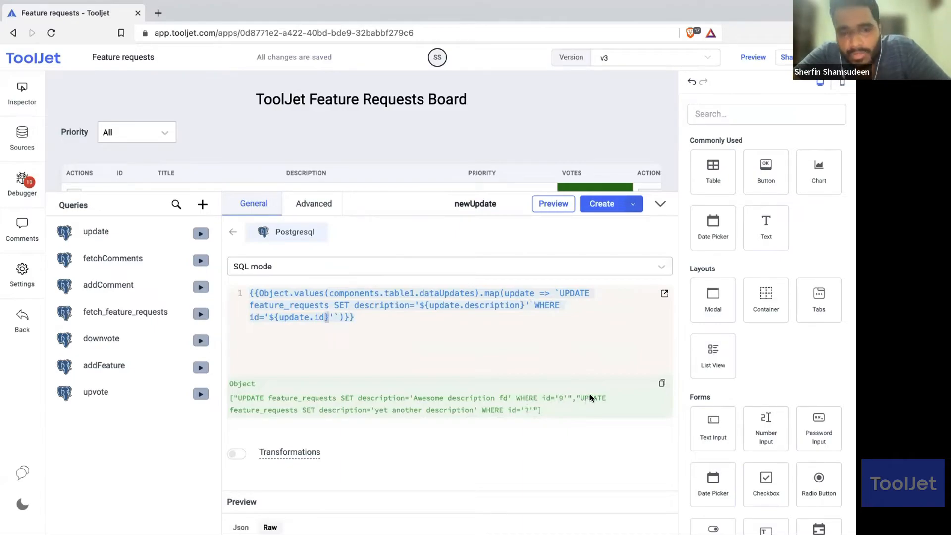
Step: Append .join(';') after the map call to combine the UPDATE statements, and create the newUpdate query
scroll(442, 132, "down", 5)
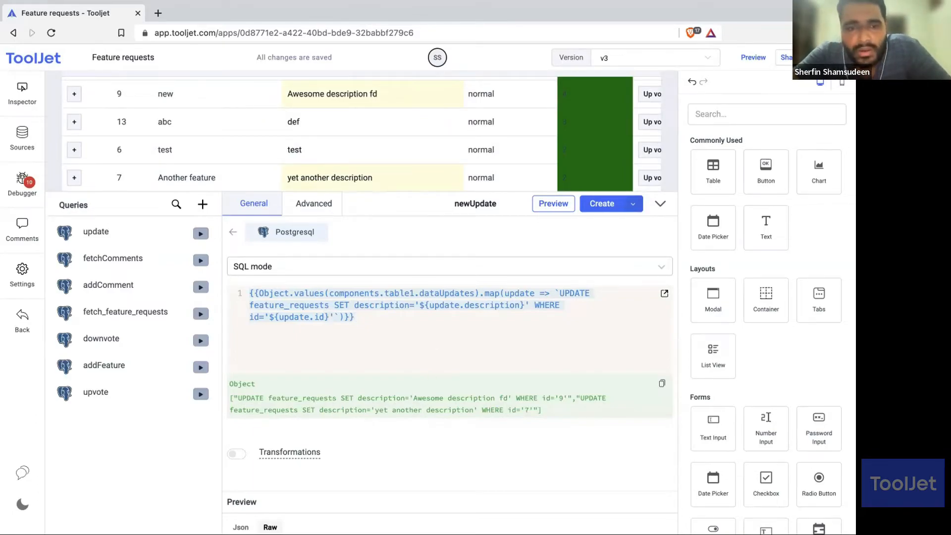
key("Left")
key("Left")
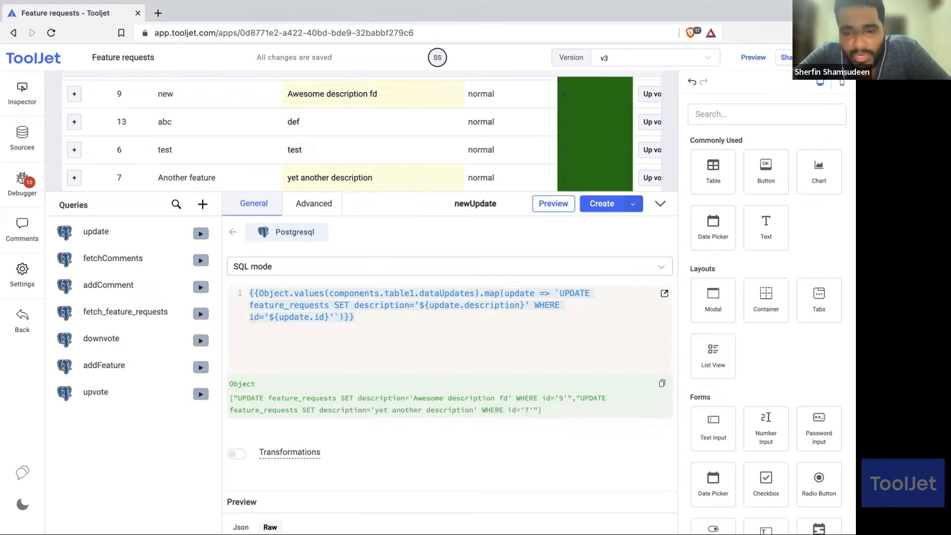
type(".joi")
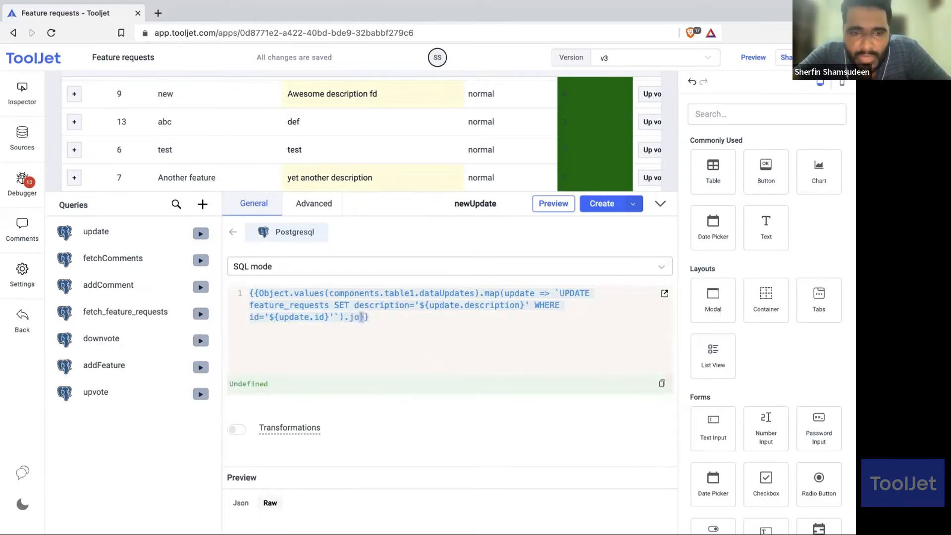
type("n(';')")
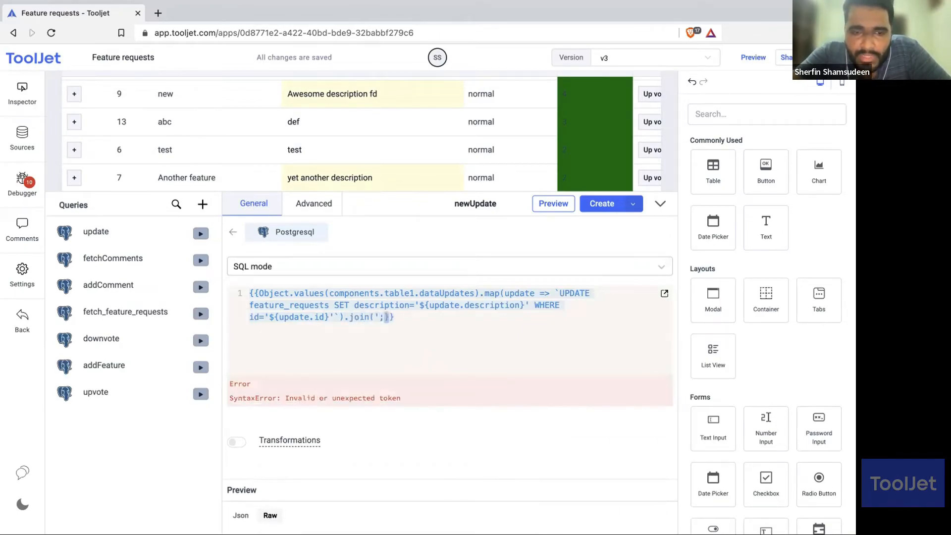
type("')")
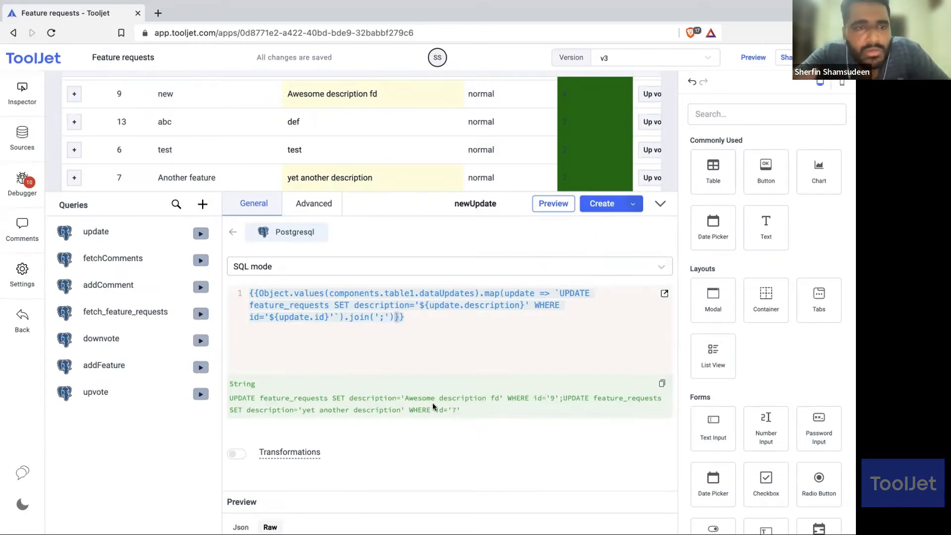
left_click(601, 204)
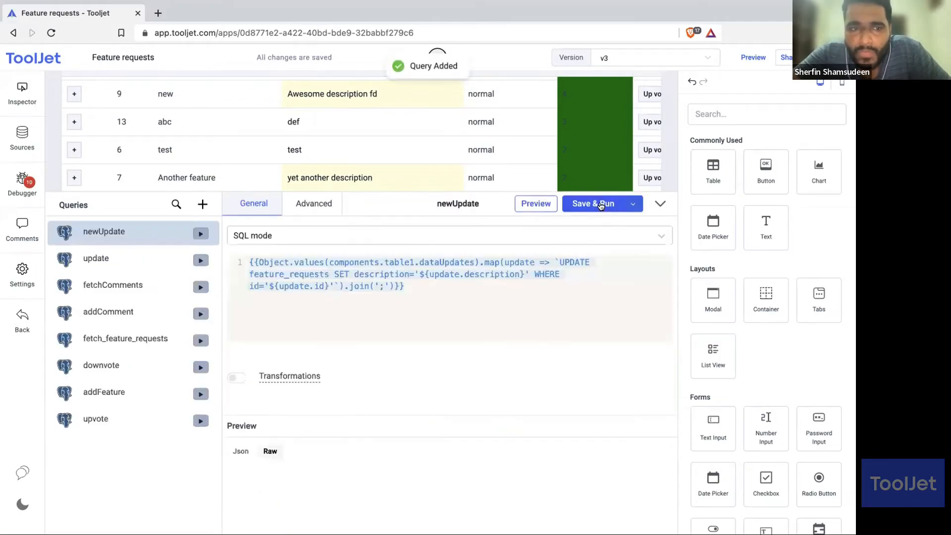
Step: Add an event handler to table1 and set its event to Bulk update
left_click(661, 203)
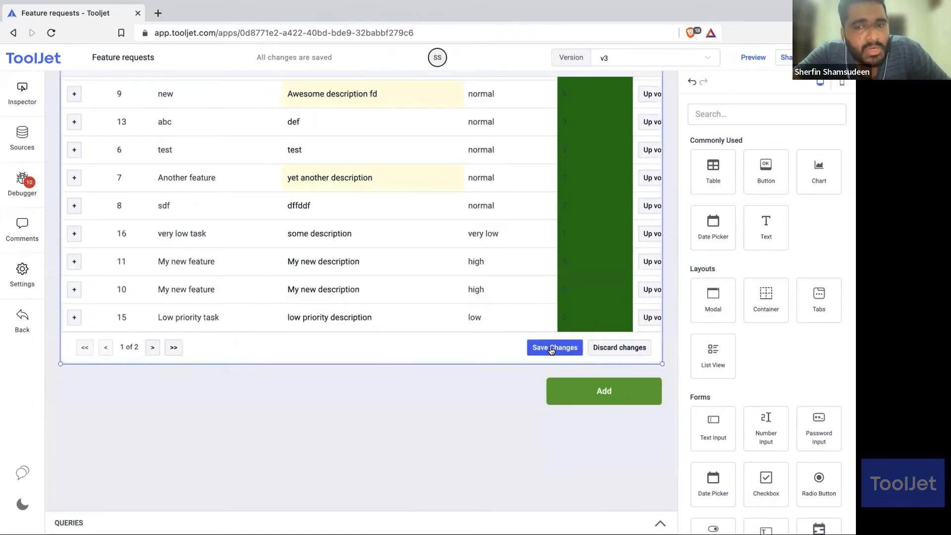
scroll(403, 411, "up", 3)
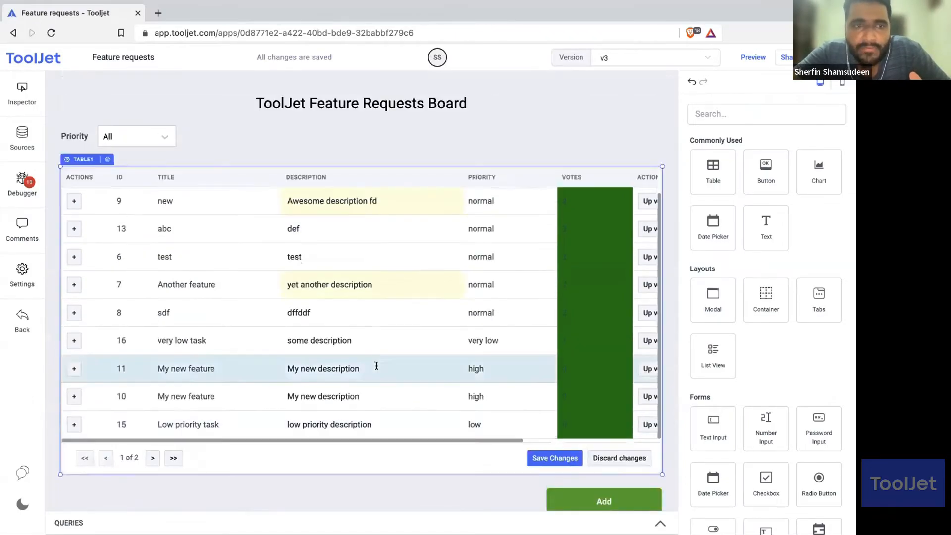
left_click(89, 159)
scroll(779, 339, "down", 10)
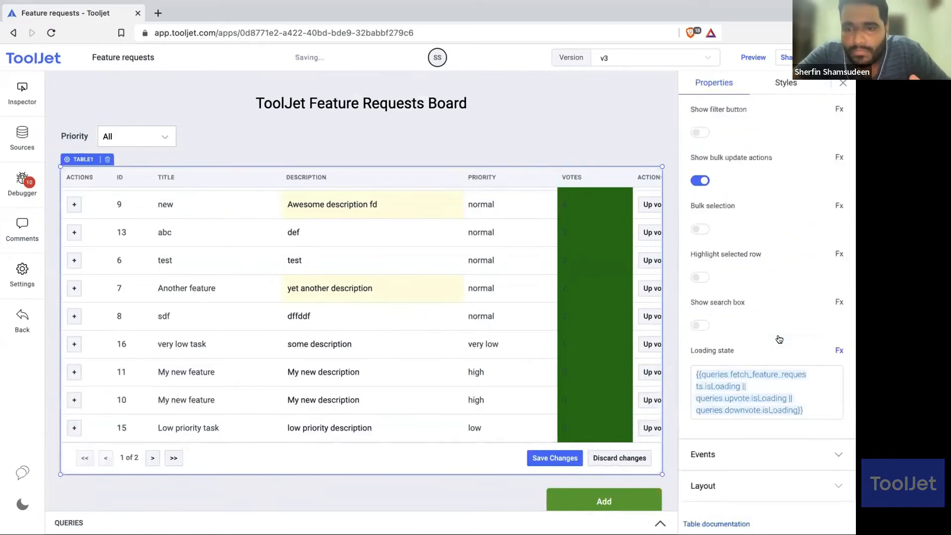
left_click(769, 455)
scroll(772, 450, "down", 1)
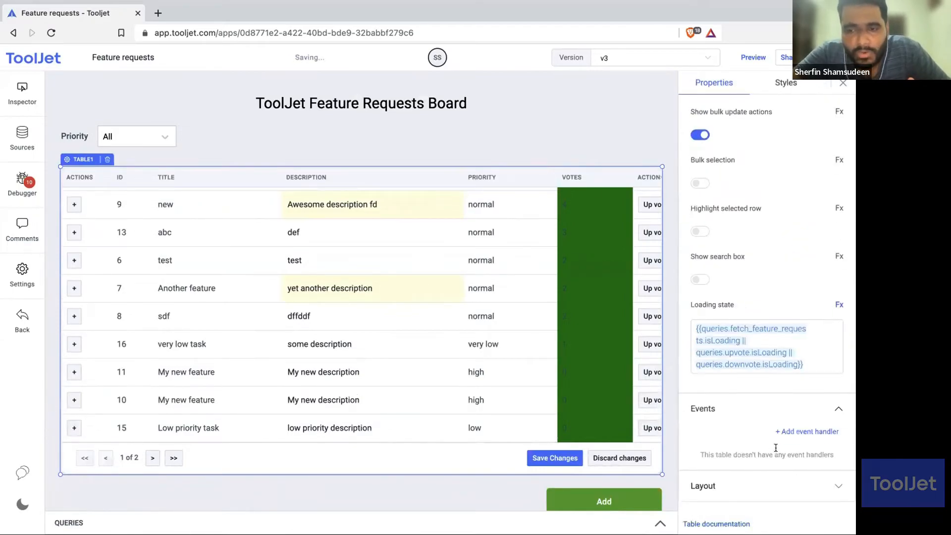
left_click(818, 432)
left_click(733, 461)
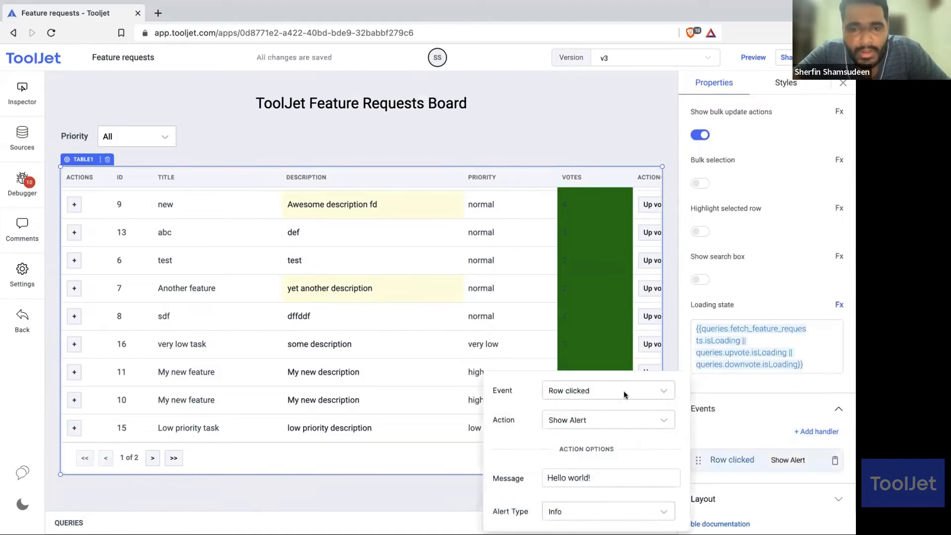
left_click(623, 391)
left_click(592, 436)
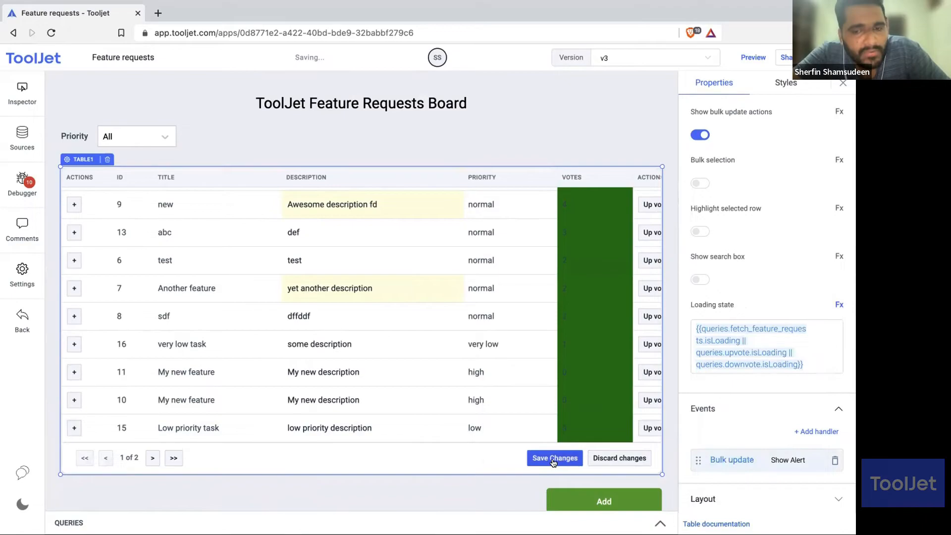
Step: Set the Bulk update handler's action to Run Query with newUpdate as the query
left_click(728, 460)
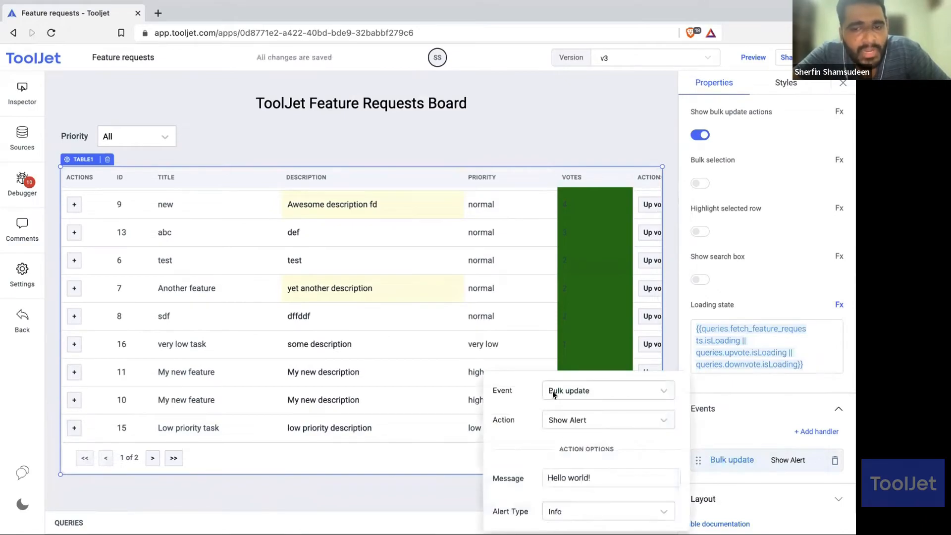
left_click(587, 418)
scroll(584, 491, "down", 1)
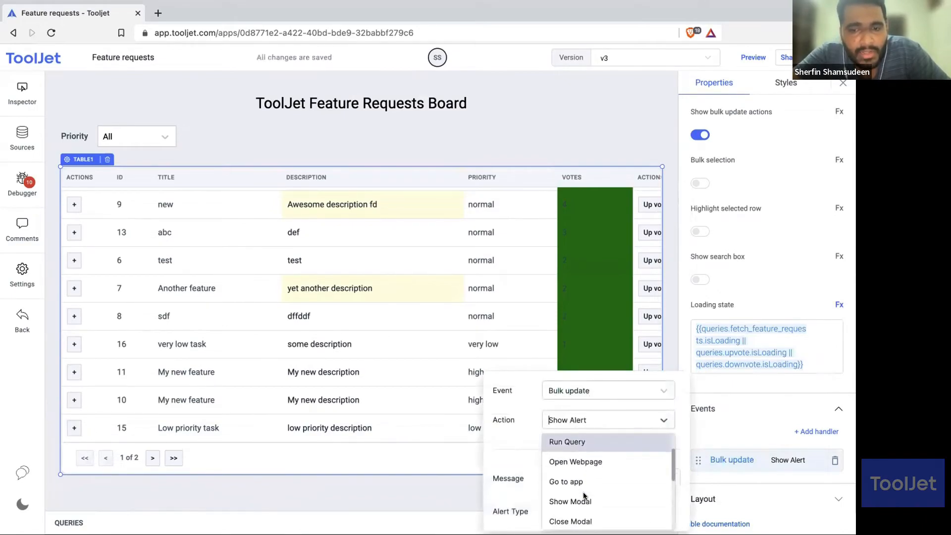
left_click(578, 441)
left_click(576, 476)
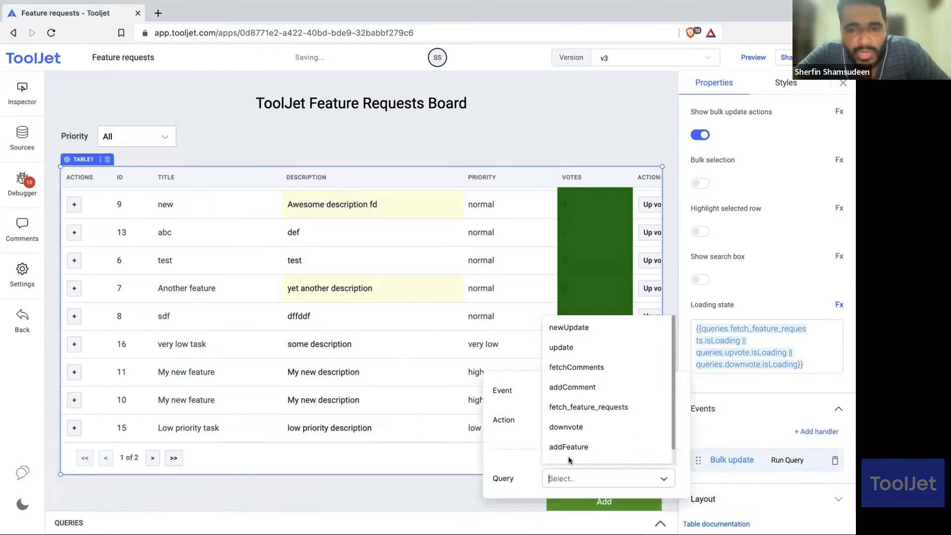
left_click(568, 326)
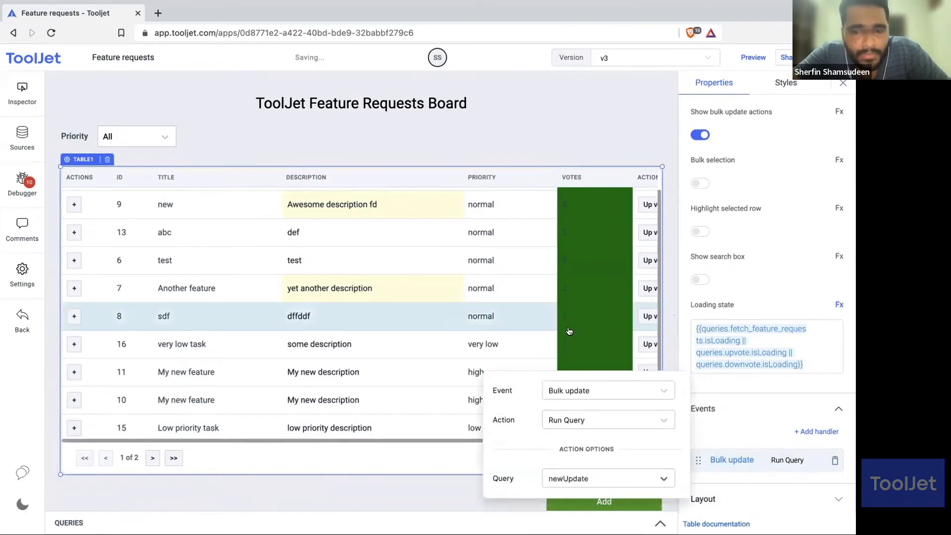
left_click(451, 485)
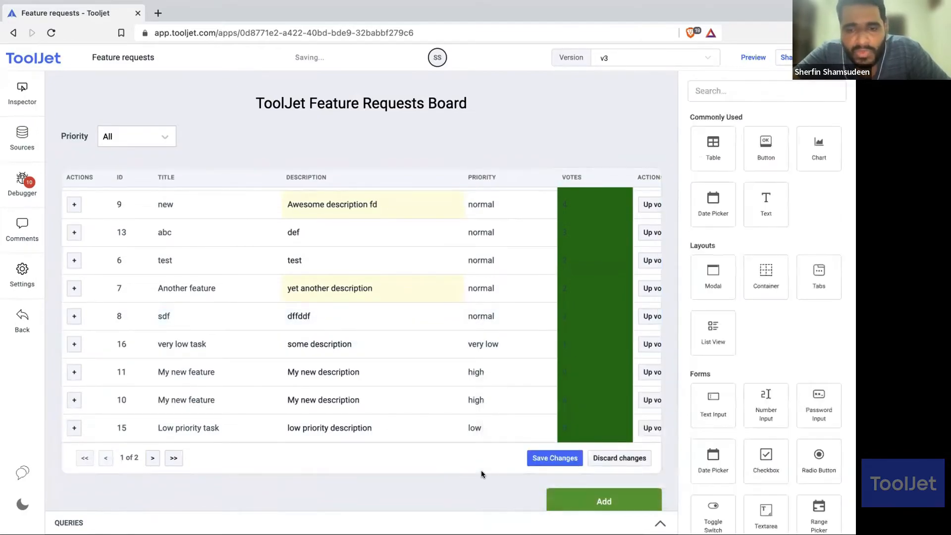
left_click(551, 458)
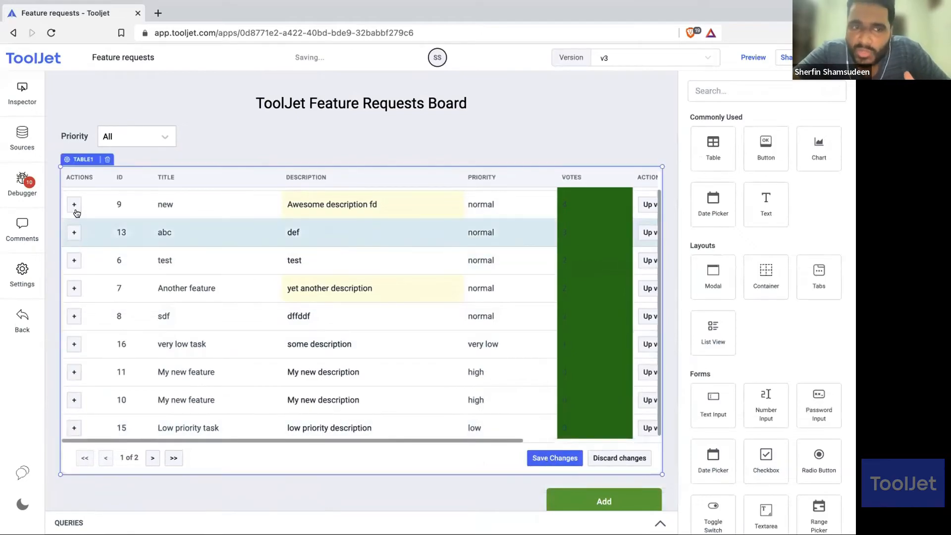
Step: Add a Query Success handler to the newUpdate query that runs the fetch_feature_requests query
left_click(82, 159)
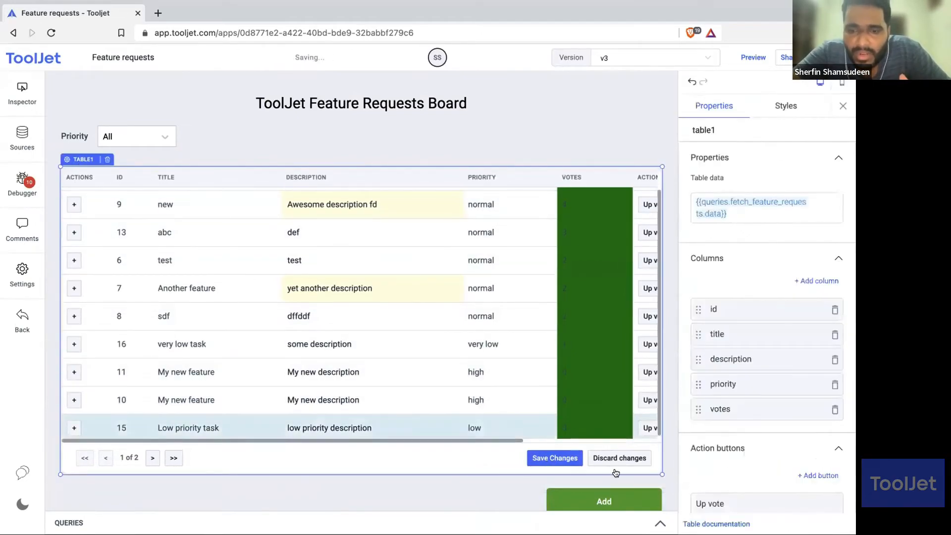
left_click(659, 522)
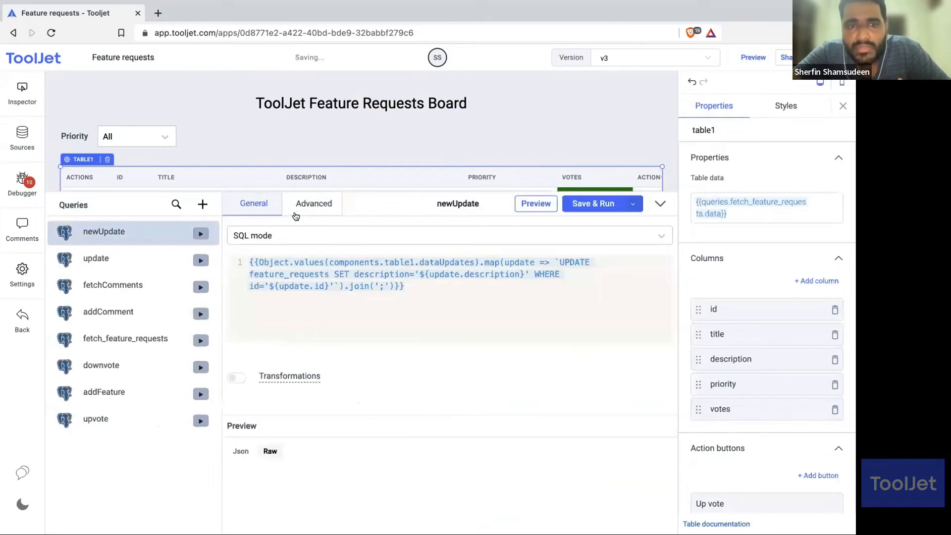
left_click(313, 205)
left_click(439, 327)
left_click(399, 349)
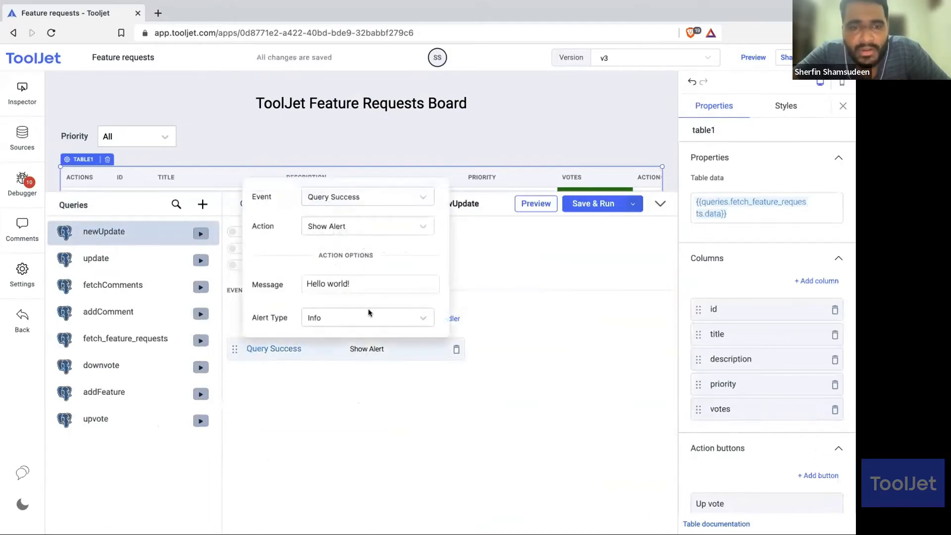
left_click(345, 229)
left_click(336, 292)
left_click(344, 312)
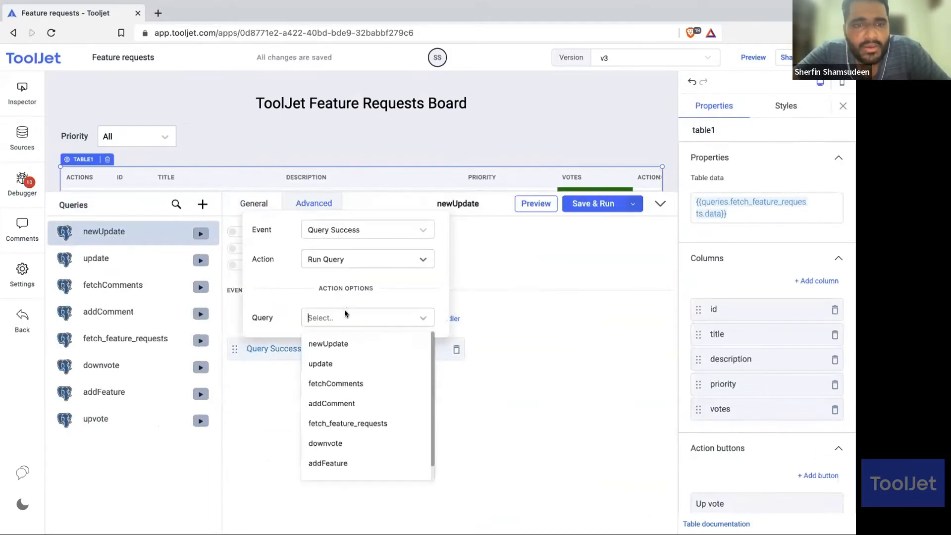
left_click(347, 423)
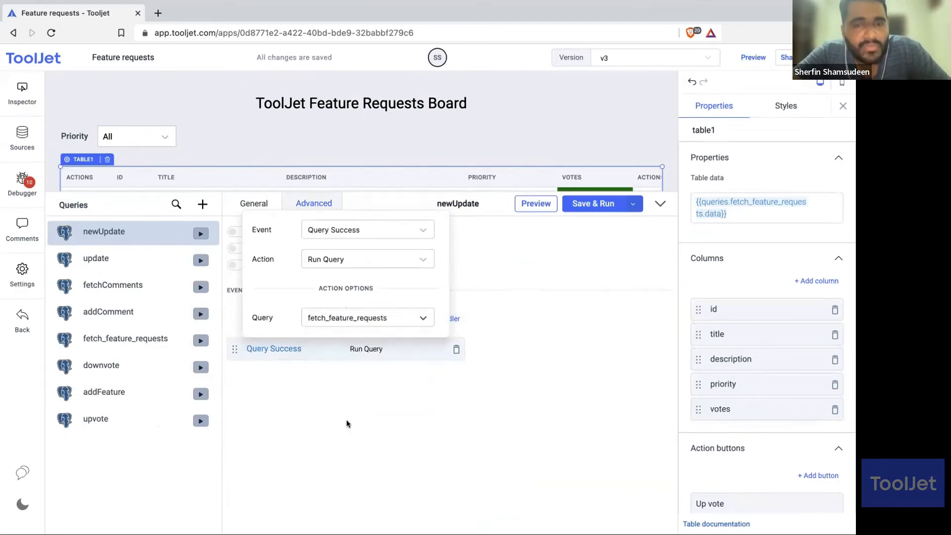
left_click(347, 422)
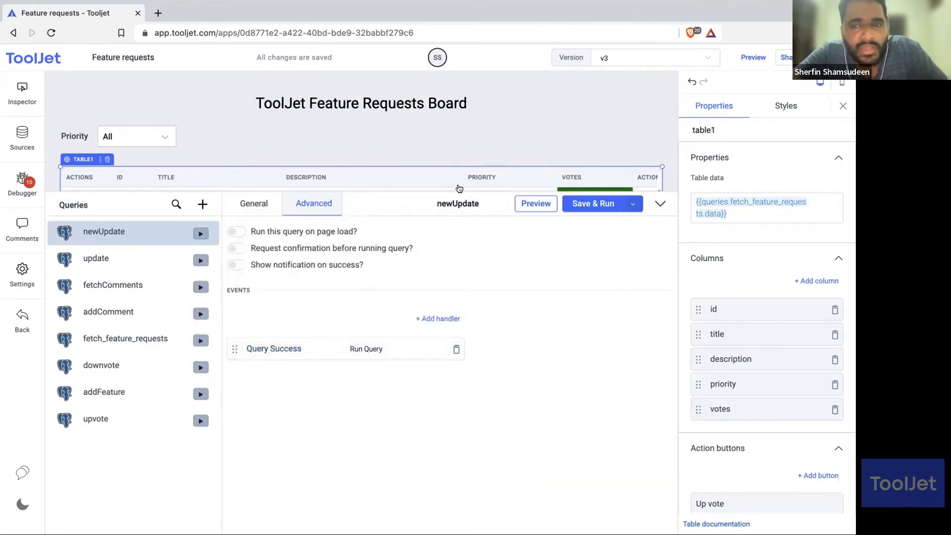
Step: Save the newUpdate query without running it, and save the pending description changes in table1
left_click(632, 205)
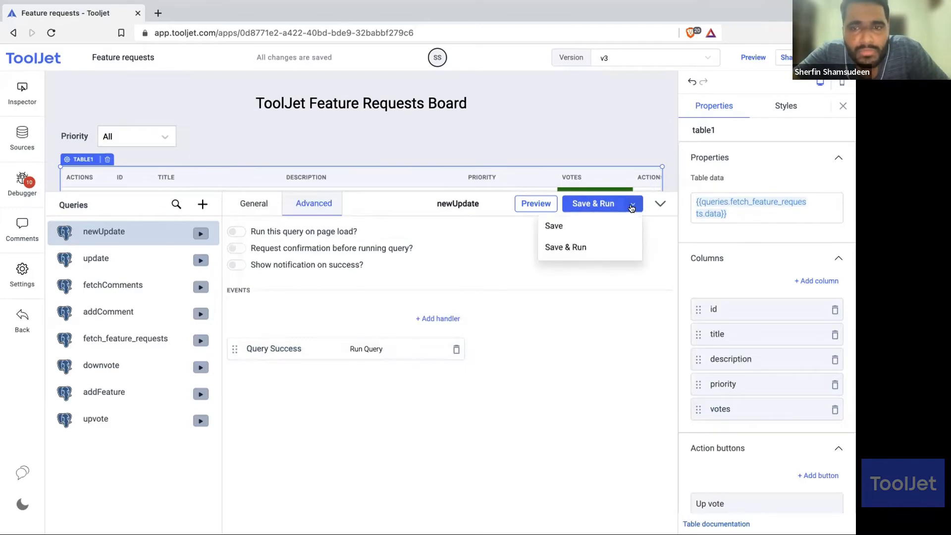
left_click(584, 225)
left_click(605, 204)
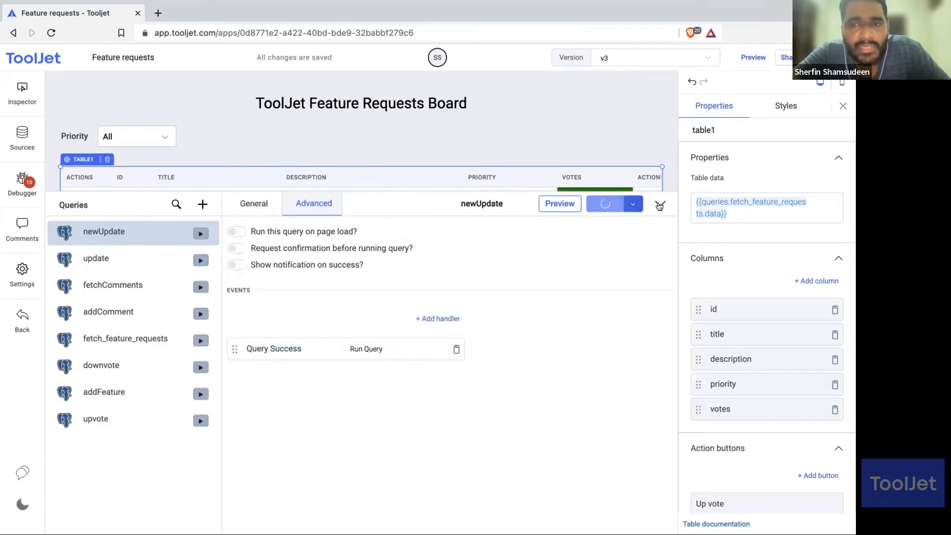
left_click(661, 204)
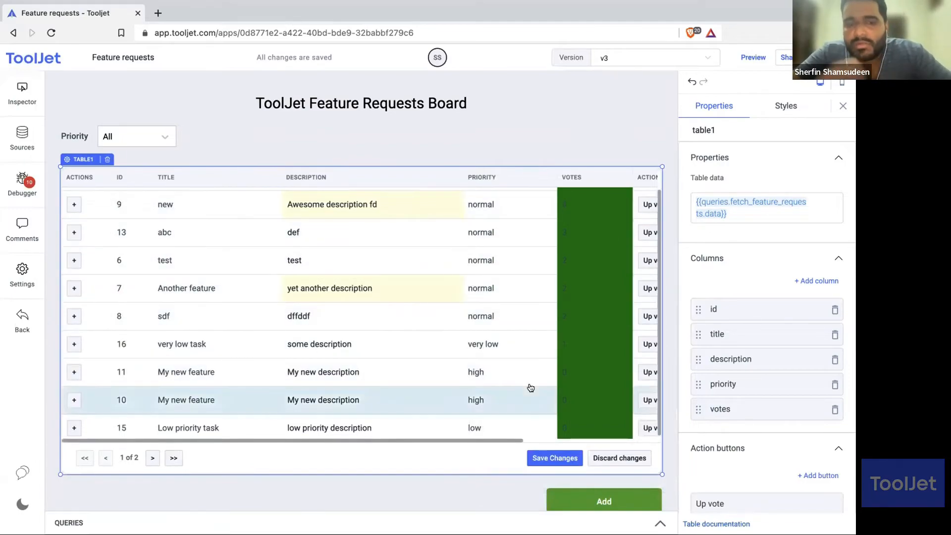
left_click(553, 457)
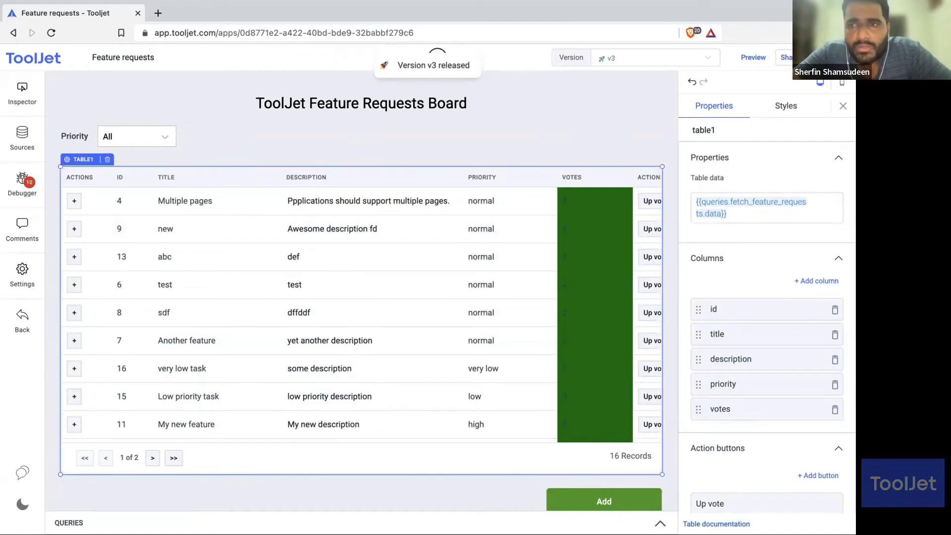
Step: Open the app preview and examine the feature requests on both pages of the table
left_click(755, 58)
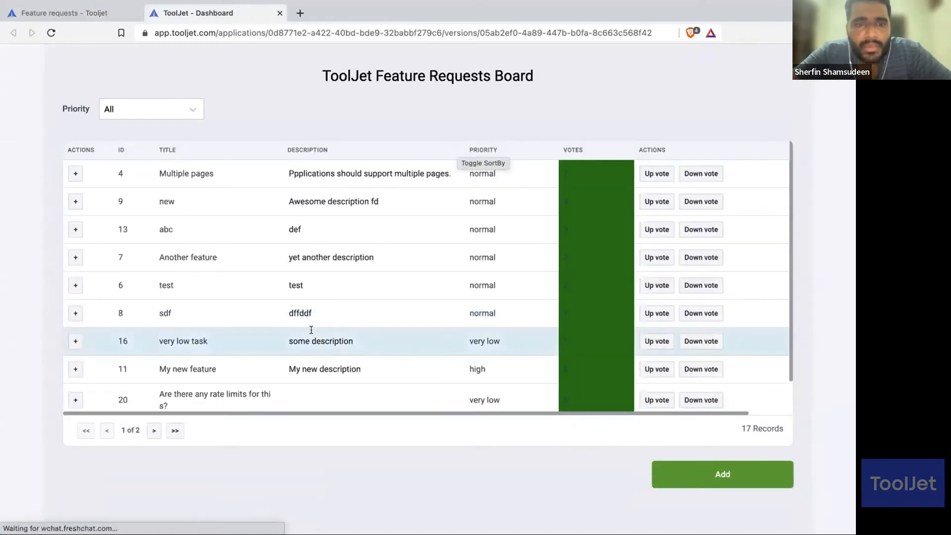
scroll(309, 335, "down", 1)
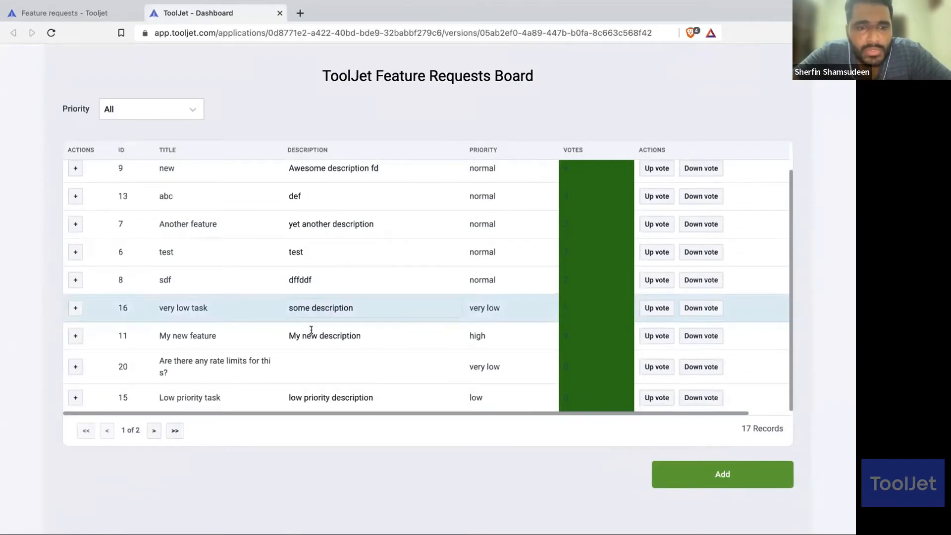
left_click(289, 365)
scroll(204, 242, "up", 1)
scroll(216, 322, "down", 1)
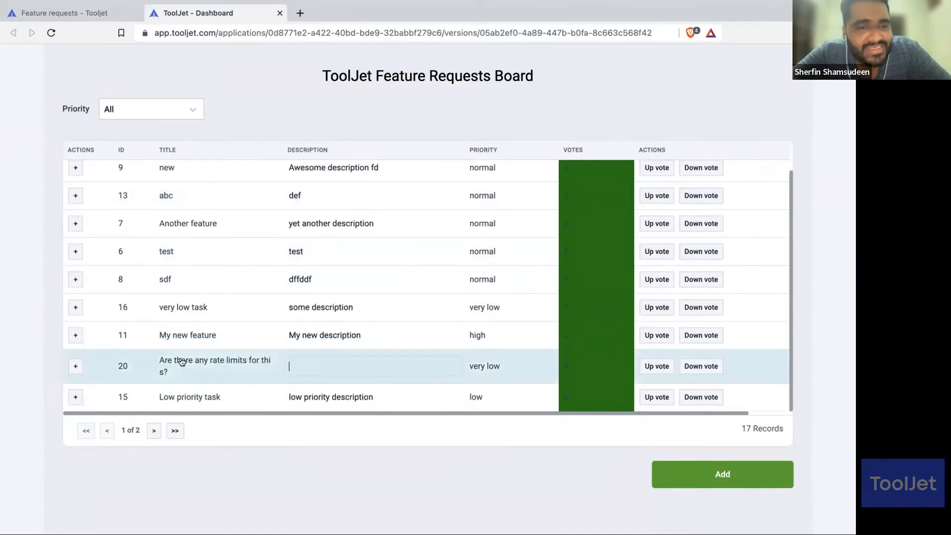
scroll(259, 292, "up", 1)
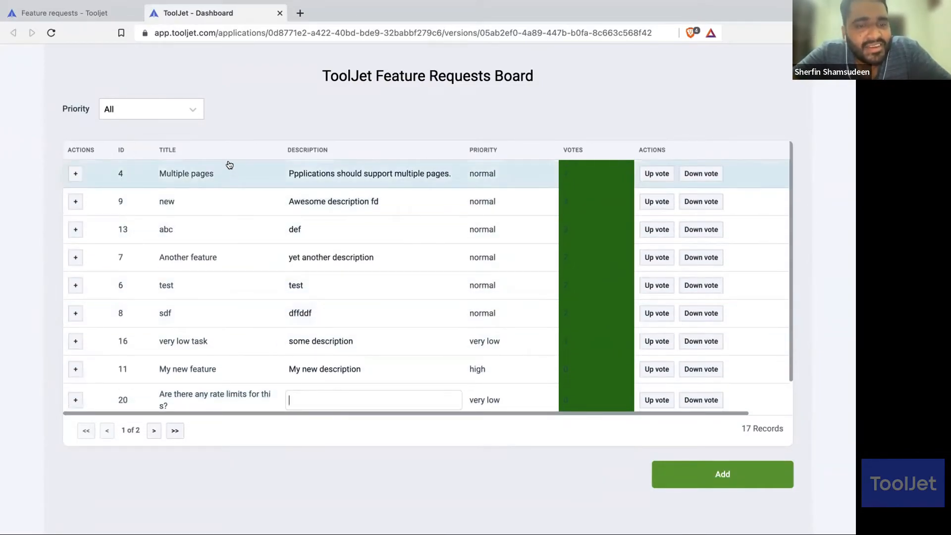
scroll(221, 231, "down", 1)
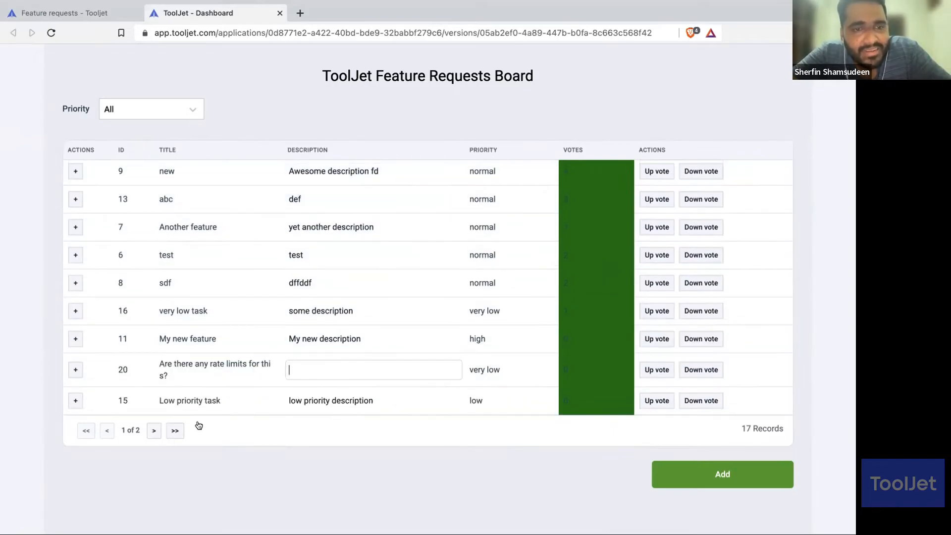
scroll(237, 163, "up", 1)
scroll(227, 326, "down", 1)
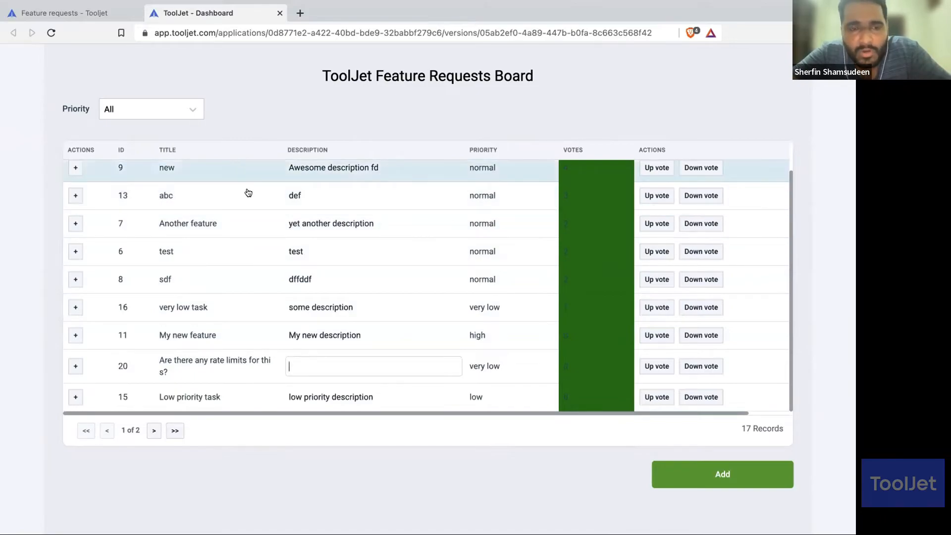
scroll(222, 69, "down", 3)
scroll(196, 340, "up", 2)
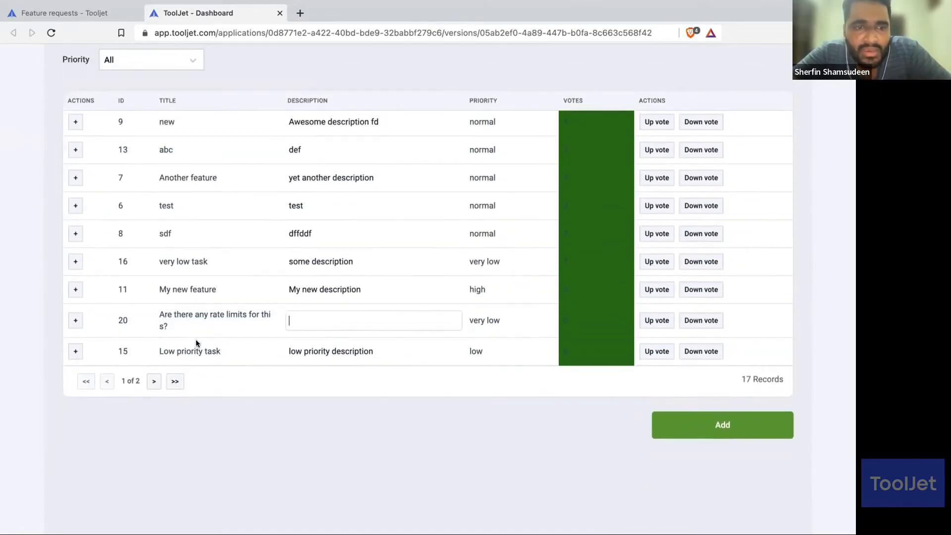
left_click(154, 382)
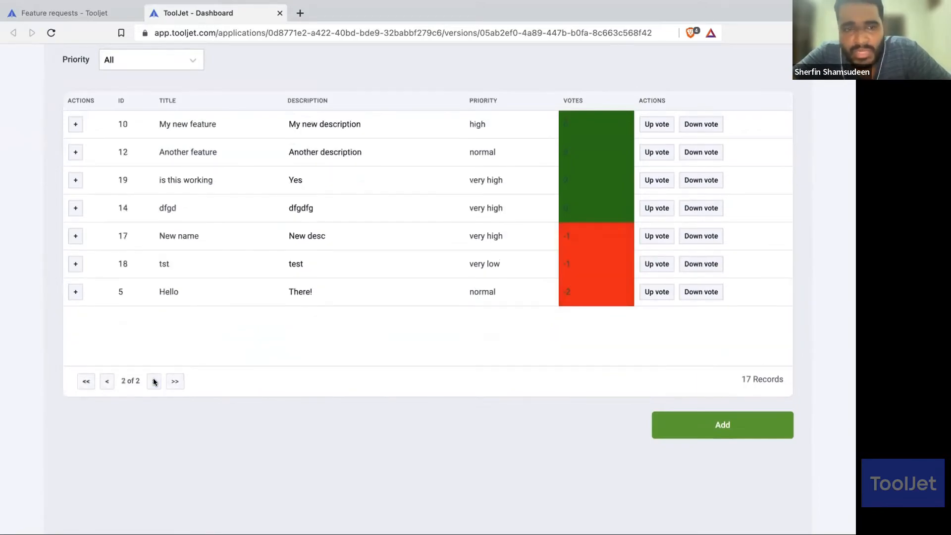
left_click(107, 381)
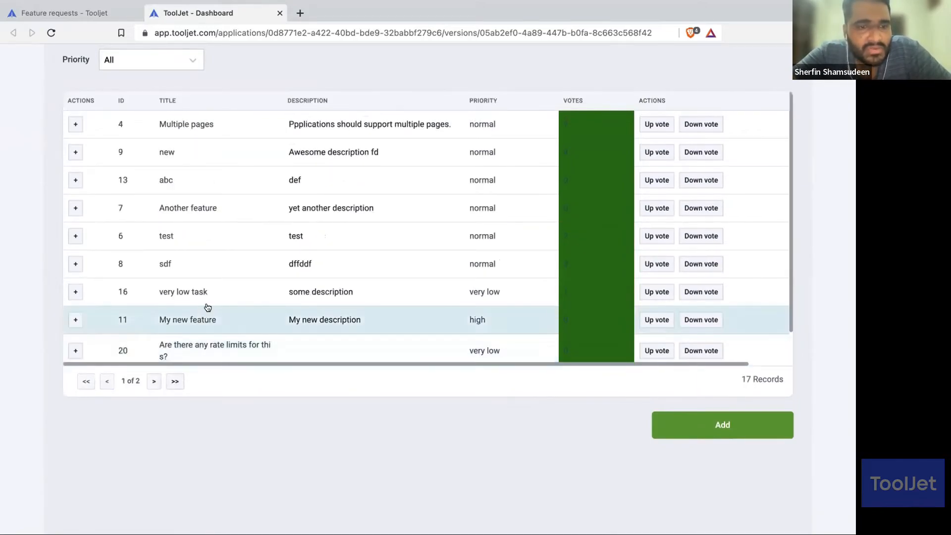
Step: Set the description of feature request 20 to "Awesome question" in the preview and save the table changes
scroll(207, 308, "down", 2)
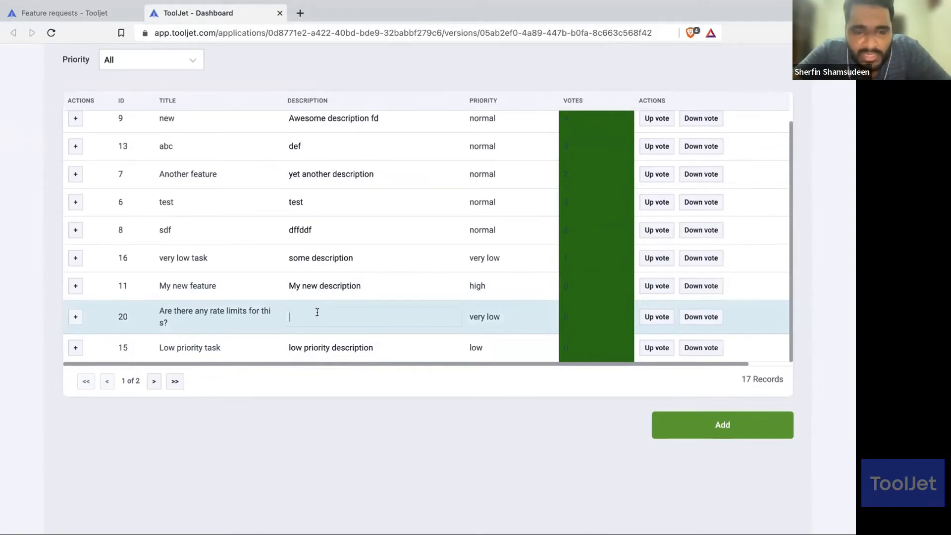
type("me ")
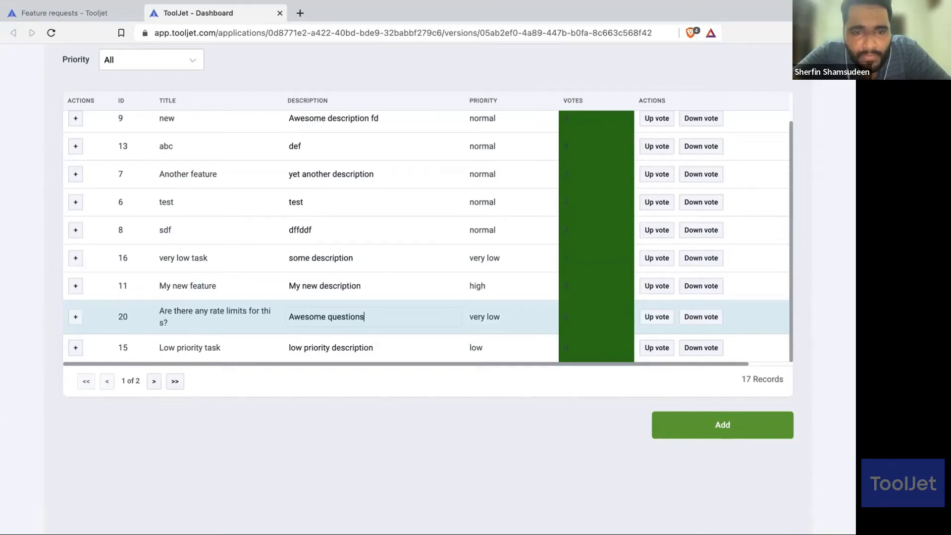
type("questions")
left_click(365, 432)
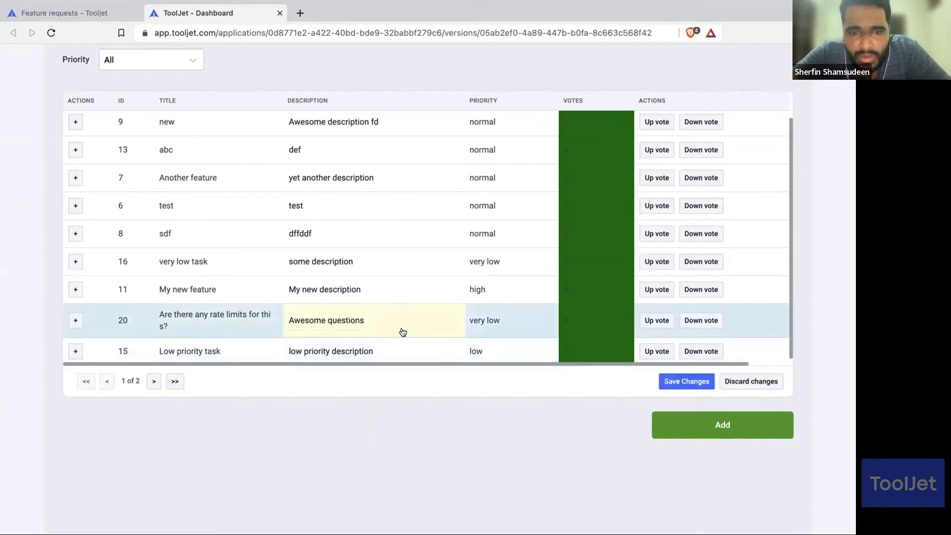
left_click(402, 332)
key("BackSpace")
left_click(432, 391)
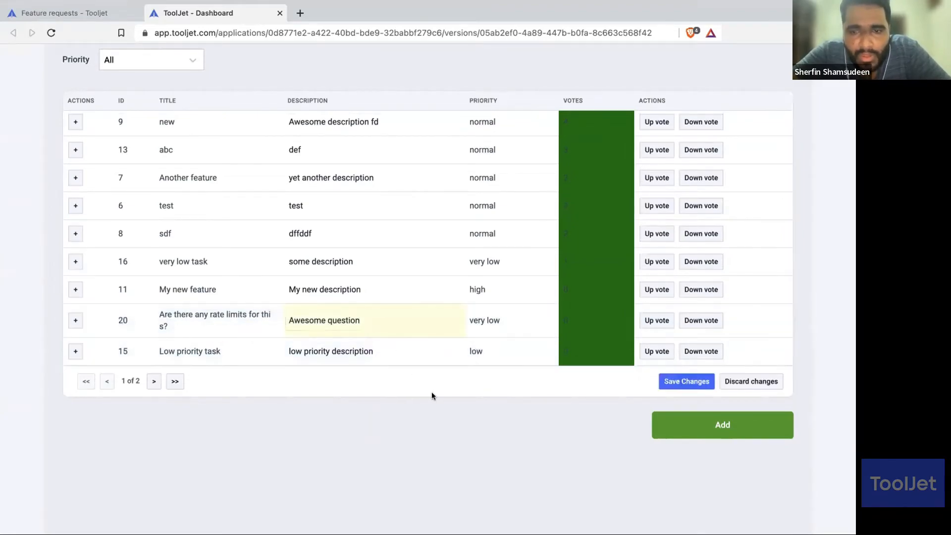
left_click(689, 383)
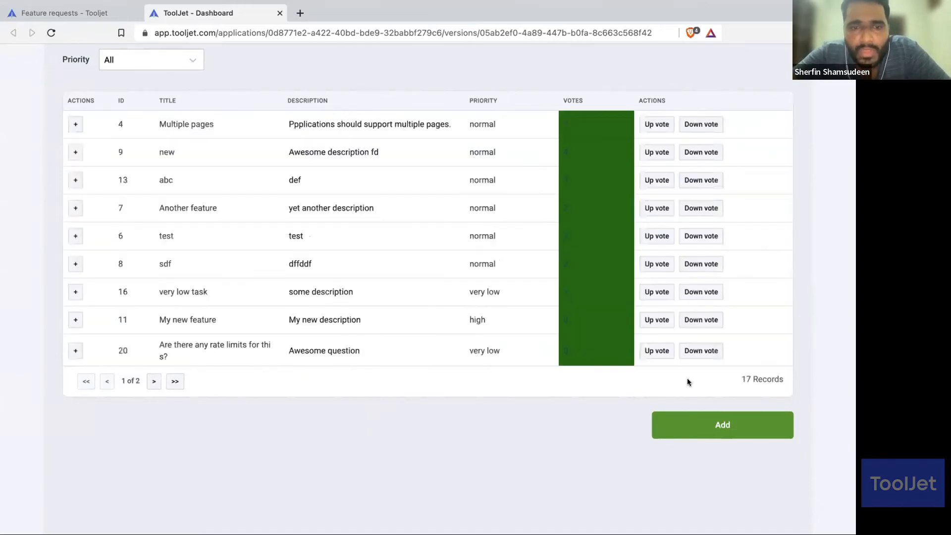
Step: Reload the app preview to check request 20's saved description, and return to the app editor
scroll(473, 278, "down", 1)
key("super+r")
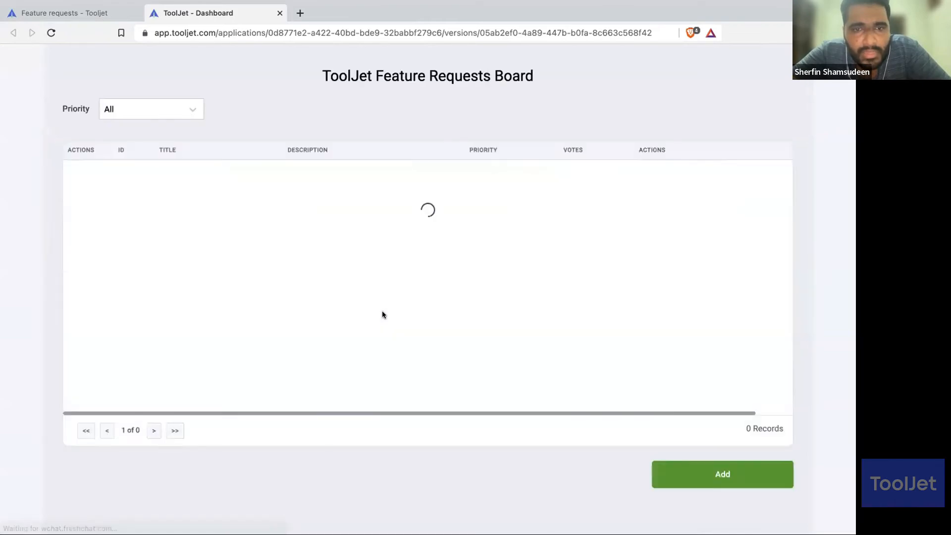
scroll(382, 317, "down", 1)
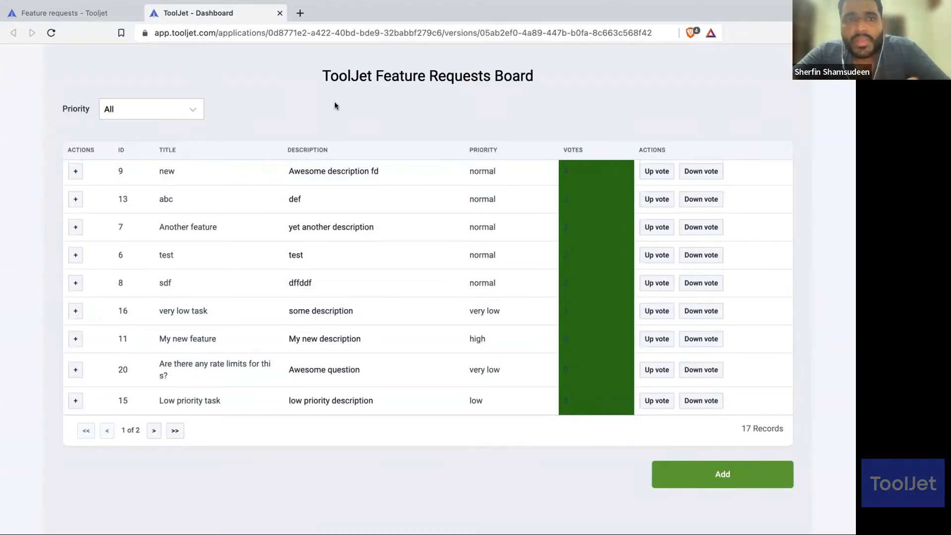
mouse_move(286, 4)
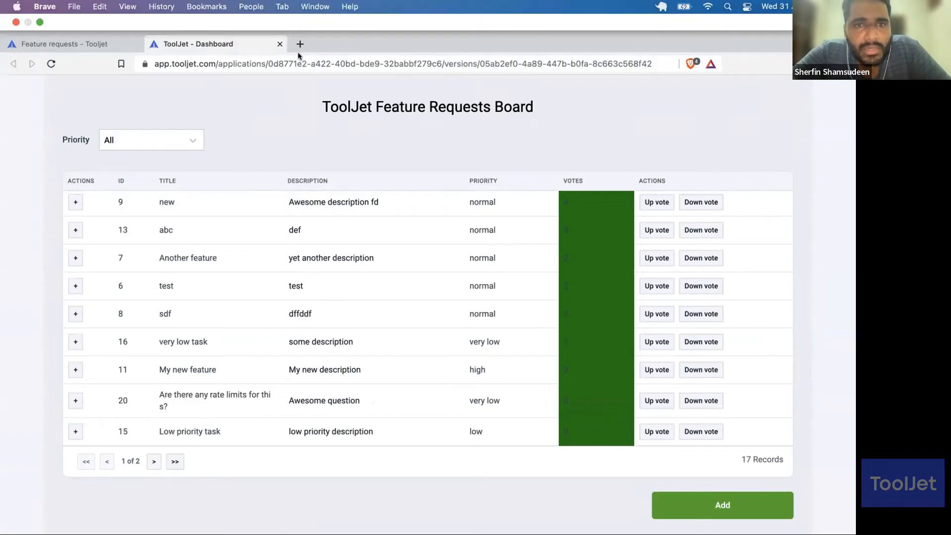
left_click(100, 15)
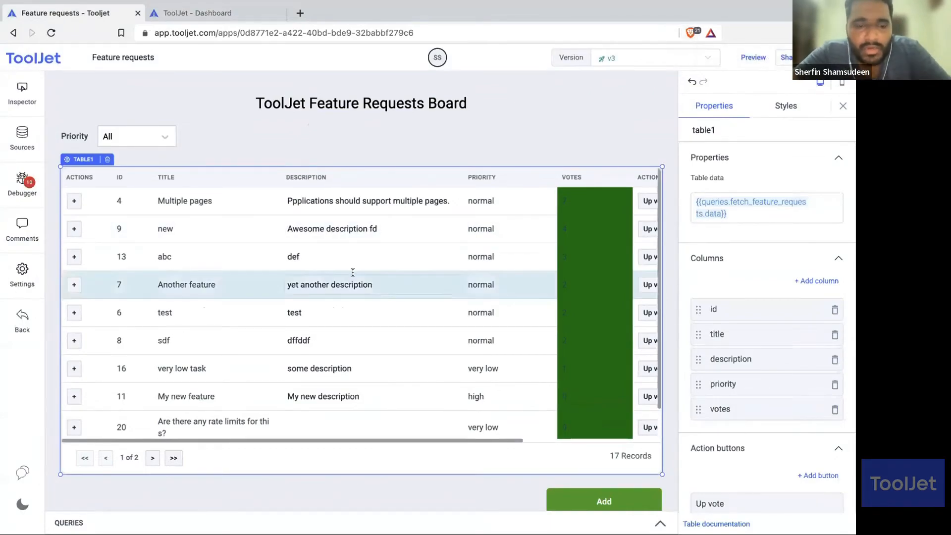
Step: Switch to the terminal's psql session and try to delete all rows from feature_requests
key("super+Tab")
key("super+Tab")
key("super+Tab")
key("super+Tab")
key("super+Tab")
key("super+Tab")
key("super+Tab")
key("super+Tab")
key("super+Tab")
key("super+Tab")
key("super+Tab")
key("super+Tab")
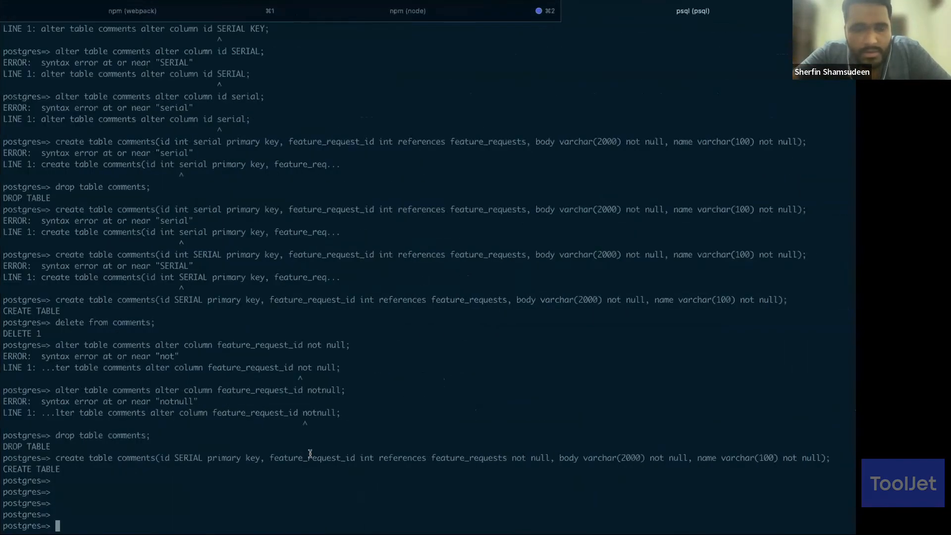
type("de")
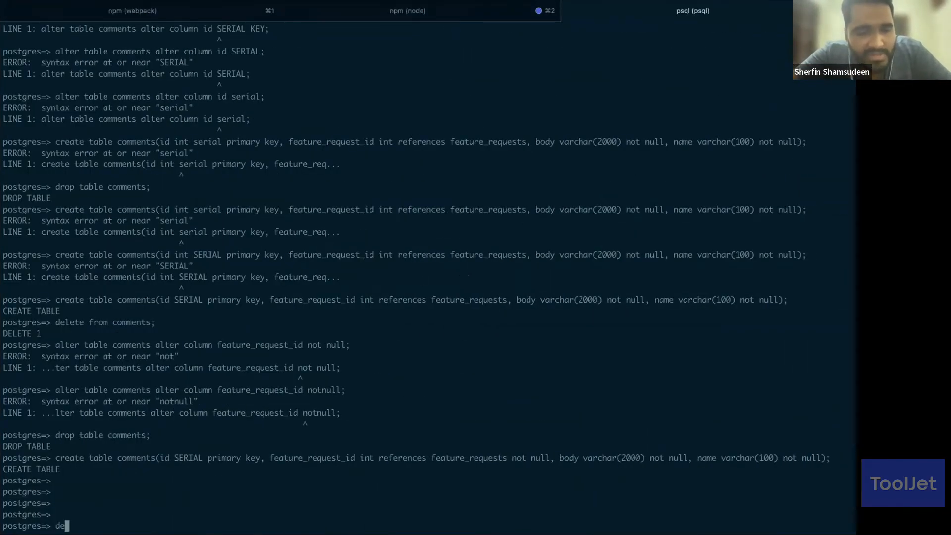
type("lete fro")
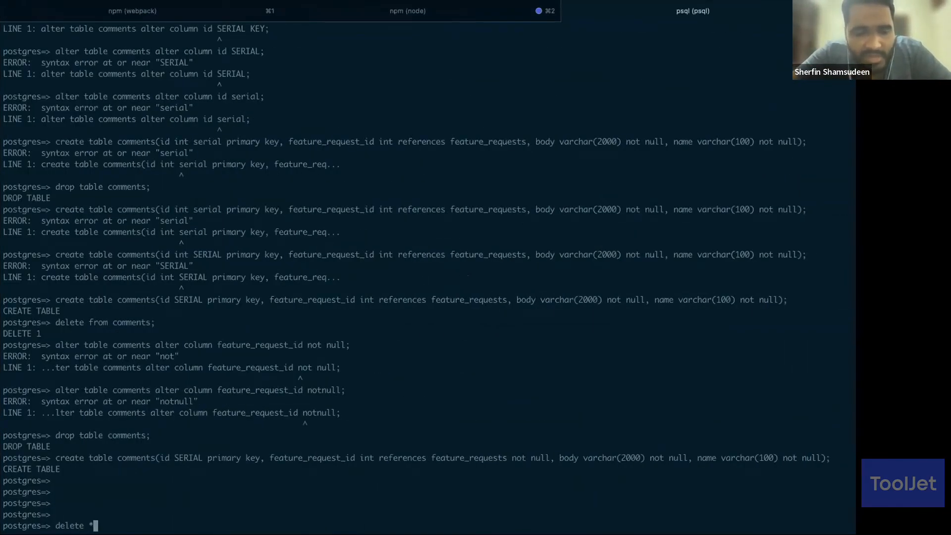
type("m fea")
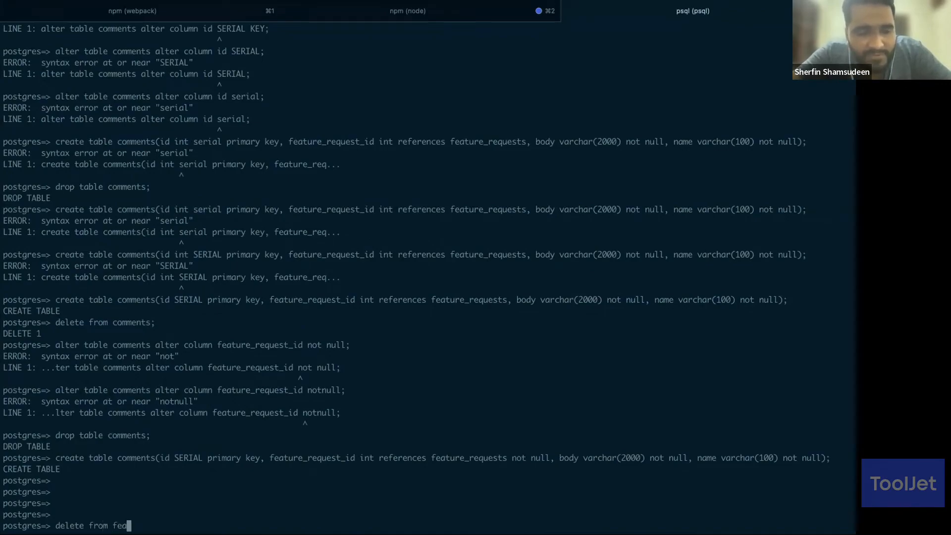
type("ture_requ")
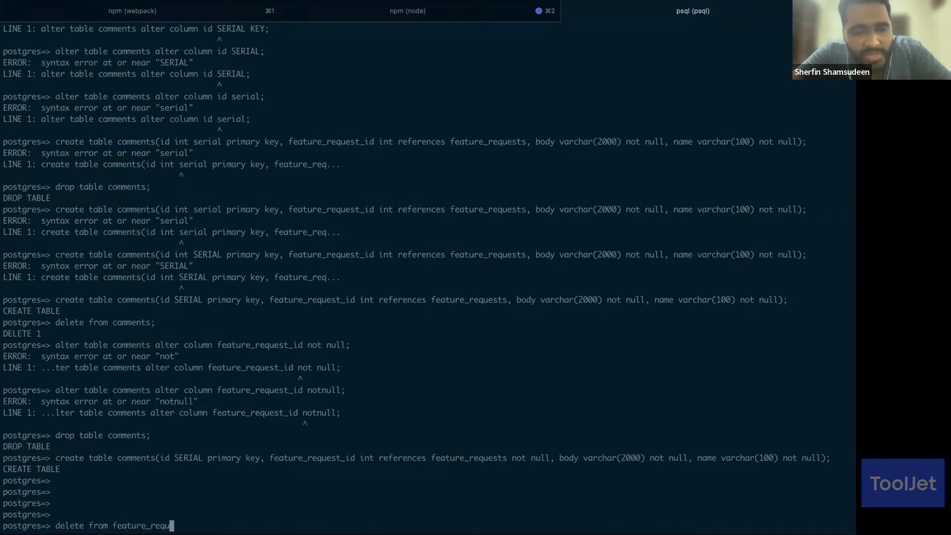
type("estsl")
key("Return")
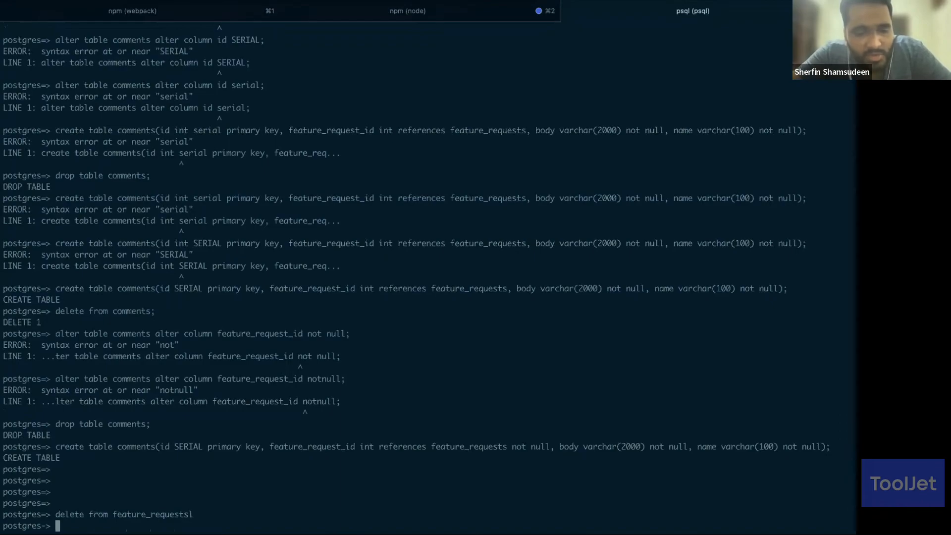
key("ctrl+super+space")
left_click(329, 461)
key("ctrl+c")
Step: Interrupt the pending psql input and switch back to the app editor in the browser
mouse_move(515, 525)
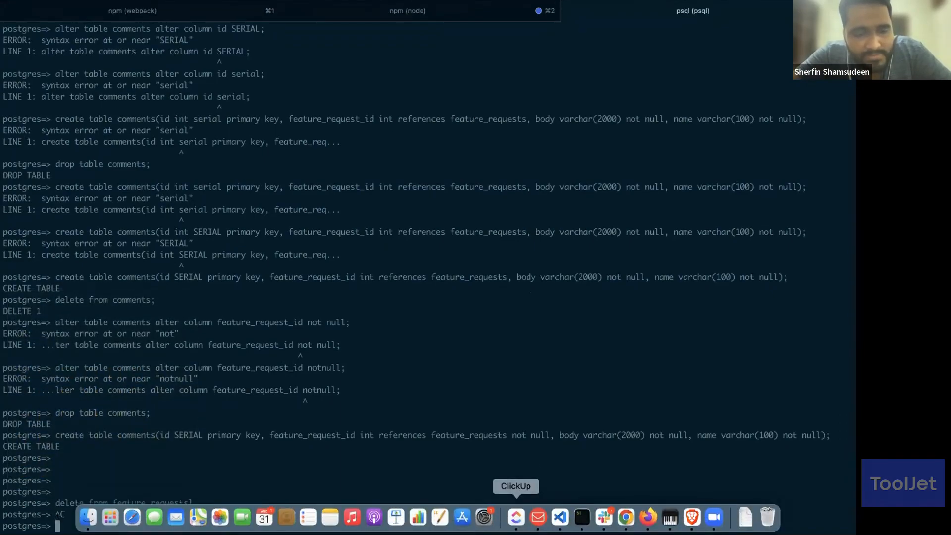
type(";")
key("Return")
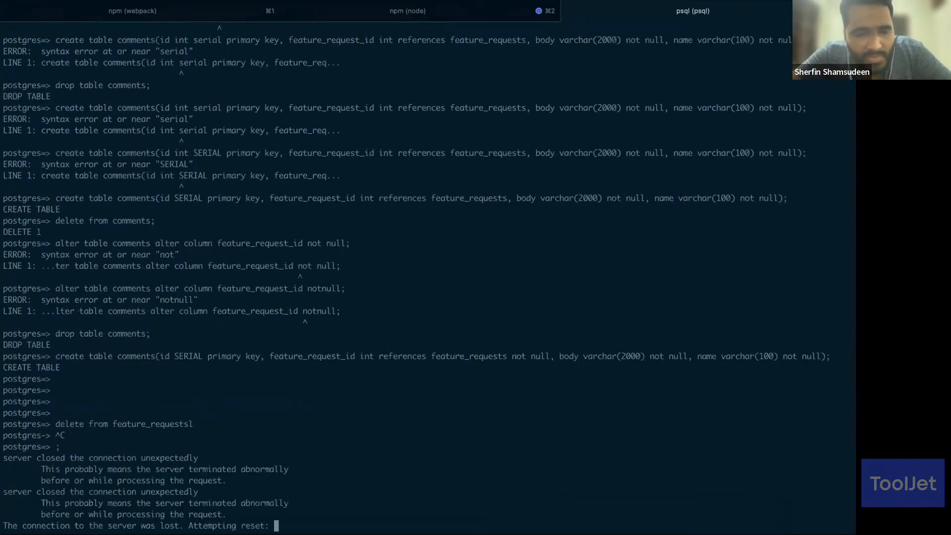
key("Up")
key("Down")
key("ctrl+c")
key("ctrl+c")
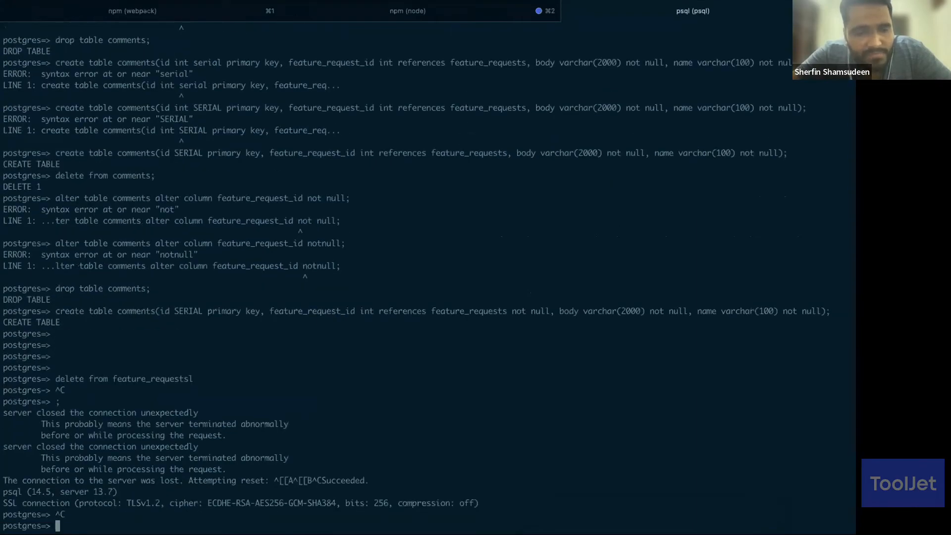
key("ctrl+Left")
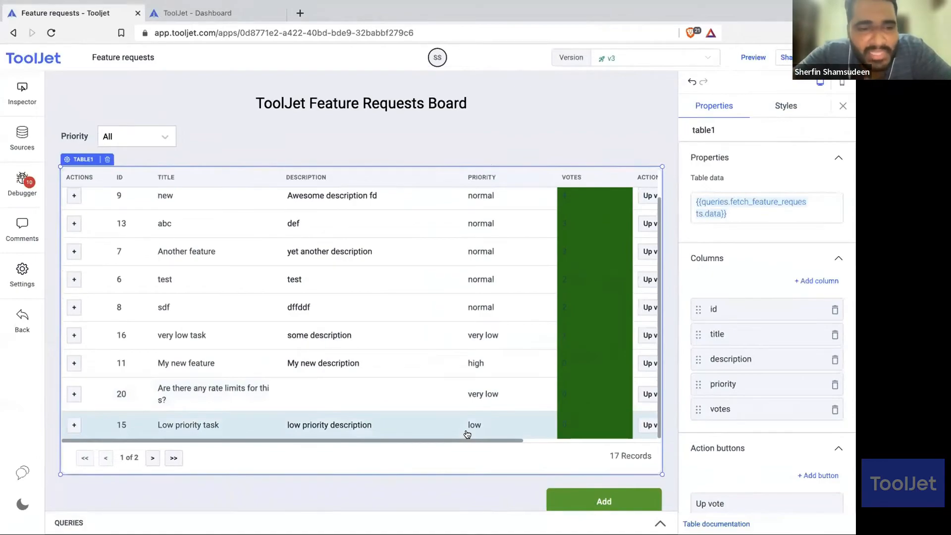
Step: Show the second page of table1 in the editor and close the app preview
left_click(153, 458)
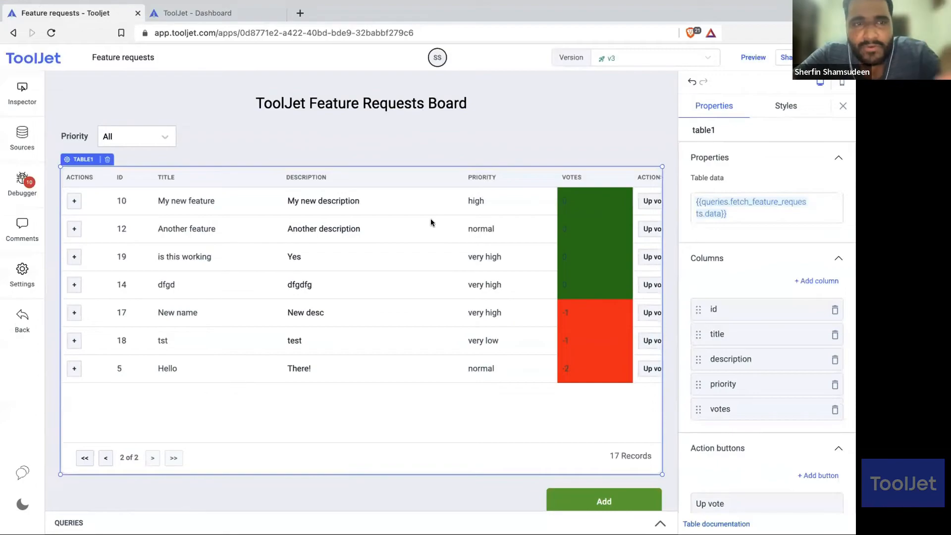
left_click(275, 14)
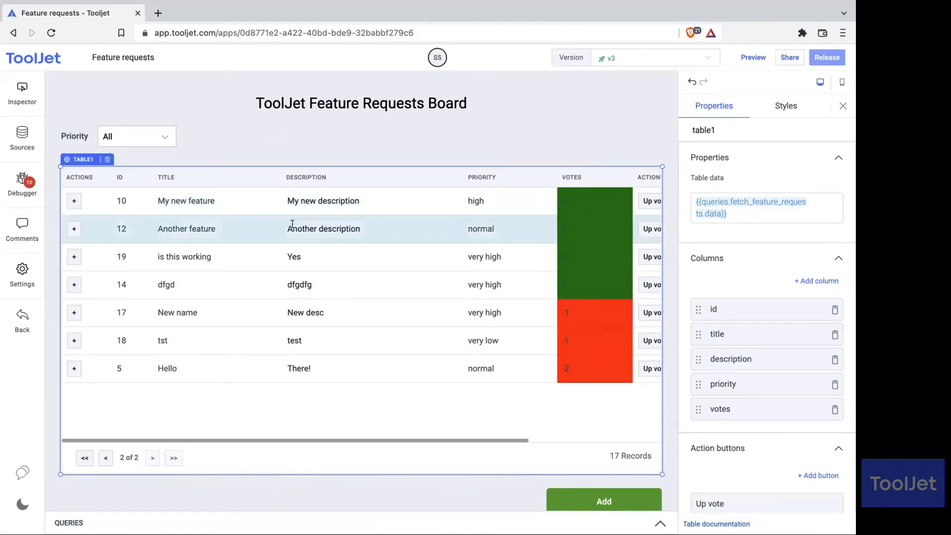
scroll(343, 501, "down", 4)
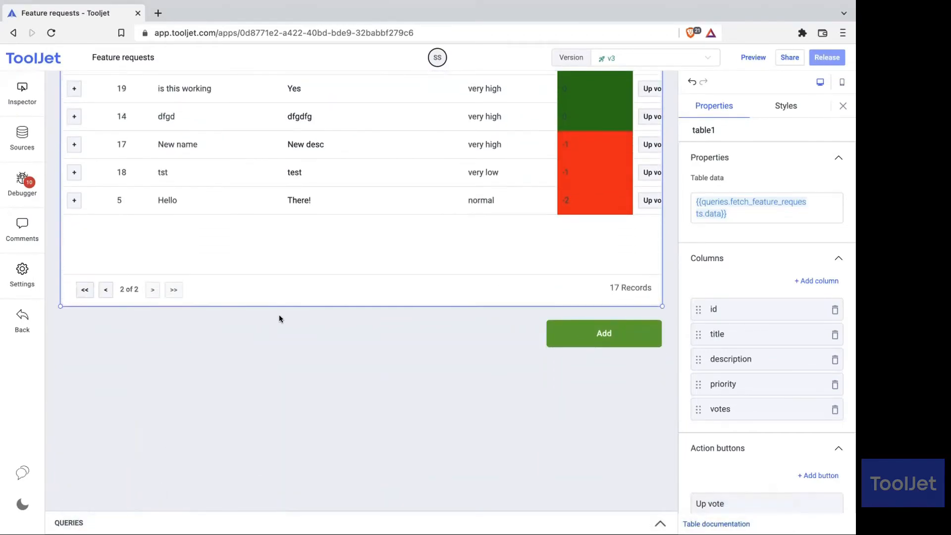
key("ctrl+Left")
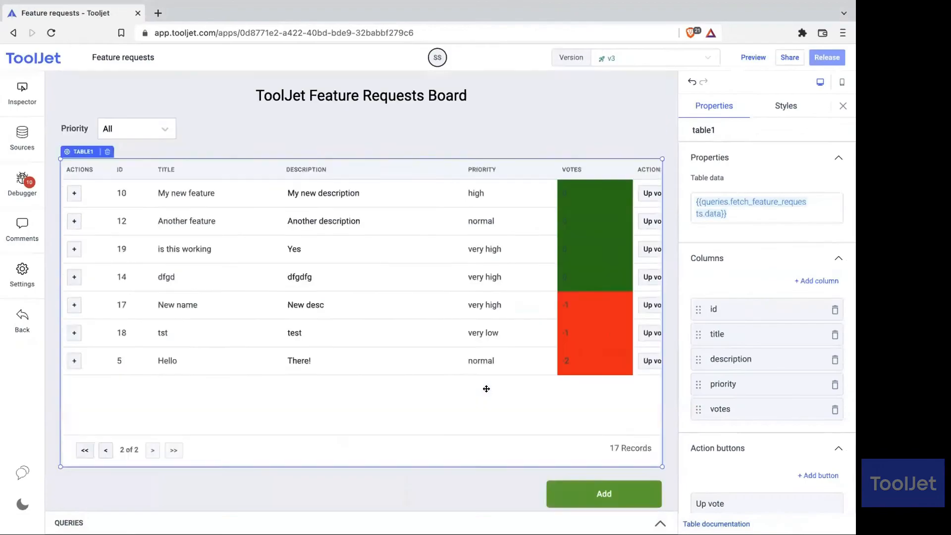
scroll(487, 389, "up", 1)
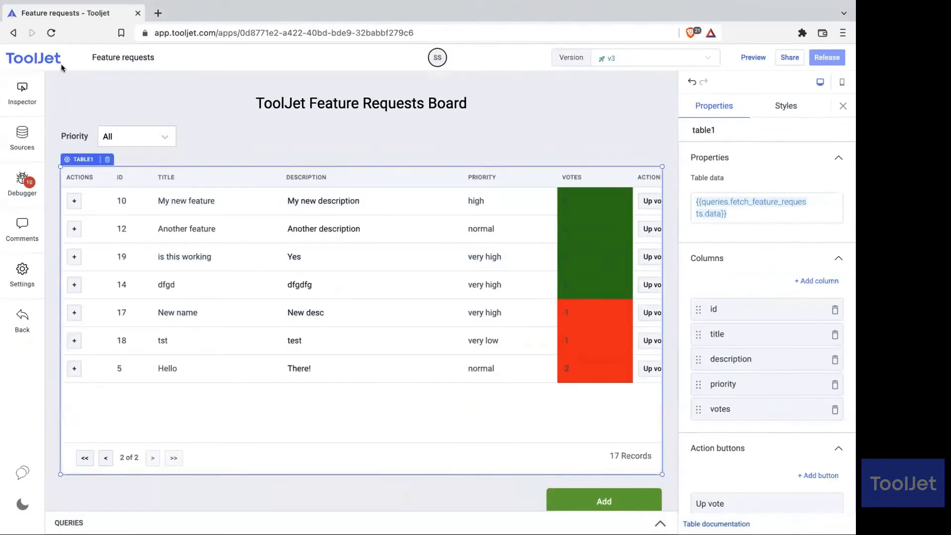
Step: Return to the list of all applications and create a new blank application
left_click(49, 59)
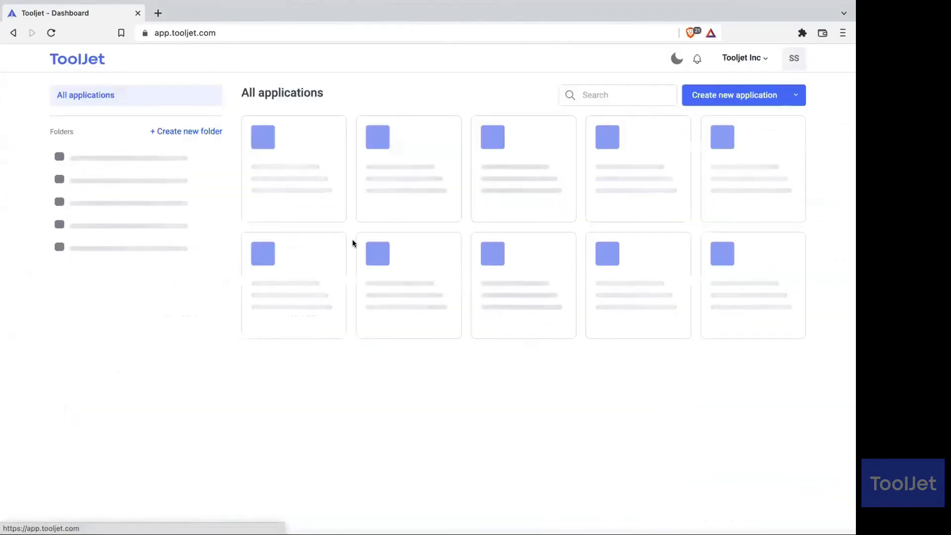
left_click(735, 96)
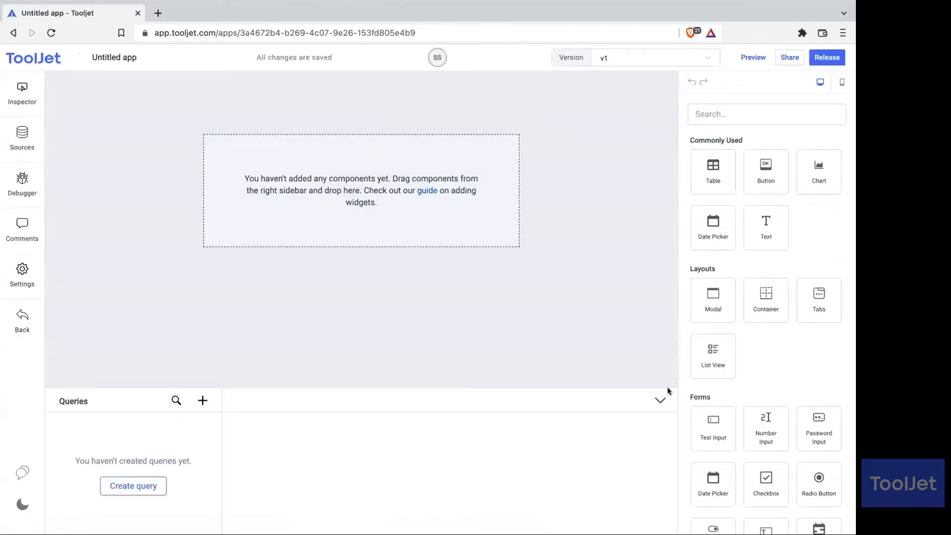
Step: Find the Tabs component, place it on the empty canvas with the queries panel collapsed, and enlarge it to fill the visible canvas
left_click(661, 399)
left_click(801, 121)
type("tab")
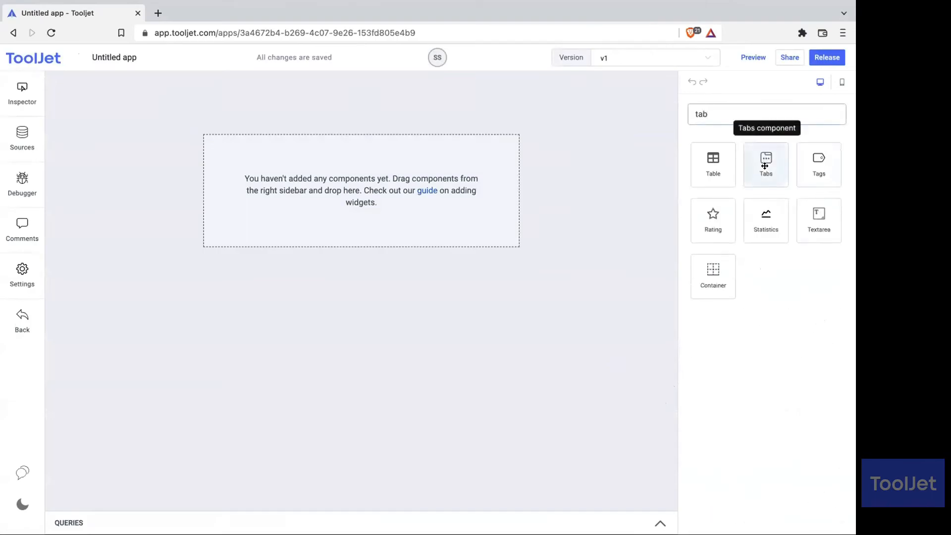
left_click_drag(765, 166, 79, 83)
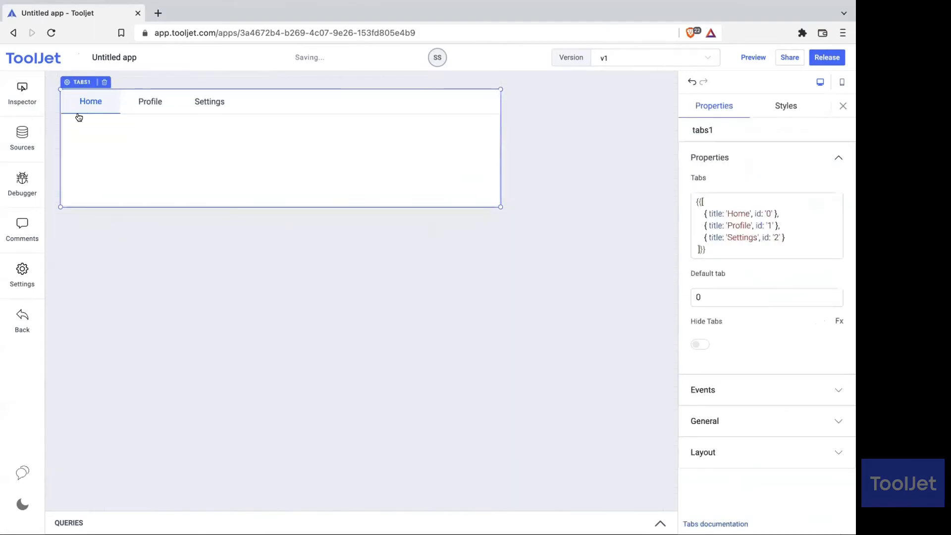
left_click_drag(96, 206, 88, 498)
left_click_drag(496, 323, 656, 334)
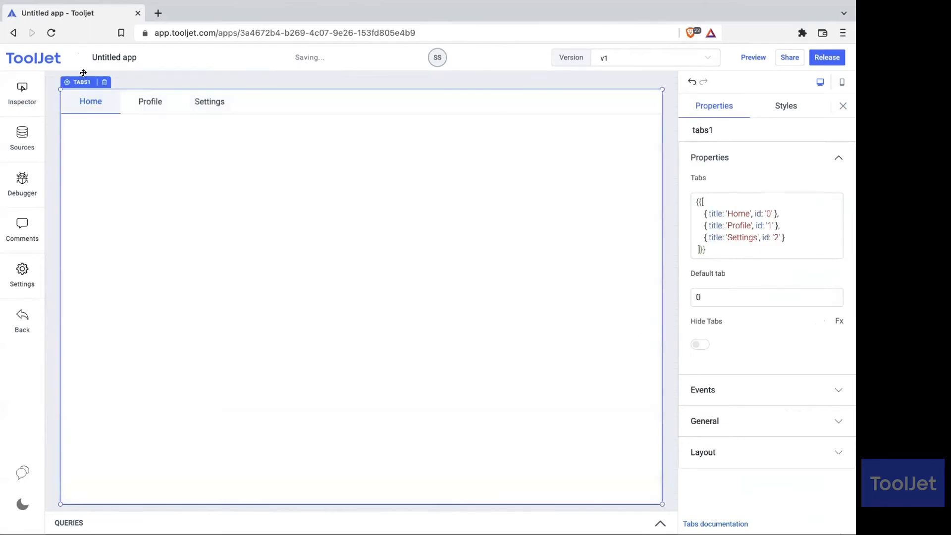
Step: Try out the Hide Tabs option on tabs1 and review its Tabs and Default tab properties
left_click(699, 342)
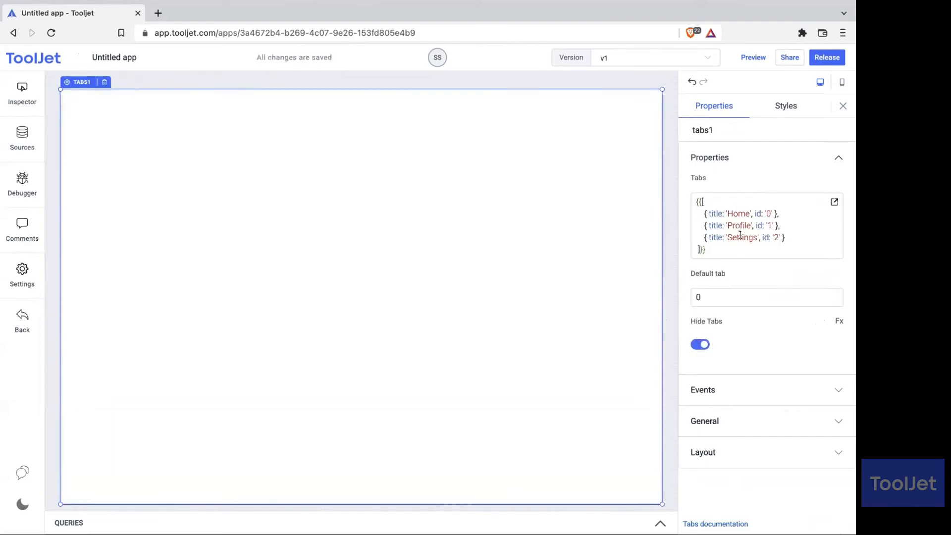
left_click(700, 298)
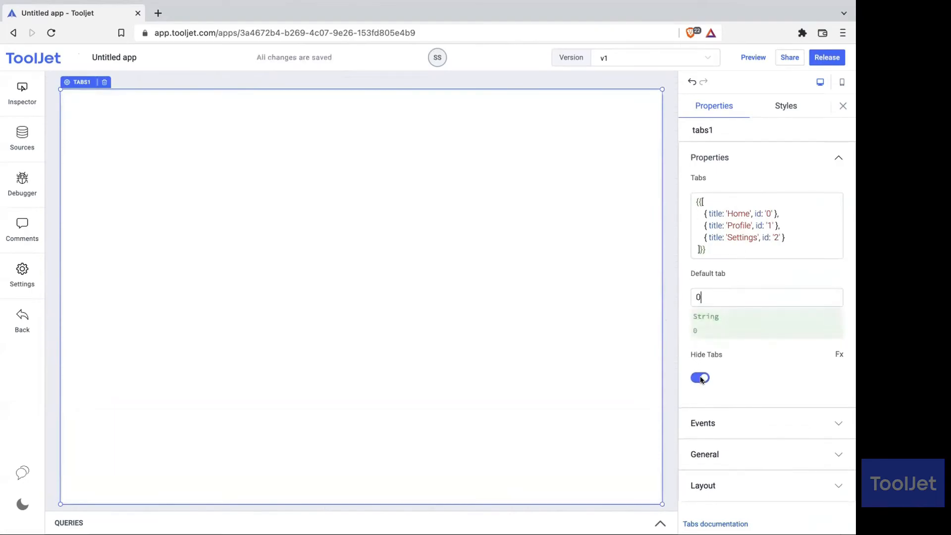
left_click(701, 379)
left_click(701, 341)
left_click(716, 294)
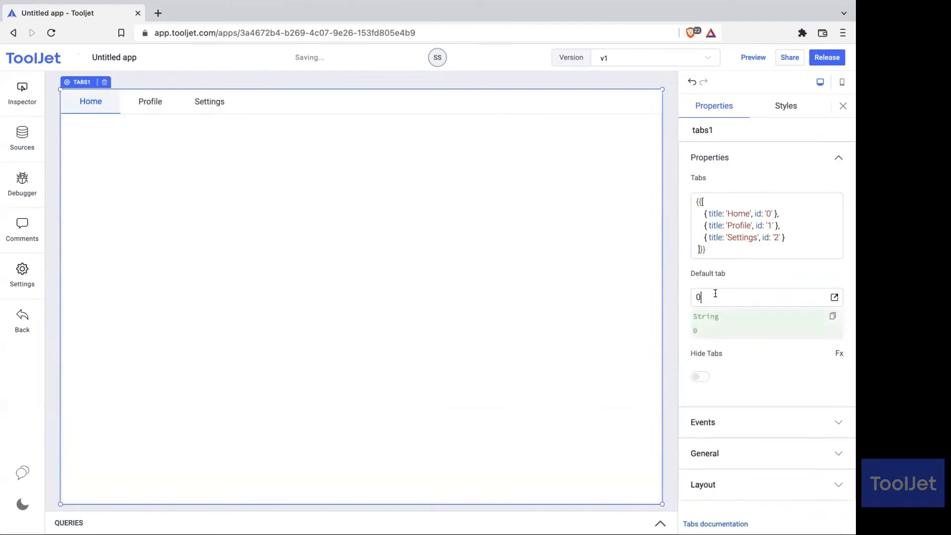
left_click(726, 213)
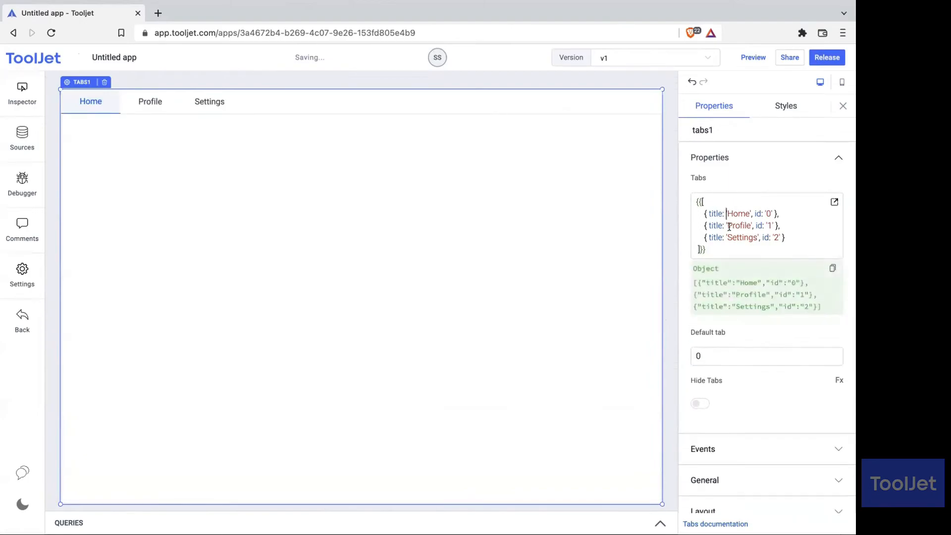
left_click(730, 226)
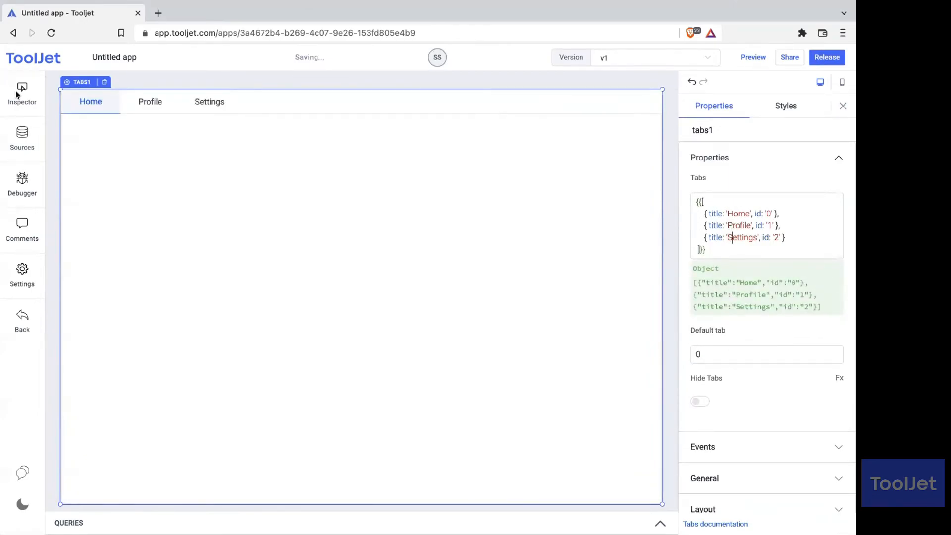
Step: Place a Button, a Text and a Text Input component inside the Home tab of tabs1
left_click(136, 78)
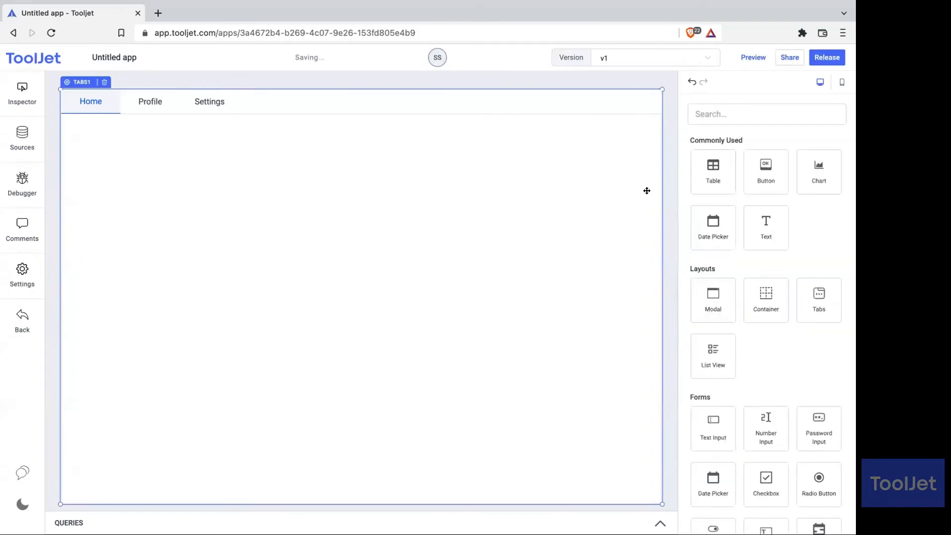
left_click_drag(774, 168, 413, 270)
left_click_drag(757, 250, 478, 403)
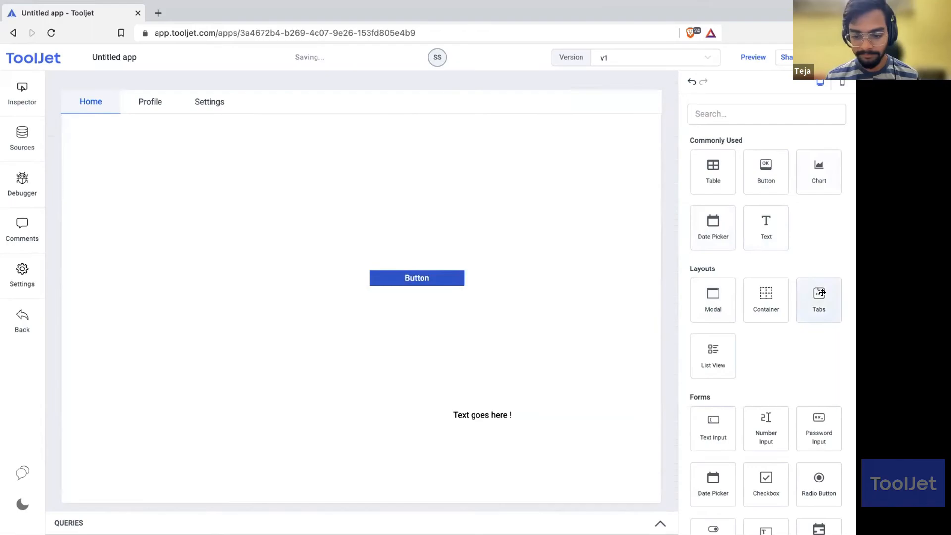
left_click_drag(714, 412, 157, 300)
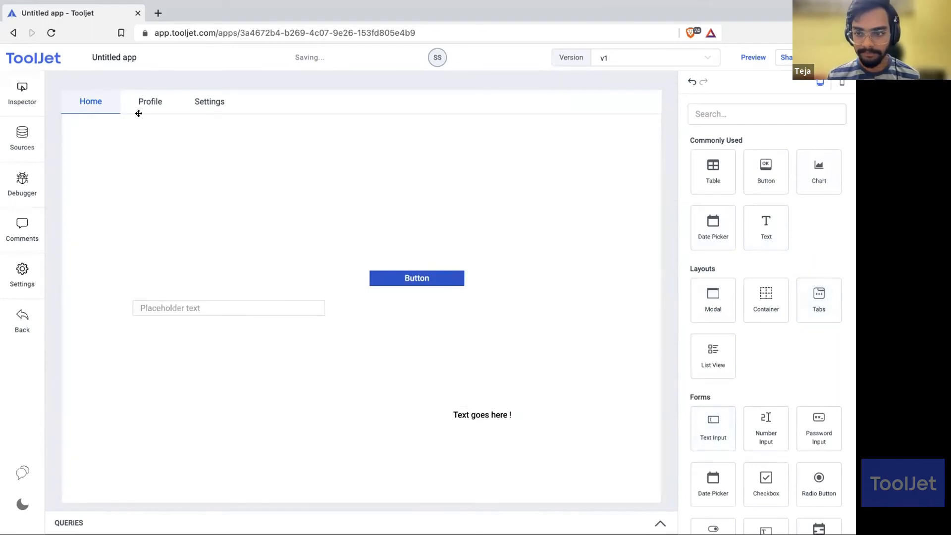
Step: Place a Multiselect, a Dropdown and a Radio Button component inside the Profile tab of tabs1
left_click(147, 104)
left_click(671, 243)
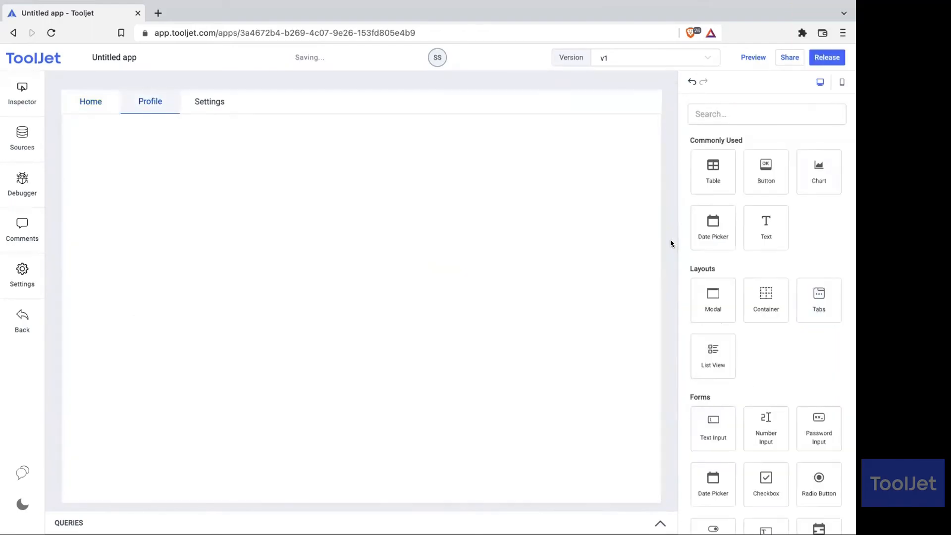
scroll(728, 329, "down", 4)
left_click_drag(753, 396, 303, 365)
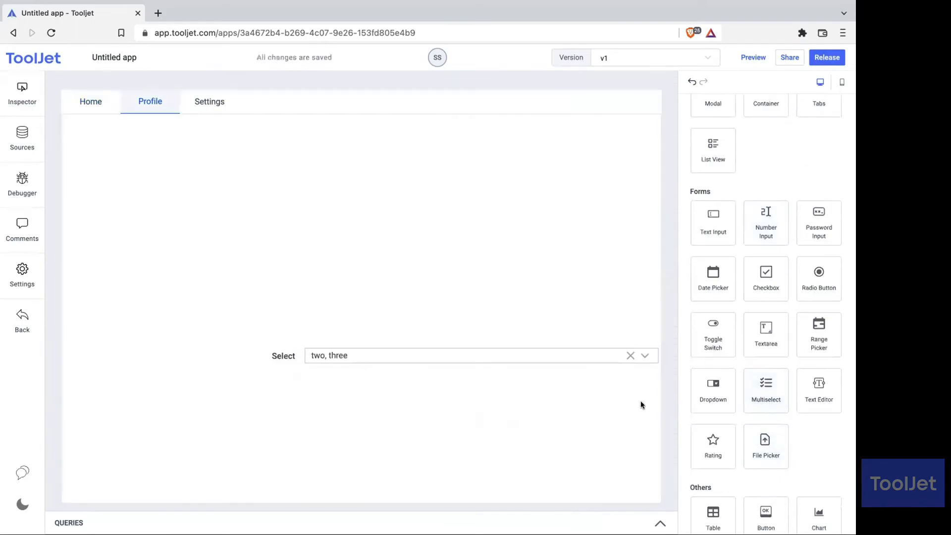
left_click_drag(708, 391, 299, 274)
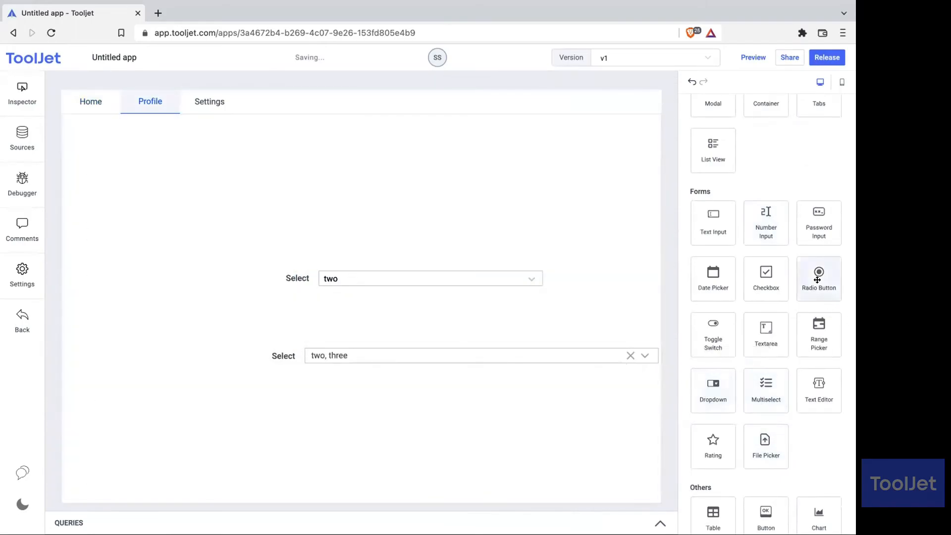
left_click_drag(818, 273, 266, 478)
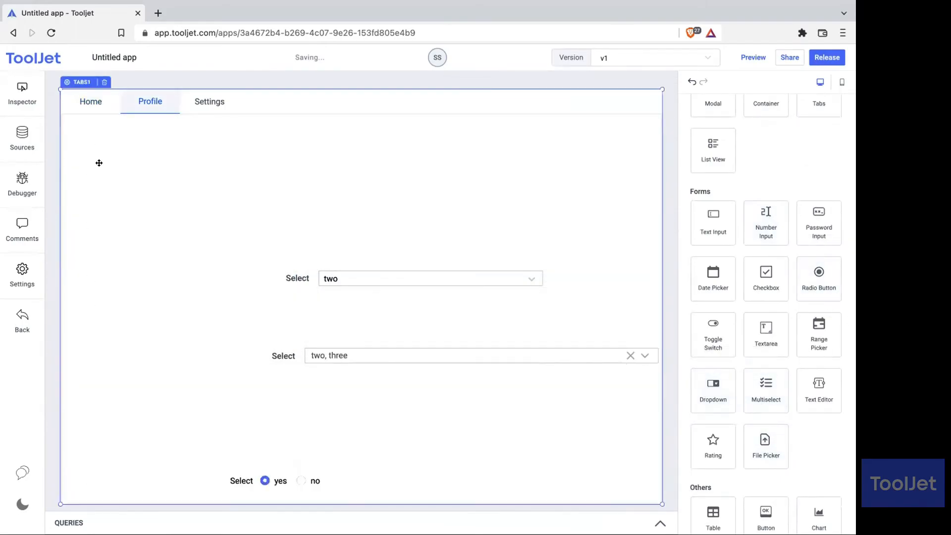
Step: Enable Hide Tabs for tabs1 and set its default tab to 1
left_click(78, 103)
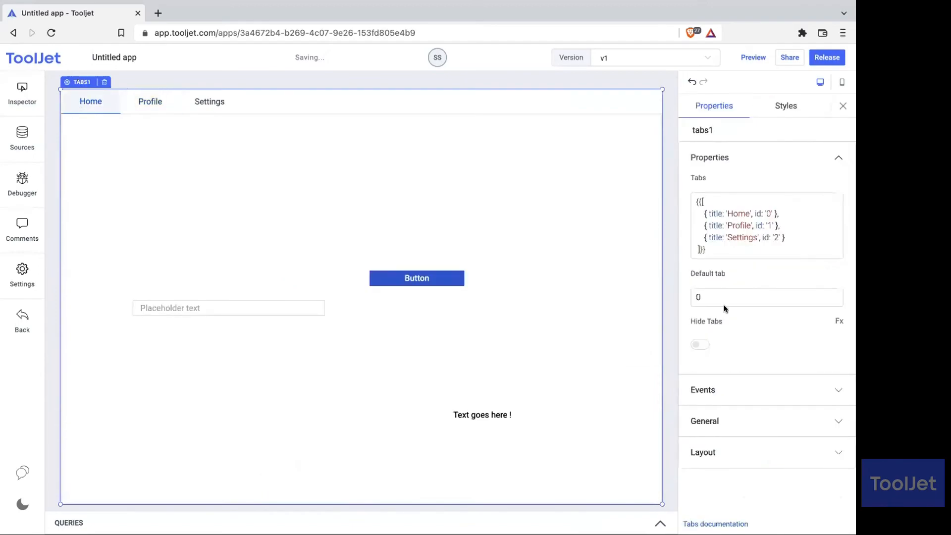
left_click(700, 342)
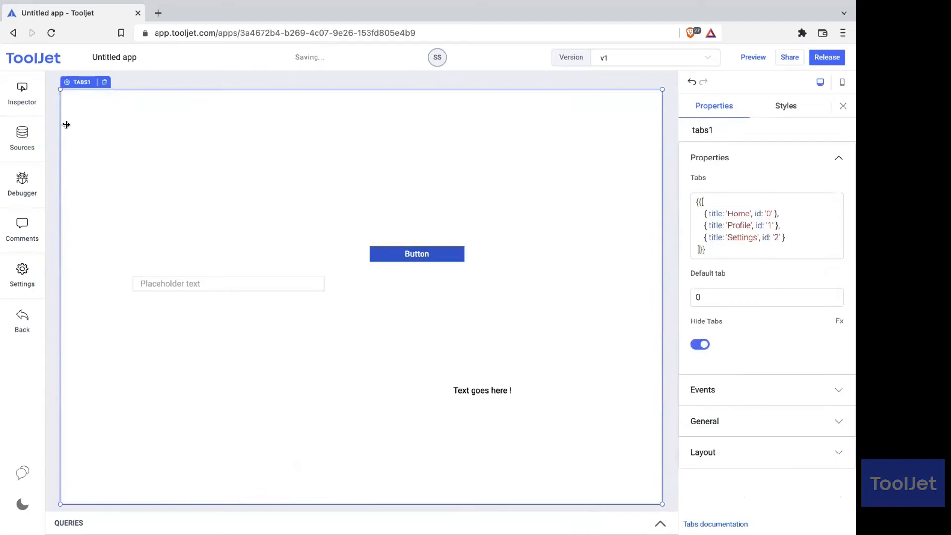
left_click(721, 292)
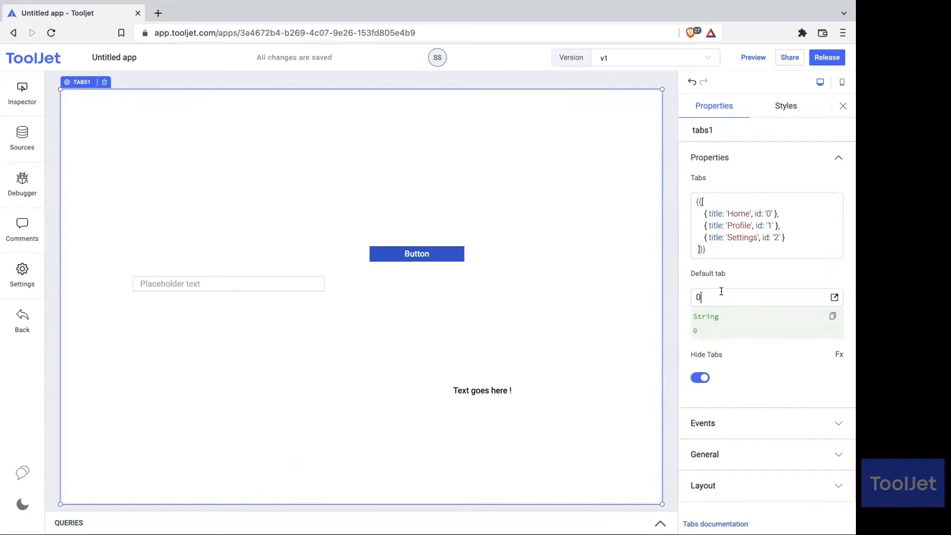
key("BackSpace")
type("1")
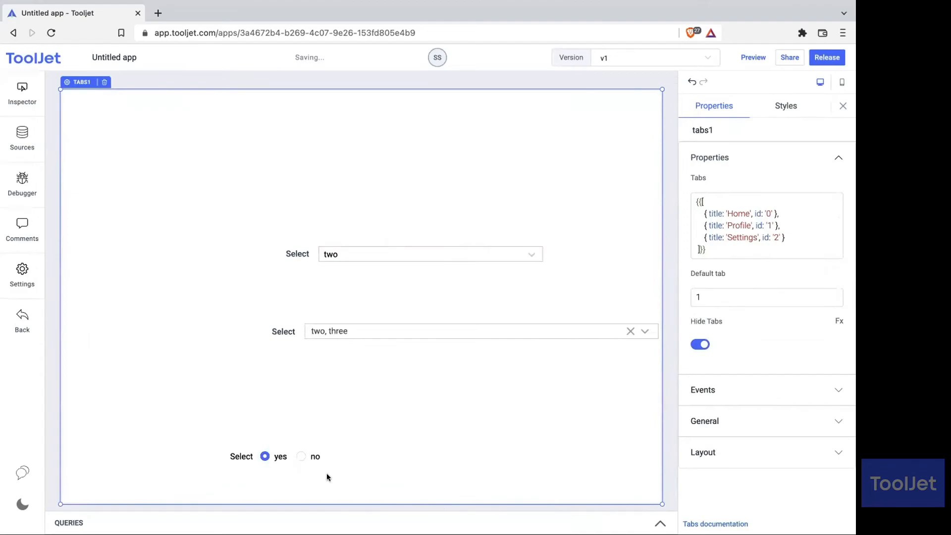
Step: Set the default tab of tabs1 back to 0
left_click(741, 303)
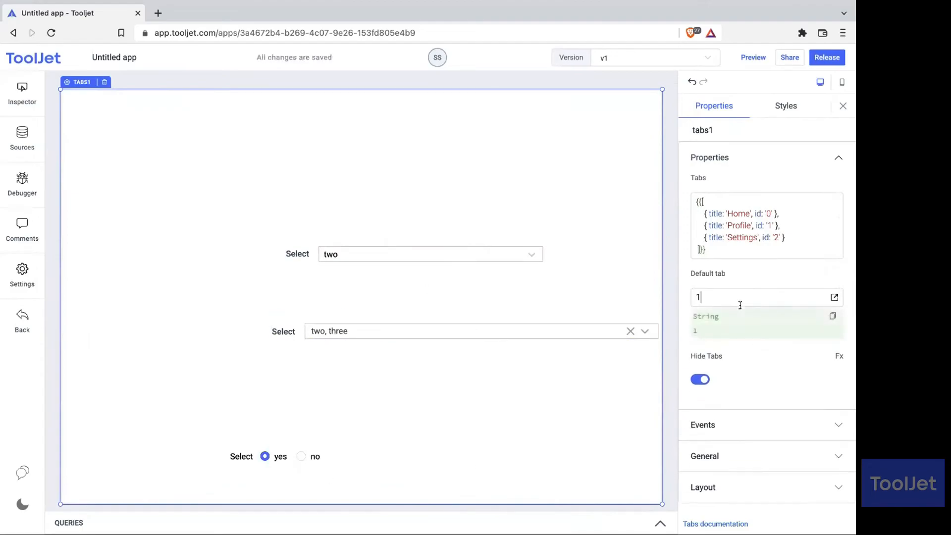
key("BackSpace")
type("0")
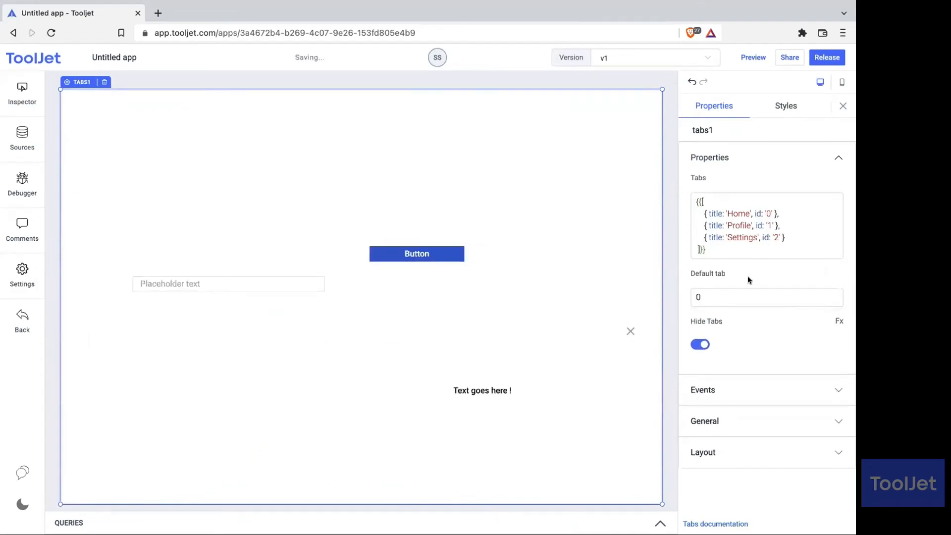
Step: Bind the default tab of tabs1 to the page variable with the expression {{variables?.page ?? 0}}
left_click(716, 299)
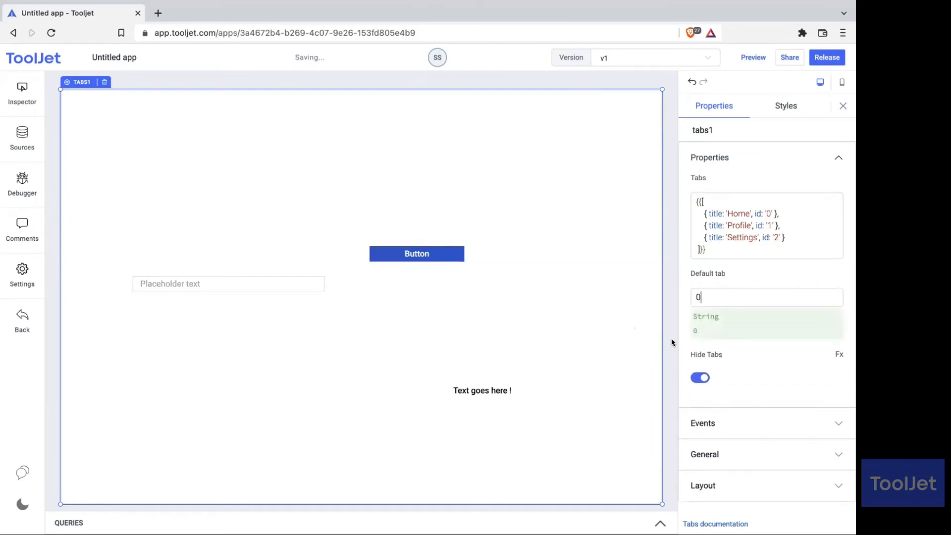
scroll(672, 319, "down", 2)
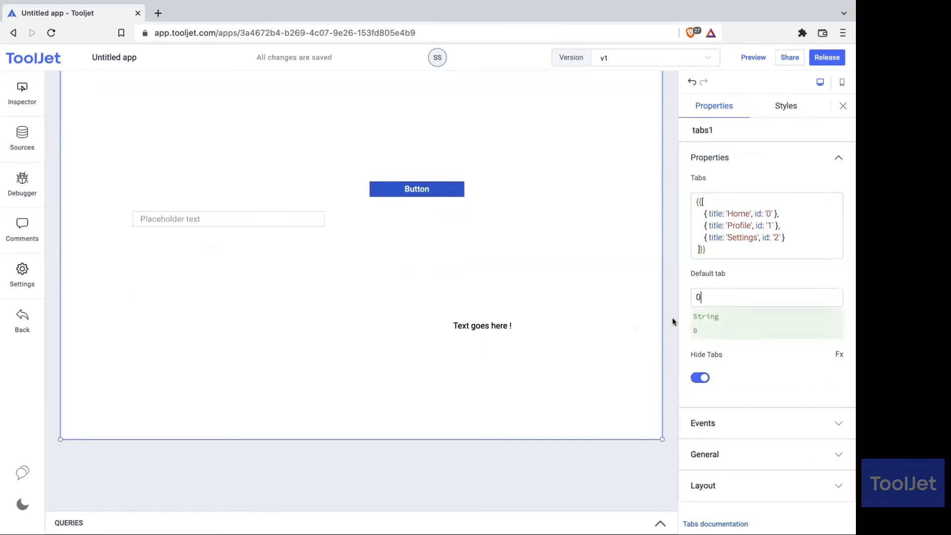
key("BackSpace")
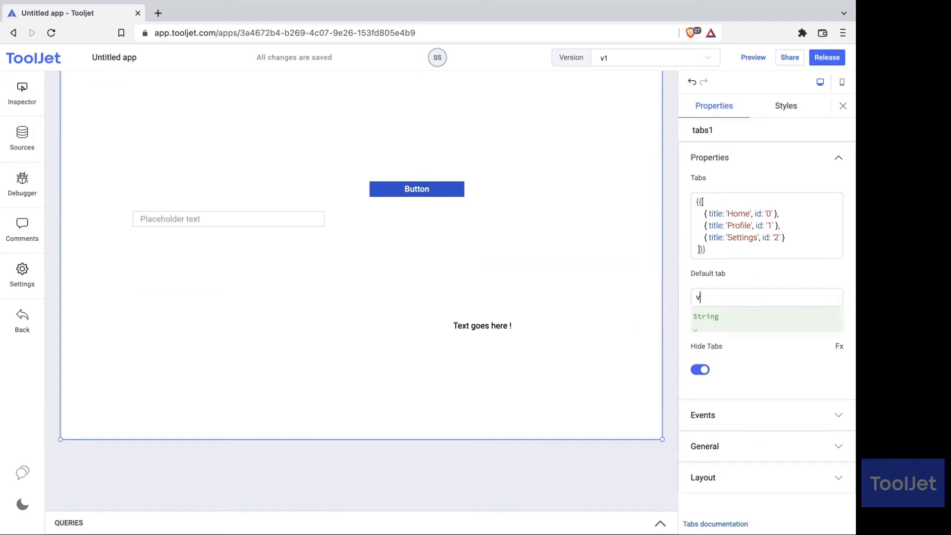
type("vari")
key("BackSpace")
key("BackSpace")
key("BackSpace")
key("BackSpace")
type("{{v")
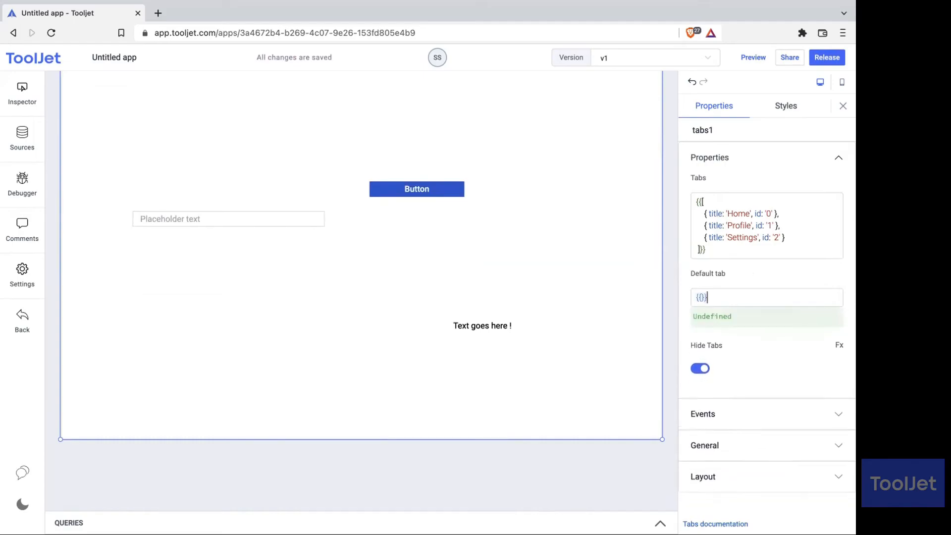
type("ariables?")
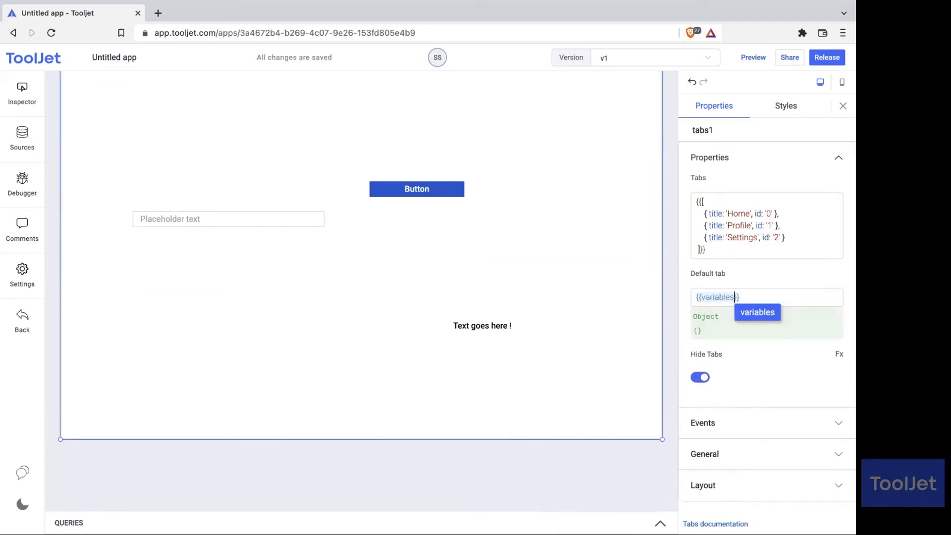
type(".page ?")
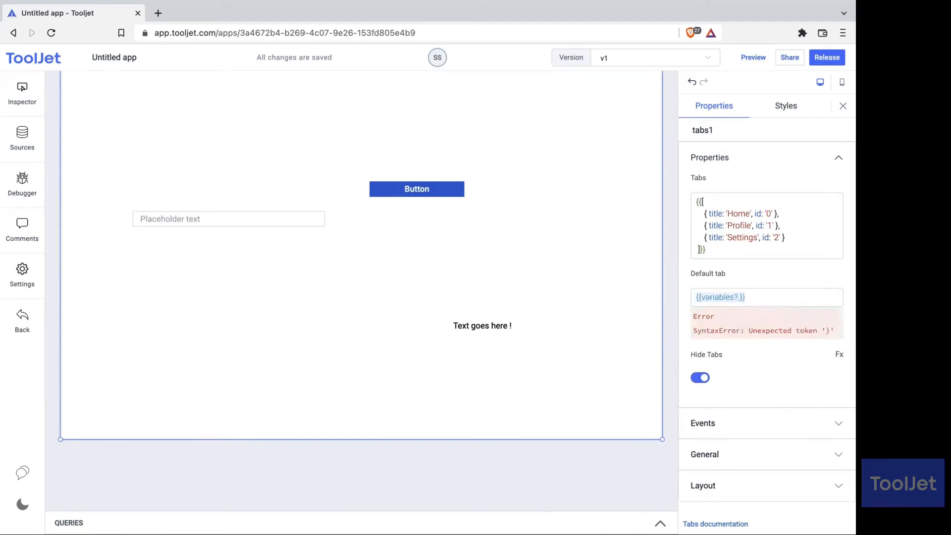
type("? 0")
left_click(715, 284)
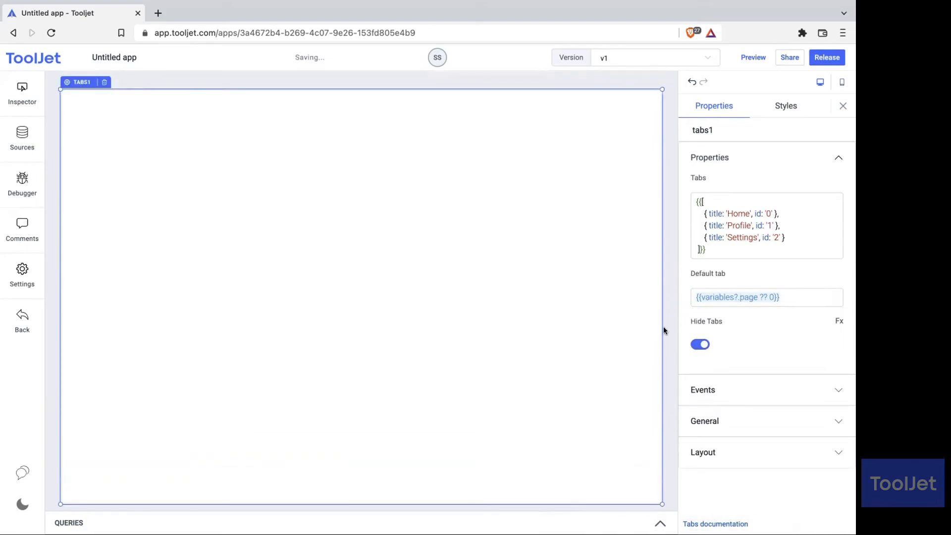
Step: Make the default tab's fallback value a string, so the expression reads {{variables?.page ?? '0'}}
left_click(749, 296)
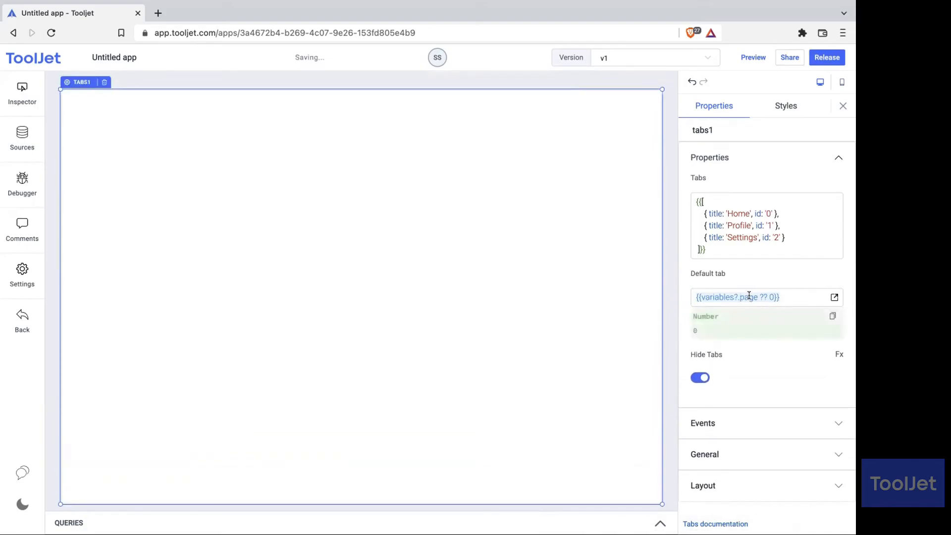
left_click(769, 295)
key("BackSpace")
type("'0'")
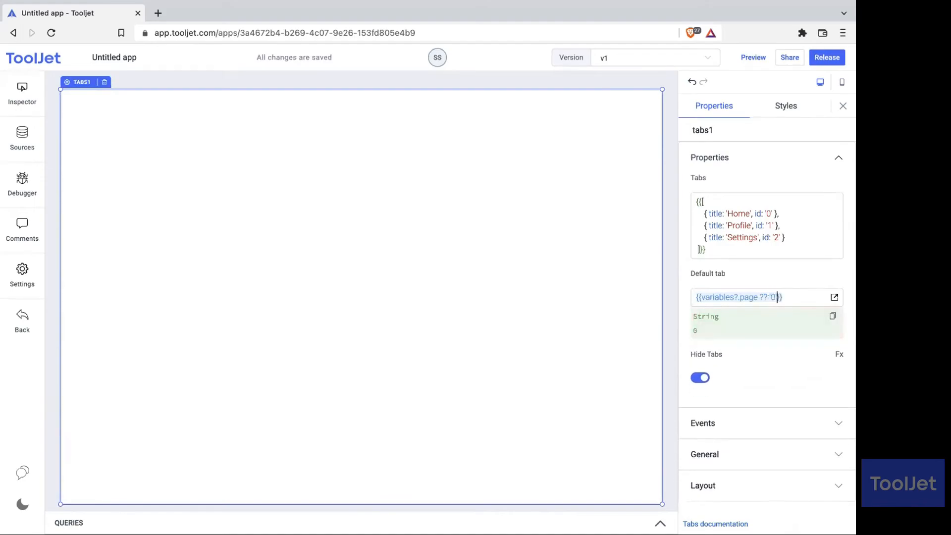
left_click(750, 277)
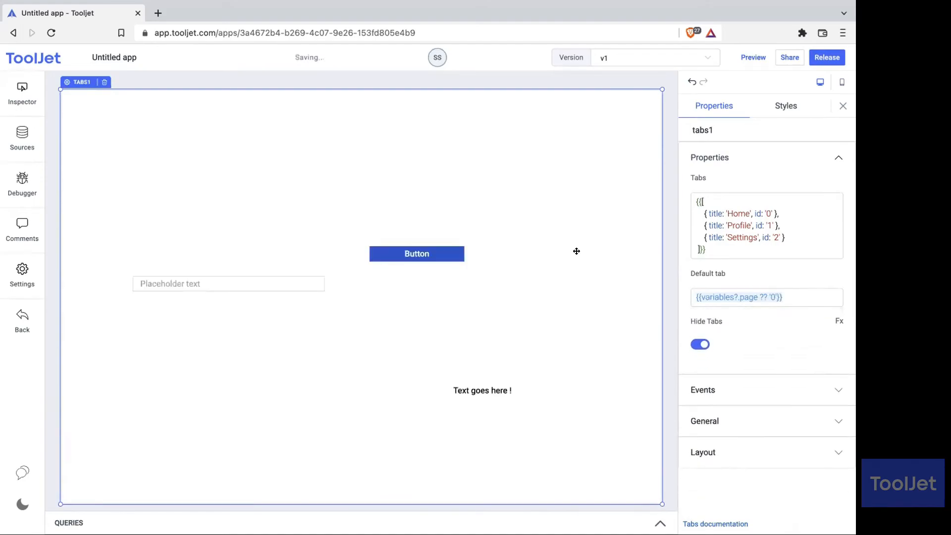
left_click(748, 297)
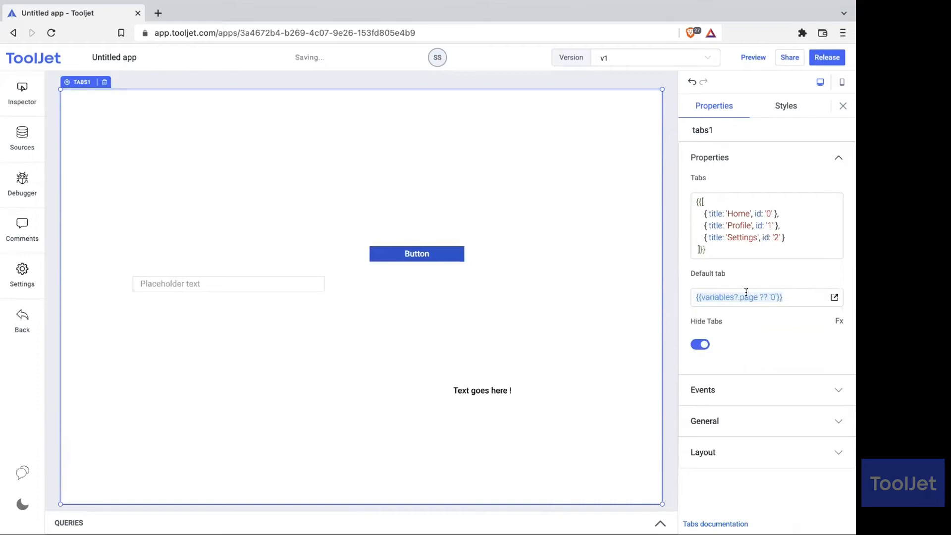
Step: Place a Button component below the tabs container and set its button text to "Next page"
left_click(668, 283)
left_click_drag(757, 159, 404, 474)
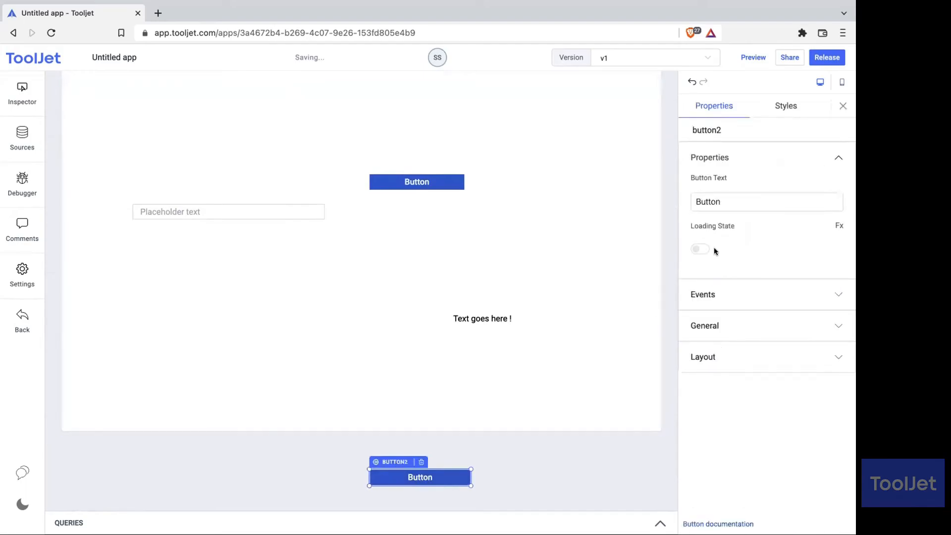
double_click(733, 205)
type("Next ")
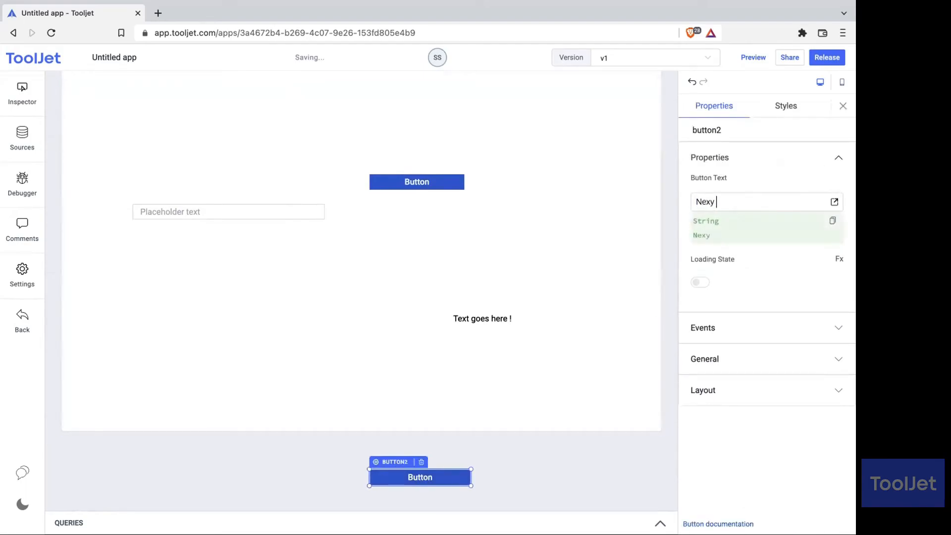
type("page")
left_click(744, 177)
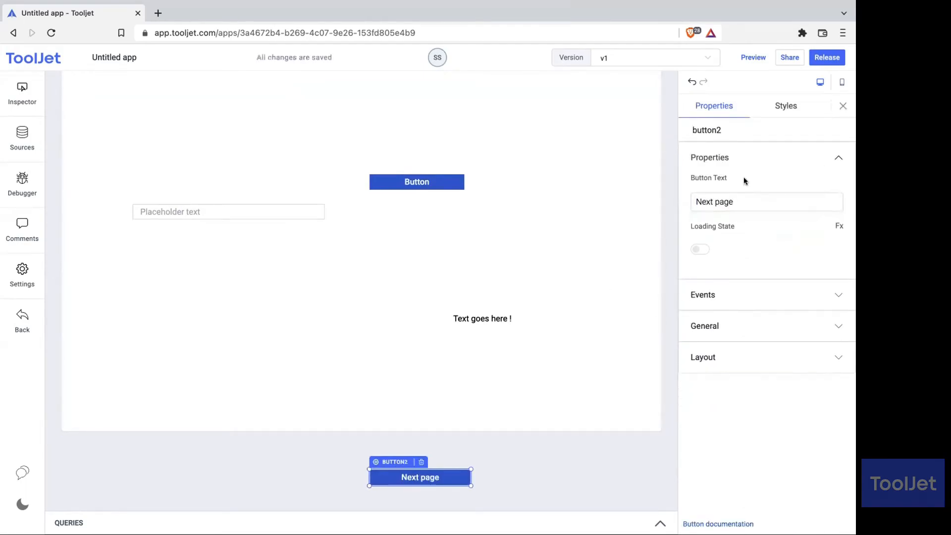
Step: Add an On click event handler to the Next page button with the Set variable action
left_click(729, 296)
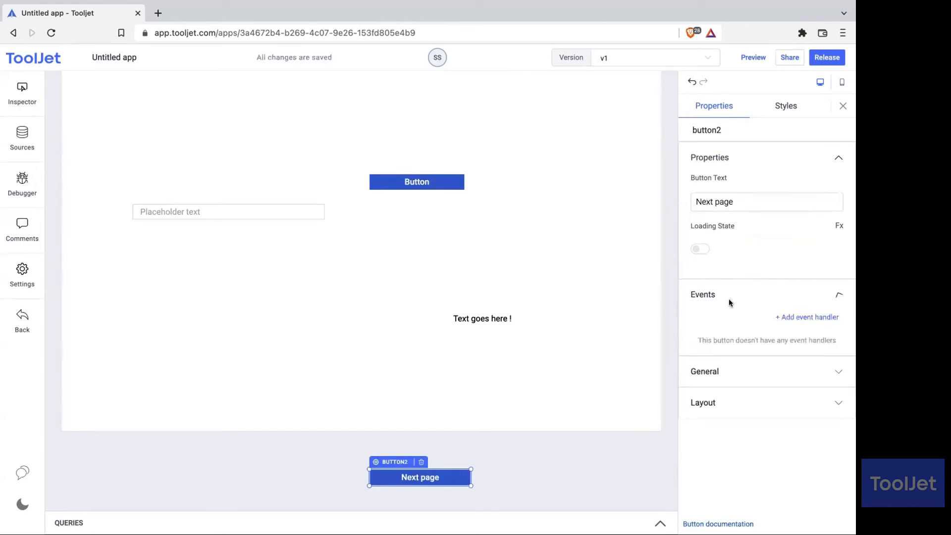
left_click(787, 315)
left_click(759, 341)
left_click(629, 316)
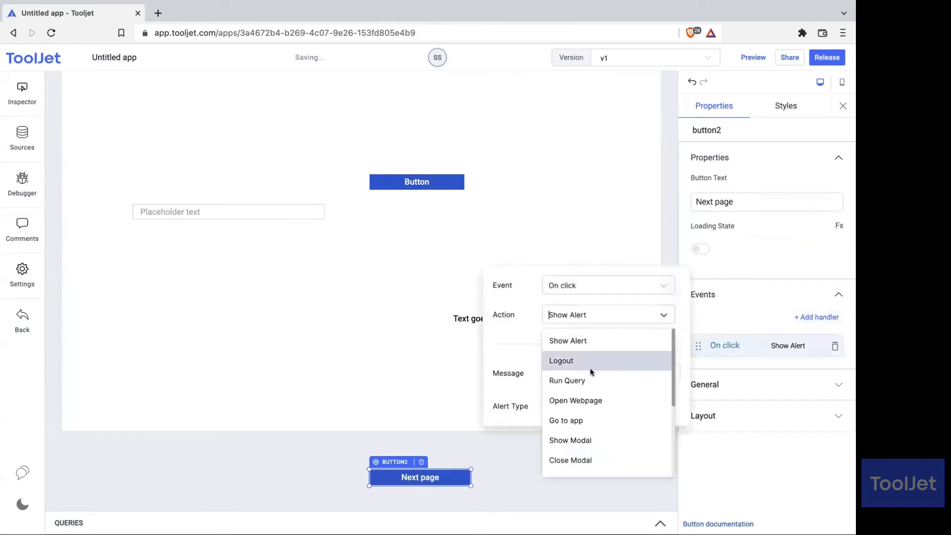
scroll(590, 367, "down", 5)
left_click(583, 424)
Step: Have the Next page button's handler set the key page to the value 1
left_click(570, 372)
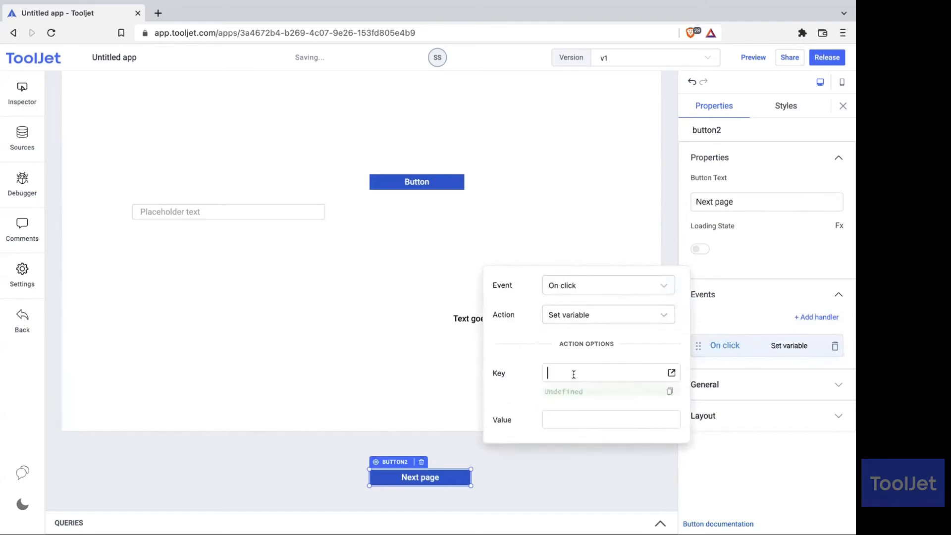
type("page")
left_click(581, 435)
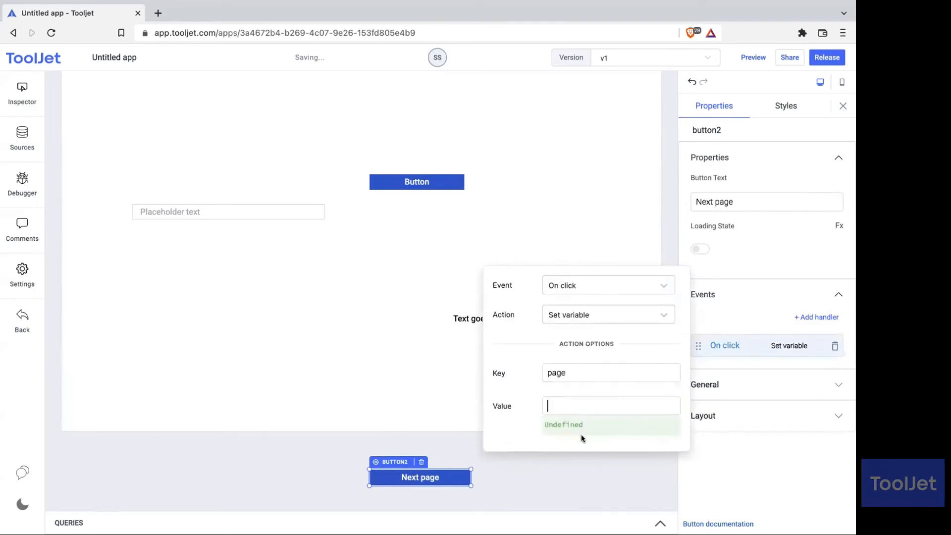
type("1")
left_click(584, 461)
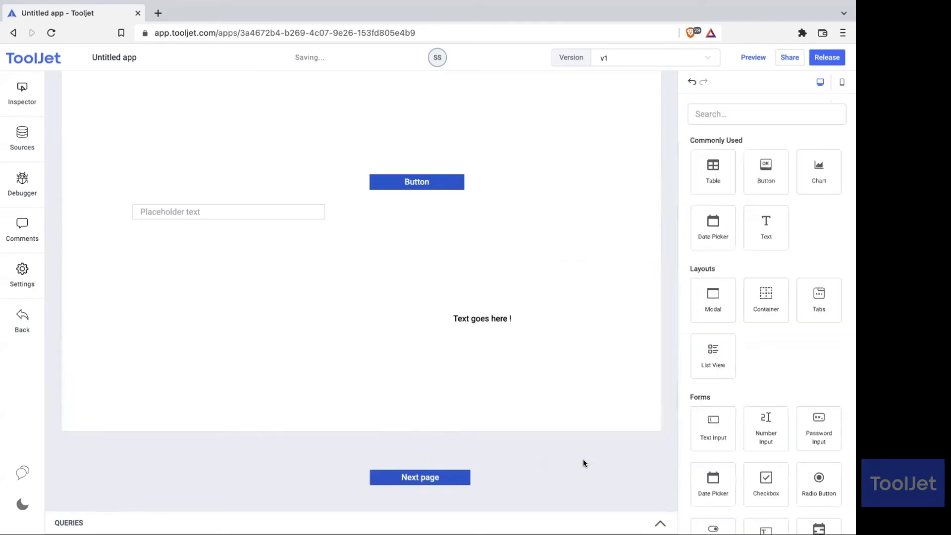
Step: Test the Next page button, check the page shown in the tabs container, and open the properties of tabs1
left_click(418, 479)
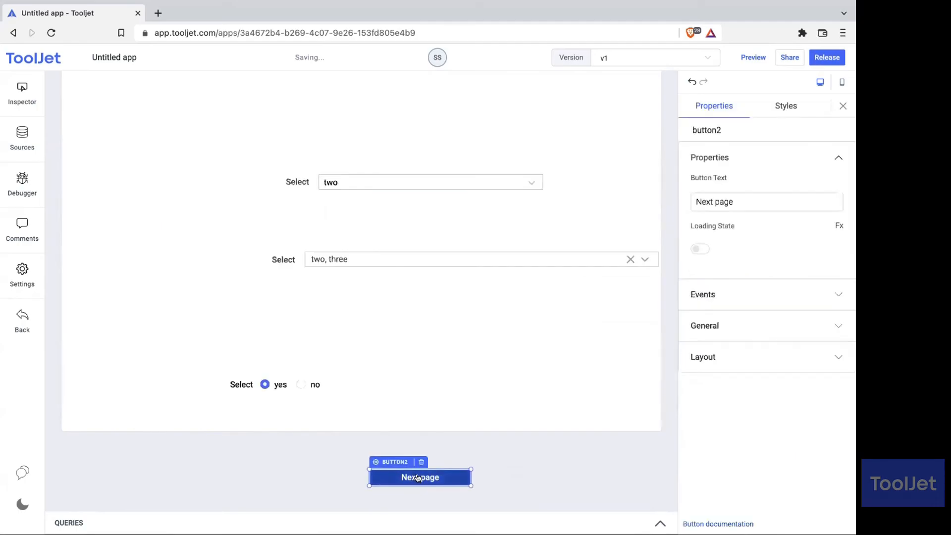
scroll(286, 476, "up", 2)
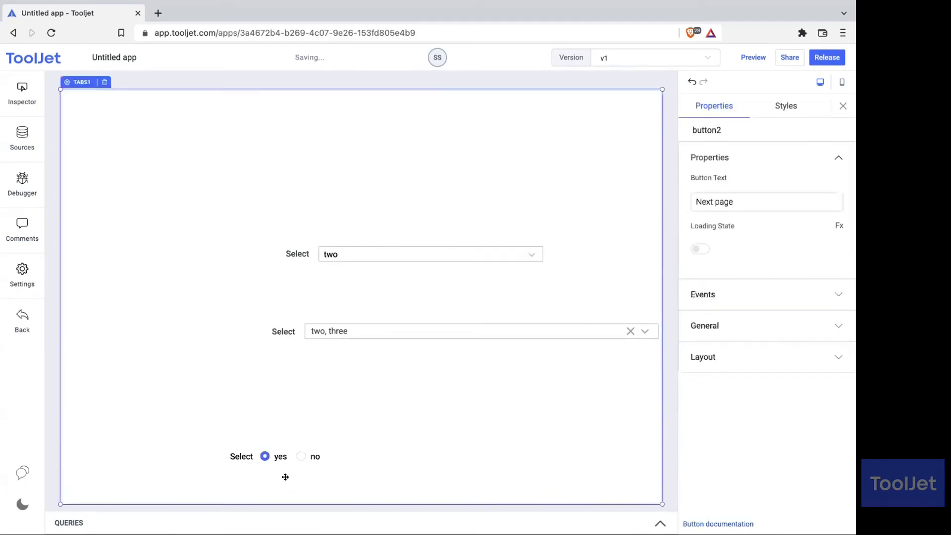
left_click(454, 268)
scroll(380, 433, "down", 2)
scroll(380, 433, "up", 1)
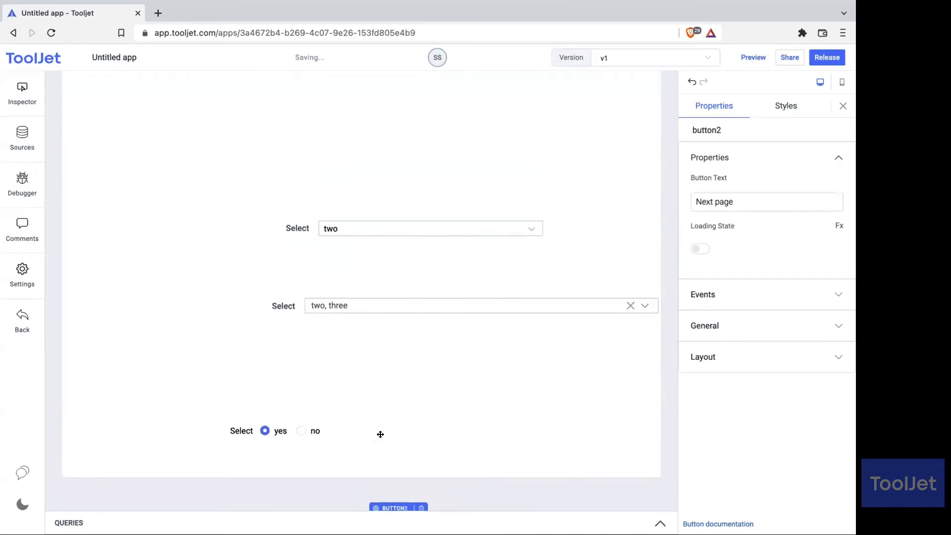
scroll(504, 342, "up", 1)
scroll(505, 342, "down", 3)
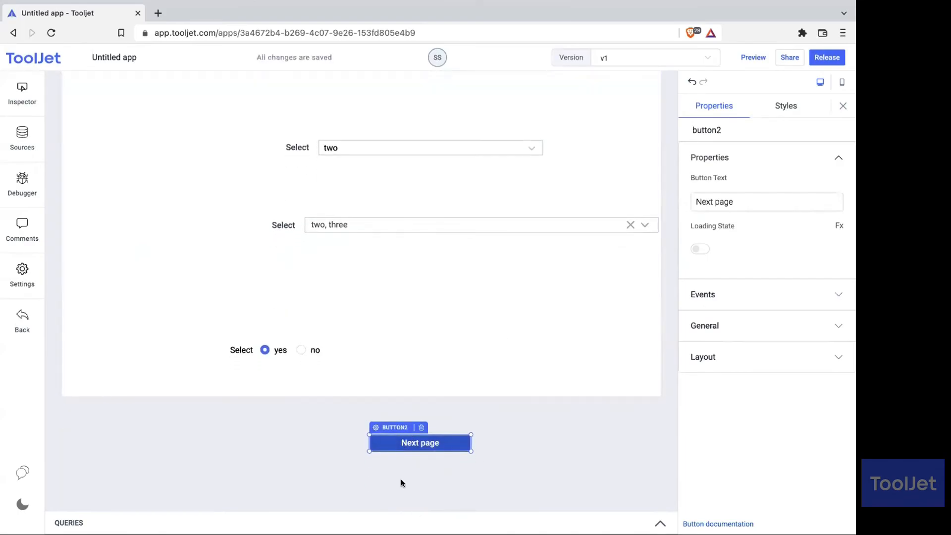
scroll(400, 480, "up", 3)
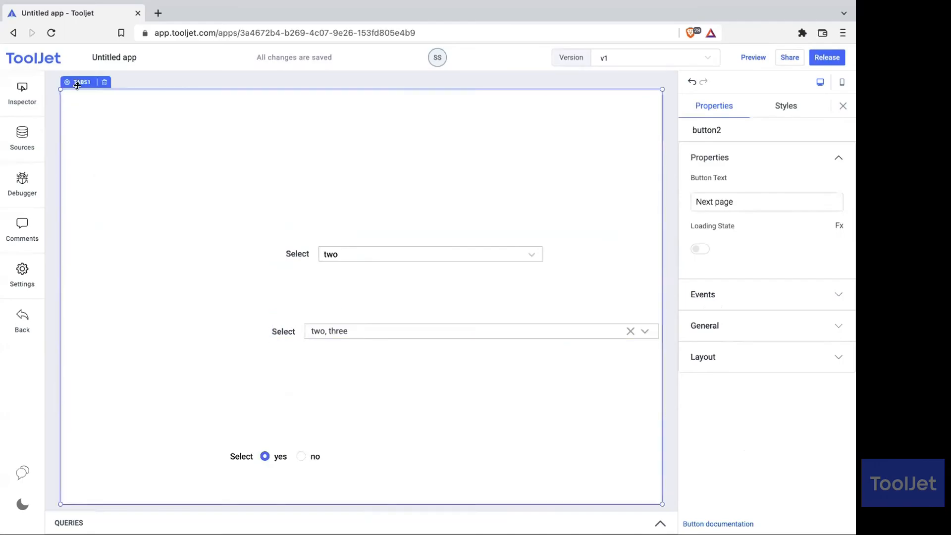
left_click(77, 84)
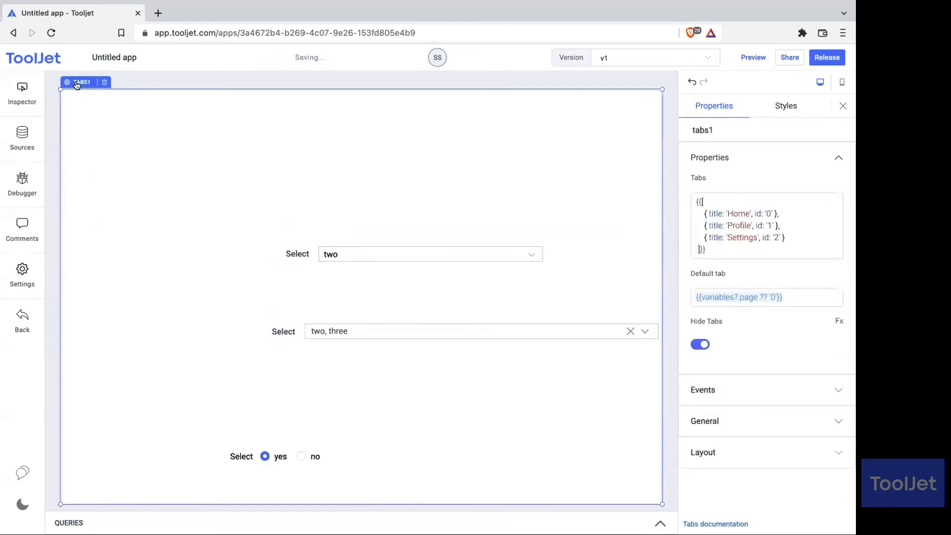